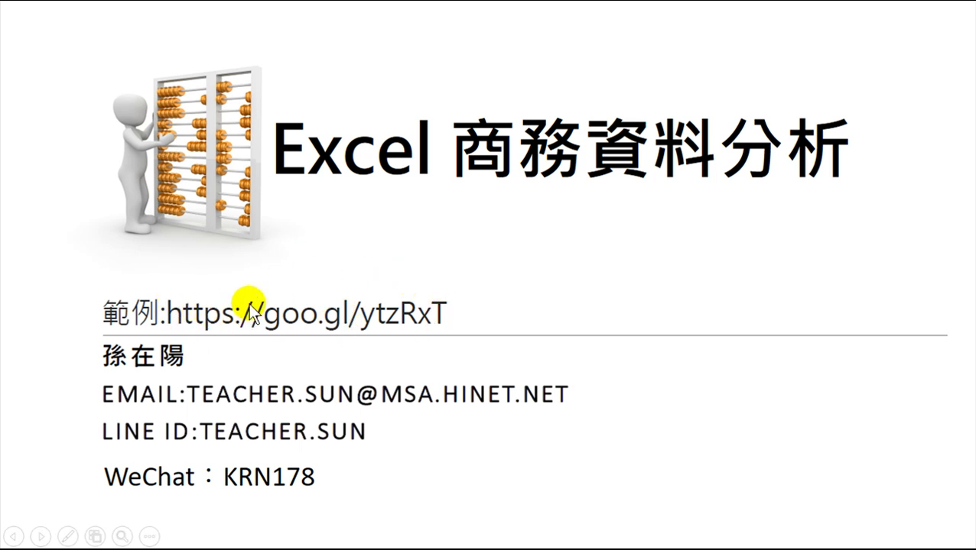
# End the PowerPoint slideshow and minimize the presentation window.
pyautogui.press('Escape')
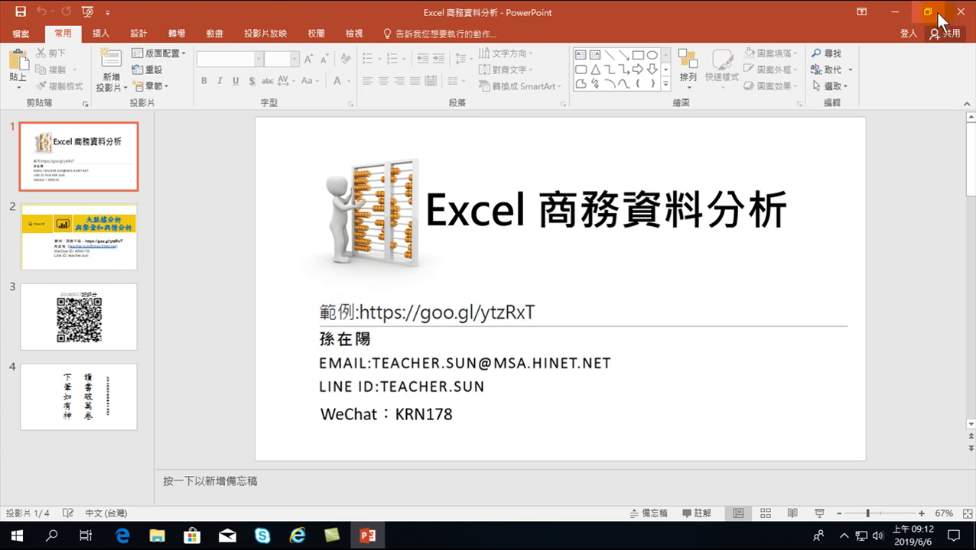
pyautogui.click(893, 9)
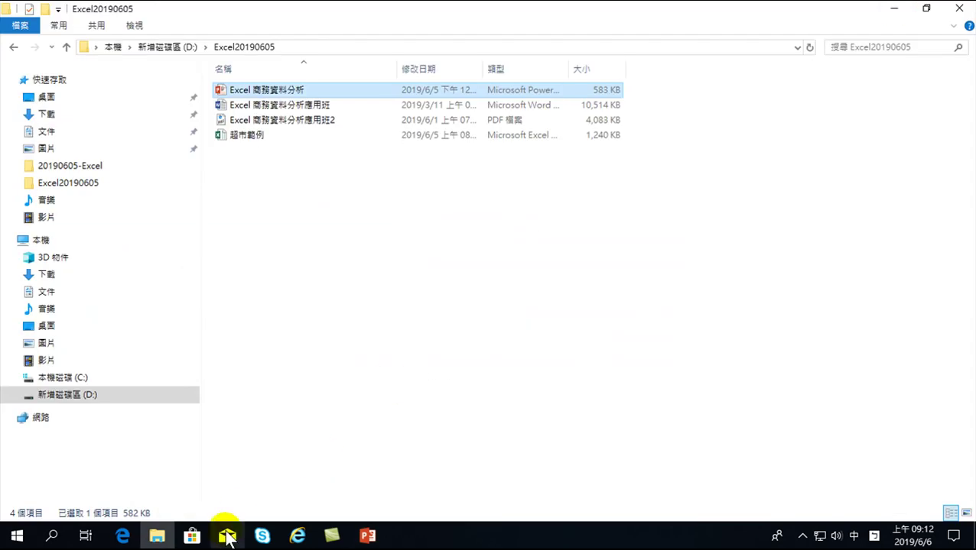
# Launch Microsoft Edge from the taskbar over the Excel20190605 folder.
pyautogui.click(126, 537)
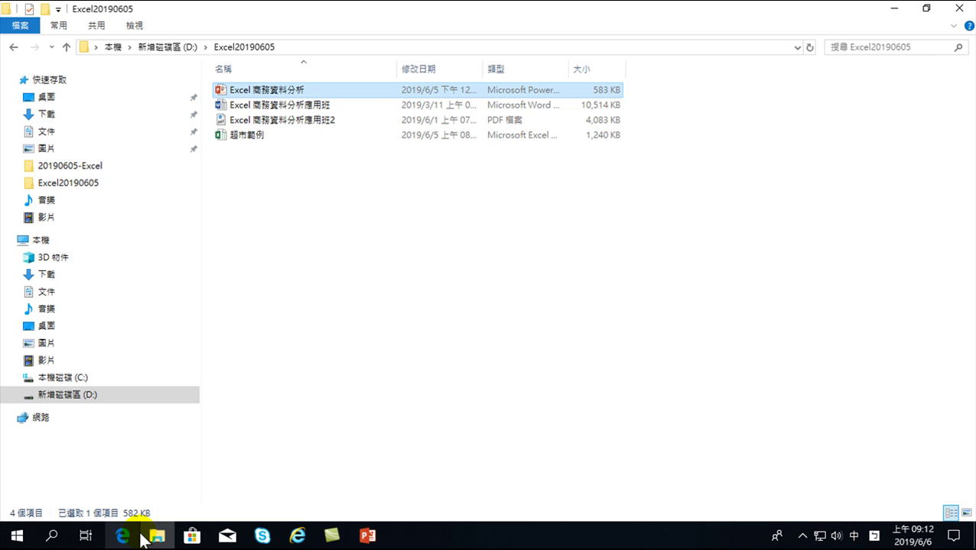
pyautogui.click(131, 538)
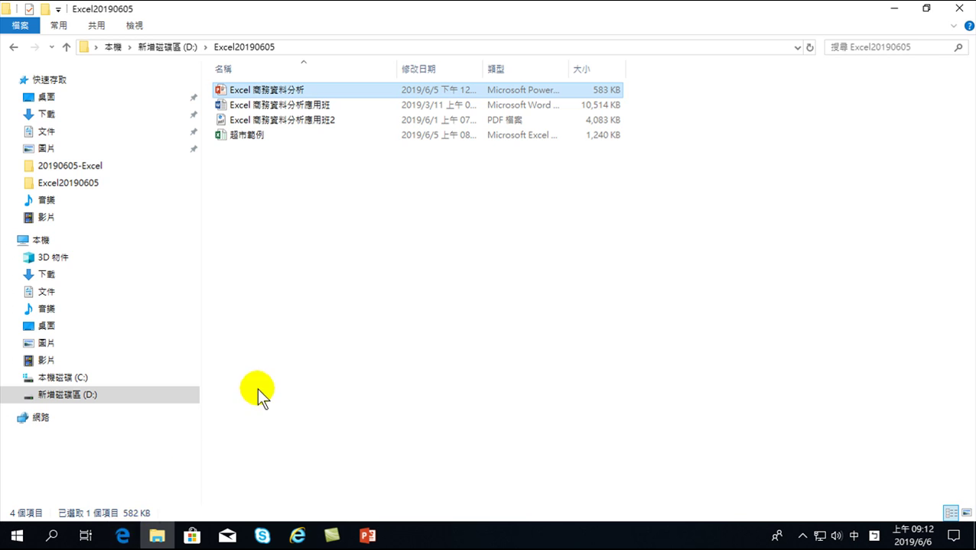
pyautogui.click(123, 538)
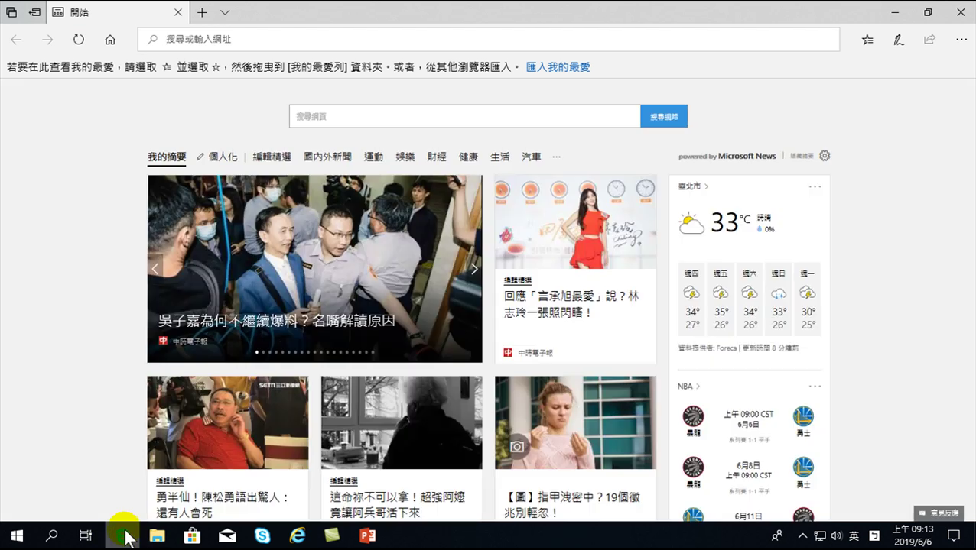
pyautogui.moveTo(127, 539)
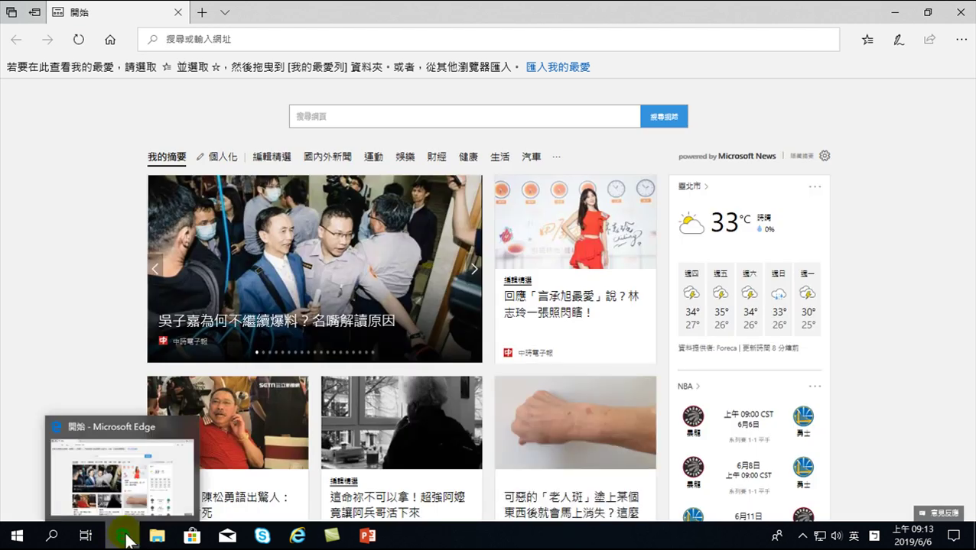
pyautogui.click(961, 13)
pyautogui.click(367, 536)
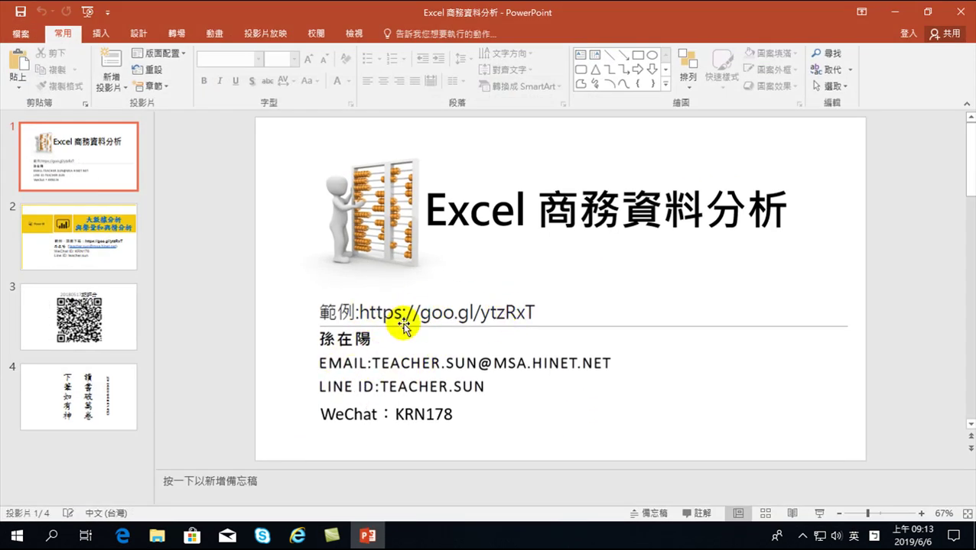
pyautogui.click(124, 538)
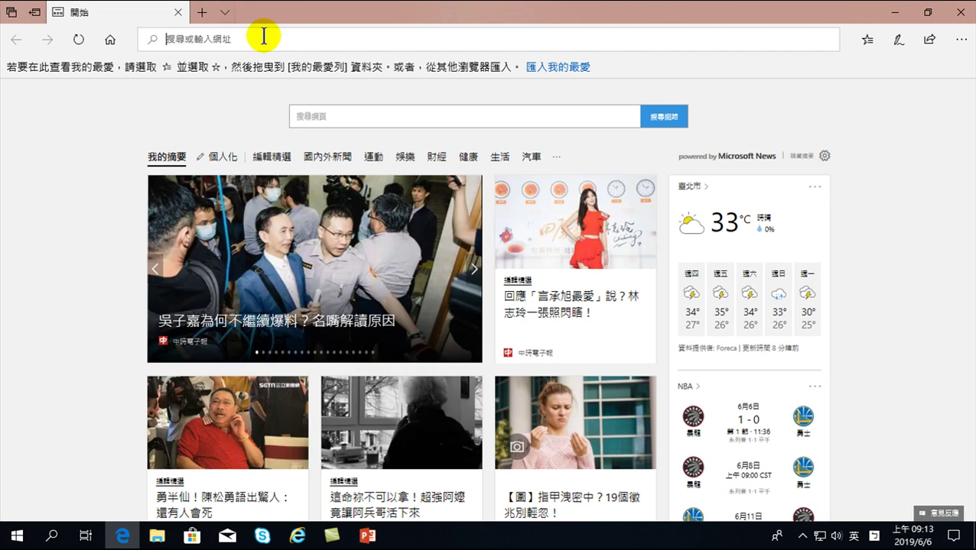
pyautogui.write('https')
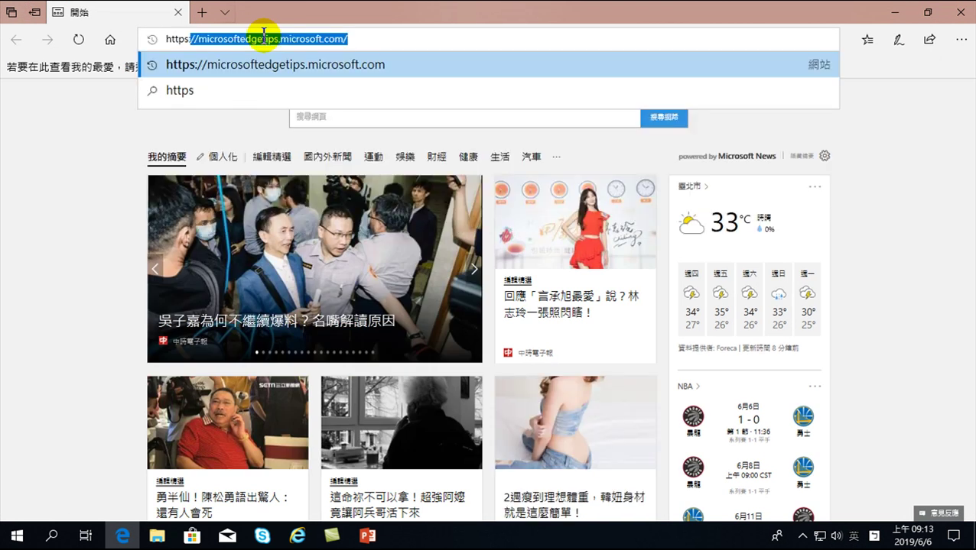
pyautogui.write('://goo.gl/ytzRxT')
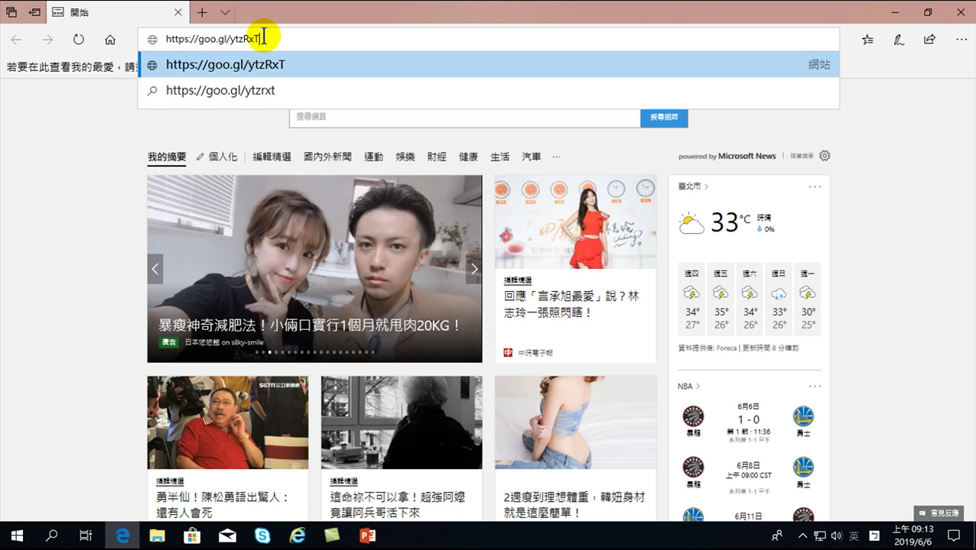
# Zoom the page to 125% and load the short link.
pyautogui.click(961, 39)
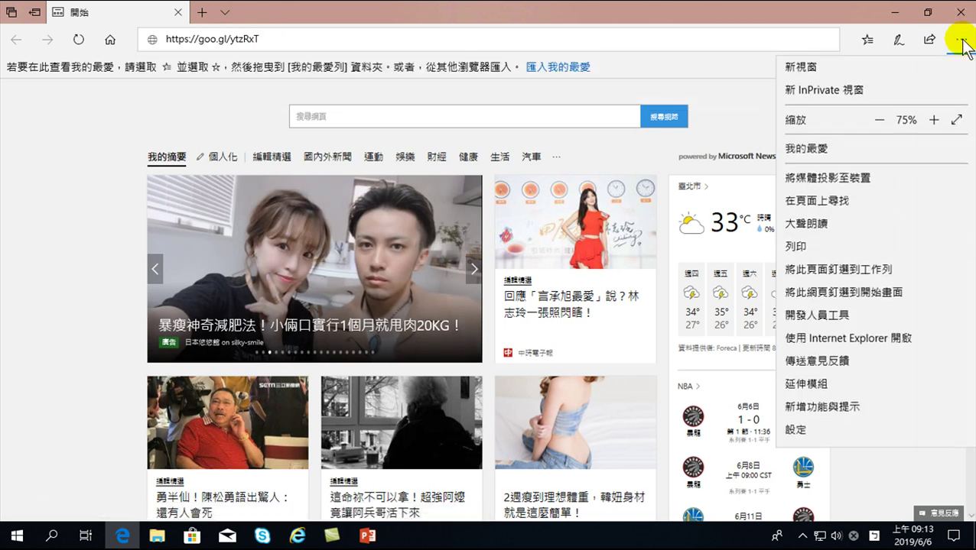
pyautogui.click(931, 121)
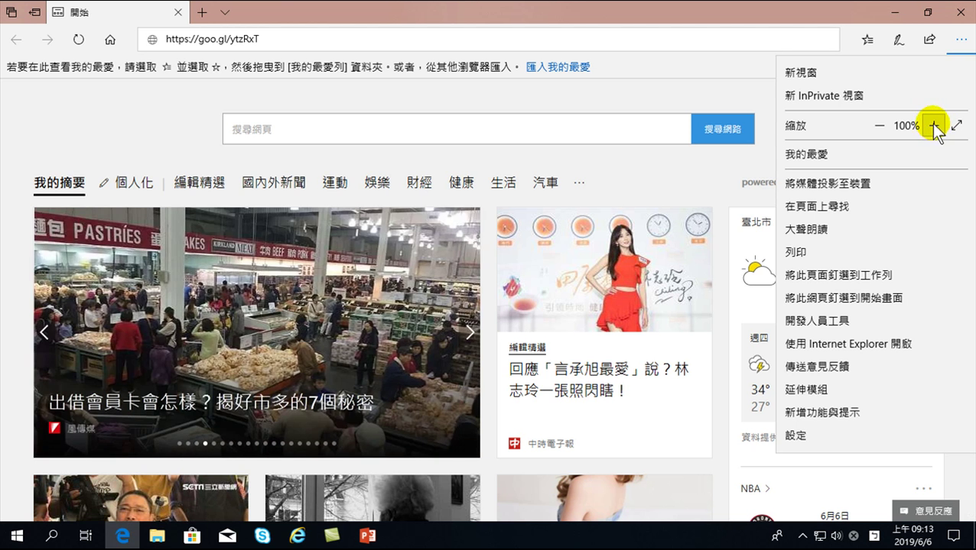
pyautogui.click(933, 124)
pyautogui.click(304, 29)
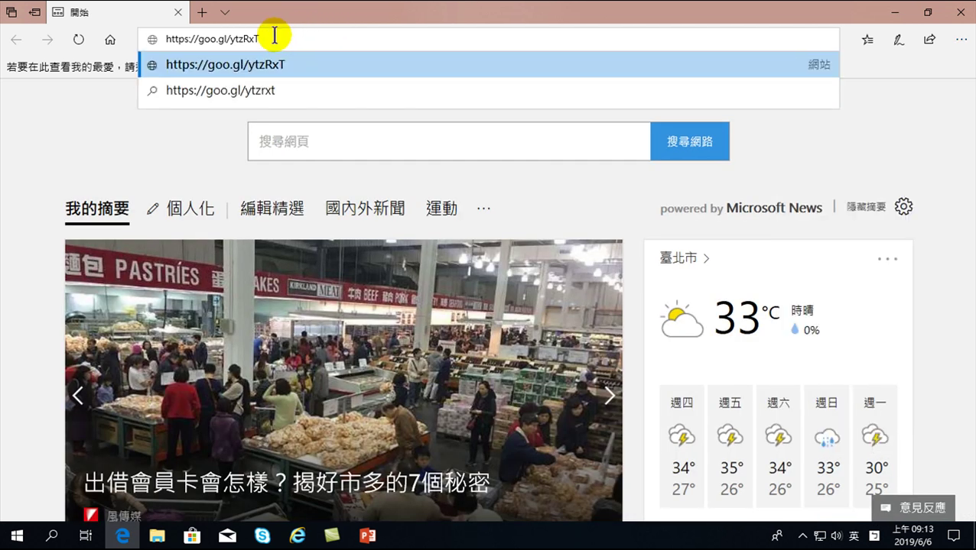
pyautogui.press('Return')
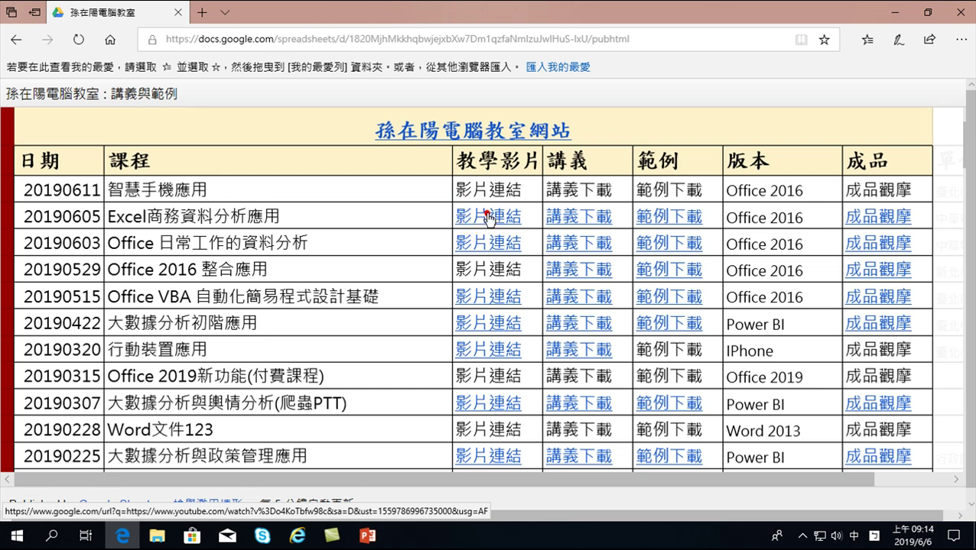
# Open the 影片連結 video link in the 20190605 Excel商務資料分析應用 row.
pyautogui.click(487, 215)
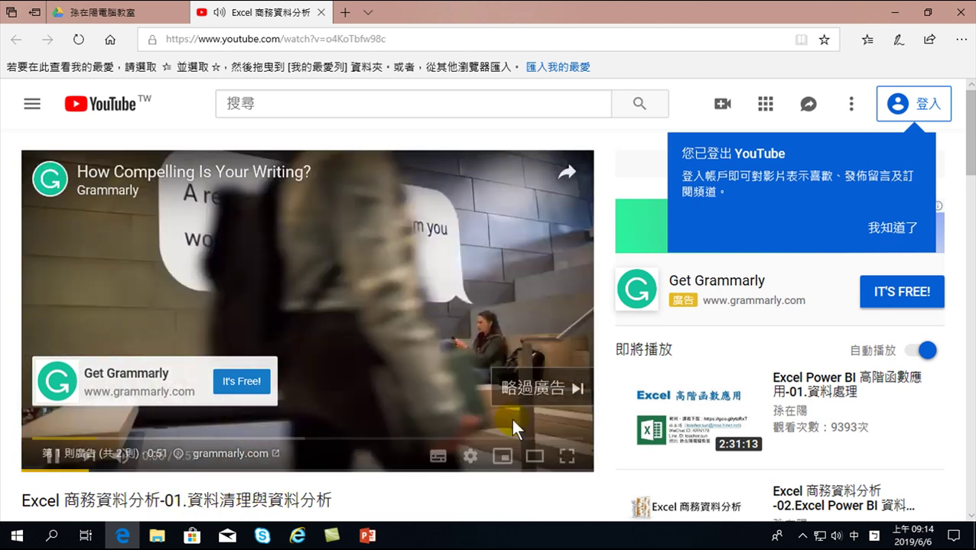
# Skip the ad, pause the course video at 0:20, and select 'ube' in the address.
pyautogui.click(532, 391)
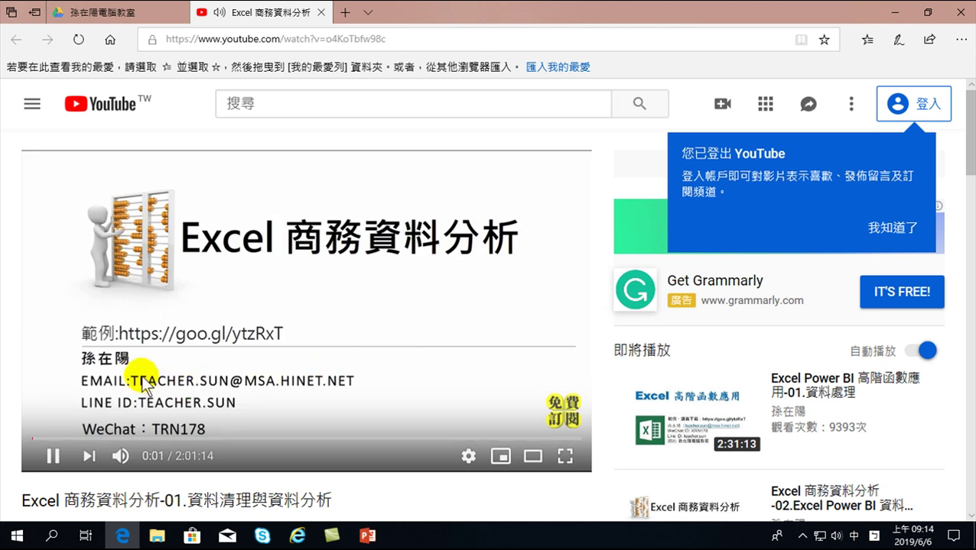
pyautogui.click(52, 456)
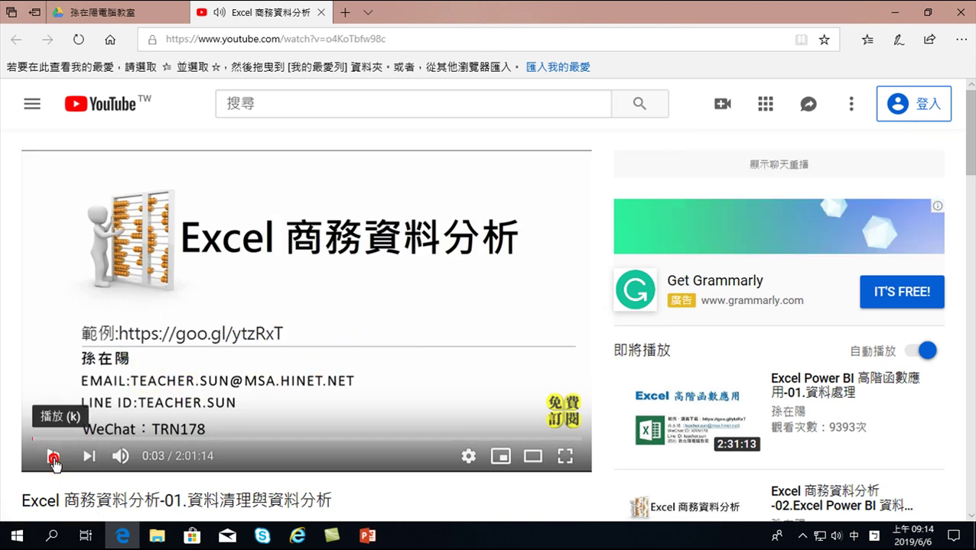
pyautogui.click(54, 457)
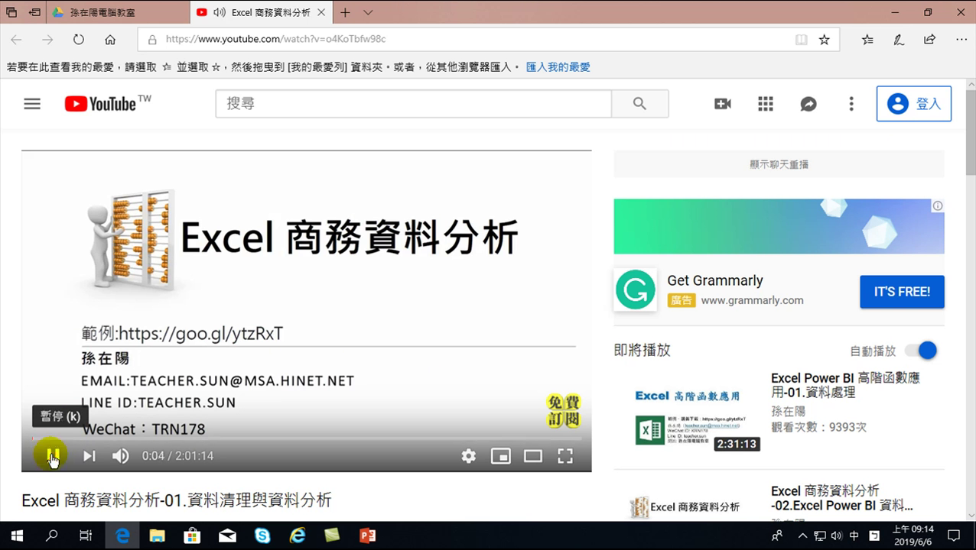
pyautogui.click(321, 300)
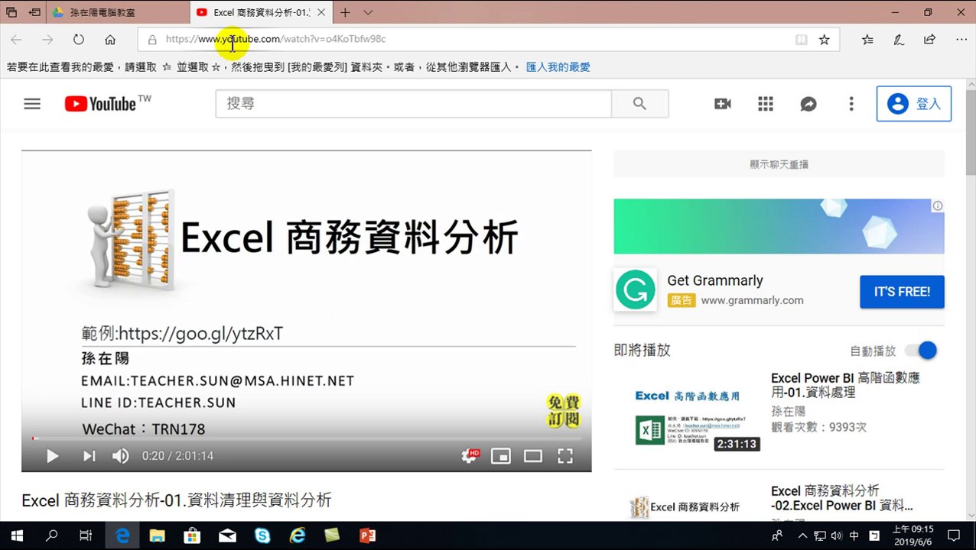
pyautogui.moveTo(242, 38); pyautogui.dragTo(255, 37)
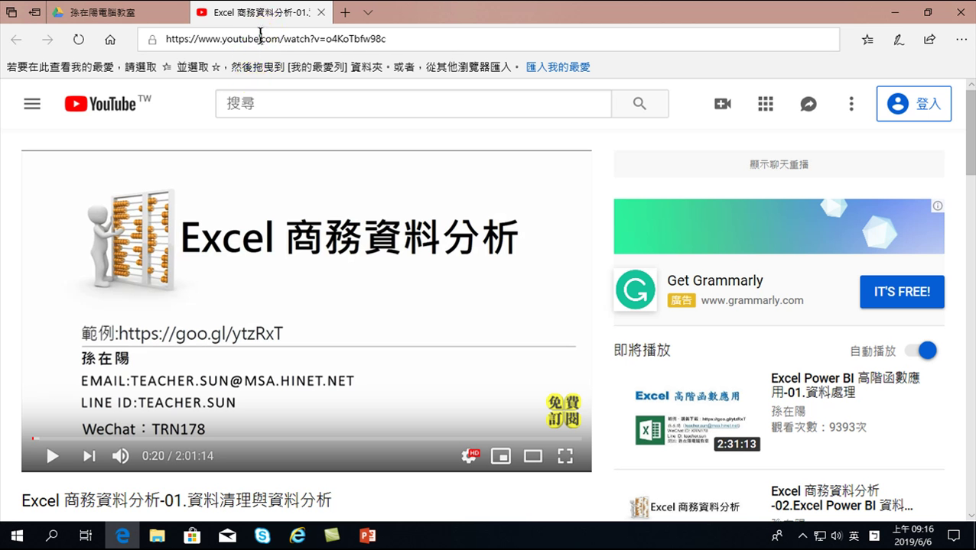
pyautogui.click(257, 40)
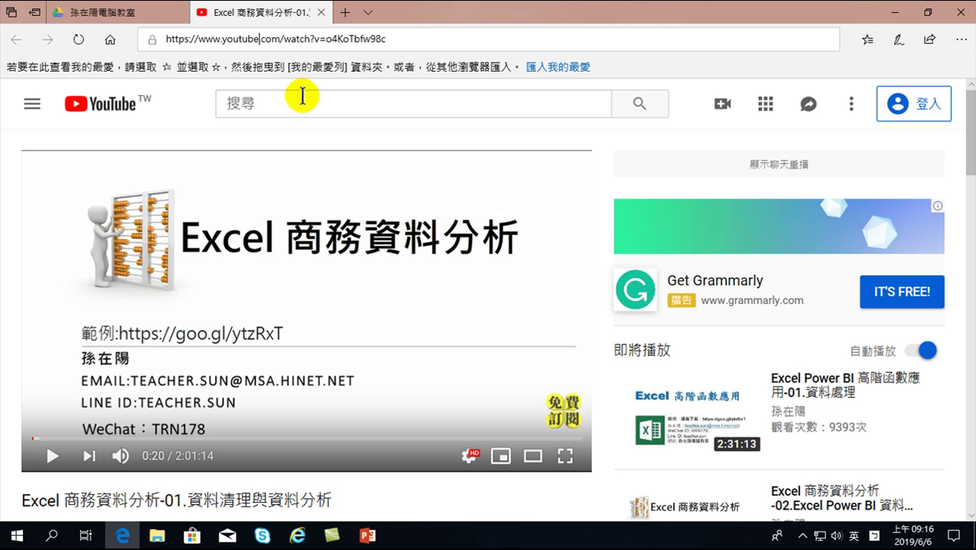
# Change youtube to yout in the address and load the video on Yout.com.
pyautogui.press('BackSpace')
pyautogui.press('BackSpace')
pyautogui.press('BackSpace')
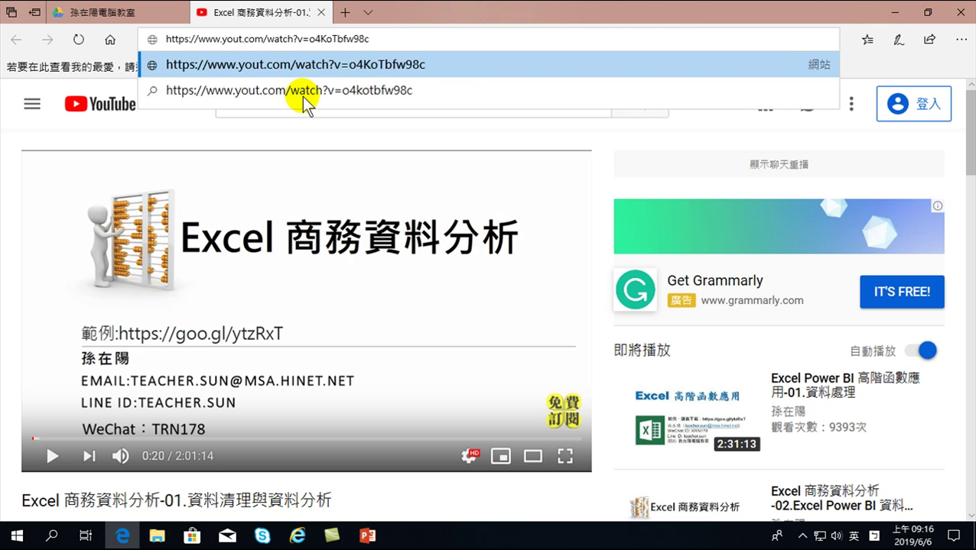
pyautogui.press('Return')
pyautogui.press('shift')
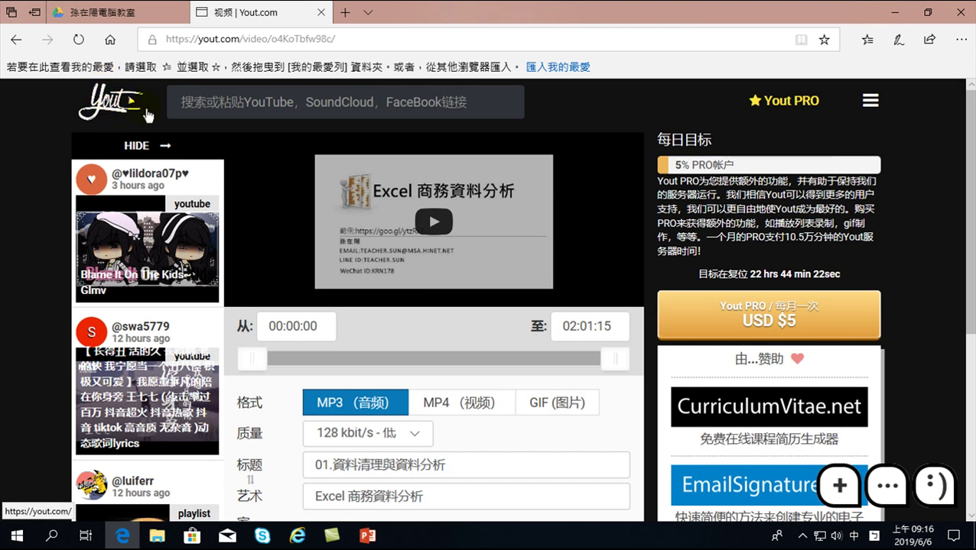
# Choose MP4 video as the format with 720p - HD quality.
pyautogui.scroll(-2, 462, 310)
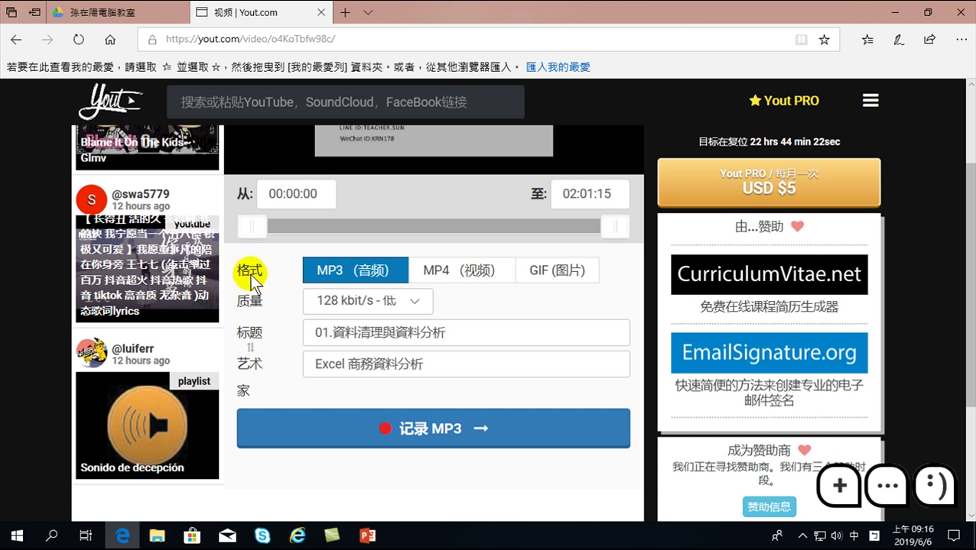
pyautogui.click(443, 274)
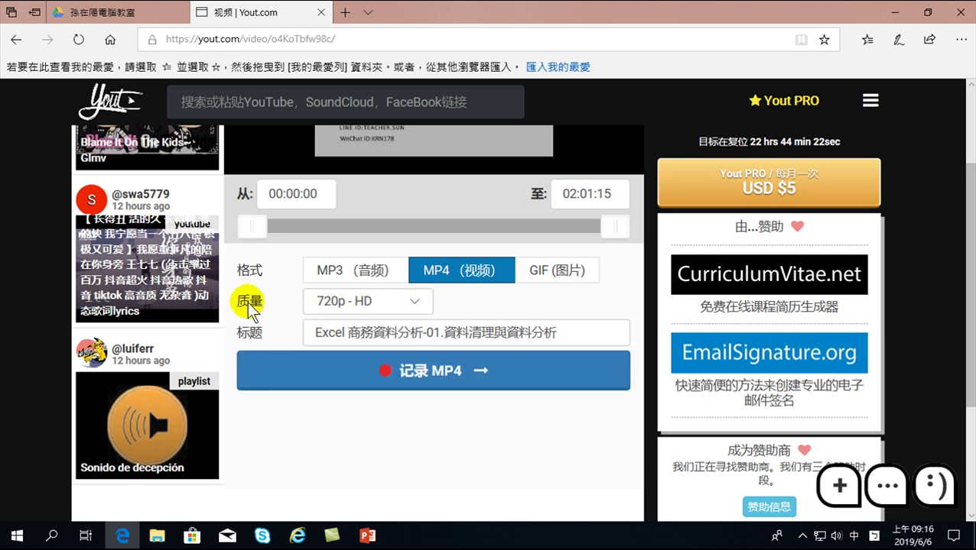
pyautogui.click(405, 303)
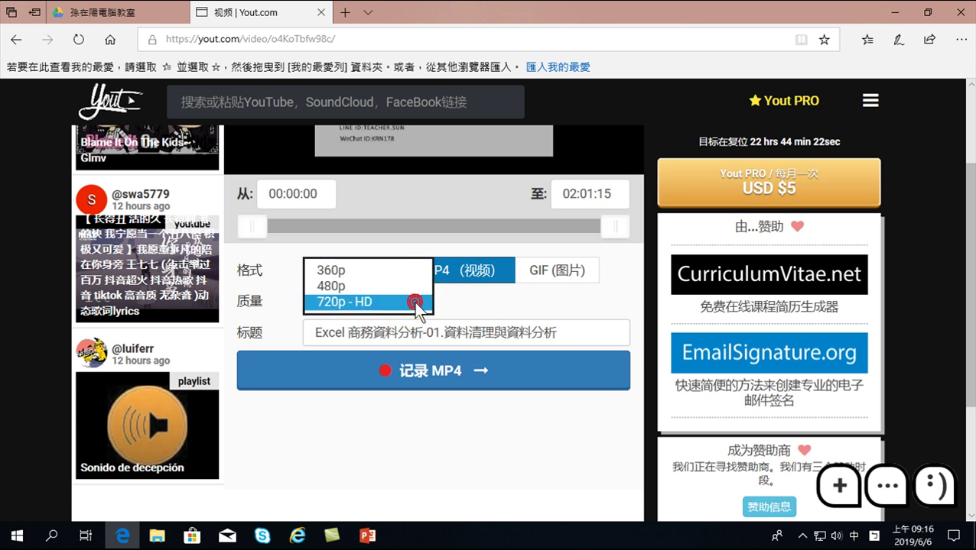
pyautogui.click(347, 302)
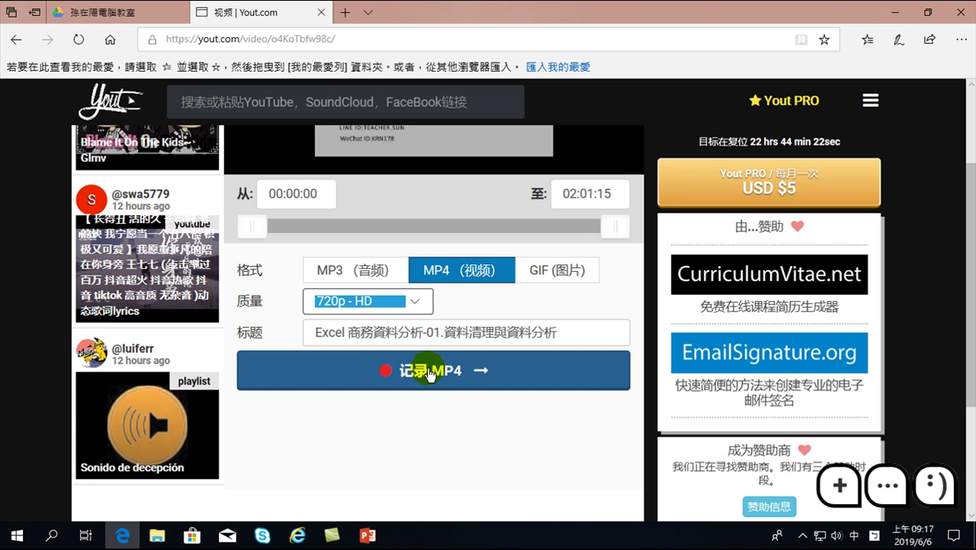
# Start the MP4 download, cancel it, and switch the output to MP3 audio.
pyautogui.click(427, 368)
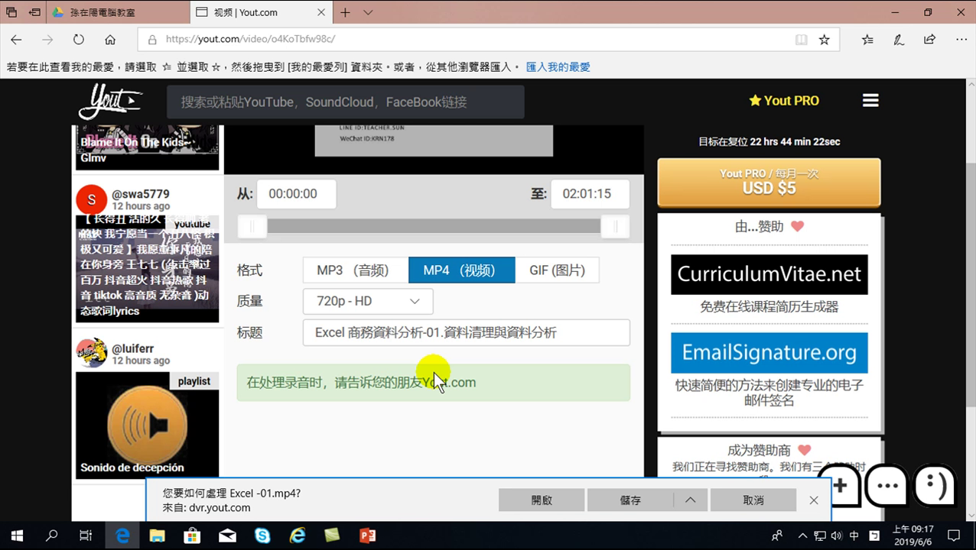
pyautogui.click(629, 500)
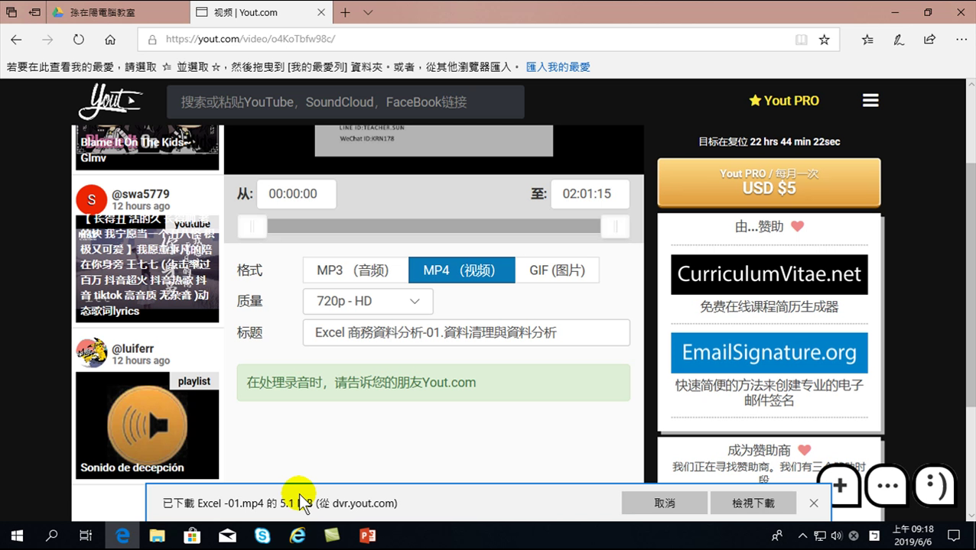
pyautogui.click(666, 503)
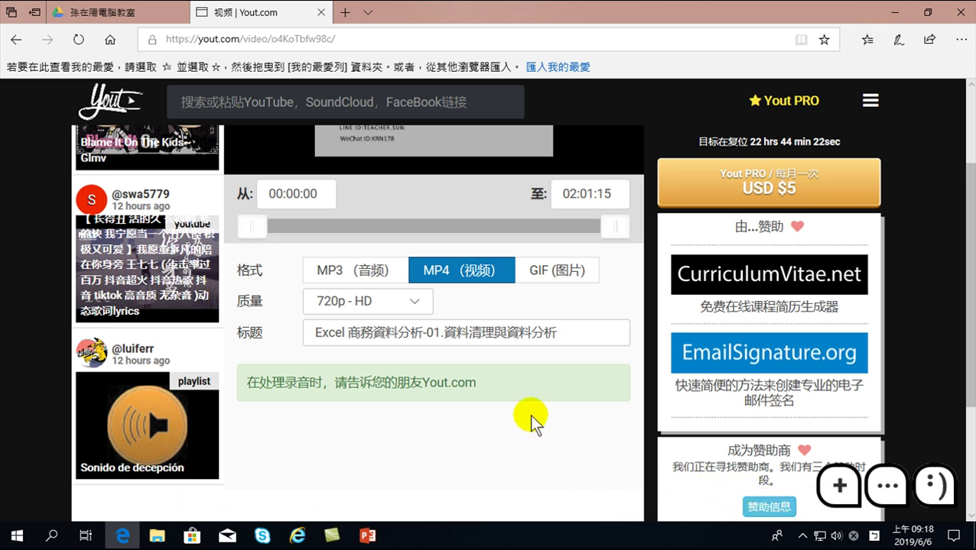
pyautogui.click(352, 271)
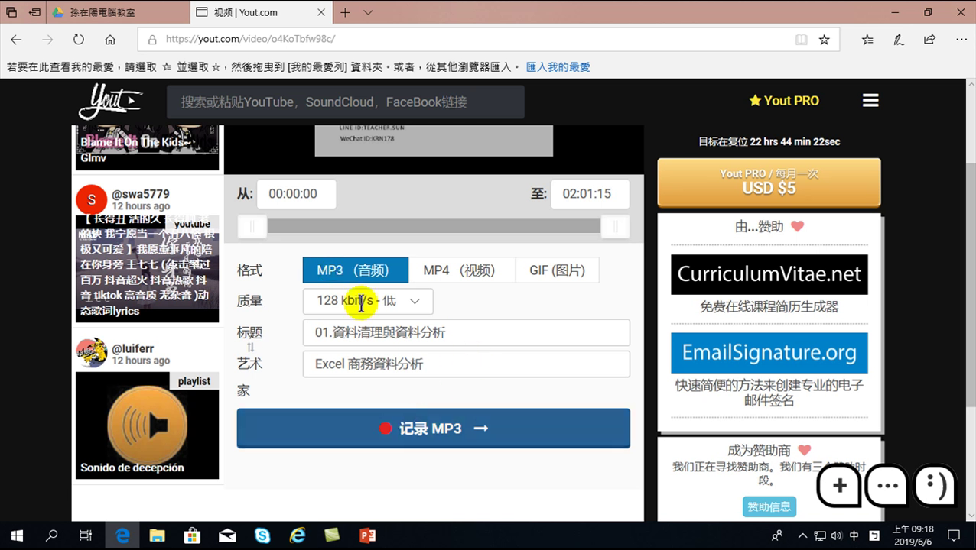
# Close the Yout.com tab and open the 20190605 row's 成品觀摩 folder link.
pyautogui.click(321, 12)
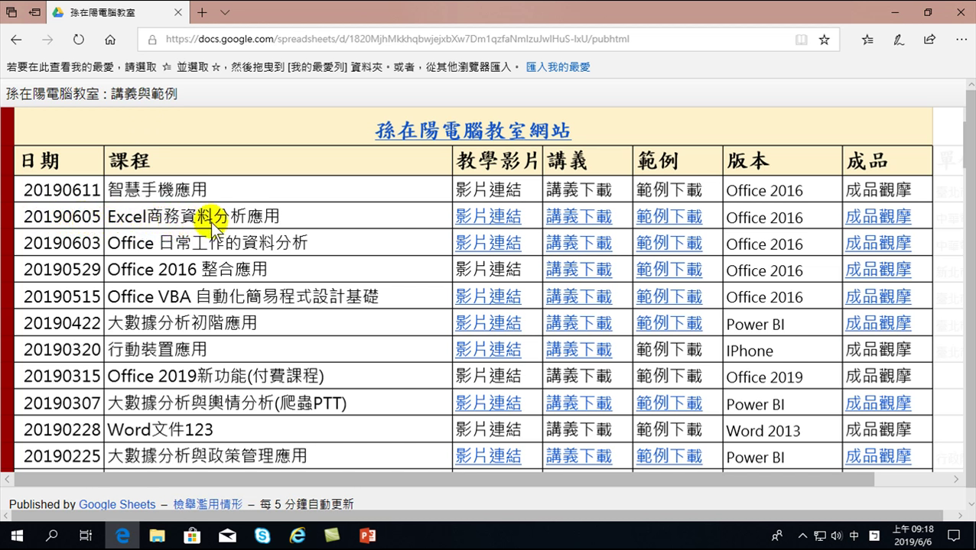
pyautogui.click(870, 214)
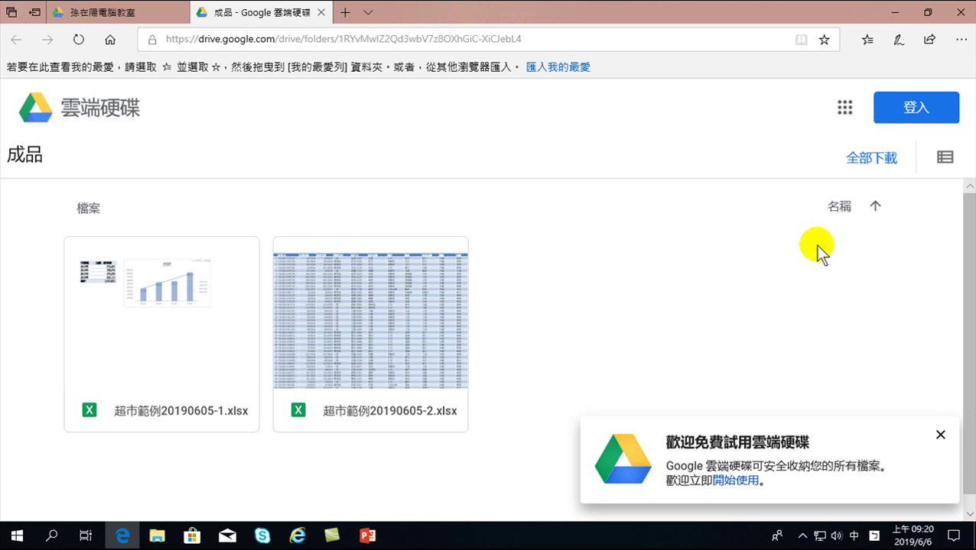
# Return to the course list tab and reopen the 20190605 成品觀摩 folder.
pyautogui.click(135, 14)
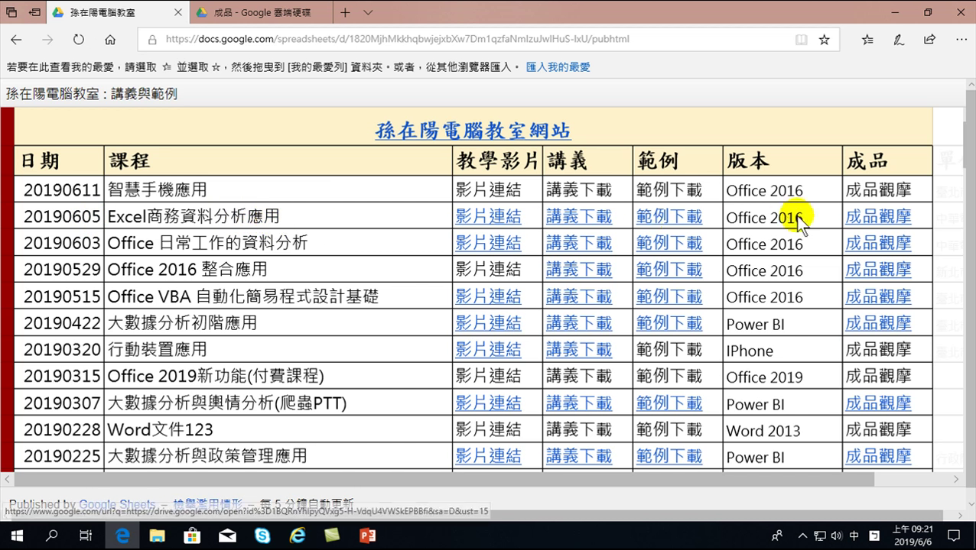
pyautogui.click(886, 220)
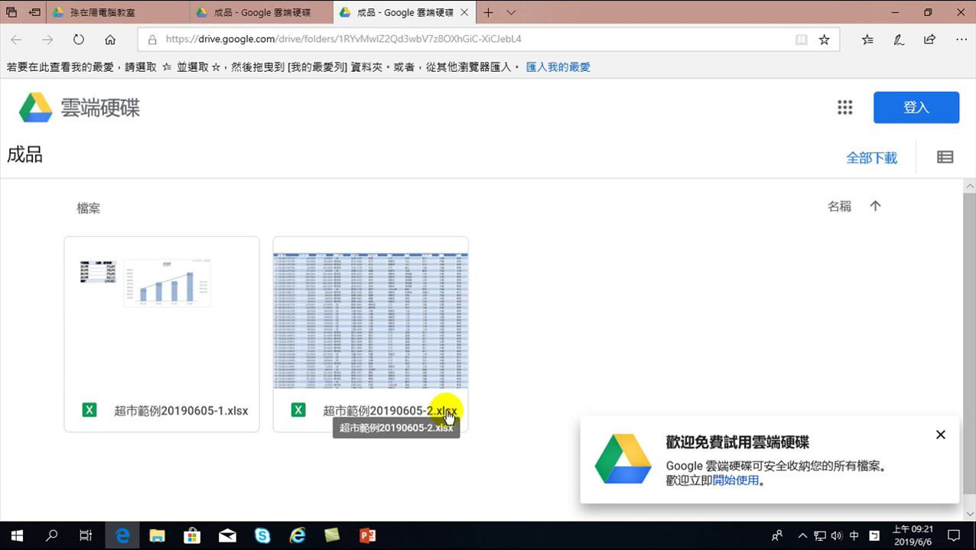
# Download and save 超市範例20190605-2.xlsx, then close the Edge window.
pyautogui.click(291, 256)
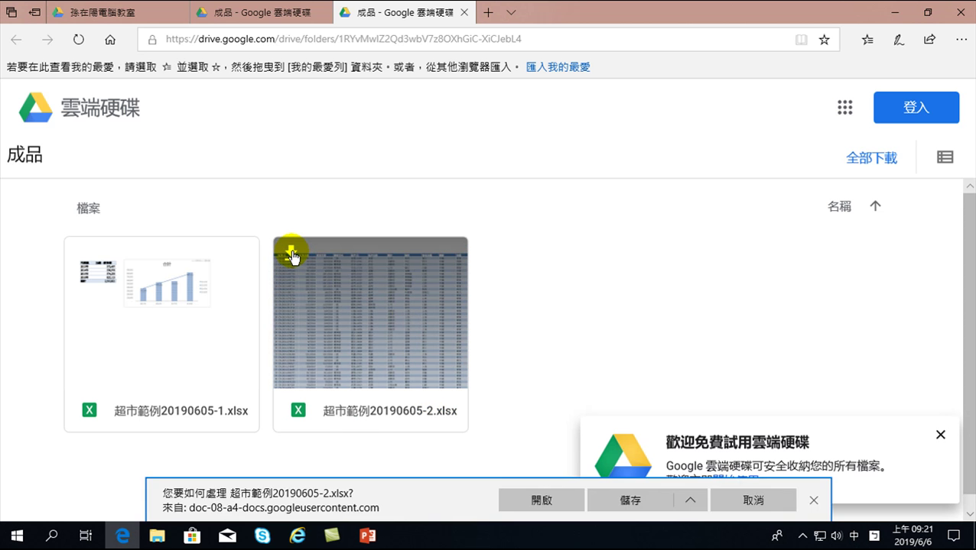
pyautogui.click(624, 501)
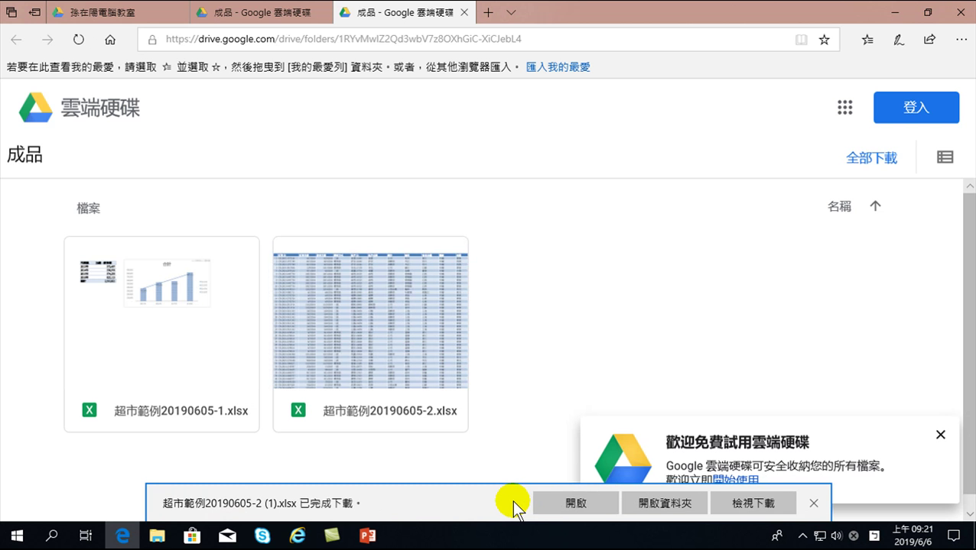
pyautogui.click(965, 17)
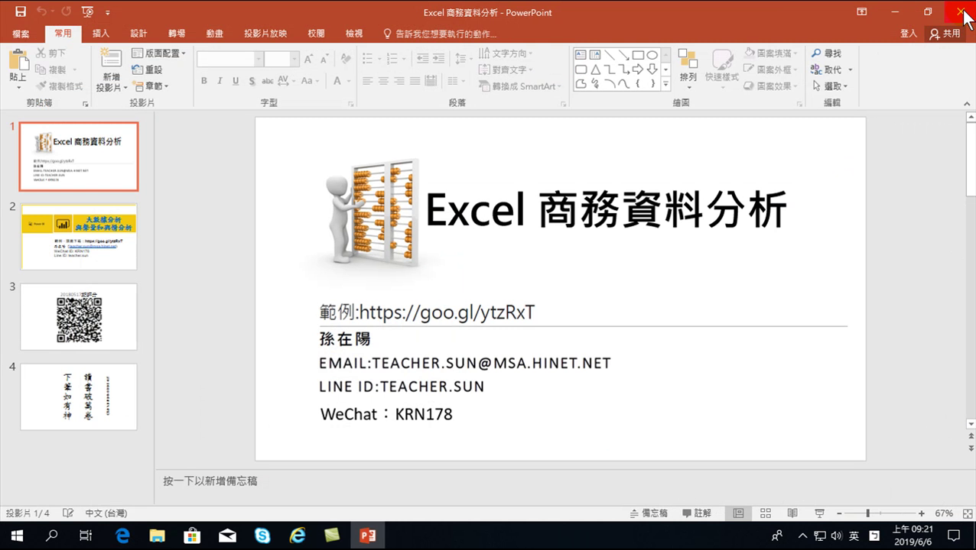
# Close PowerPoint and the folder window, then open 超市範例20190605-2 from the 下載 folder.
pyautogui.click(967, 16)
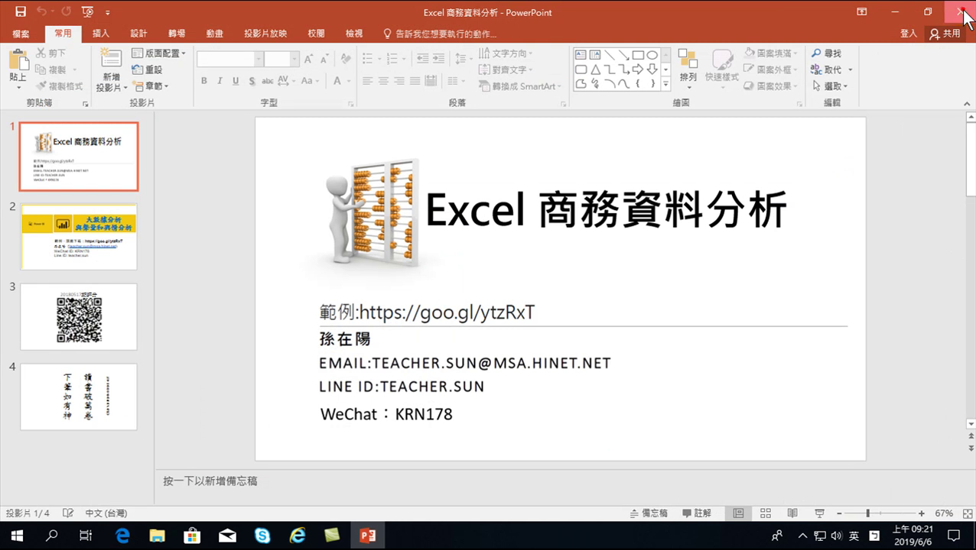
pyautogui.click(965, 17)
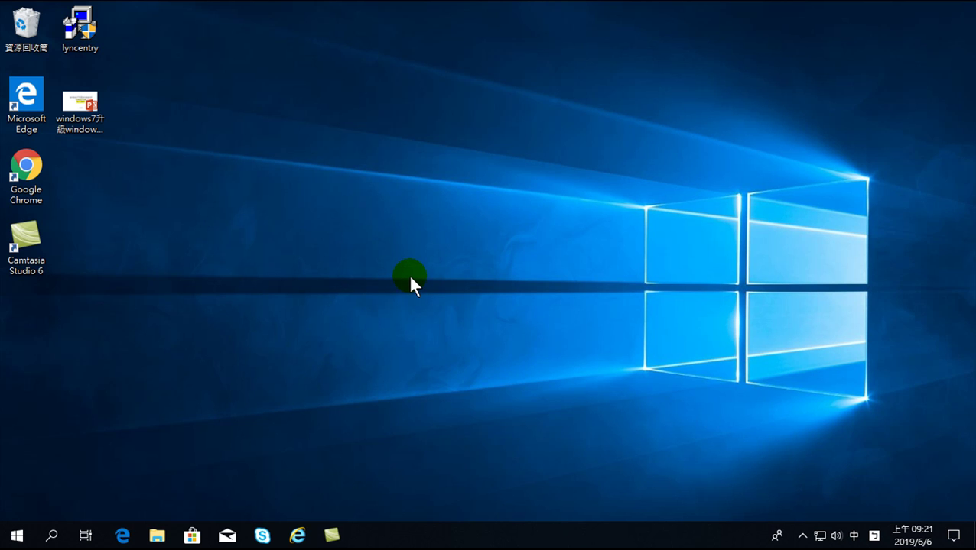
pyautogui.click(157, 537)
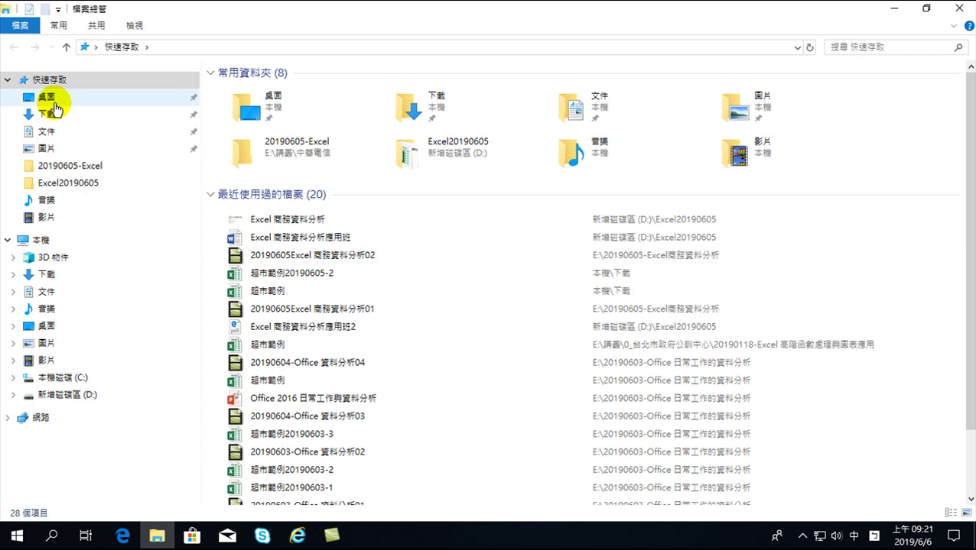
pyautogui.click(48, 115)
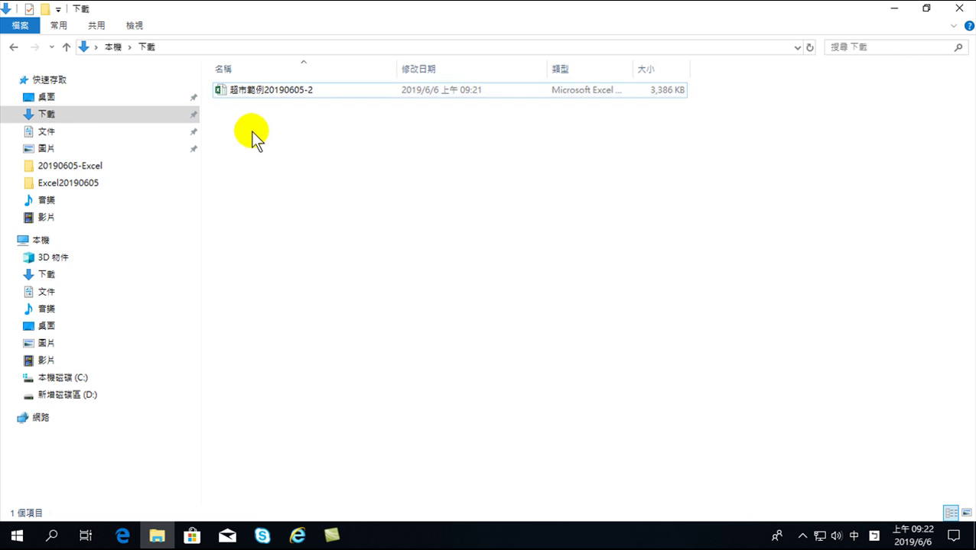
pyautogui.doubleClick(271, 91)
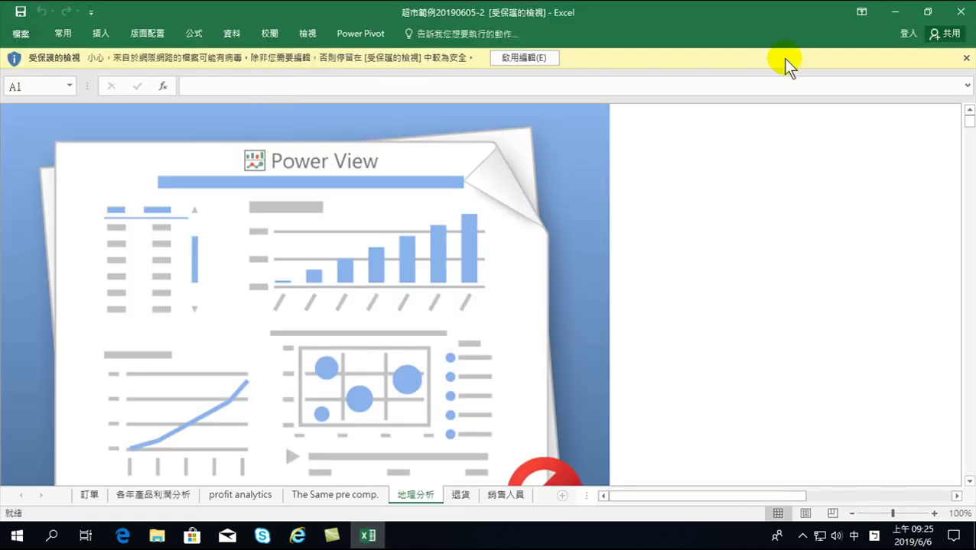
# Enable editing on the workbook and reopen 超市範例20190605-2 from the 下載 folder.
pyautogui.click(516, 59)
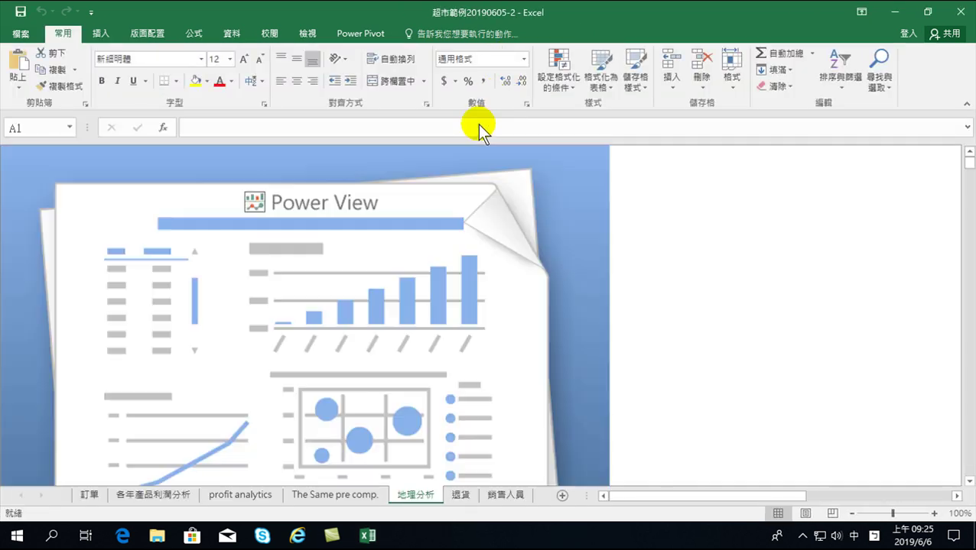
pyautogui.click(157, 539)
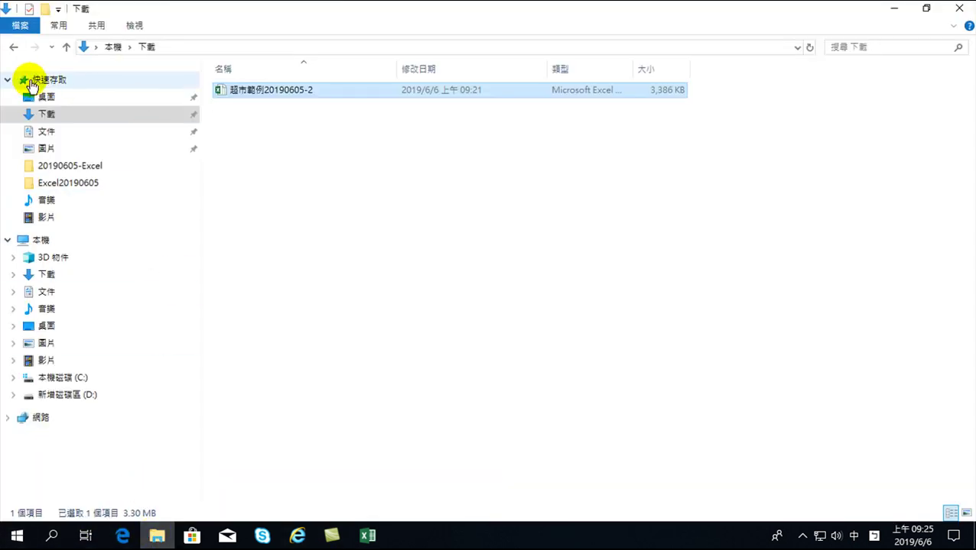
pyautogui.click(42, 113)
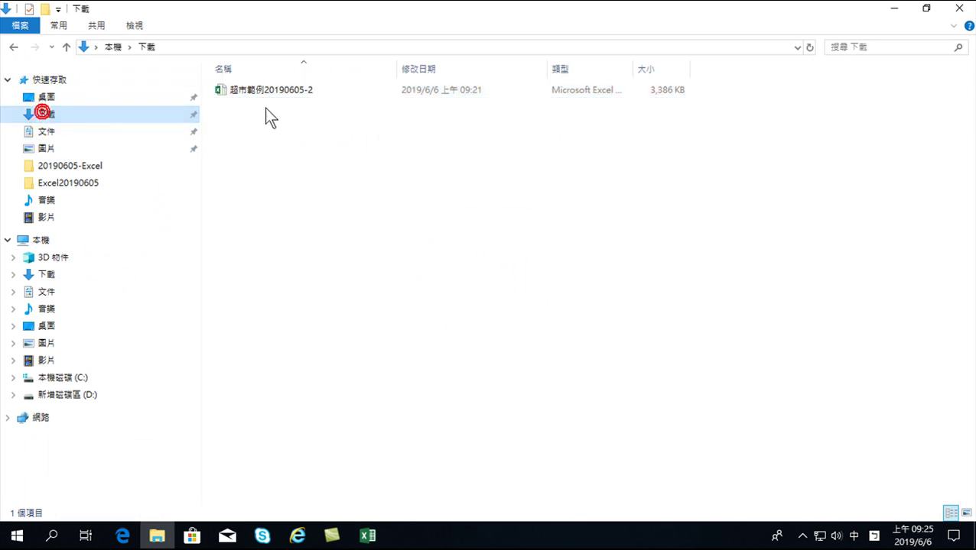
pyautogui.doubleClick(308, 92)
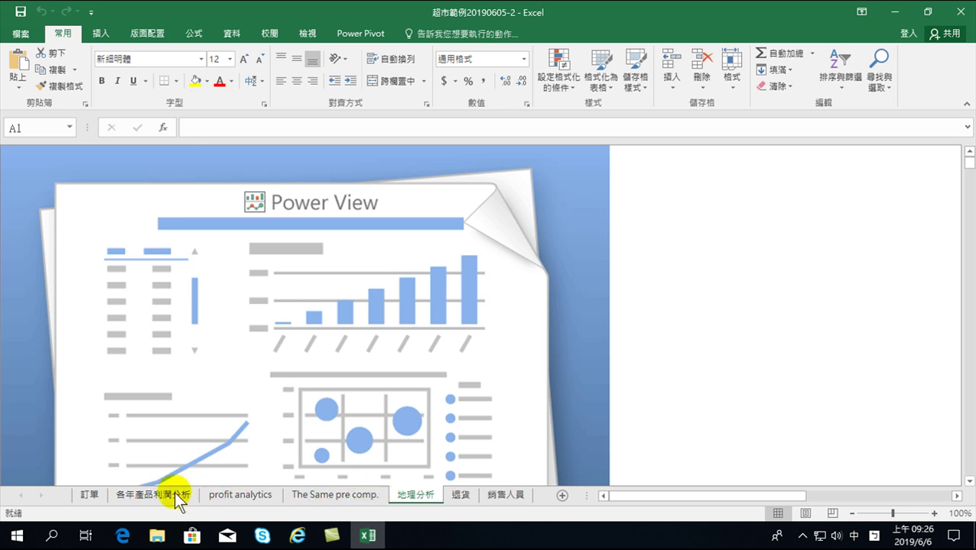
# Load the 各年產品利潤分析 and 地理分析 Power View sheets, then show the 訂單 sheet.
pyautogui.click(142, 496)
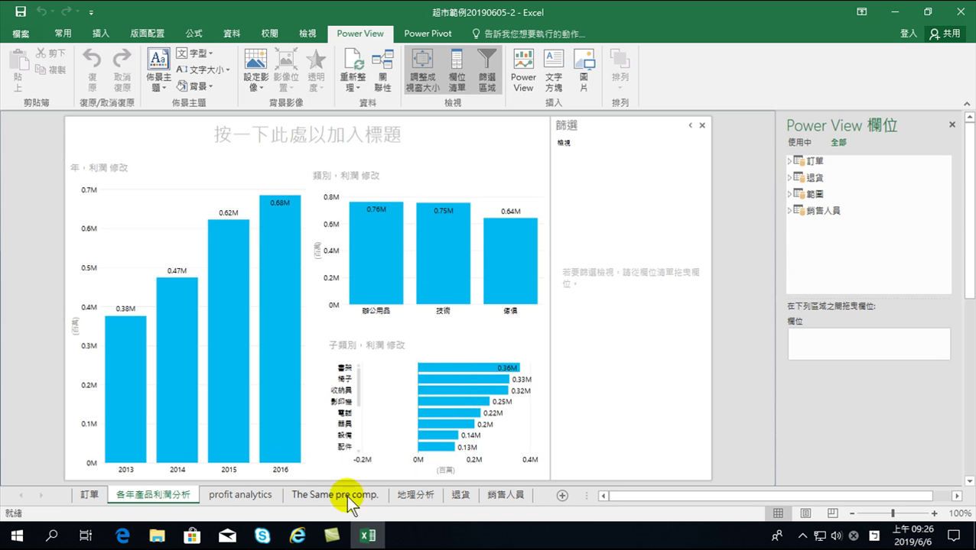
pyautogui.click(423, 491)
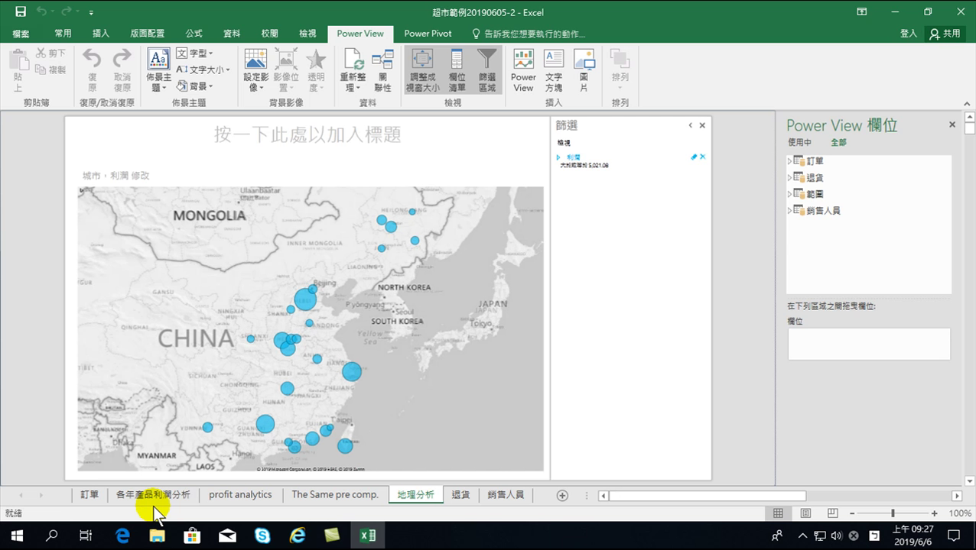
pyautogui.click(162, 493)
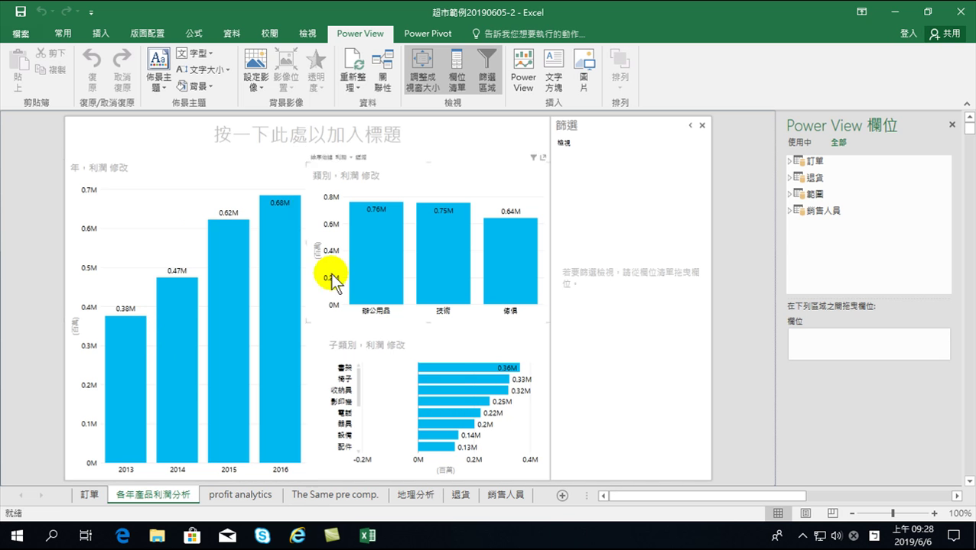
pyautogui.click(89, 495)
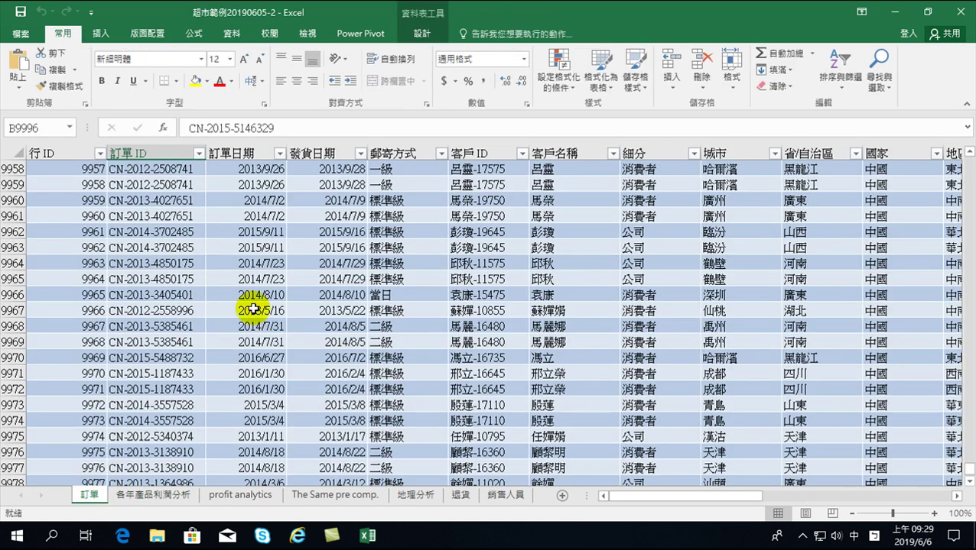
# Scroll the 訂單 sheet down to its last table row, 10001, holding order 10000.
pyautogui.scroll(5, 234, 252)
pyautogui.click(233, 153)
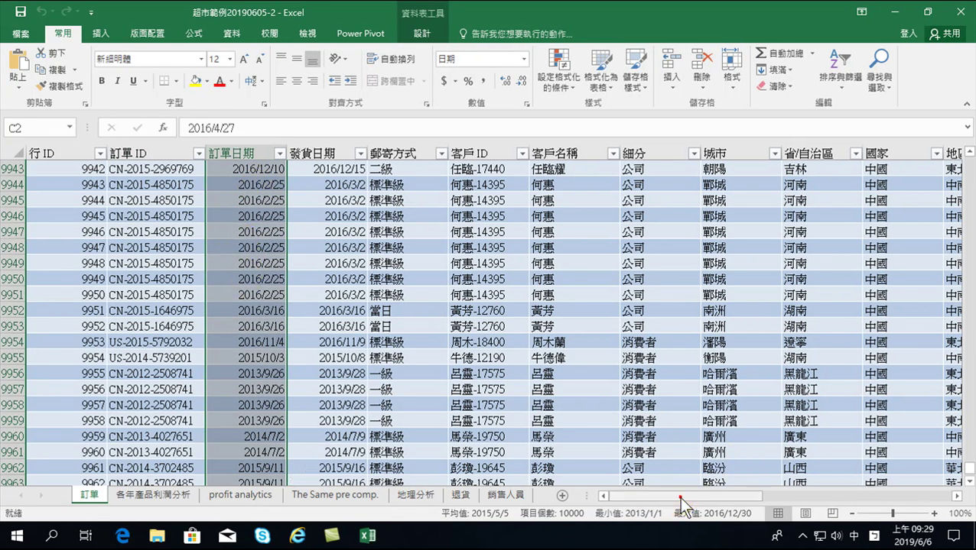
pyautogui.moveTo(678, 496); pyautogui.dragTo(952, 505)
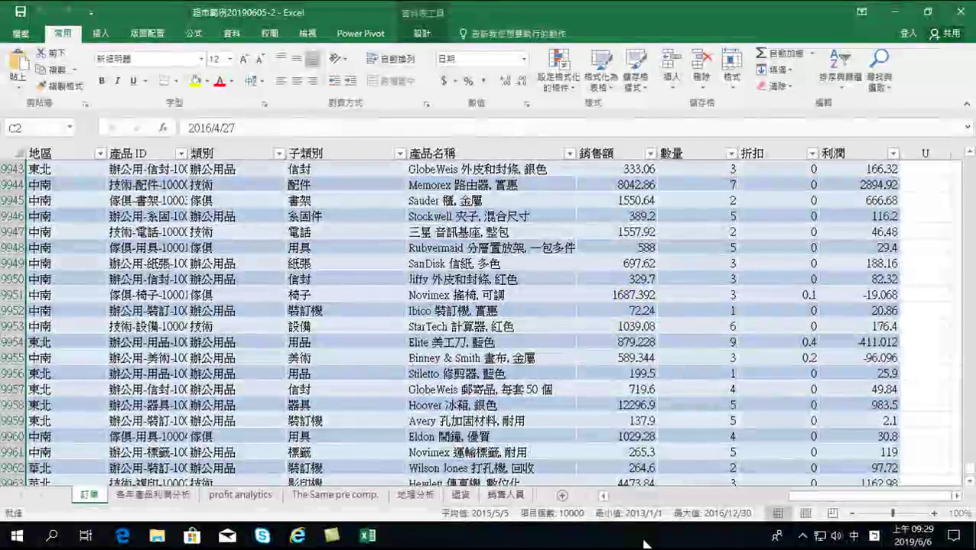
pyautogui.moveTo(816, 496); pyautogui.dragTo(613, 499)
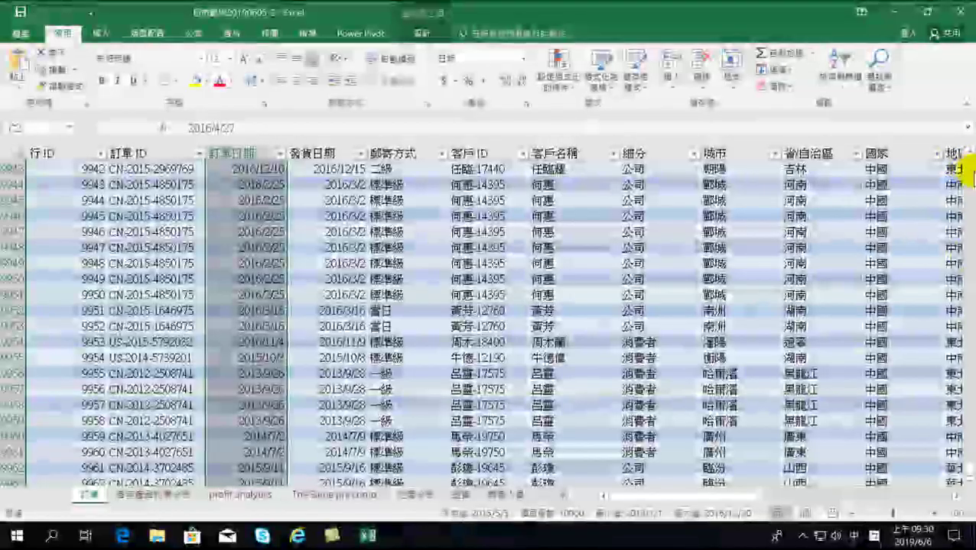
pyautogui.moveTo(967, 467)
pyautogui.mouseDown()
pyautogui.moveTo(970, 458)
pyautogui.moveTo(968, 480)
pyautogui.mouseUp()
pyautogui.scroll(-4, 445, 377)
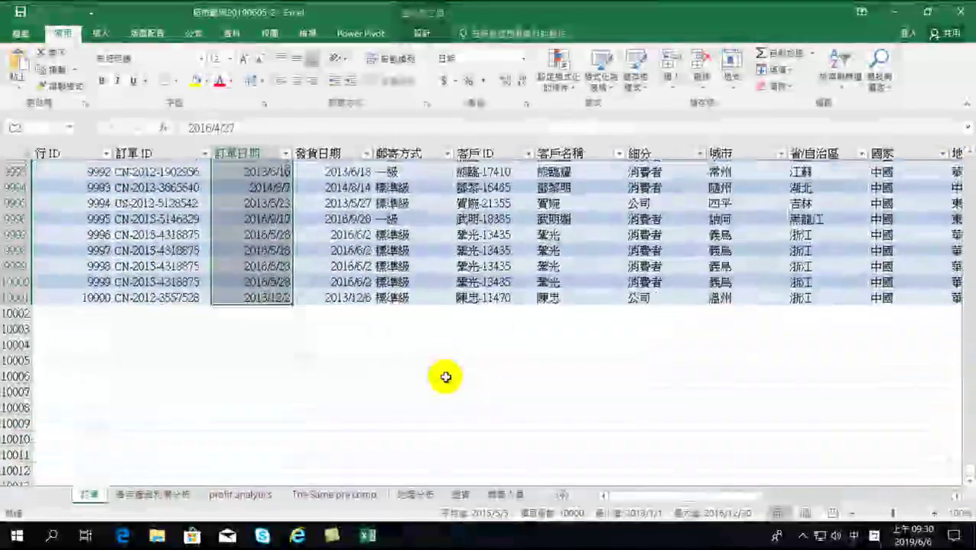
# Copy the last five order rows 9997–10001 and paste them below the table at A10002.
pyautogui.click(69, 293)
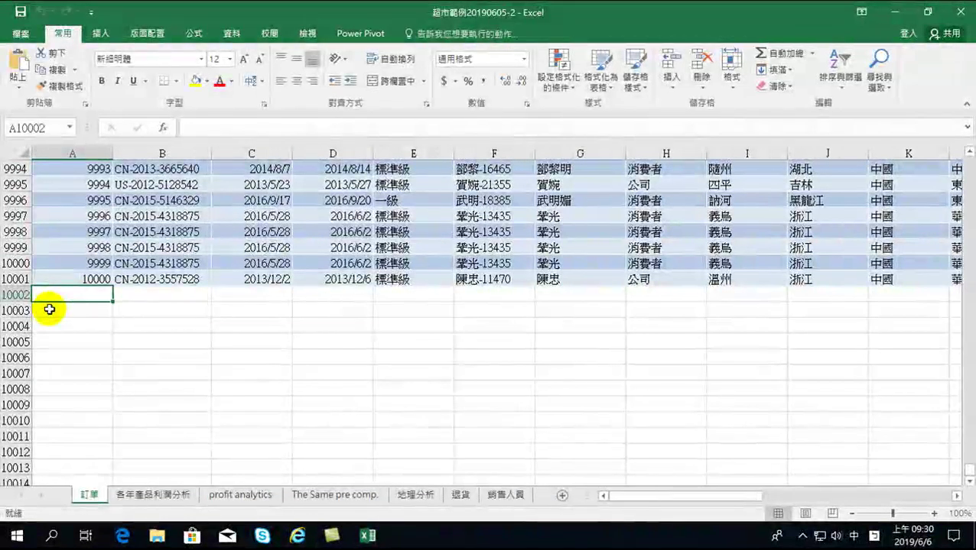
pyautogui.click(58, 258)
pyautogui.moveTo(59, 279)
pyautogui.mouseDown()
pyautogui.moveTo(54, 202)
pyautogui.moveTo(67, 223)
pyautogui.mouseUp()
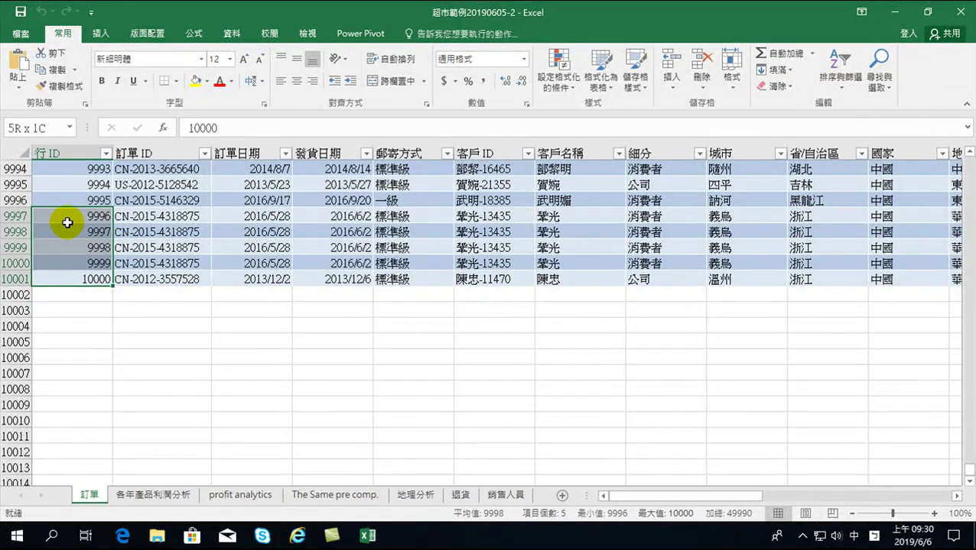
pyautogui.moveTo(67, 222)
pyautogui.mouseDown()
pyautogui.moveTo(893, 224)
pyautogui.moveTo(879, 213)
pyautogui.moveTo(918, 221)
pyautogui.moveTo(694, 236)
pyautogui.mouseUp()
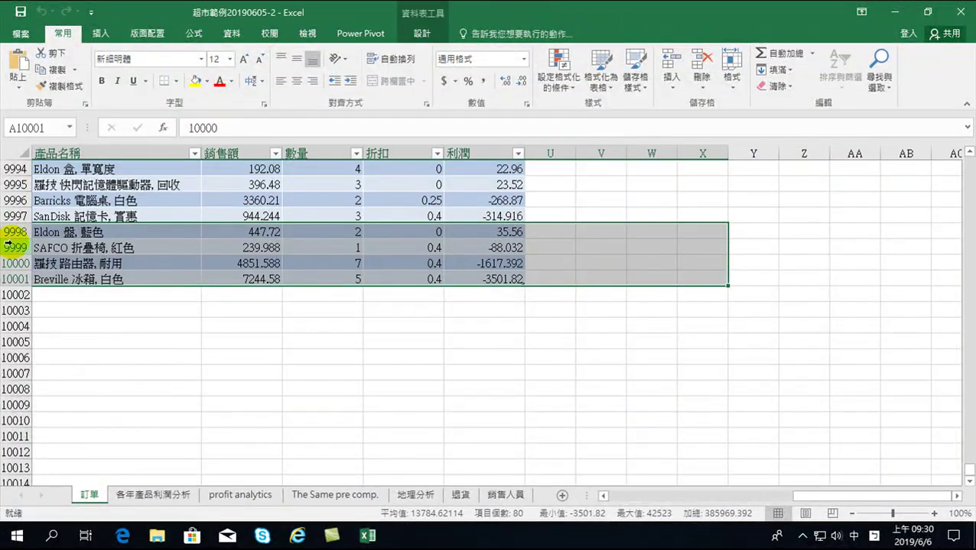
pyautogui.moveTo(10, 201); pyautogui.dragTo(11, 273)
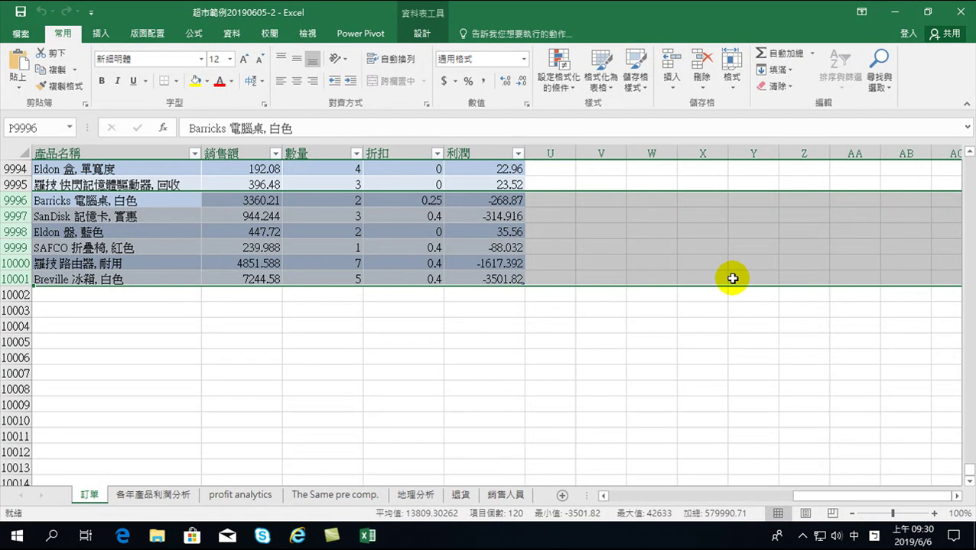
pyautogui.moveTo(504, 279)
pyautogui.mouseDown()
pyautogui.moveTo(496, 231)
pyautogui.moveTo(3, 205)
pyautogui.moveTo(35, 198)
pyautogui.moveTo(50, 218)
pyautogui.moveTo(121, 237)
pyautogui.mouseUp()
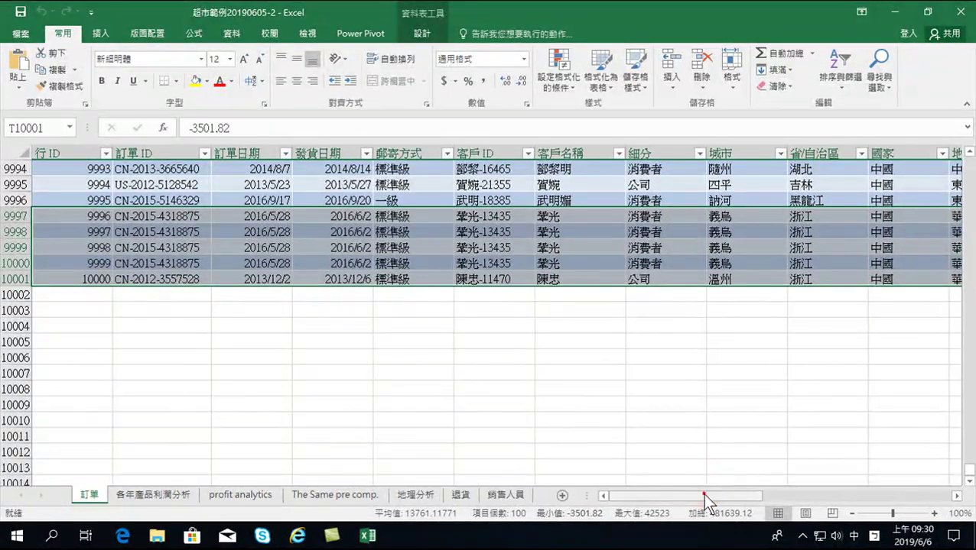
pyautogui.moveTo(702, 493); pyautogui.dragTo(937, 493)
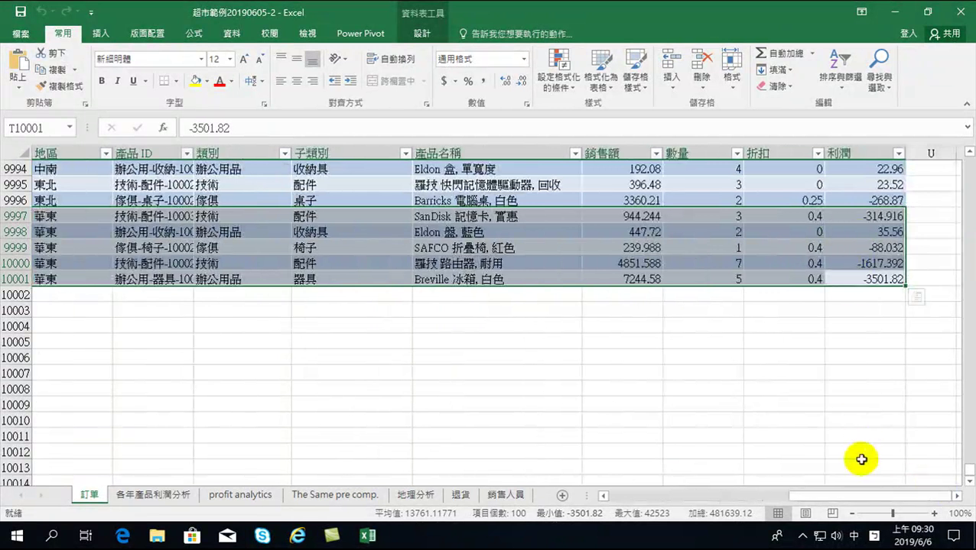
pyautogui.moveTo(846, 495); pyautogui.dragTo(666, 495)
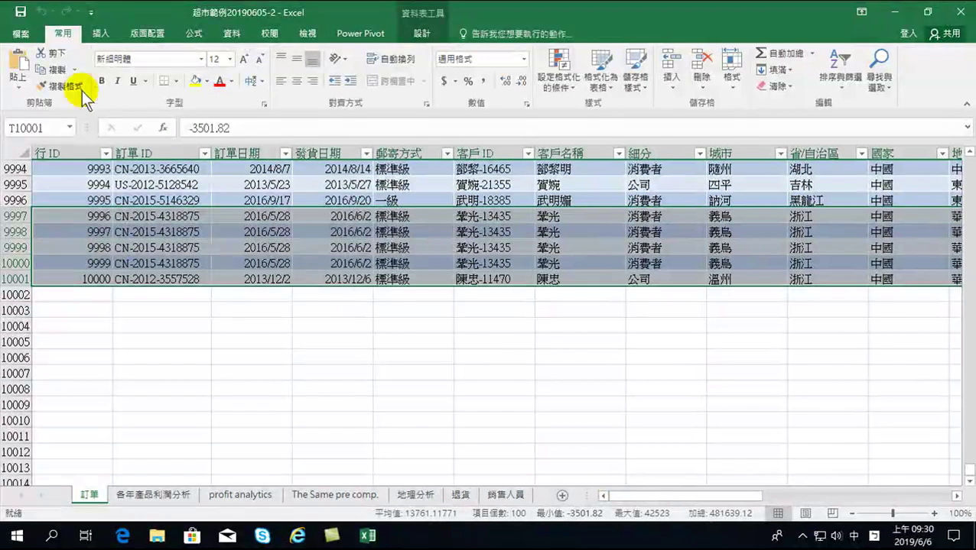
pyautogui.click(55, 69)
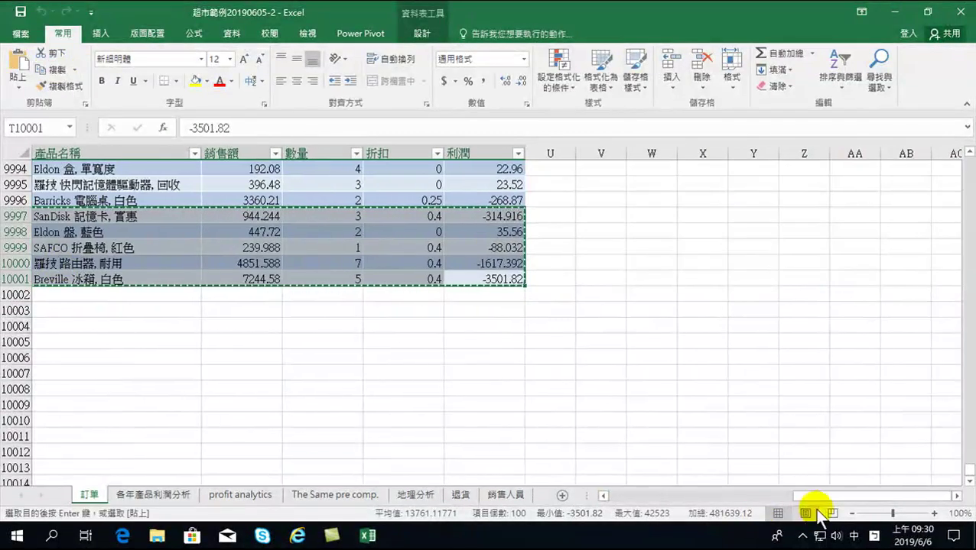
pyautogui.moveTo(810, 496); pyautogui.dragTo(604, 496)
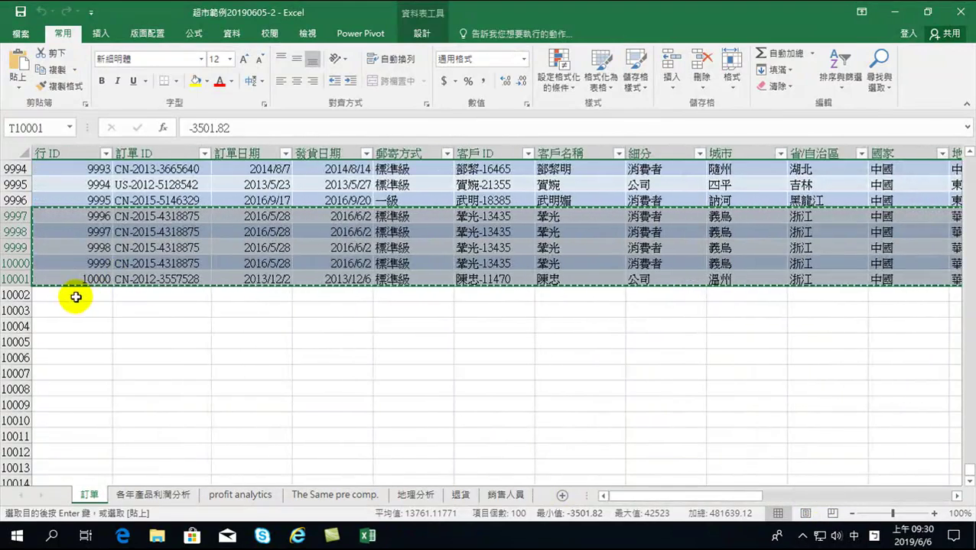
pyautogui.click(75, 295)
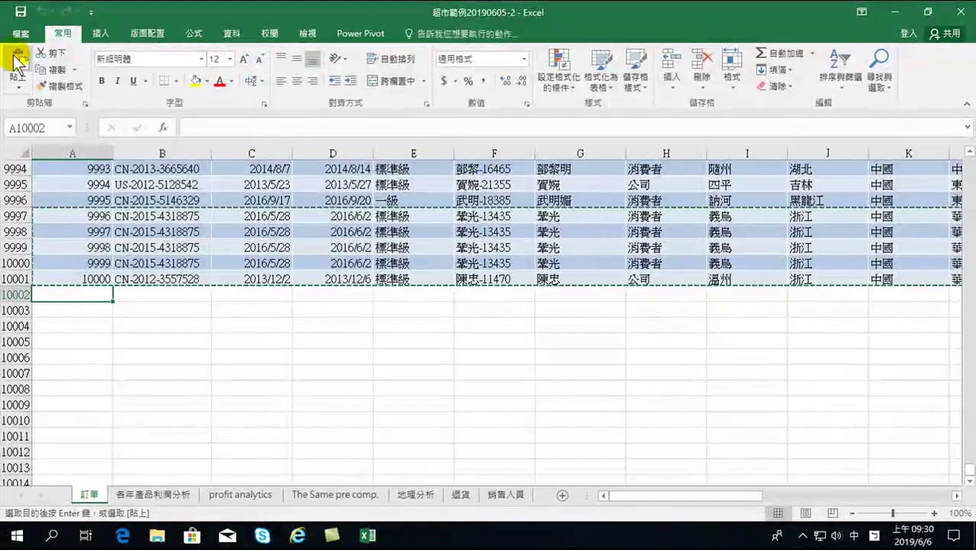
pyautogui.click(18, 63)
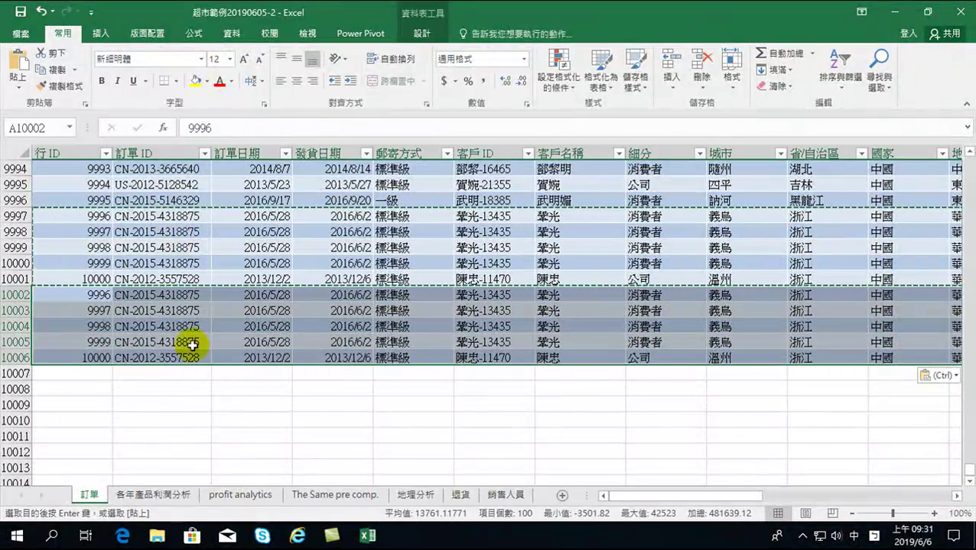
pyautogui.click(180, 326)
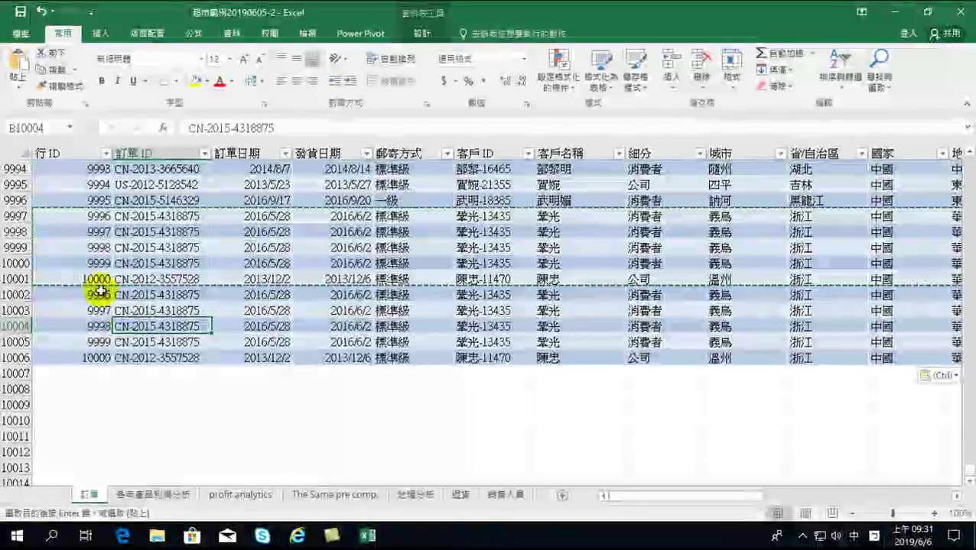
# Renumber the pasted rows' 行 ID as a fill series from 10001 to 10005.
pyautogui.click(89, 296)
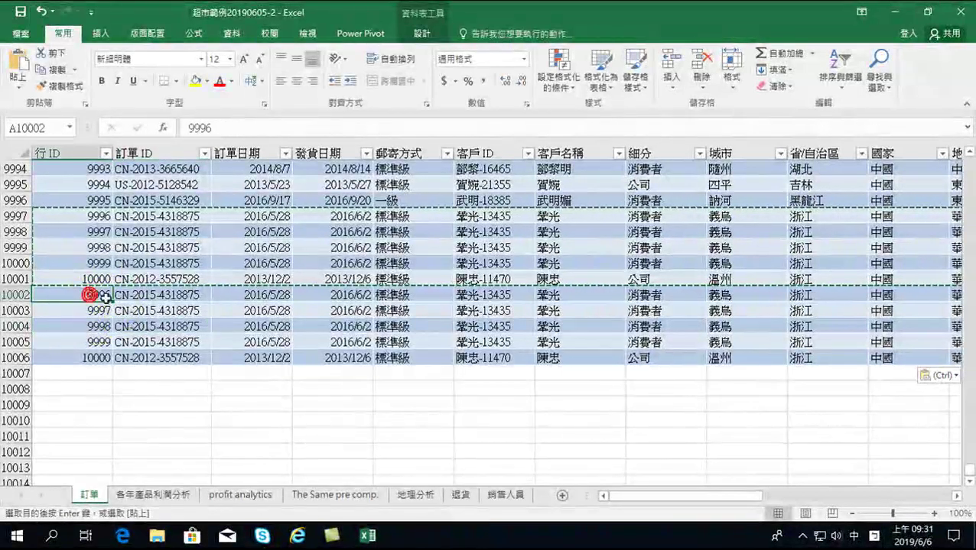
pyautogui.click(91, 279)
pyautogui.moveTo(112, 287); pyautogui.dragTo(105, 367)
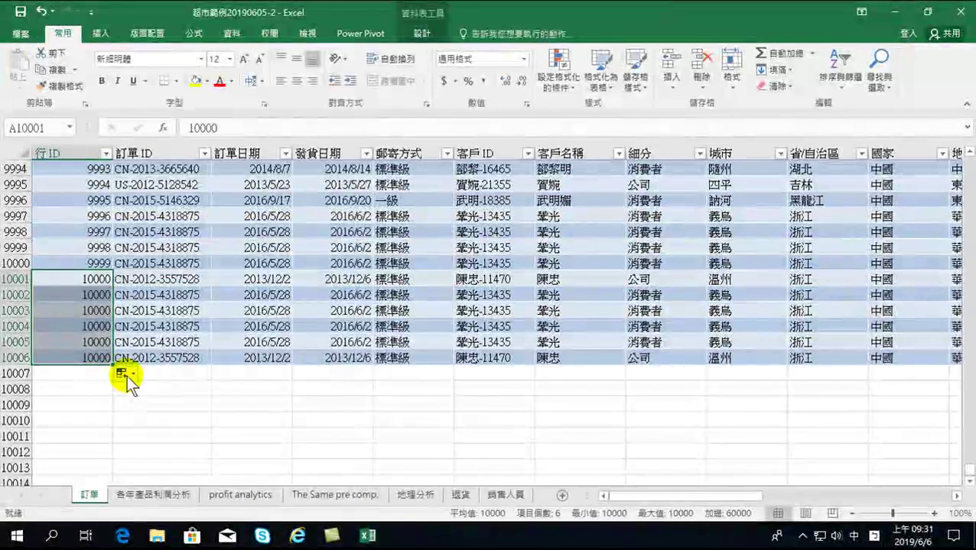
pyautogui.click(122, 373)
pyautogui.click(139, 404)
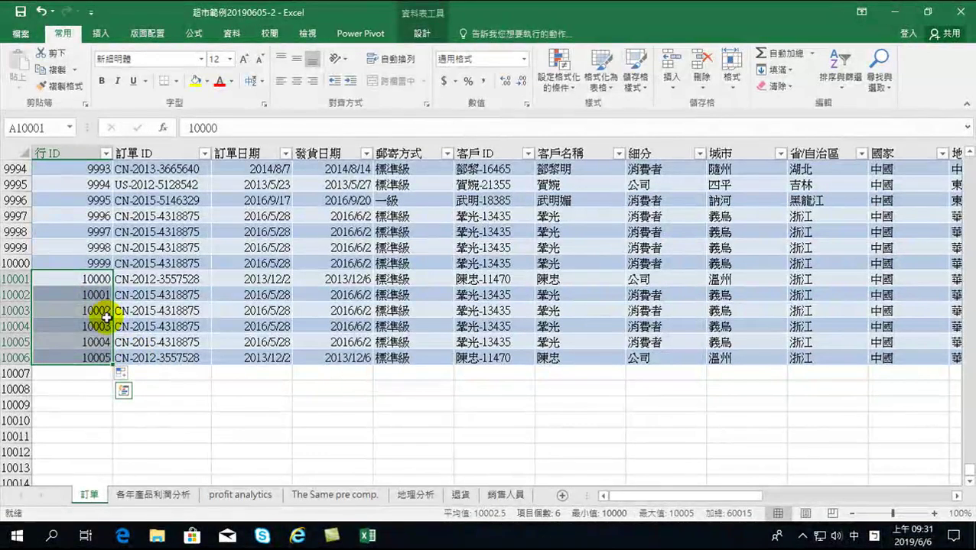
pyautogui.click(93, 286)
pyautogui.click(94, 295)
pyautogui.click(94, 311)
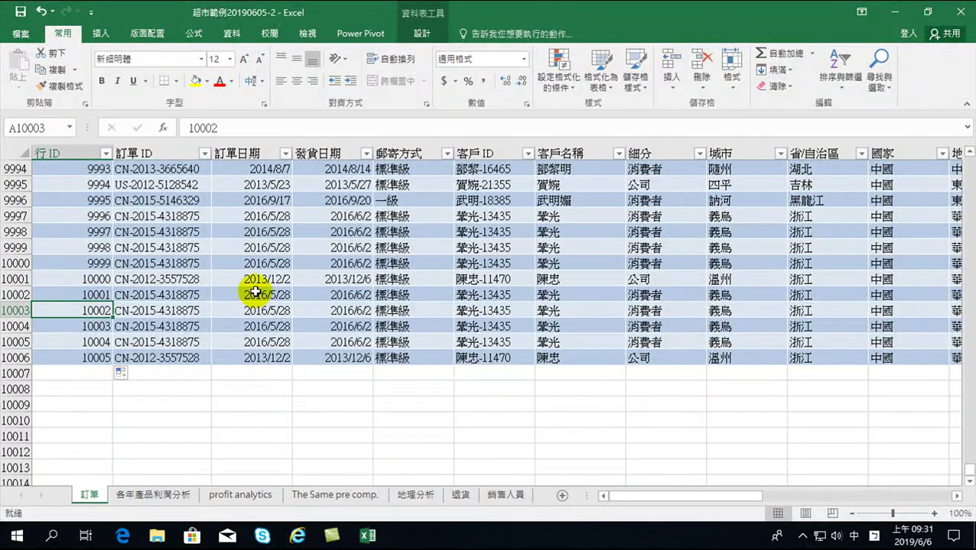
pyautogui.click(250, 294)
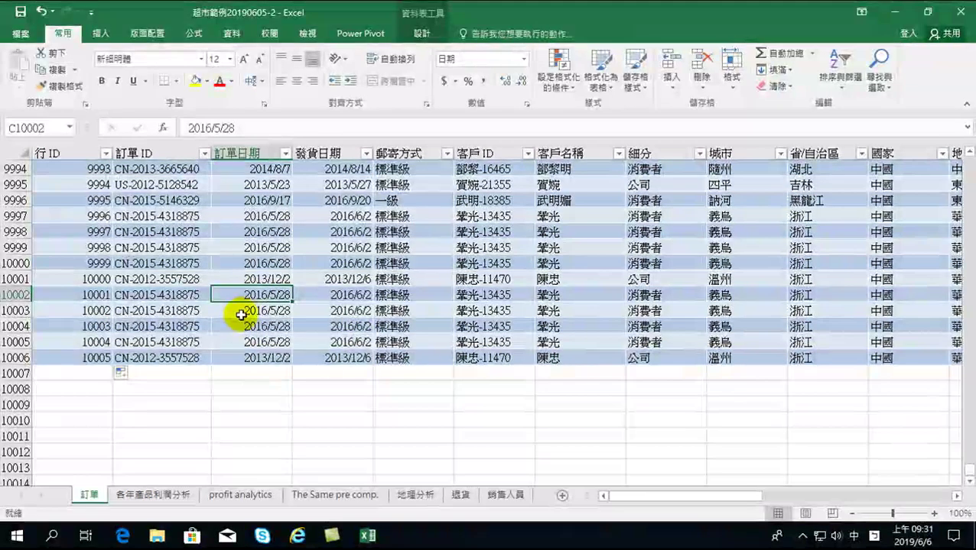
# Enter order dates 2017/5/28, 2017/5/28, 2017/1/1, 2017/1/2 and 2017/1/3 in C10002:C10006.
pyautogui.click(207, 128)
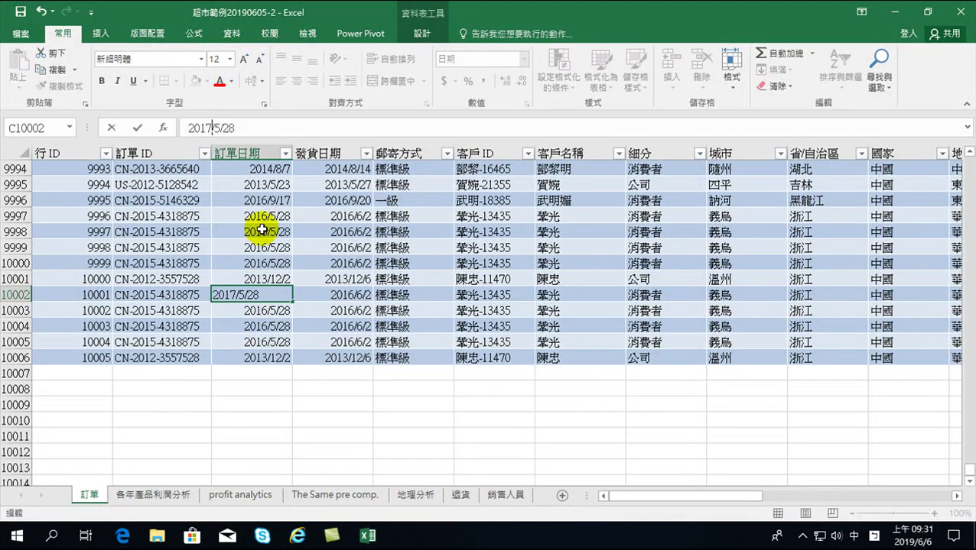
pyautogui.press('Return')
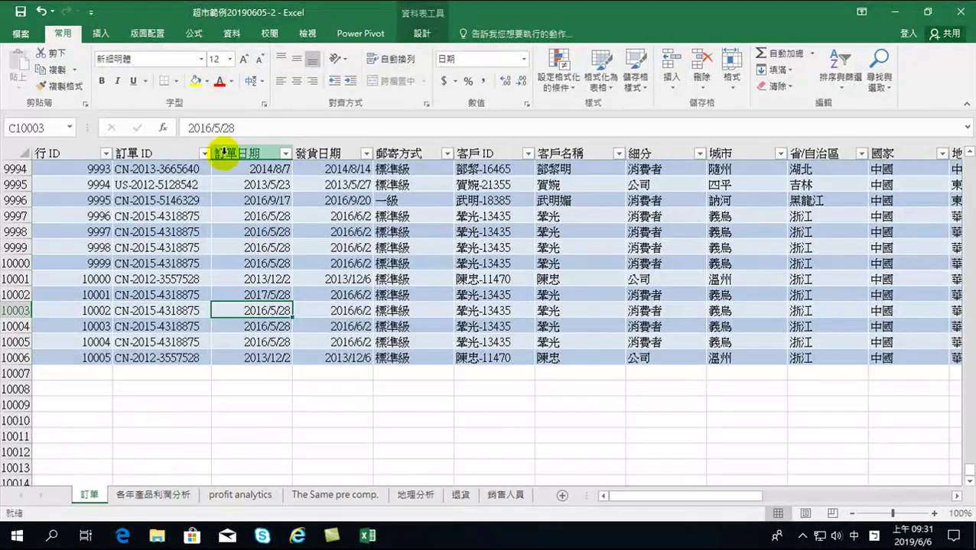
pyautogui.write('7')
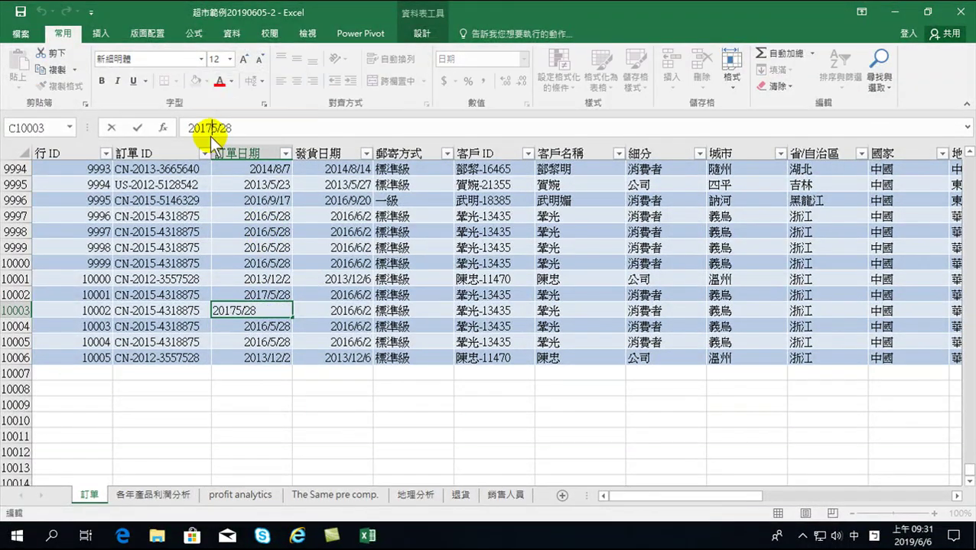
pyautogui.press('Return')
pyautogui.click(254, 309)
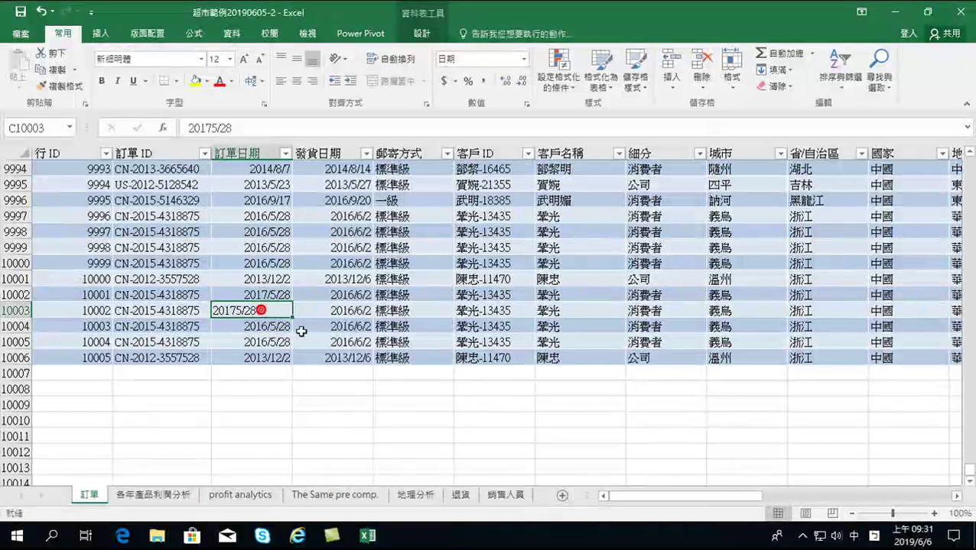
pyautogui.click(213, 127)
pyautogui.write('/')
pyautogui.press('Return')
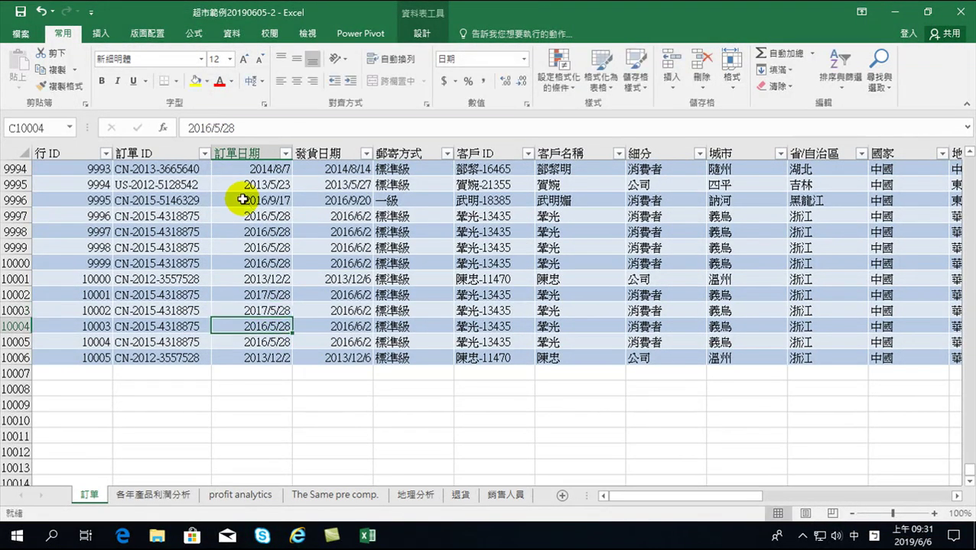
pyautogui.write('2017/')
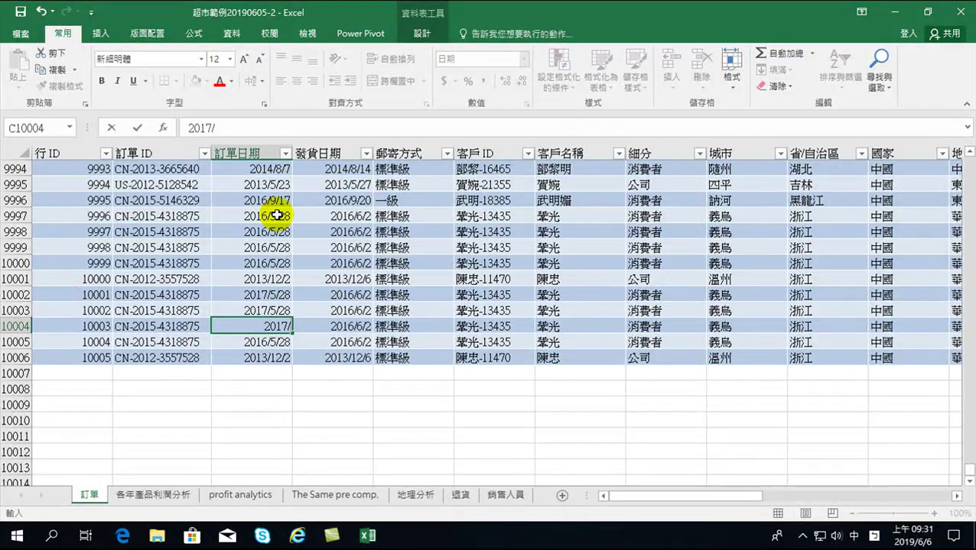
pyautogui.press('Down')
pyautogui.write('2017/1/2')
pyautogui.press('Return')
pyautogui.write('2')
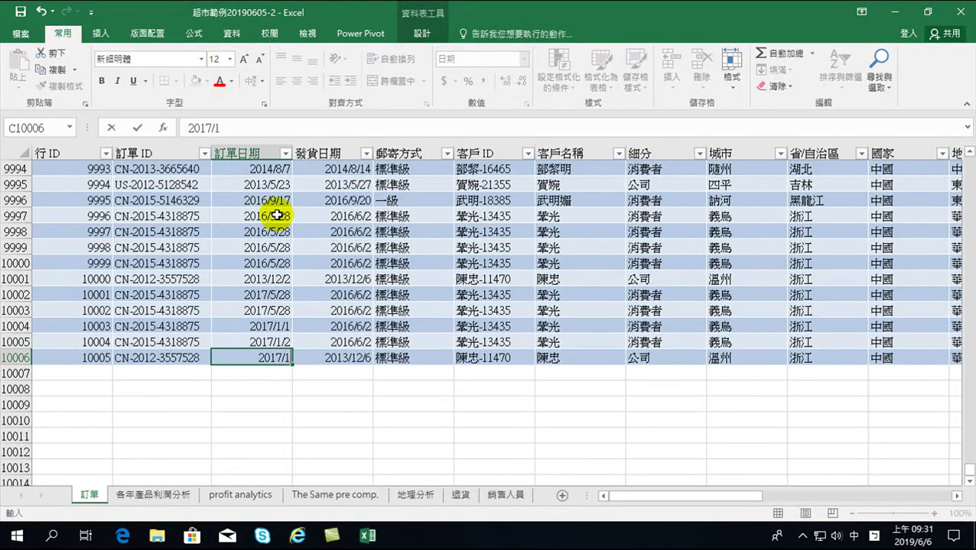
pyautogui.write('3')
pyautogui.press('Return')
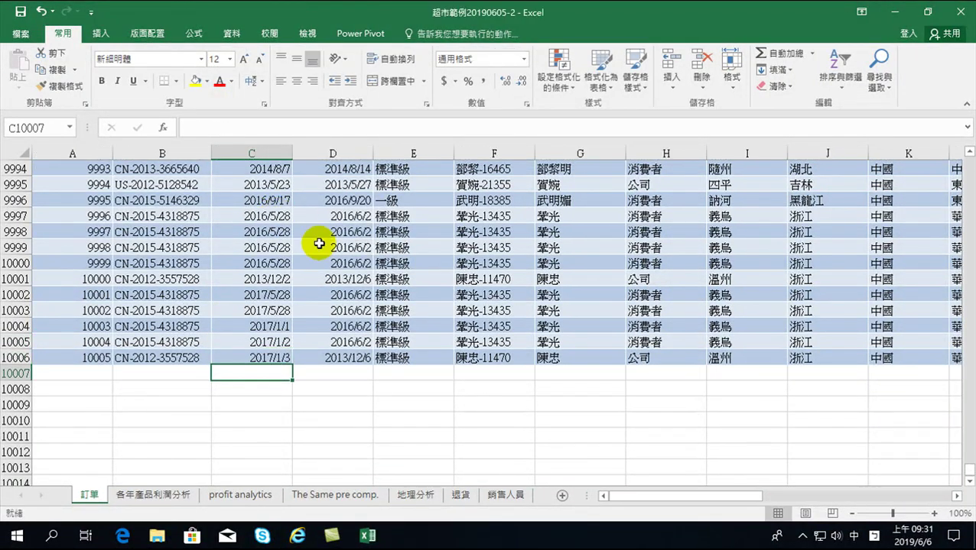
# Type ship dates 2017/5/29 twice and 2017/1/2 in D10002:D10004, then fill down to 2017/1/4.
pyautogui.click(335, 294)
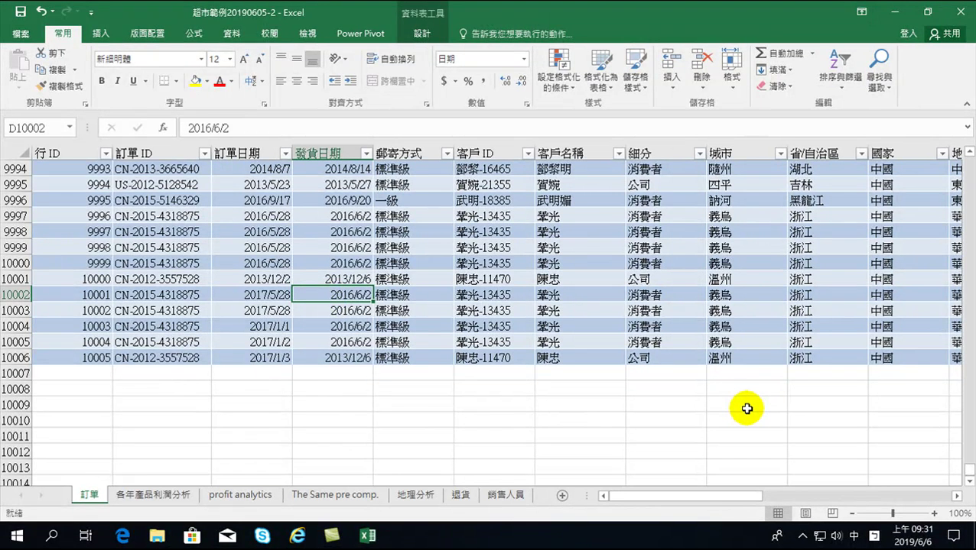
pyautogui.write('20')
pyautogui.write('29')
pyautogui.press('Return')
pyautogui.write('20')
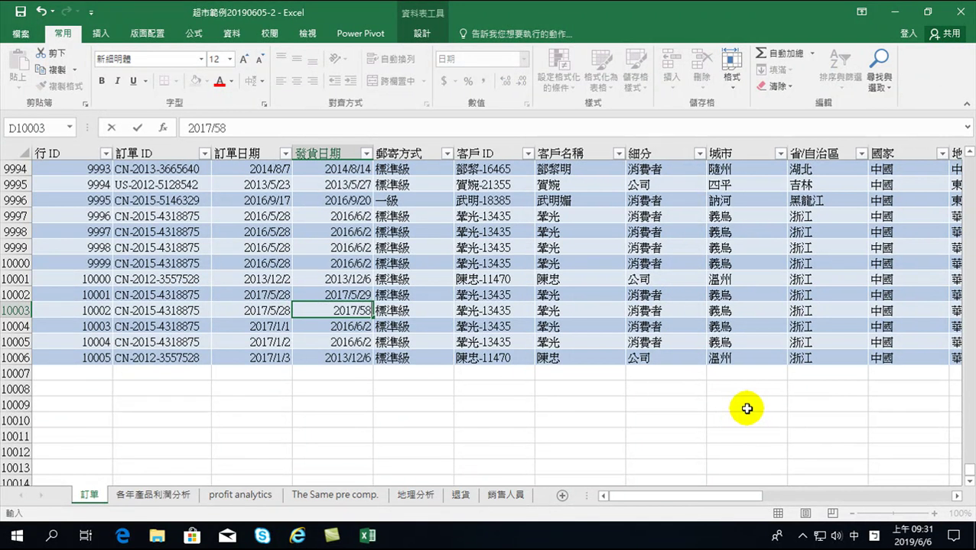
pyautogui.write('9')
pyautogui.press('Return')
pyautogui.write('2017')
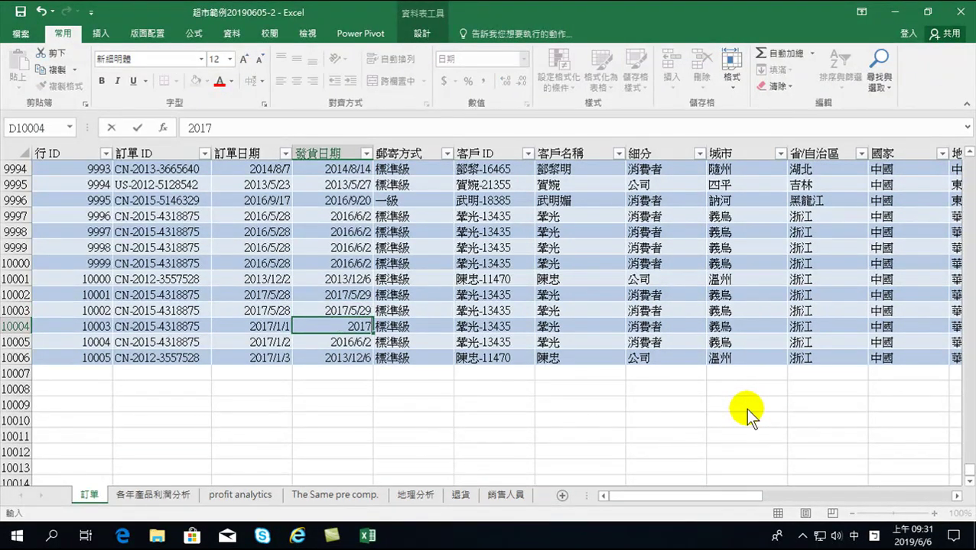
pyautogui.press('Return')
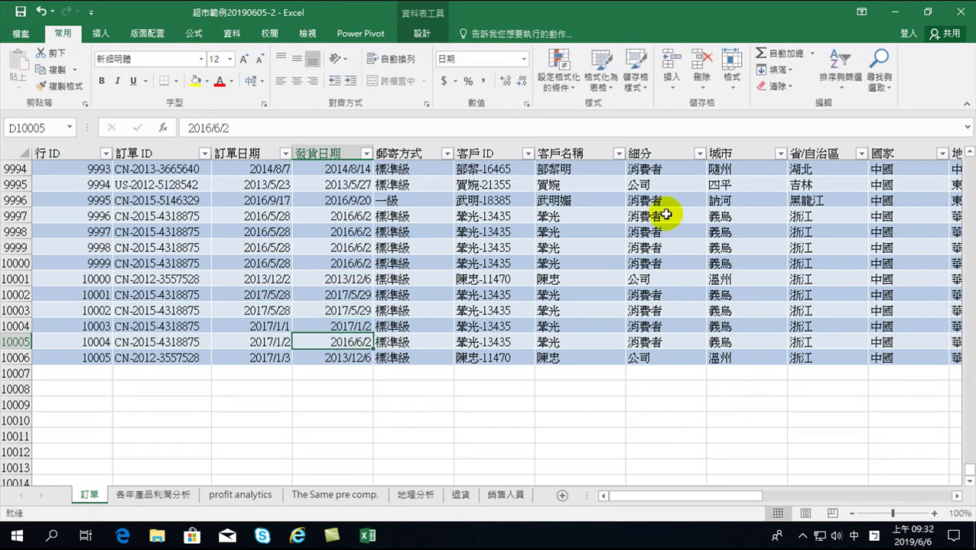
pyautogui.click(347, 321)
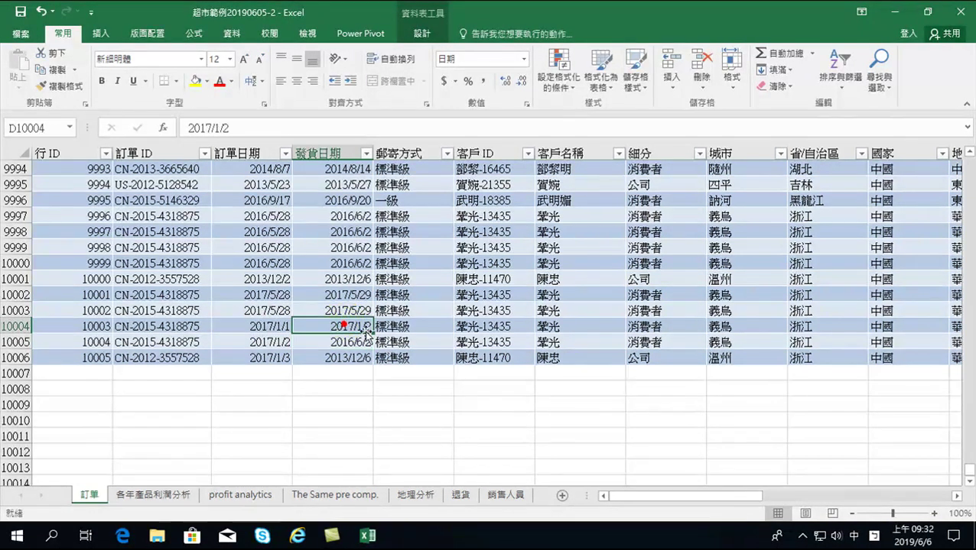
pyautogui.moveTo(372, 335); pyautogui.dragTo(369, 365)
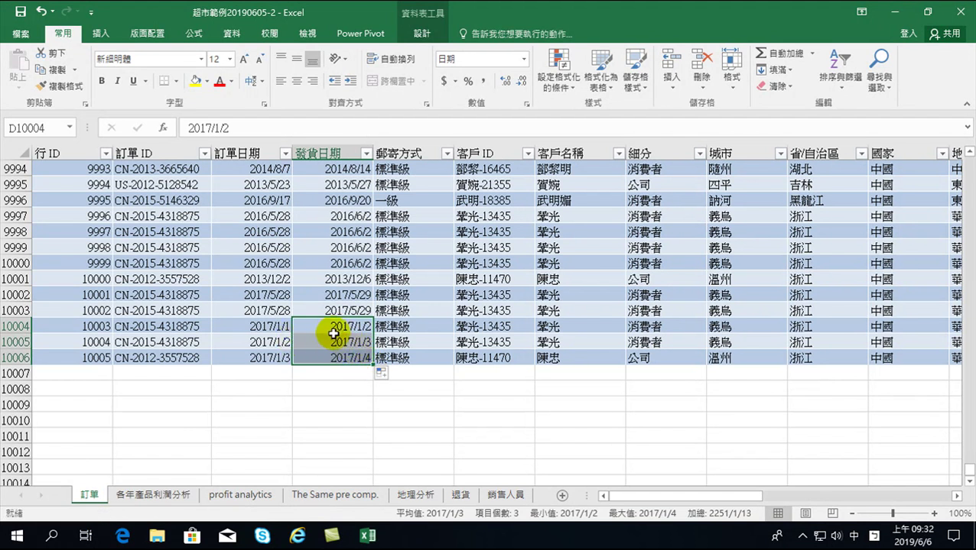
pyautogui.moveTo(653, 498); pyautogui.dragTo(879, 505)
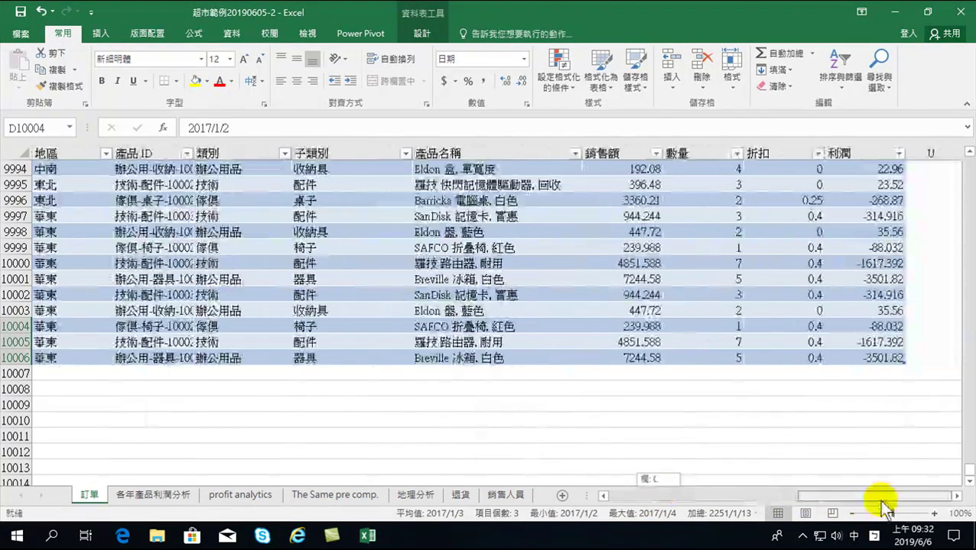
# Enter 銷售額 1000 in Q10002 and fill it down to Q10006.
pyautogui.click(625, 296)
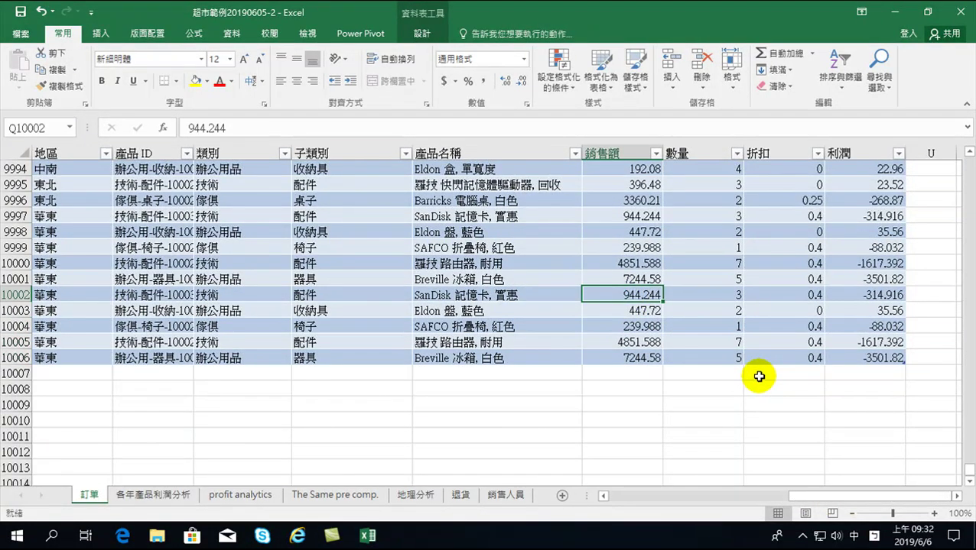
pyautogui.write('1000')
pyautogui.press('Return')
pyautogui.click(648, 295)
pyautogui.moveTo(664, 303); pyautogui.dragTo(654, 357)
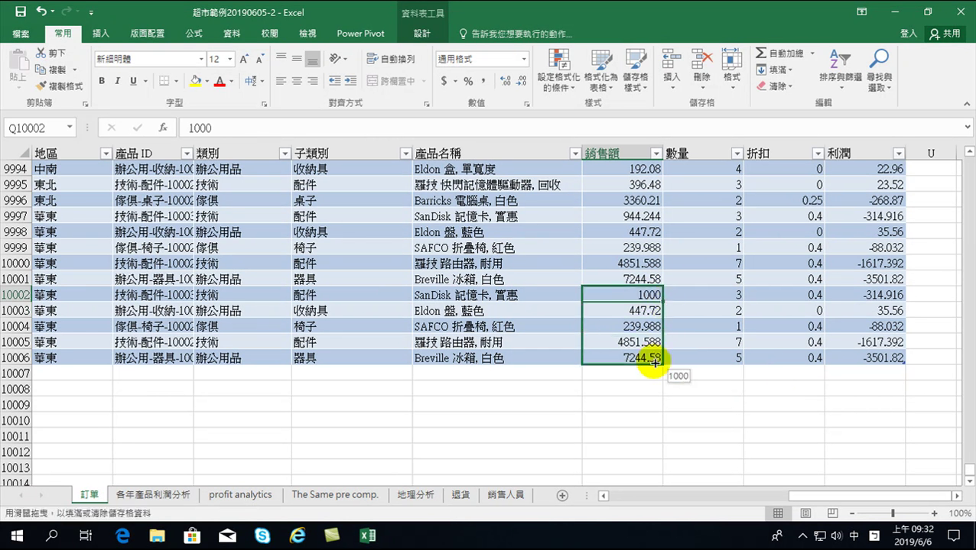
# Enter 利潤 200 in T10002 and fill it down to T10006.
pyautogui.click(859, 294)
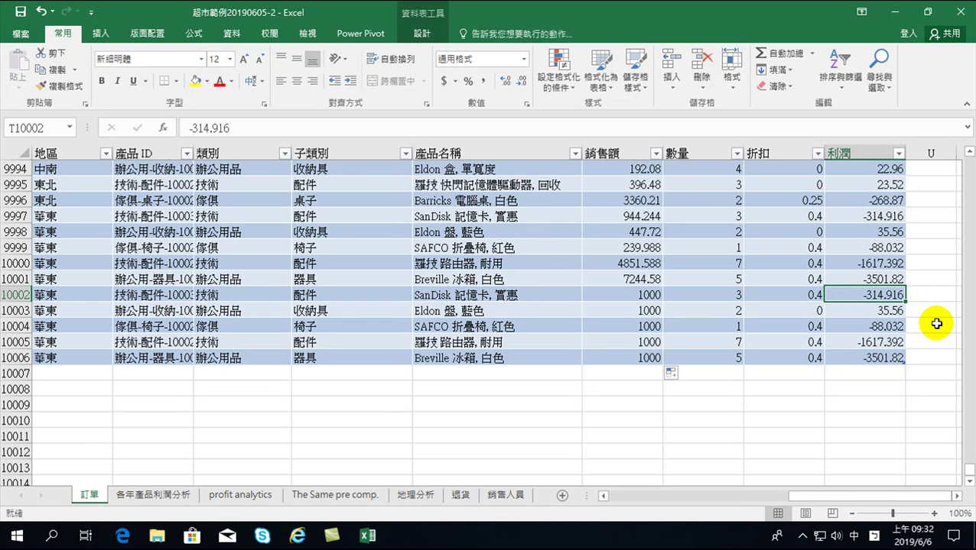
pyautogui.write('200')
pyautogui.press('Return')
pyautogui.click(864, 295)
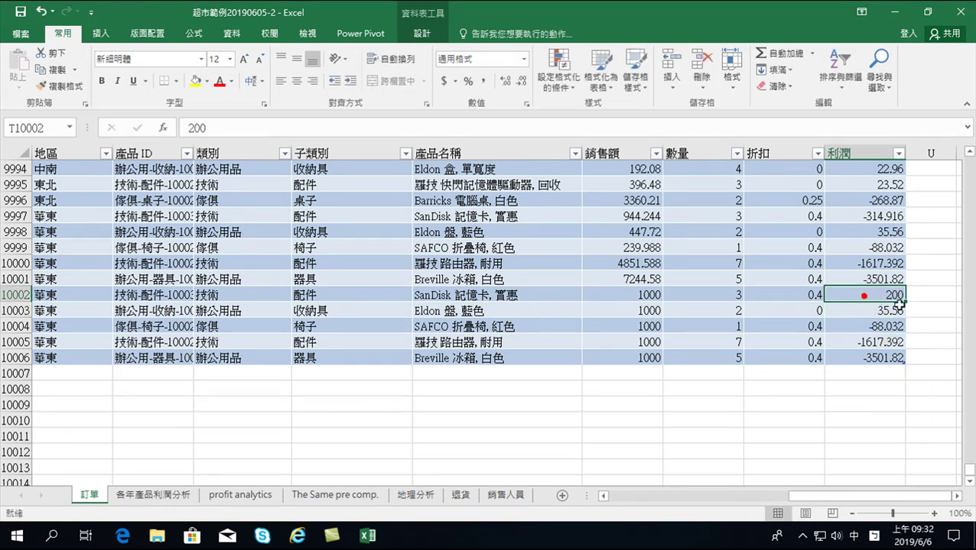
pyautogui.moveTo(903, 303); pyautogui.dragTo(900, 359)
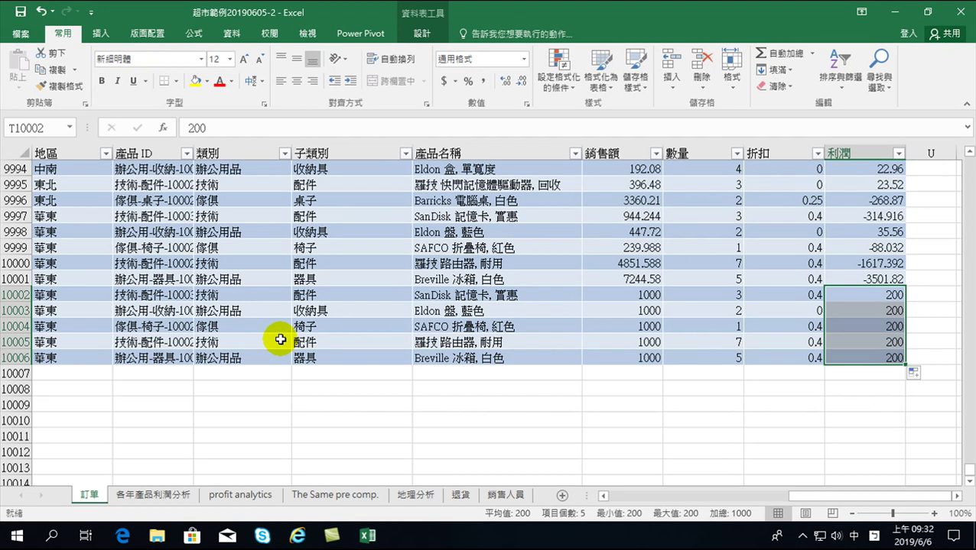
# Refresh all Power Pivot tables, check the 訂單 table's 10,005 rows, and close Power Pivot.
pyautogui.click(353, 32)
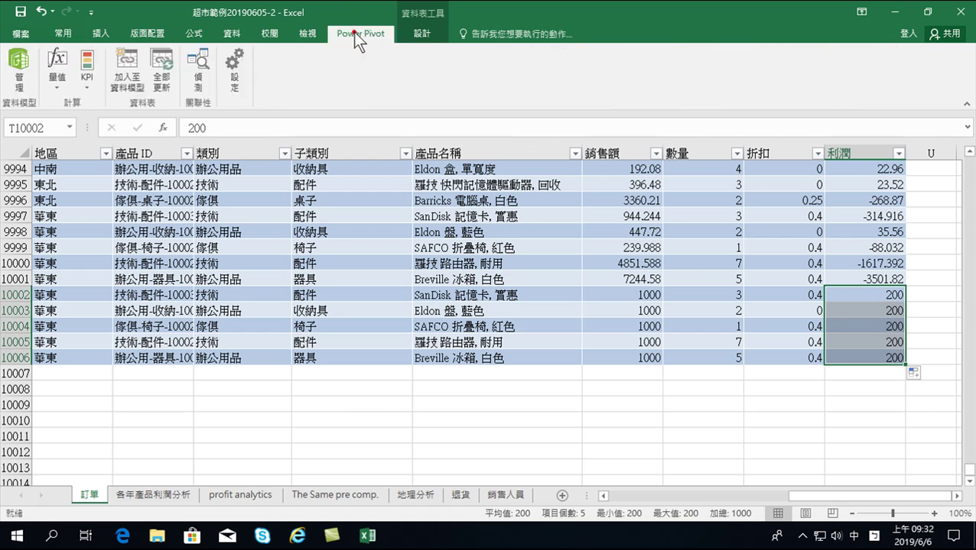
pyautogui.click(162, 66)
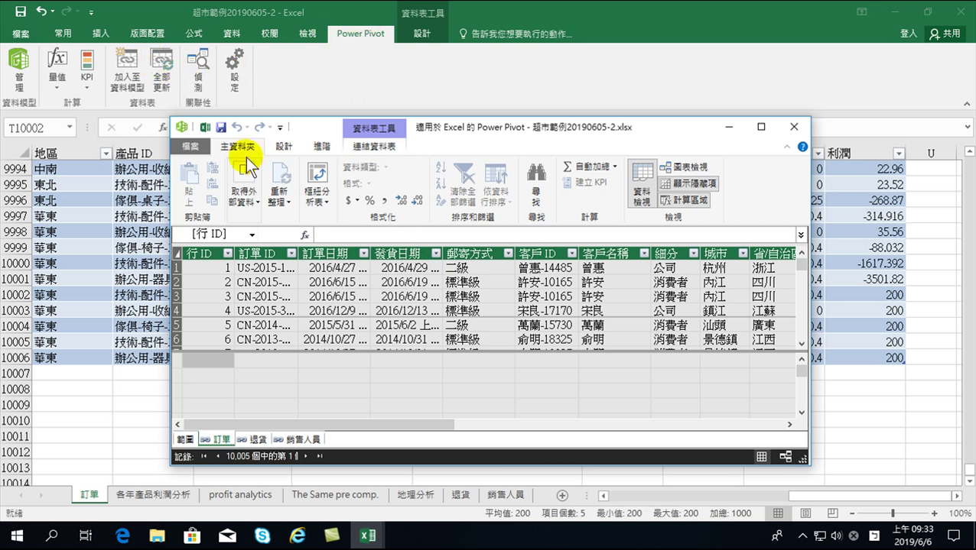
pyautogui.moveTo(799, 263); pyautogui.dragTo(802, 343)
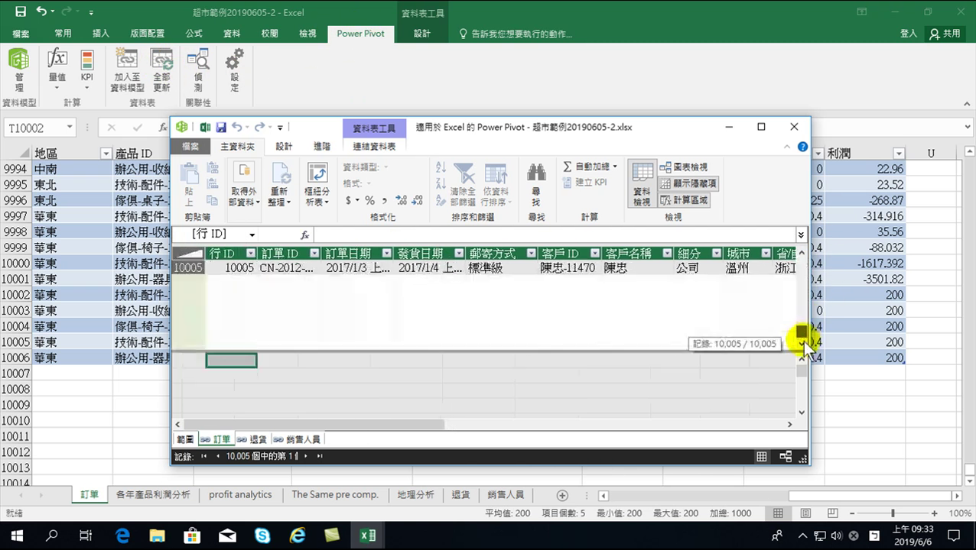
pyautogui.scroll(1, 326, 300)
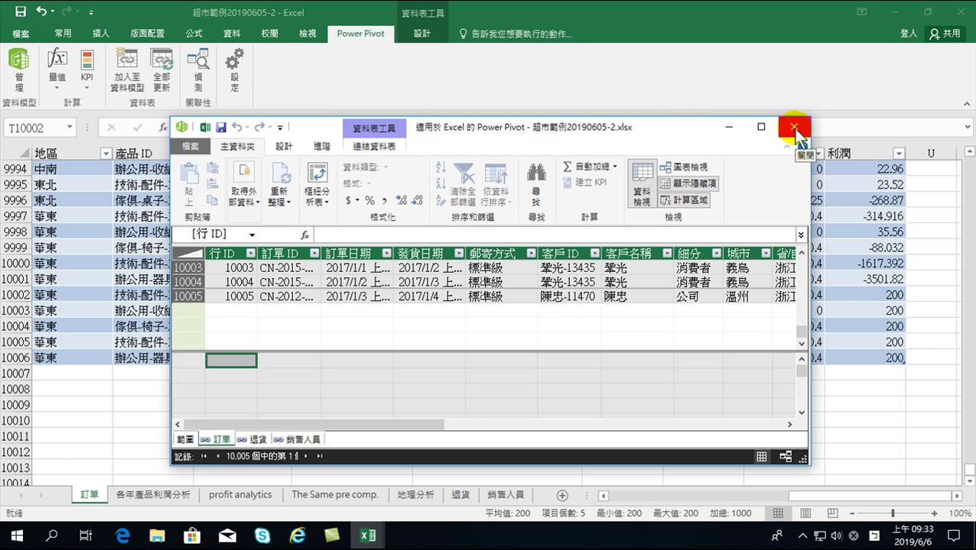
pyautogui.click(793, 128)
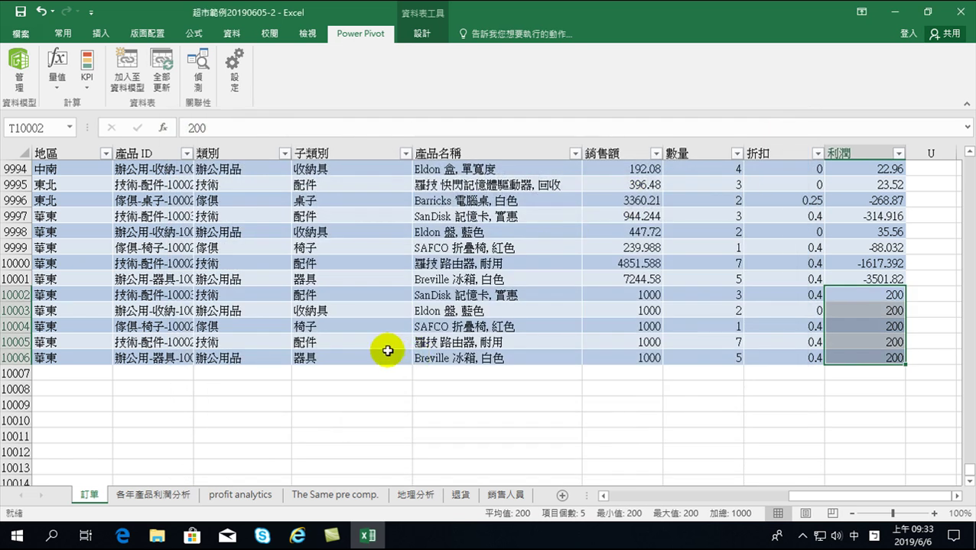
pyautogui.click(151, 492)
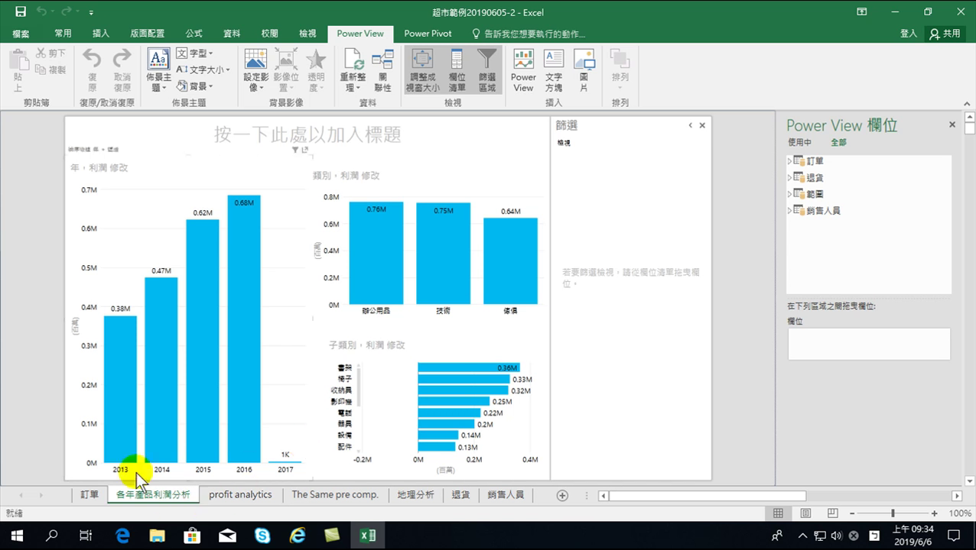
pyautogui.click(89, 495)
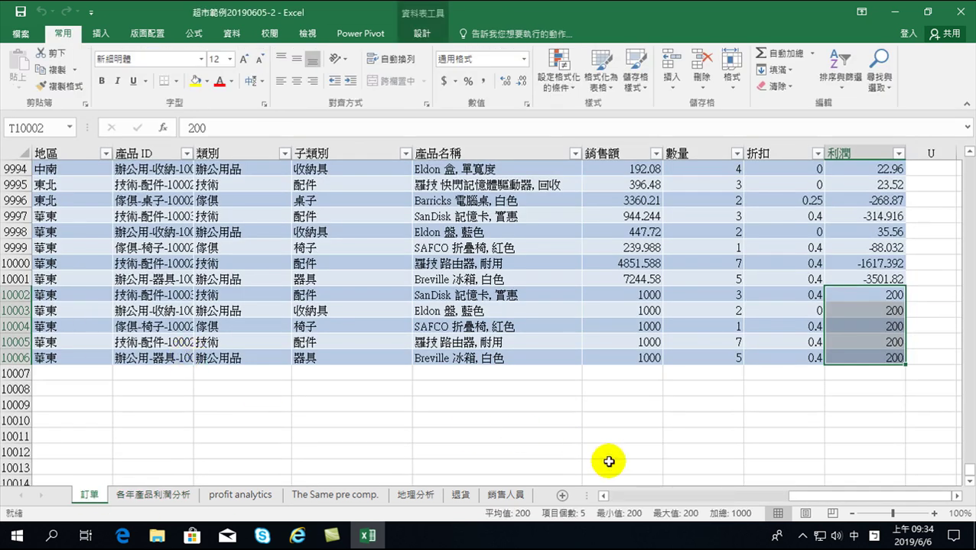
# Select A10002 through the 利潤 column of row 10006, covering the five 2017 test orders.
pyautogui.moveTo(818, 494); pyautogui.dragTo(604, 493)
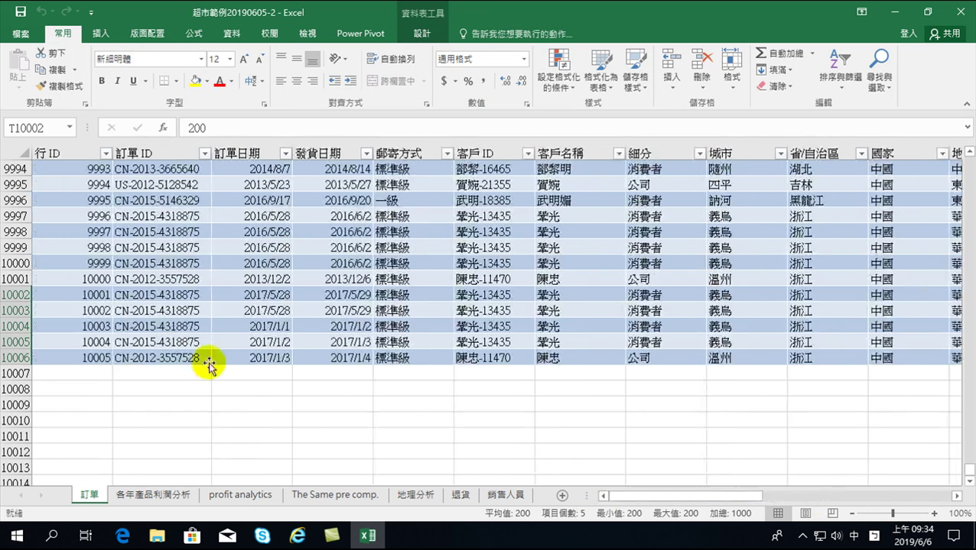
pyautogui.click(101, 245)
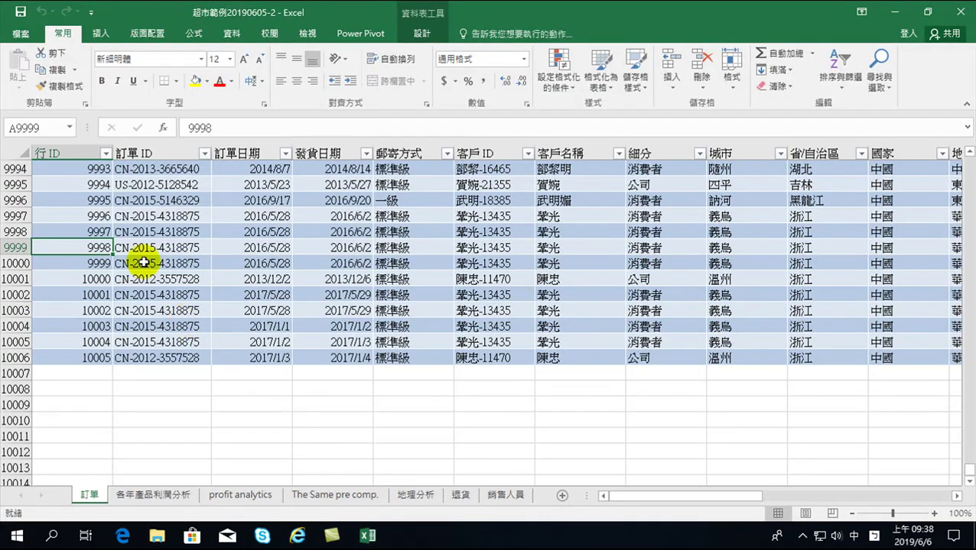
pyautogui.scroll(3, 285, 249)
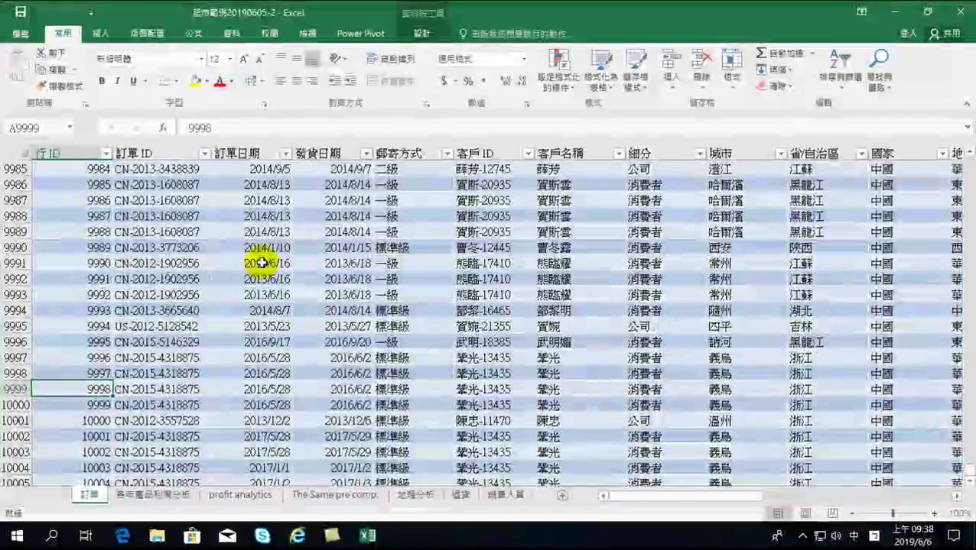
pyautogui.scroll(4, 261, 263)
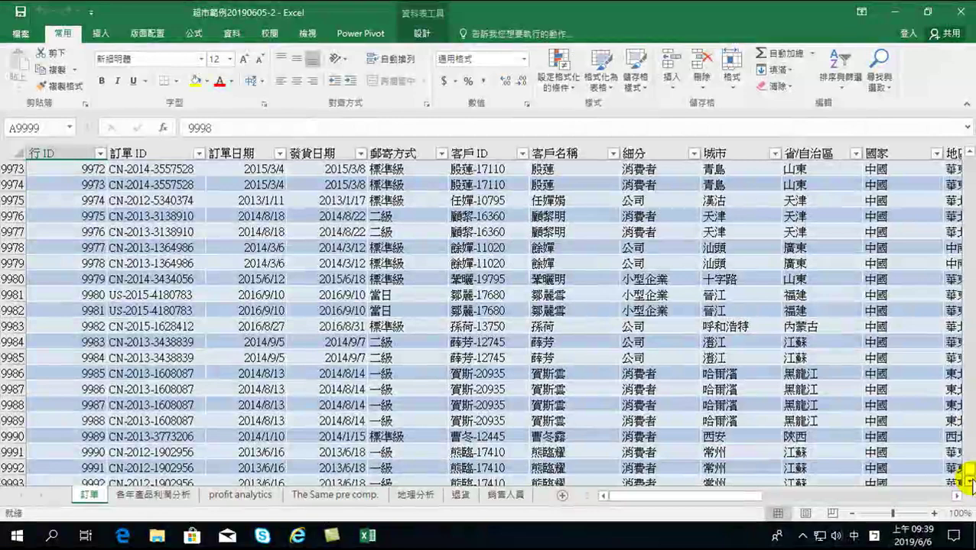
pyautogui.click(968, 482)
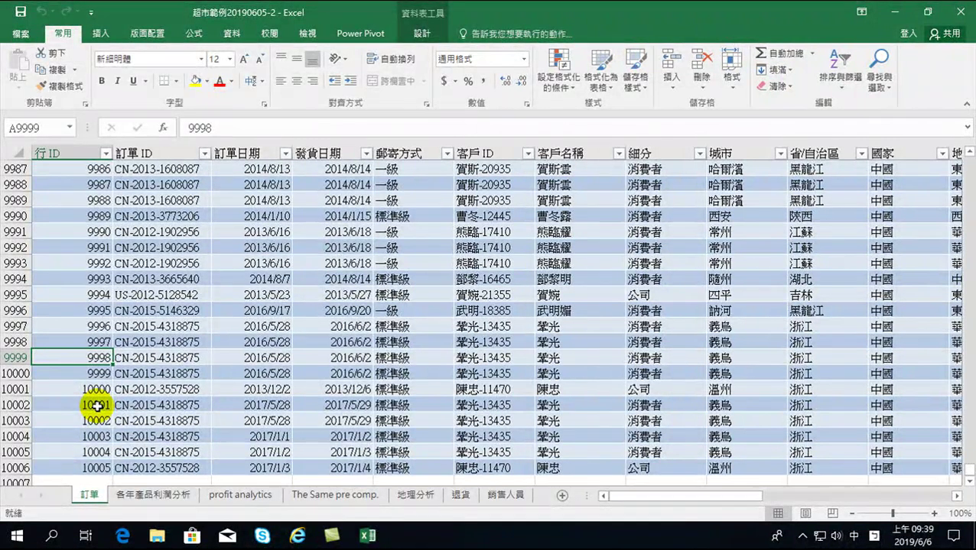
pyautogui.moveTo(16, 405)
pyautogui.mouseDown()
pyautogui.moveTo(17, 453)
pyautogui.moveTo(27, 468)
pyautogui.mouseUp()
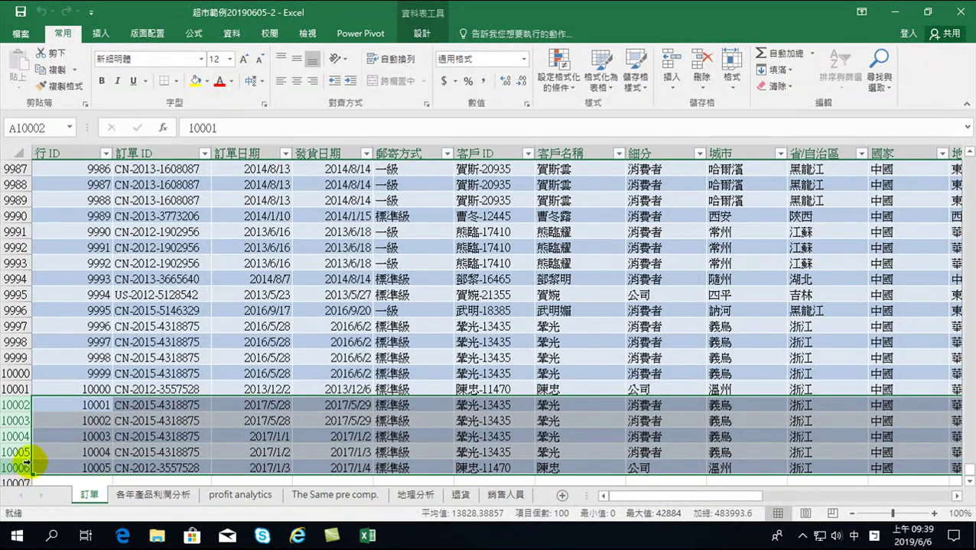
pyautogui.click(60, 403)
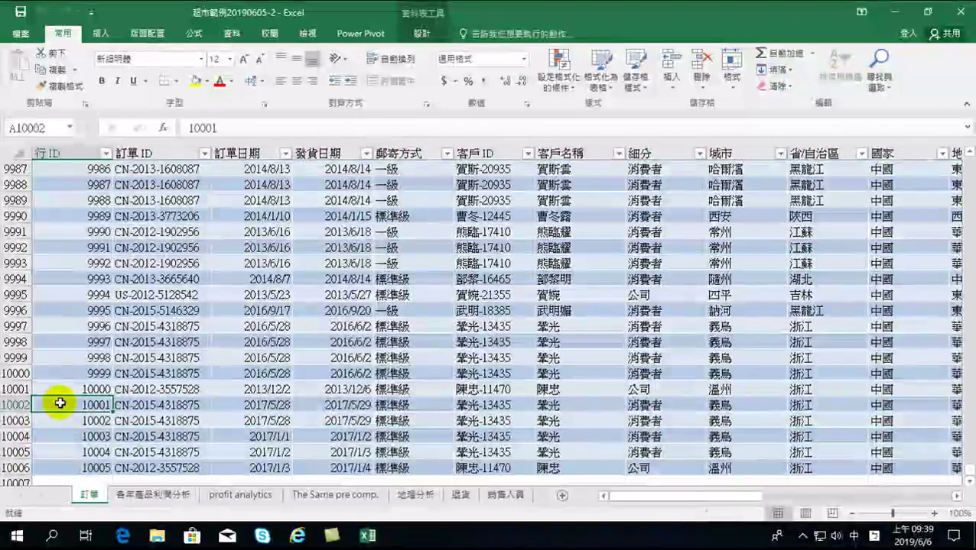
pyautogui.moveTo(60, 403); pyautogui.dragTo(89, 472)
pyautogui.moveTo(461, 468); pyautogui.dragTo(837, 478)
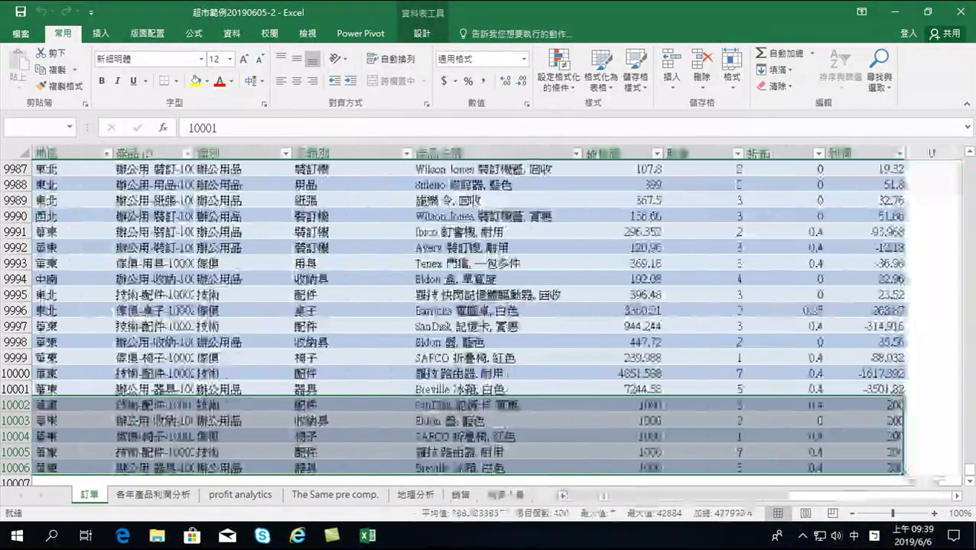
pyautogui.moveTo(838, 478); pyautogui.dragTo(872, 469)
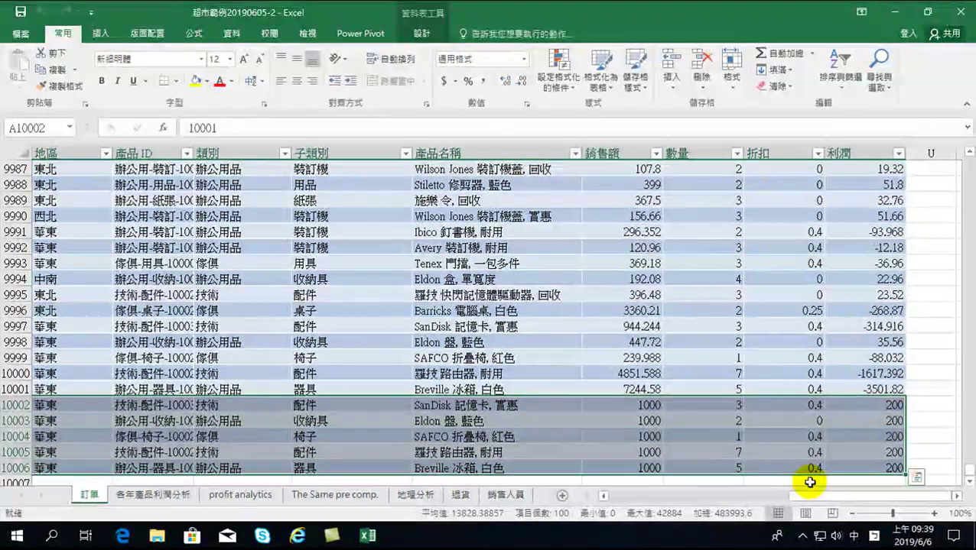
# Delete the five selected 2017 test rows as table rows so 訂單 ends at row 10001.
pyautogui.rightClick(466, 419)
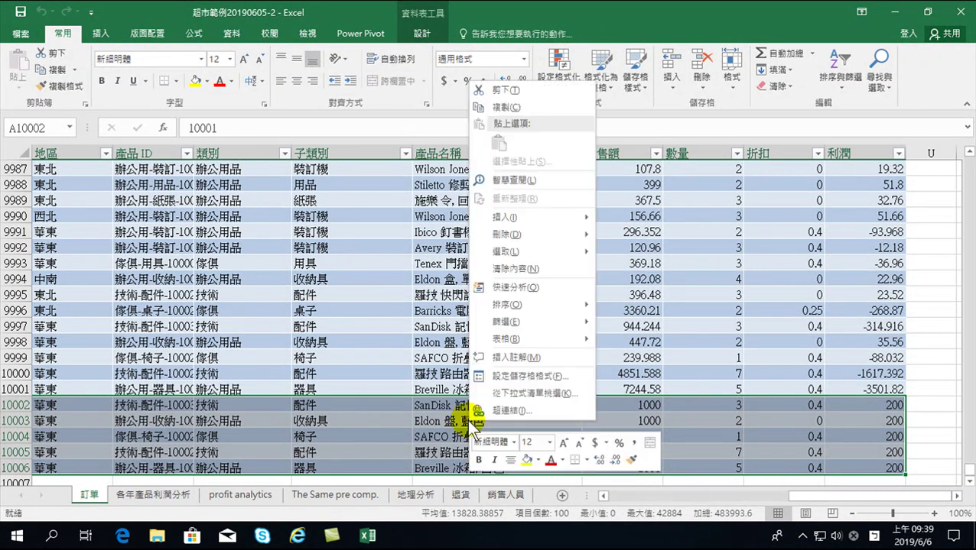
pyautogui.moveTo(510, 235)
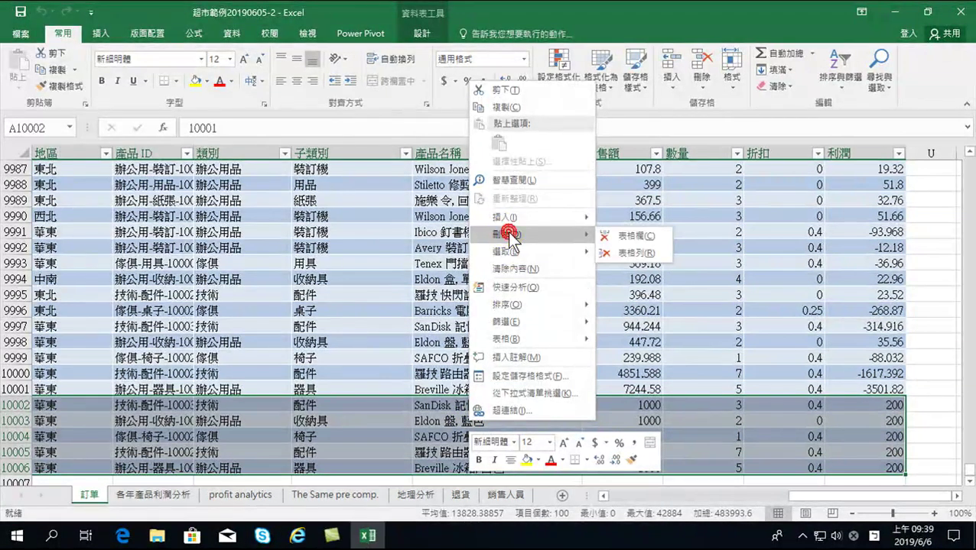
pyautogui.click(629, 253)
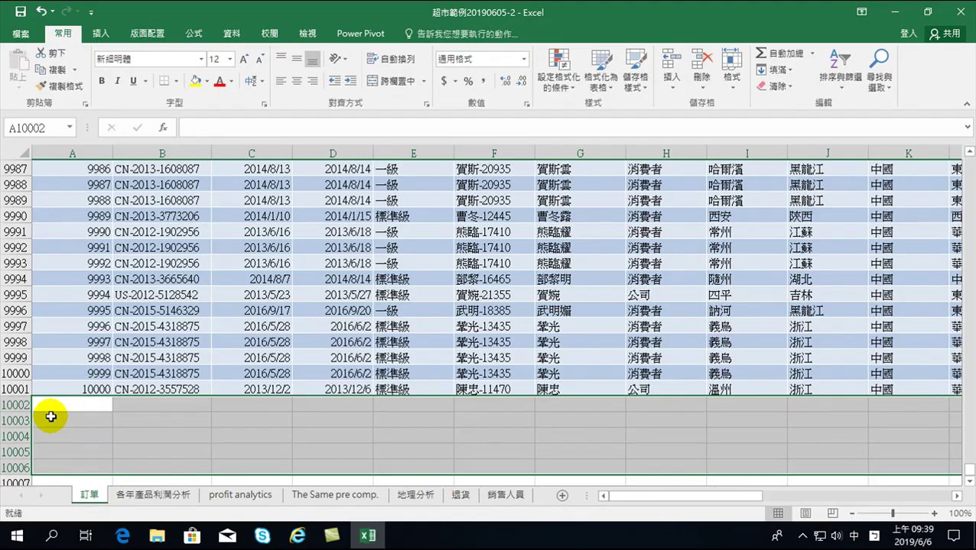
pyautogui.click(196, 316)
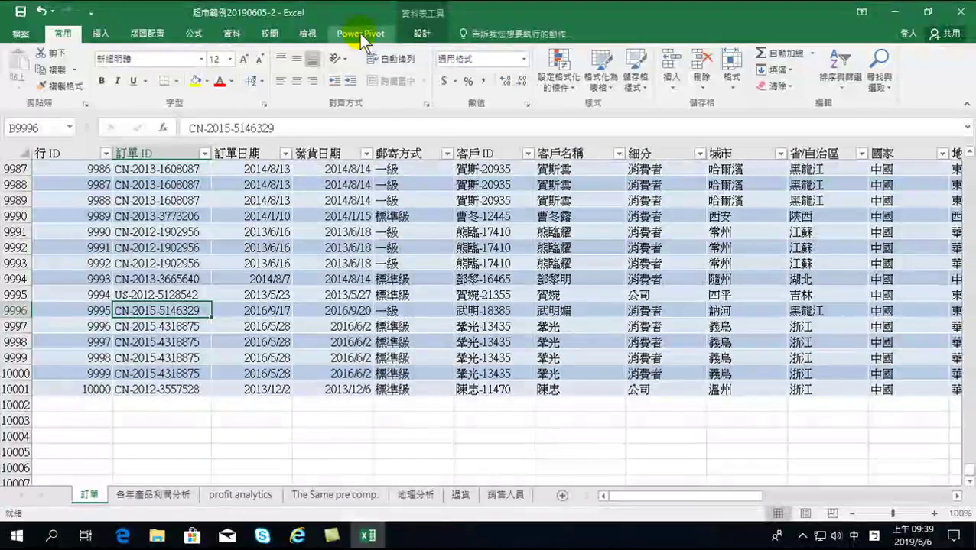
# Refresh the Power Pivot model to 10,000 orders, close it, and view the 各年產品利潤分析 report.
pyautogui.click(359, 34)
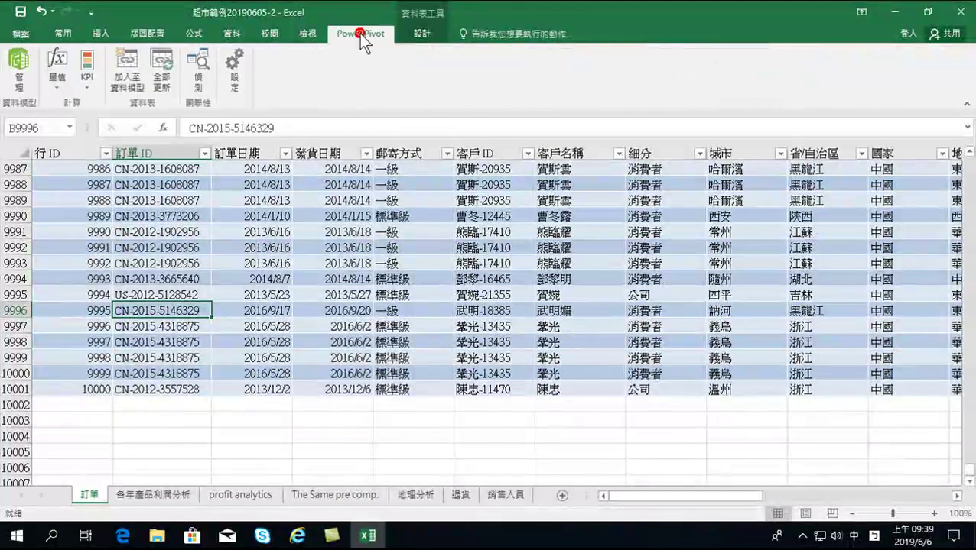
pyautogui.click(160, 68)
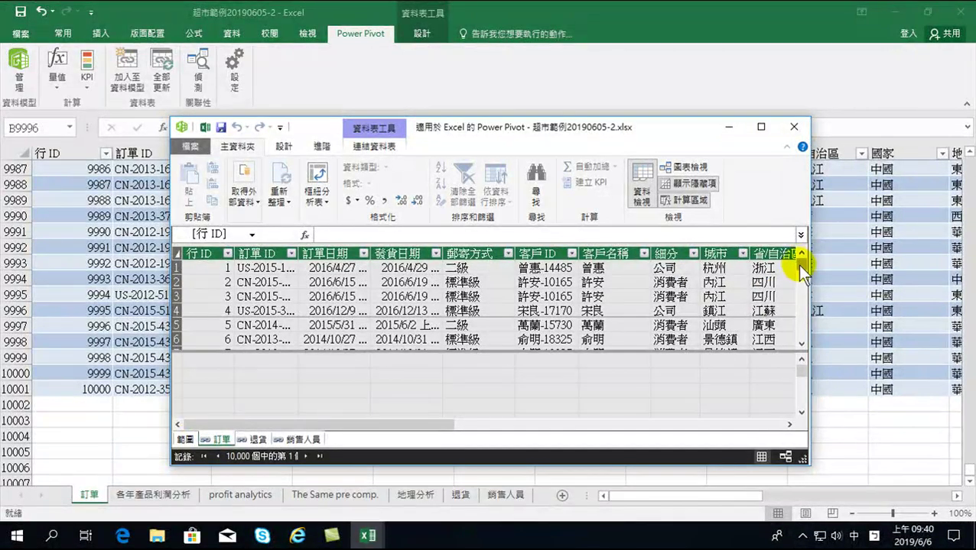
pyautogui.moveTo(800, 263); pyautogui.dragTo(799, 340)
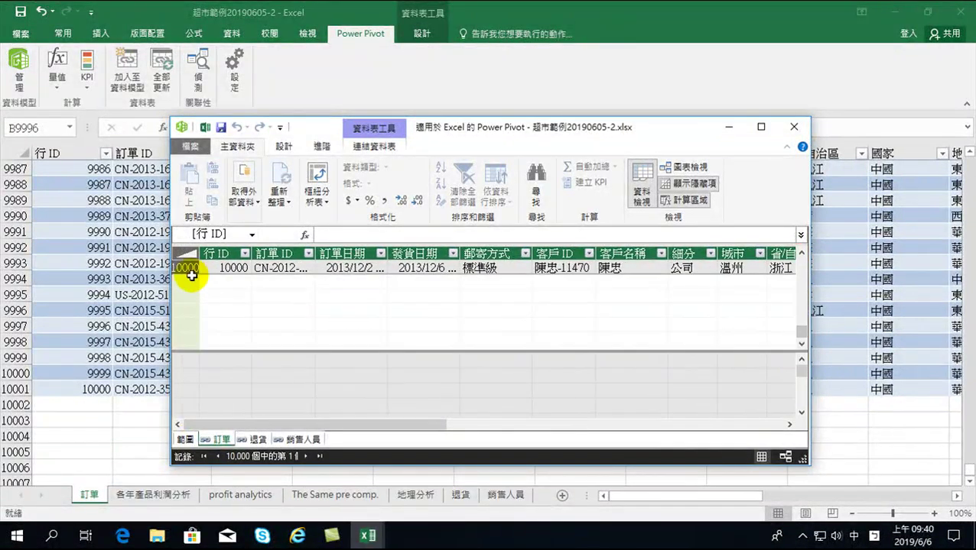
pyautogui.click(793, 129)
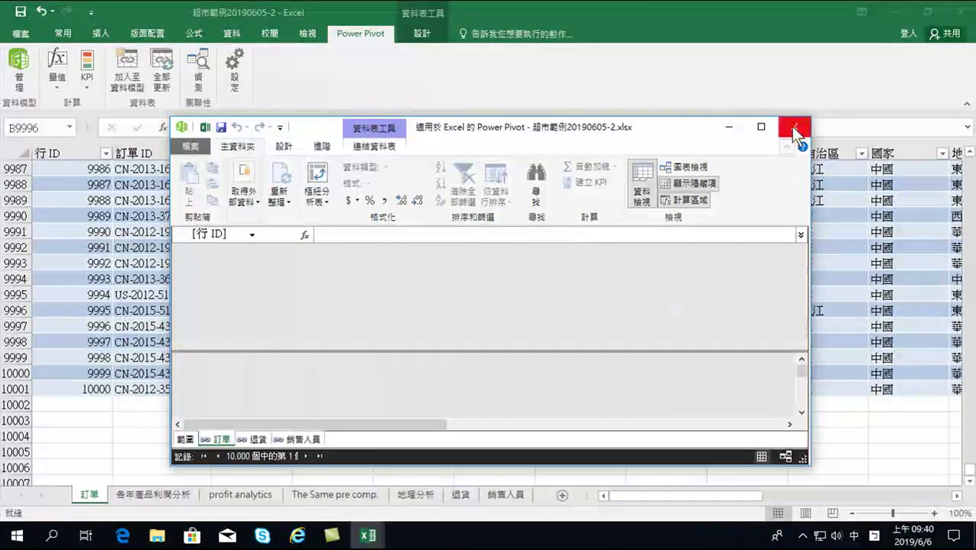
pyautogui.click(160, 497)
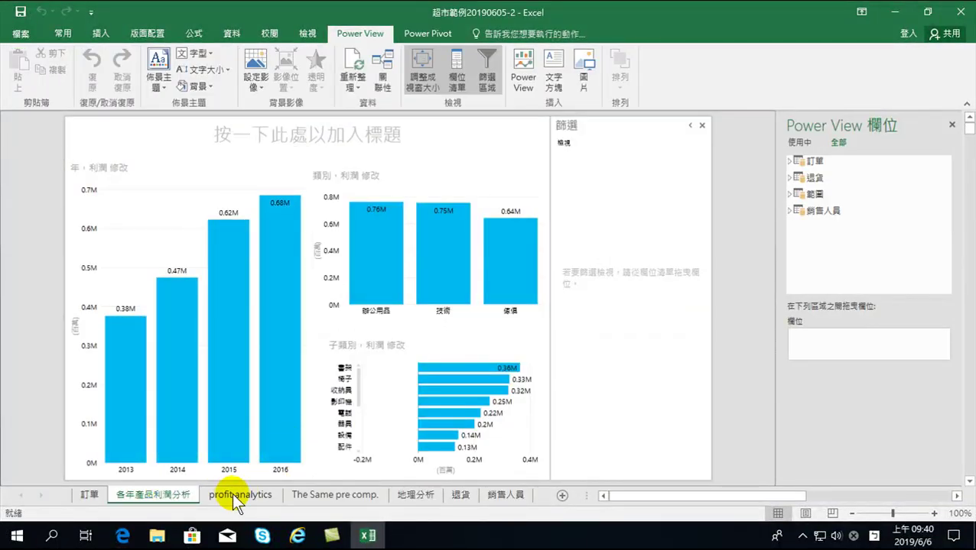
# Show the profit analytics sheet's 2016 subcategory scatter chart and bring up the Power Pivot ribbon.
pyautogui.click(234, 494)
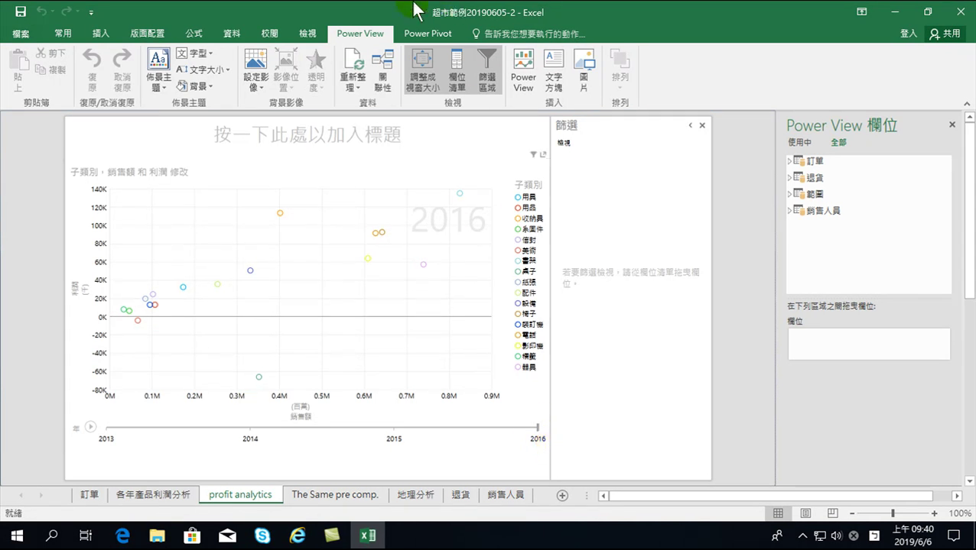
pyautogui.click(428, 34)
pyautogui.click(18, 67)
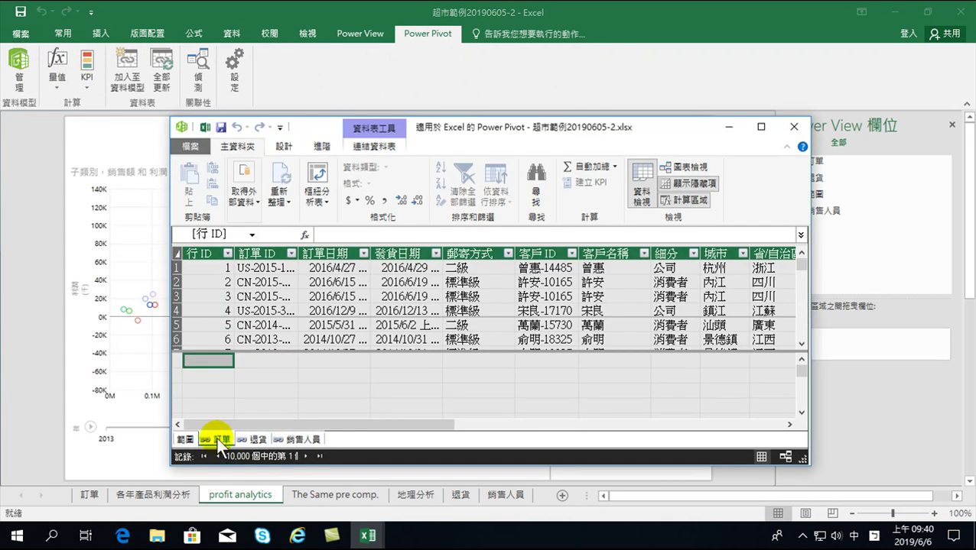
pyautogui.moveTo(418, 419); pyautogui.dragTo(776, 425)
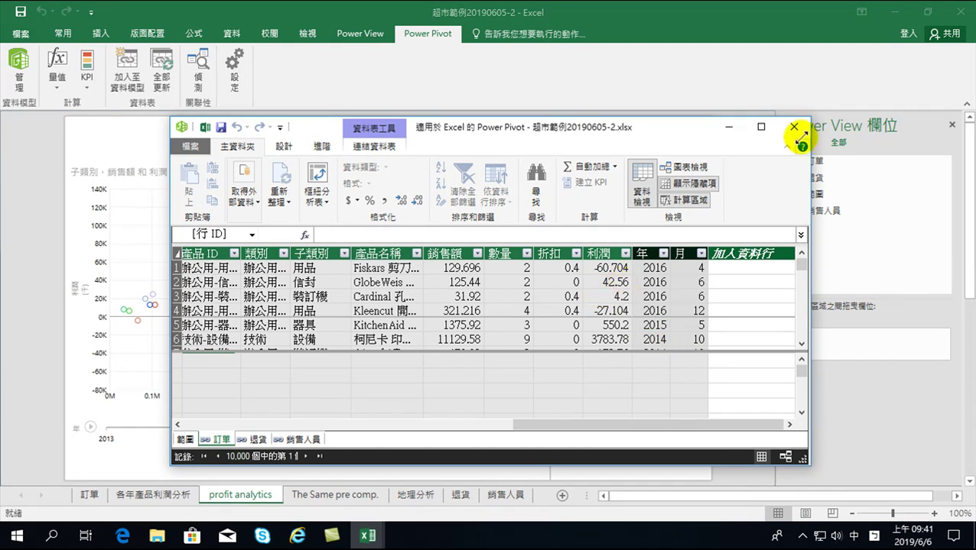
pyautogui.click(794, 127)
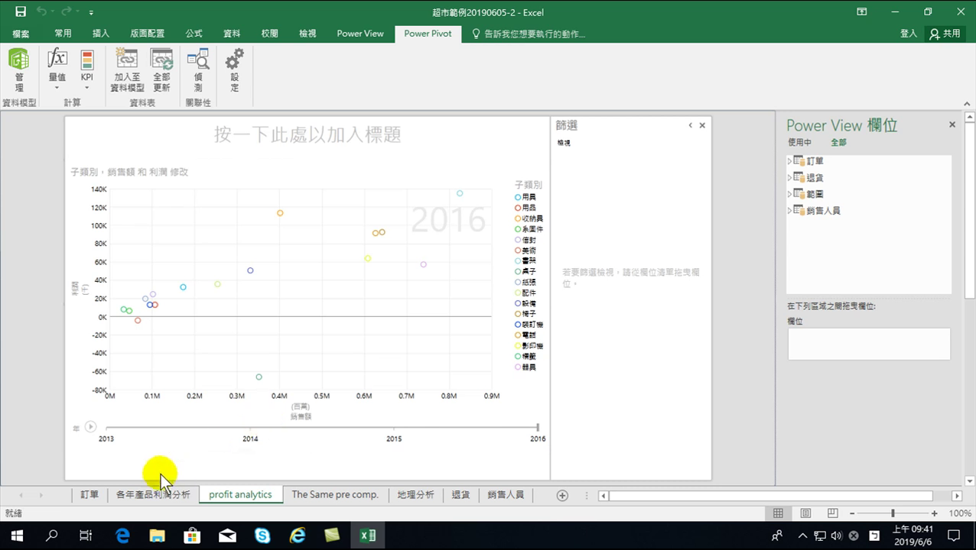
# Look over the 各年產品利潤分析 report, then view the 退貨 table of returned order IDs.
pyautogui.click(143, 493)
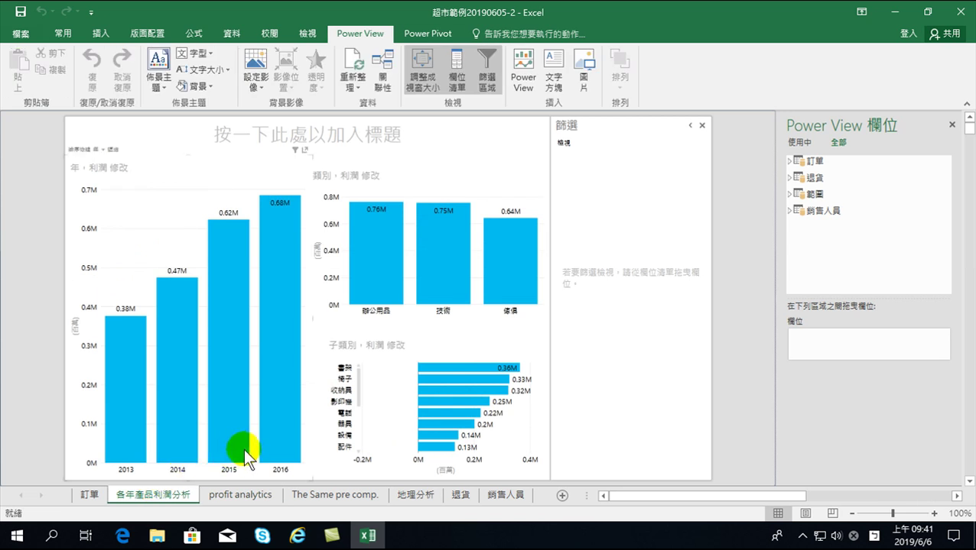
pyautogui.moveTo(243, 448)
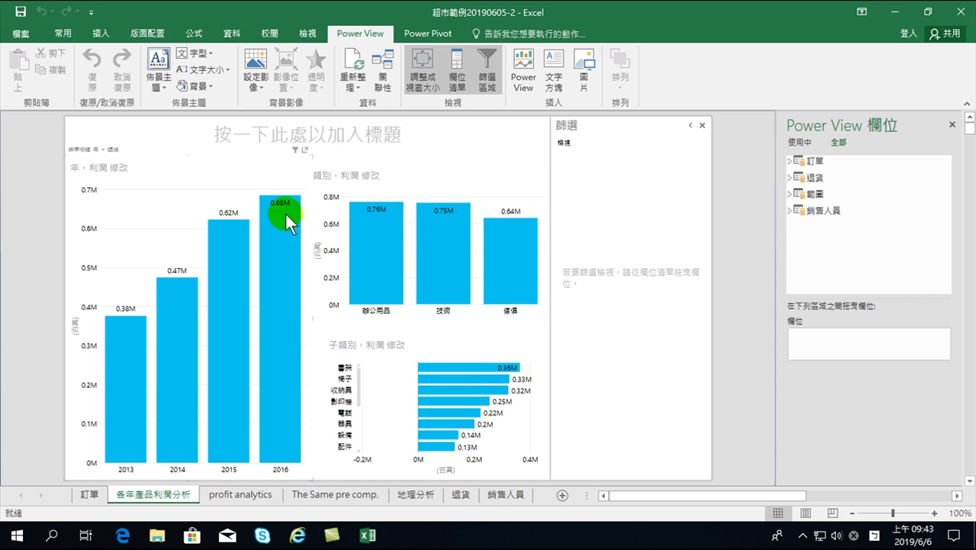
pyautogui.click(460, 496)
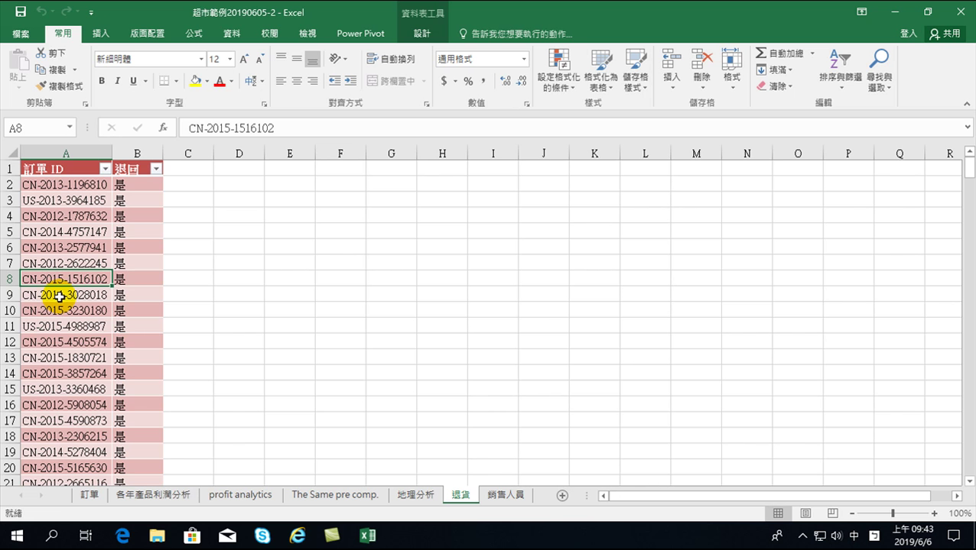
# Check the 訂單 and 銷售人員 data sheets, then select the category chart on 各年產品利潤分析.
pyautogui.click(89, 497)
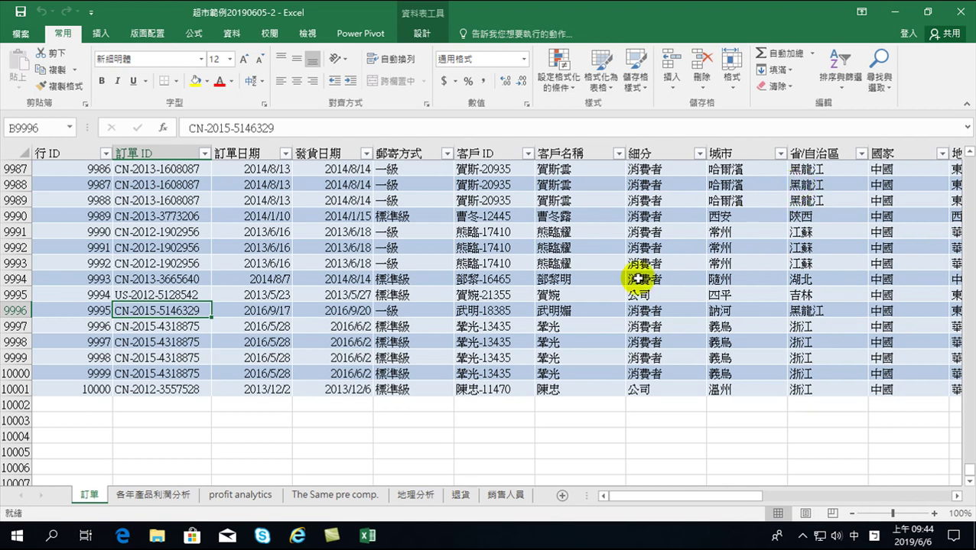
pyautogui.click(500, 497)
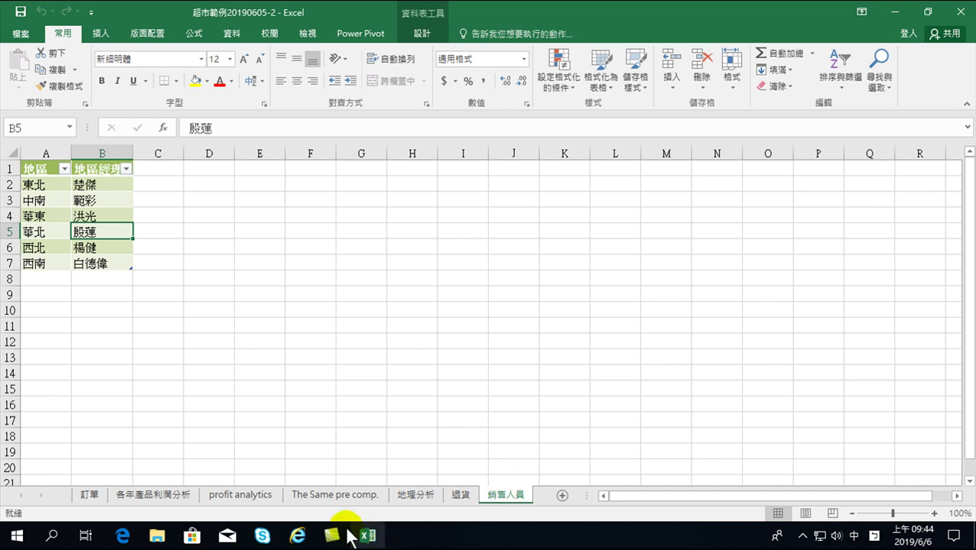
pyautogui.click(94, 494)
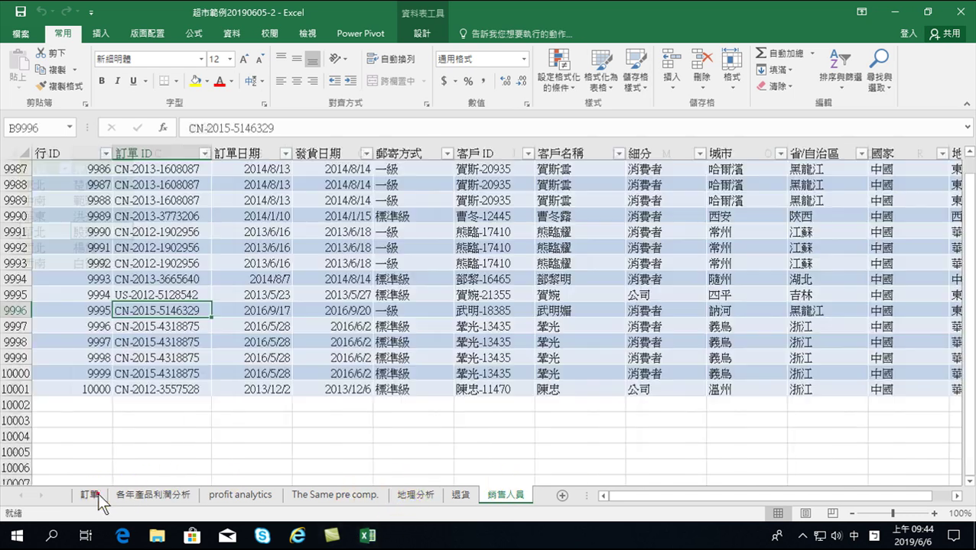
pyautogui.scroll(7, 375, 290)
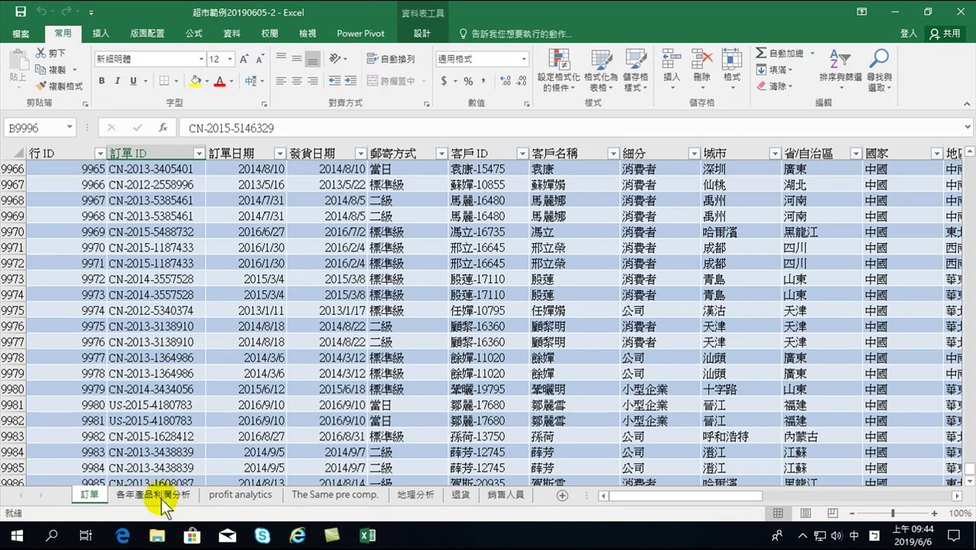
pyautogui.click(157, 496)
pyautogui.click(320, 251)
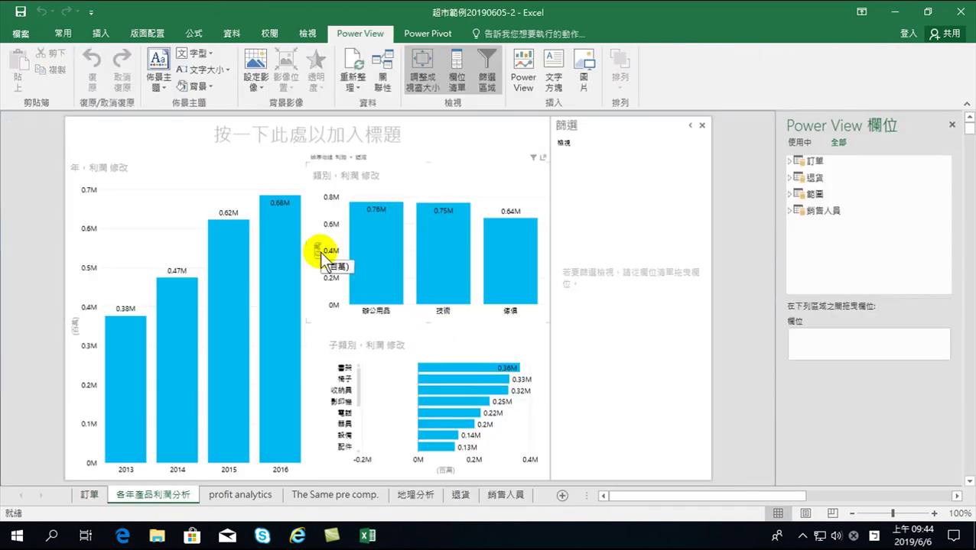
# Open the Power Pivot window via Manage, showing the 訂單 table's 10,000 records.
pyautogui.click(428, 35)
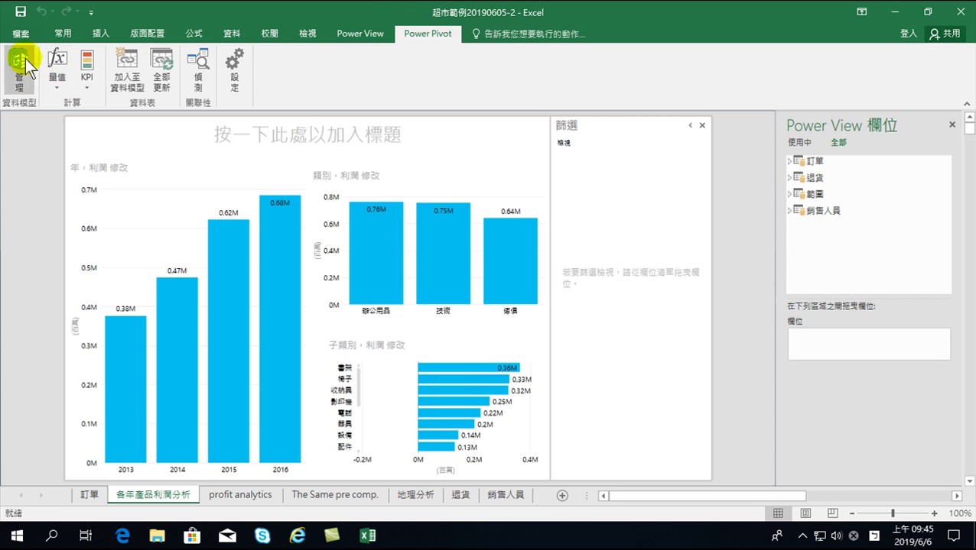
pyautogui.click(438, 35)
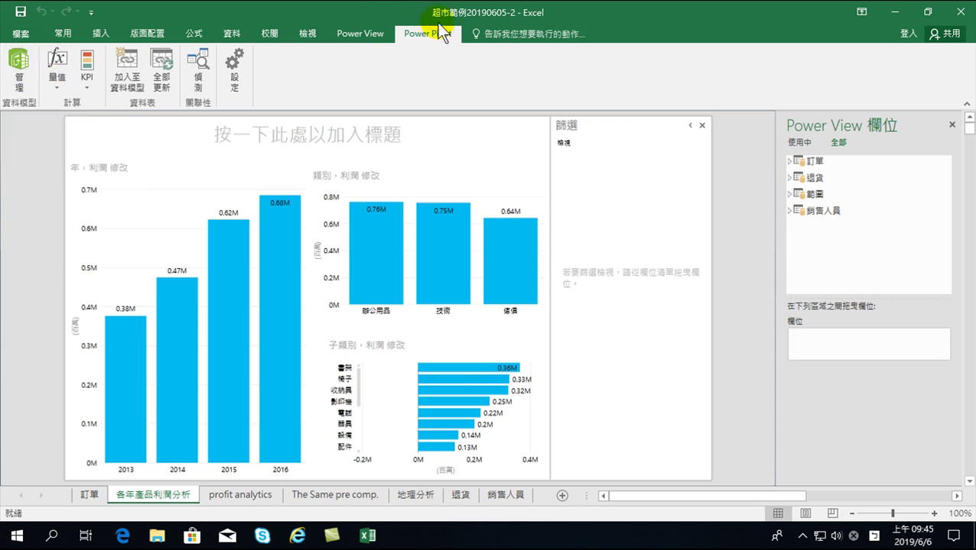
pyautogui.click(431, 34)
pyautogui.click(18, 61)
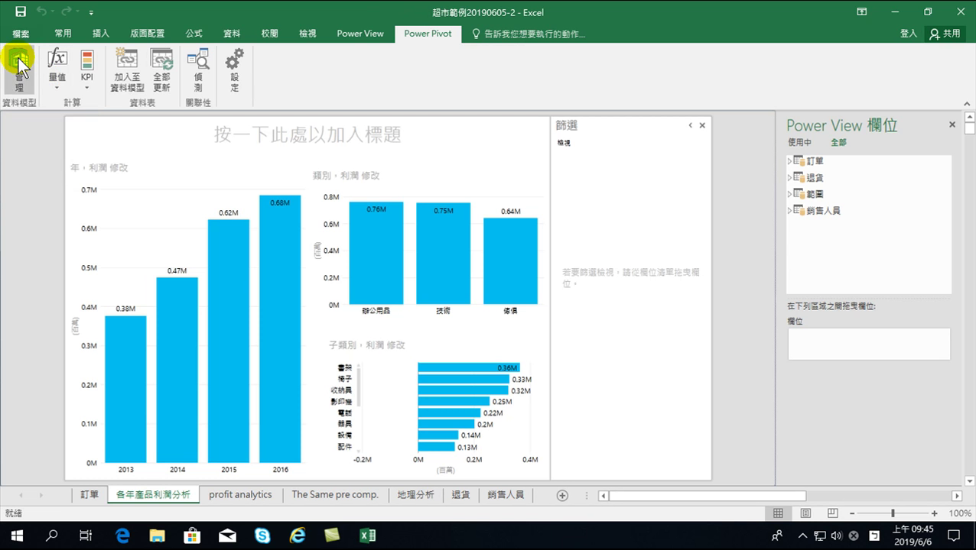
pyautogui.click(19, 62)
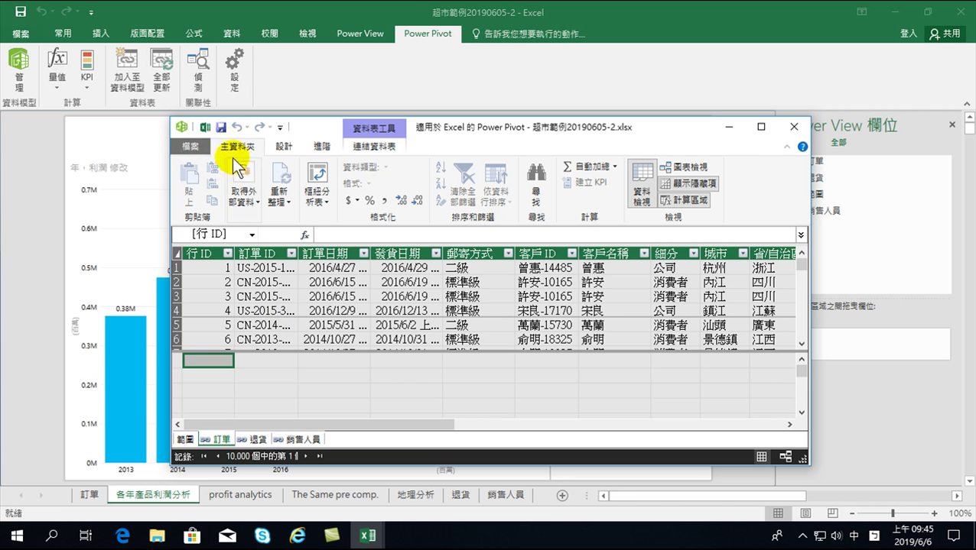
# Maximize the Power Pivot window and browse its File, Design and Advanced commands.
pyautogui.click(186, 147)
pyautogui.click(185, 146)
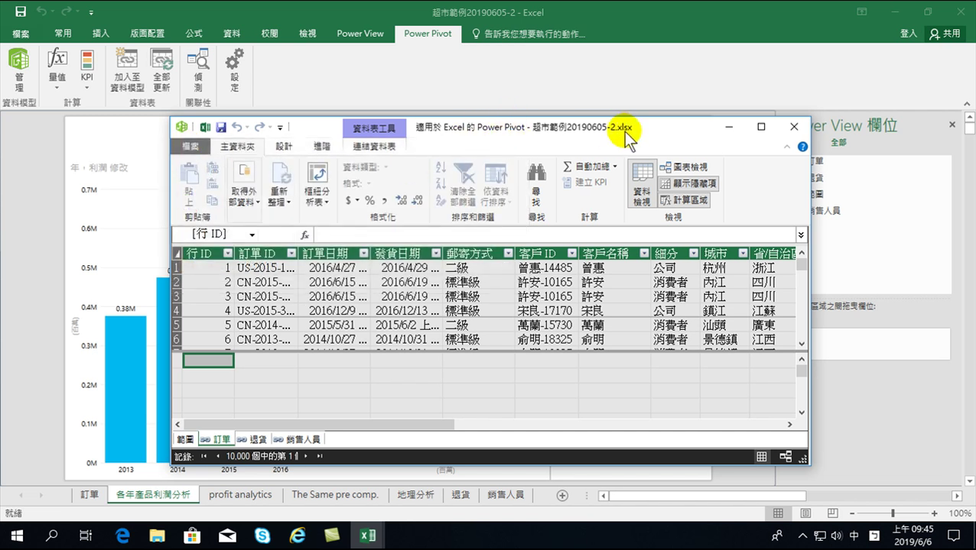
pyautogui.click(761, 127)
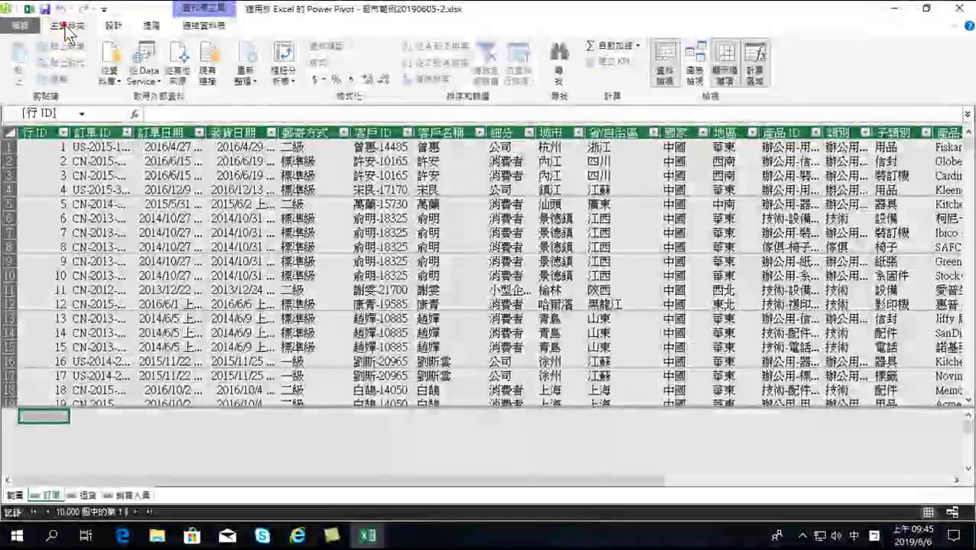
pyautogui.click(65, 25)
pyautogui.click(114, 25)
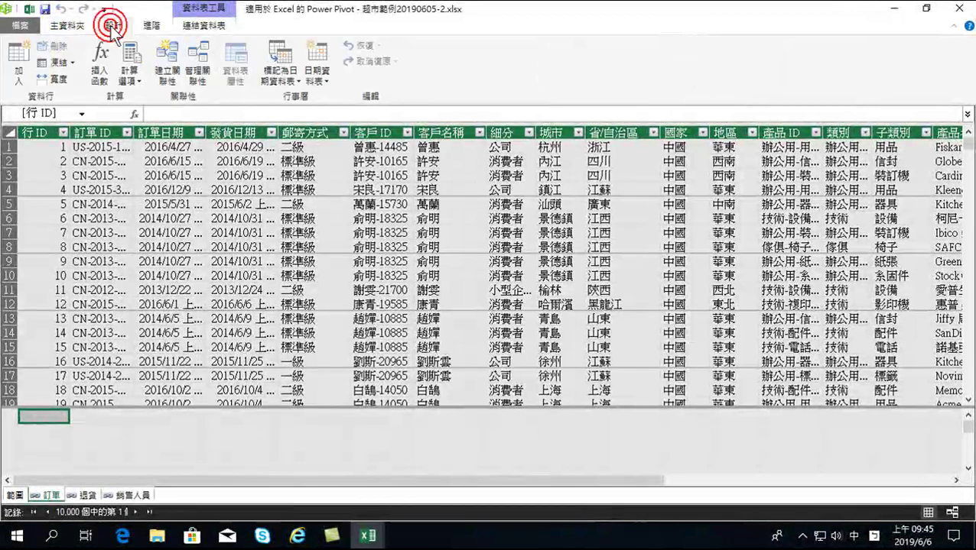
pyautogui.click(151, 25)
pyautogui.click(62, 25)
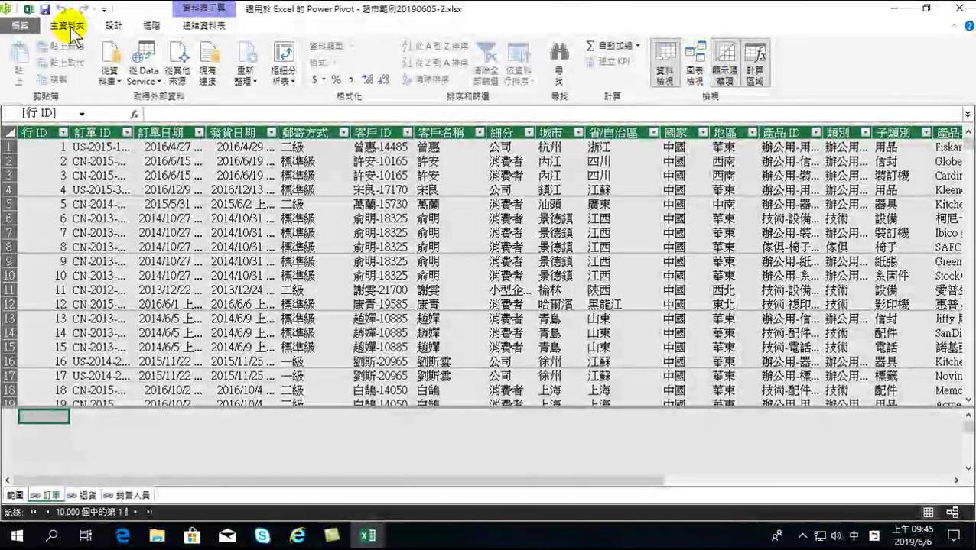
# In Diagram View, enlarge the 訂單 box and place it between 退貨 and 銷售人員.
pyautogui.click(694, 60)
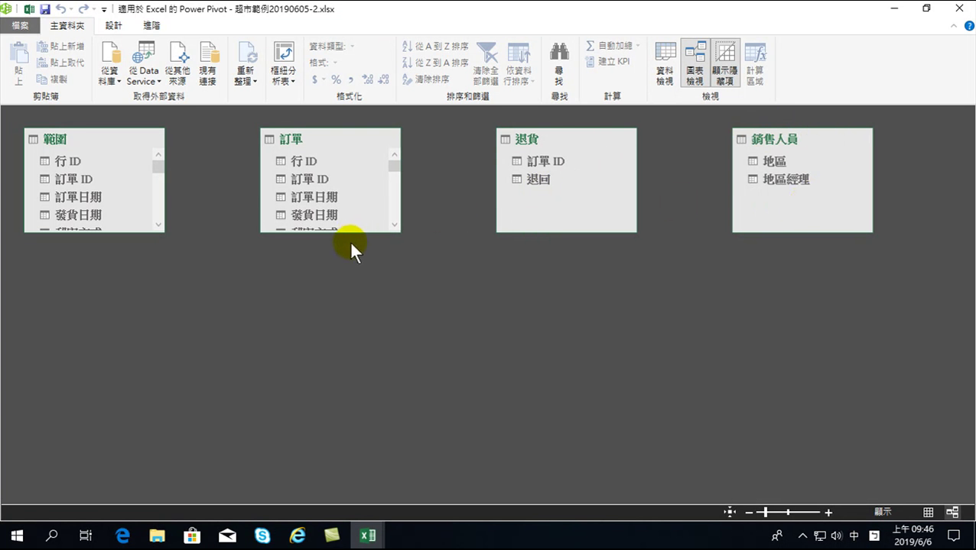
pyautogui.moveTo(363, 235); pyautogui.dragTo(334, 463)
pyautogui.moveTo(307, 145); pyautogui.dragTo(632, 192)
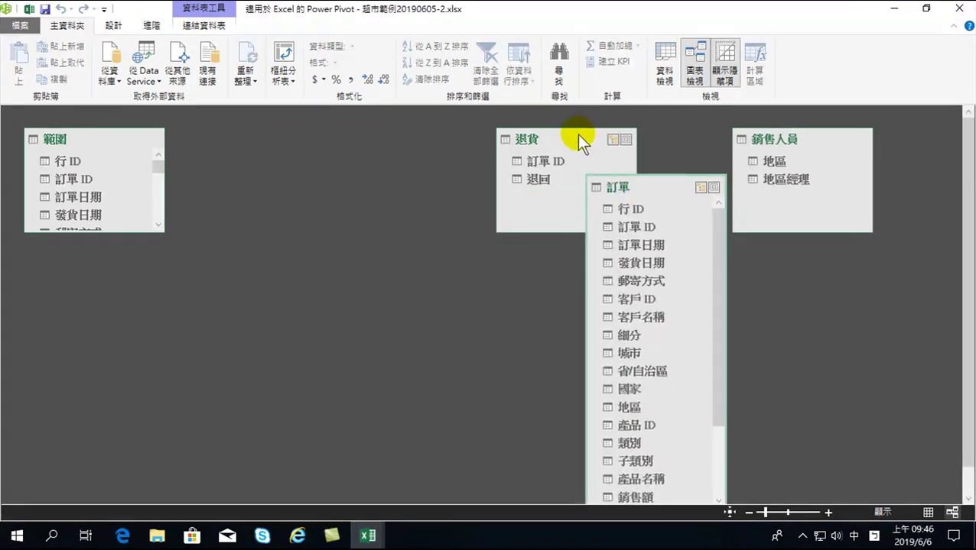
pyautogui.moveTo(581, 142); pyautogui.dragTo(395, 141)
pyautogui.moveTo(647, 193)
pyautogui.mouseDown()
pyautogui.moveTo(594, 183)
pyautogui.moveTo(584, 160)
pyautogui.mouseUp()
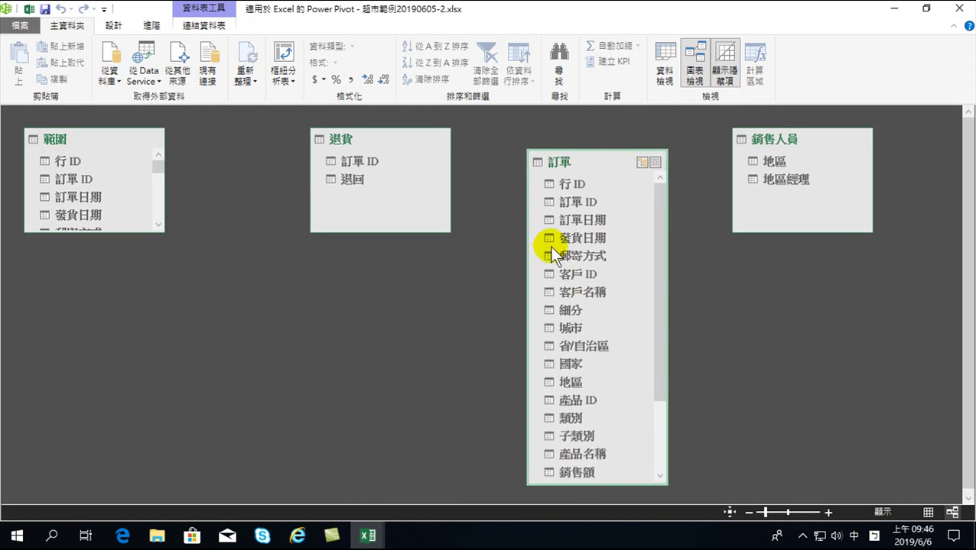
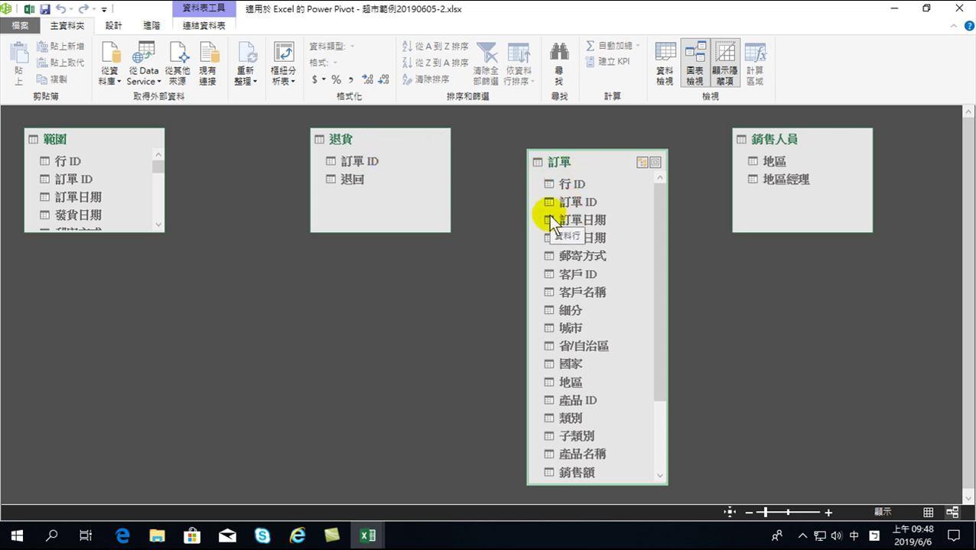
# Link the 退貨 table's 訂單 ID field to the 訂單 table's 訂單 ID field in Diagram View.
pyautogui.moveTo(359, 164); pyautogui.dragTo(571, 205)
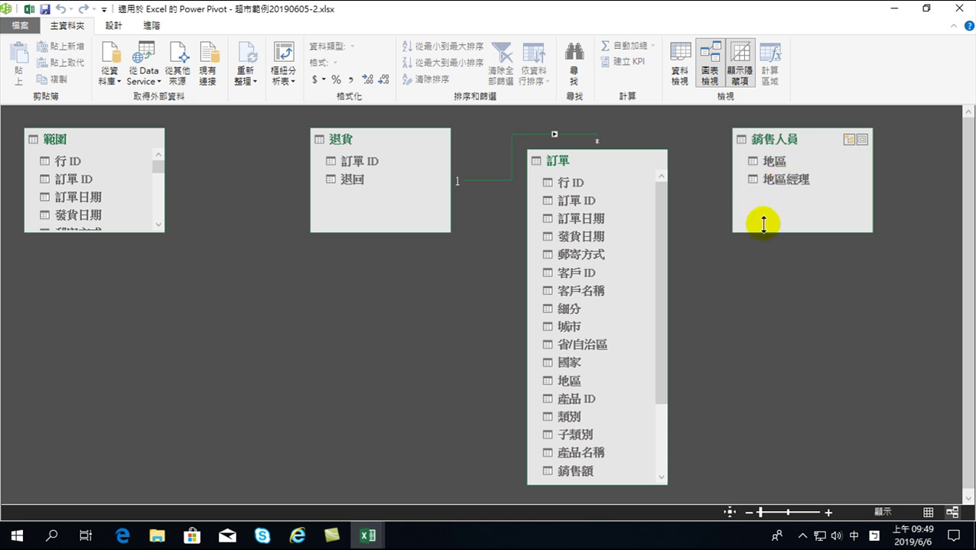
# Link 訂單's 地區 to 銷售人員's 地區, then check the fields behind both relationship lines.
pyautogui.moveTo(564, 382)
pyautogui.mouseDown()
pyautogui.moveTo(676, 280)
pyautogui.moveTo(769, 161)
pyautogui.mouseUp()
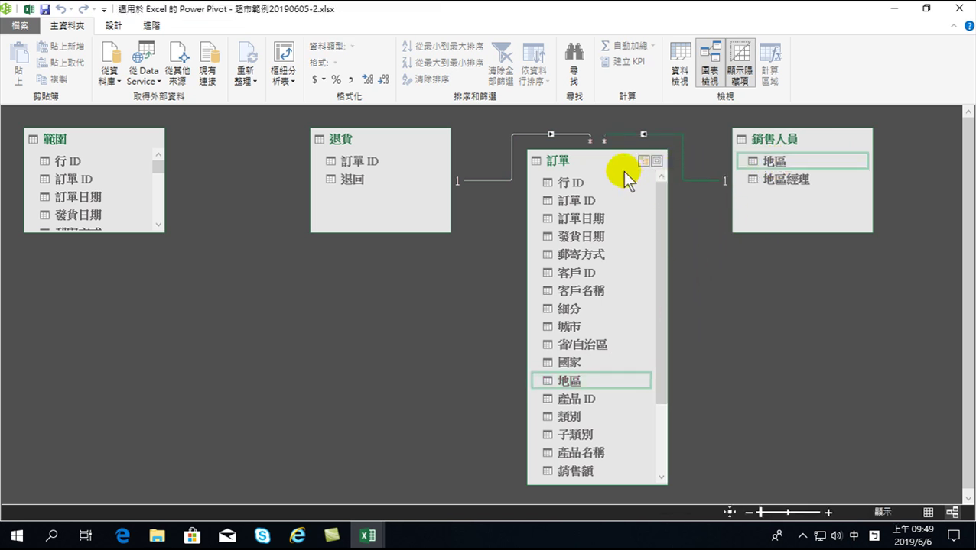
pyautogui.moveTo(621, 171); pyautogui.dragTo(614, 145)
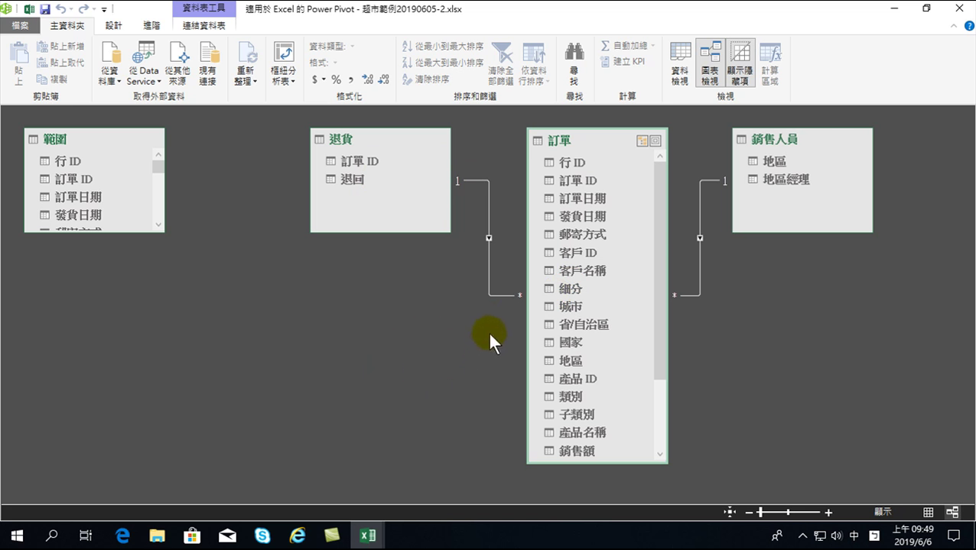
pyautogui.click(490, 295)
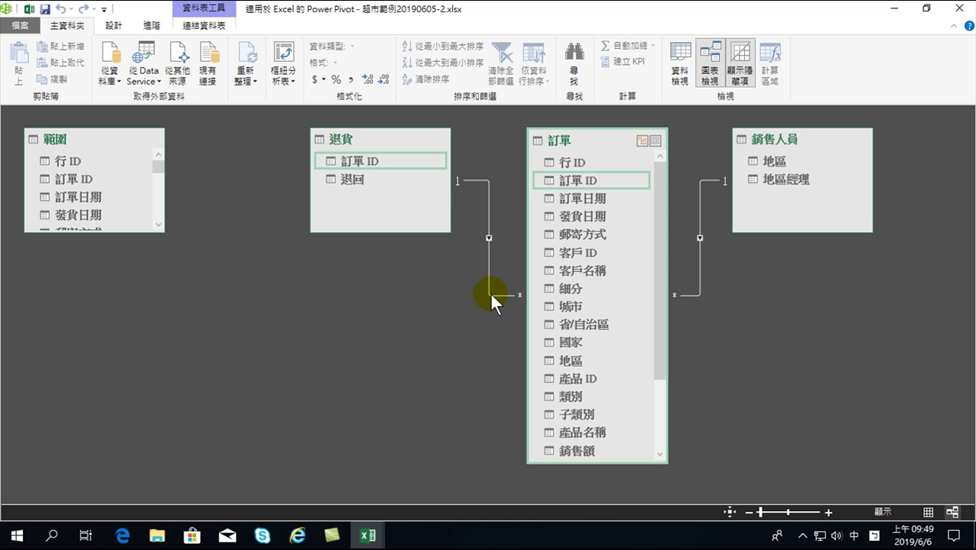
pyautogui.click(702, 296)
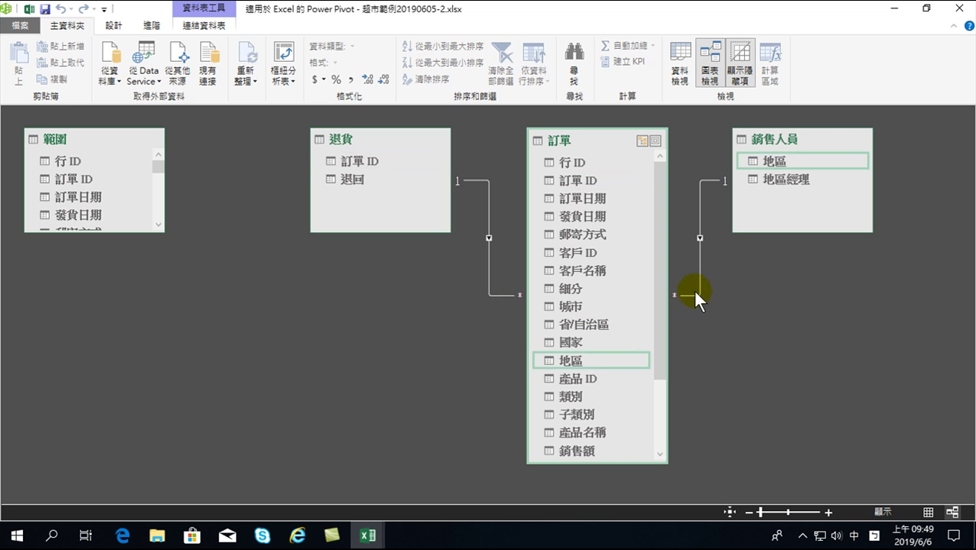
pyautogui.click(679, 291)
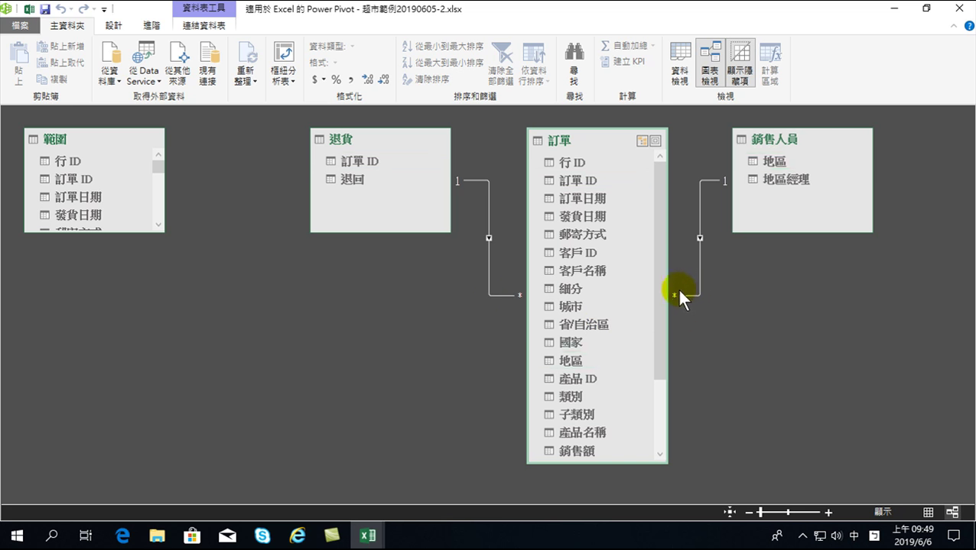
# Restore, reposition and enlarge the Power Pivot window, maximize it again, then close it.
pyautogui.doubleClick(599, 19)
pyautogui.moveTo(493, 61); pyautogui.dragTo(438, 66)
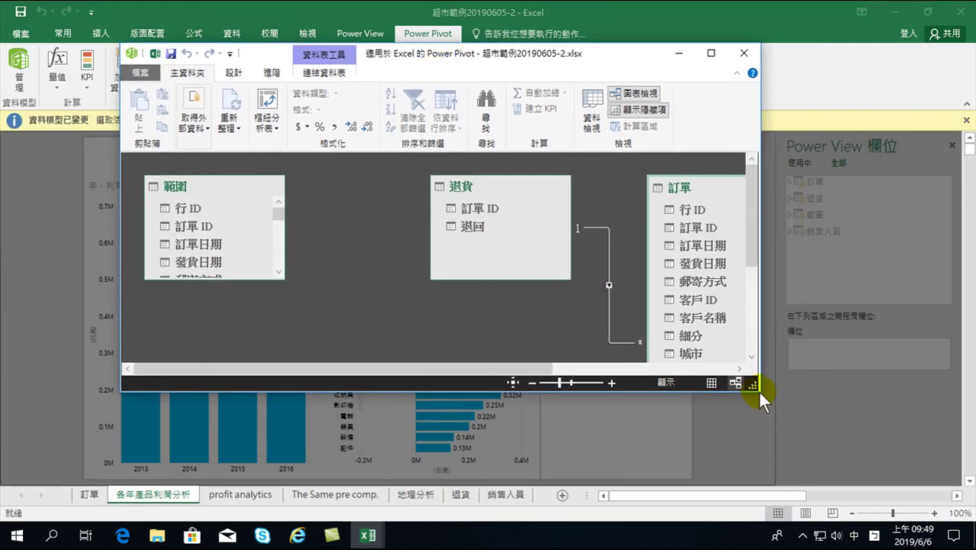
pyautogui.moveTo(757, 390); pyautogui.dragTo(899, 458)
pyautogui.moveTo(704, 439); pyautogui.dragTo(812, 450)
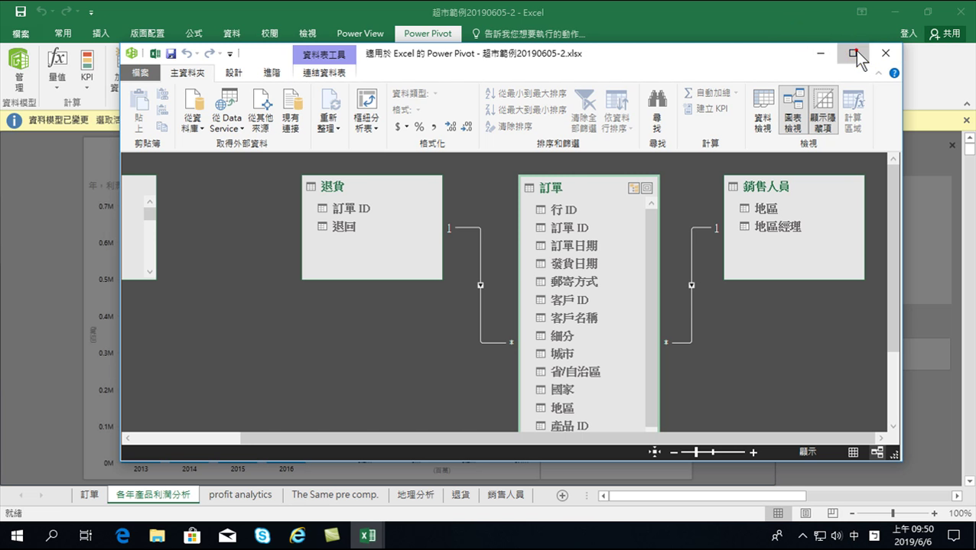
pyautogui.click(852, 54)
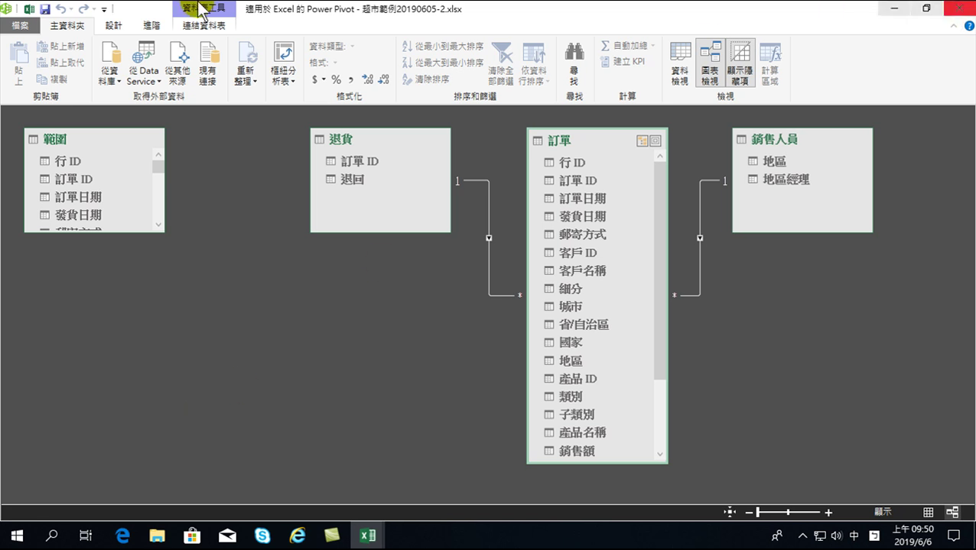
pyautogui.click(958, 8)
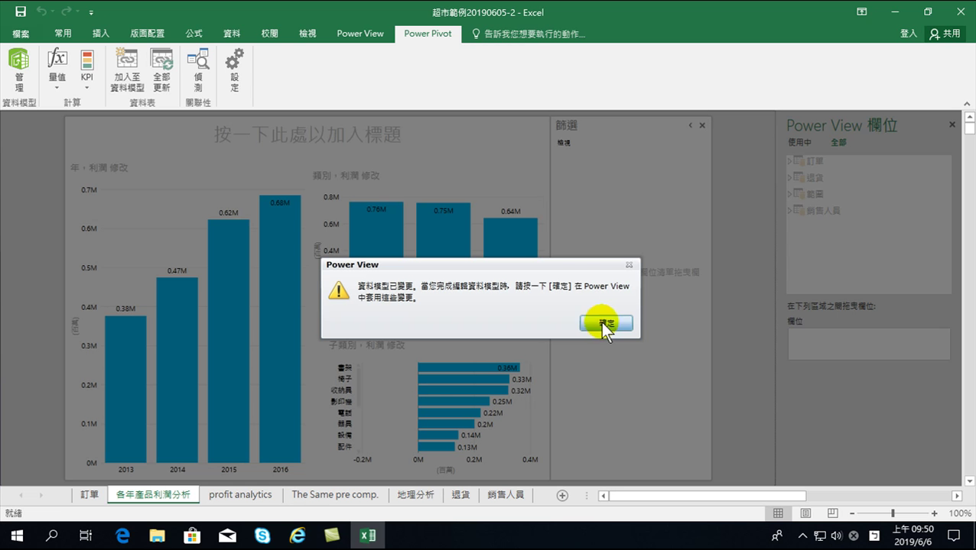
# Accept the Power View data-model-changed notice with 確定.
pyautogui.click(601, 322)
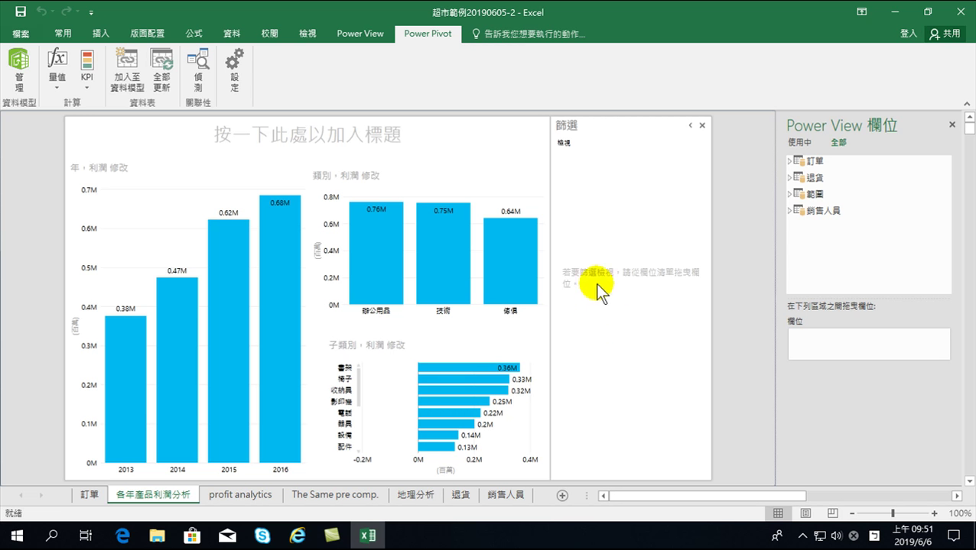
# From the 訂單 sheet, reopen Power Pivot 管理 in 圖表檢視 to review relationships, then close it.
pyautogui.click(90, 494)
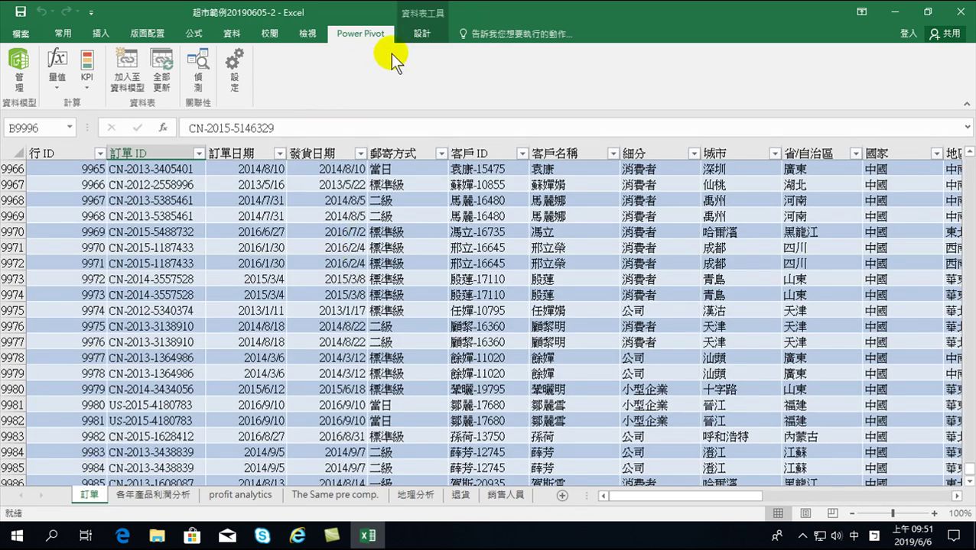
pyautogui.click(69, 33)
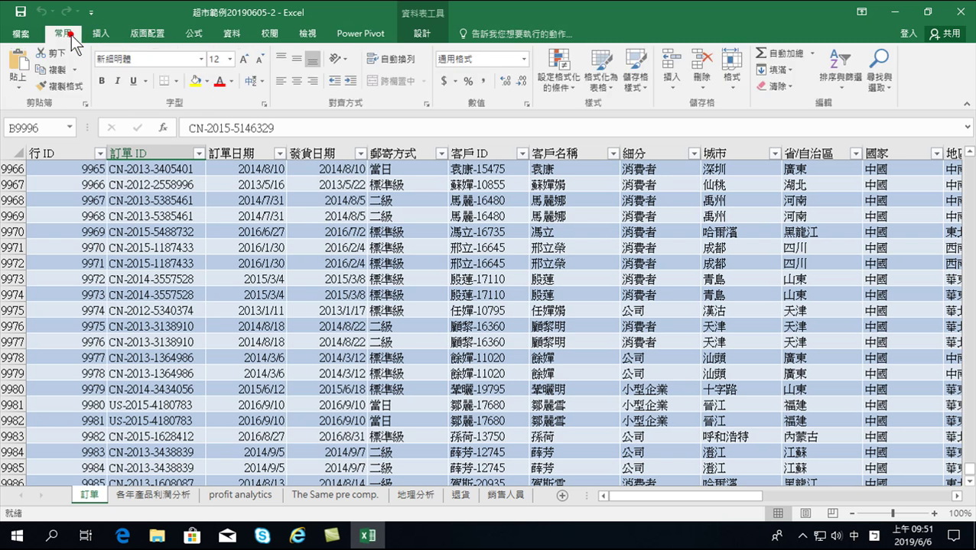
pyautogui.click(356, 33)
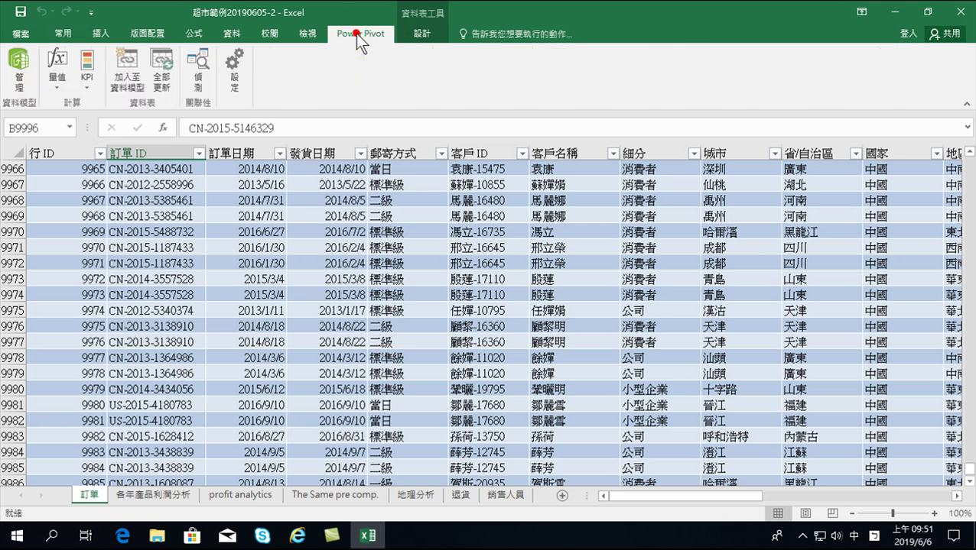
pyautogui.click(14, 64)
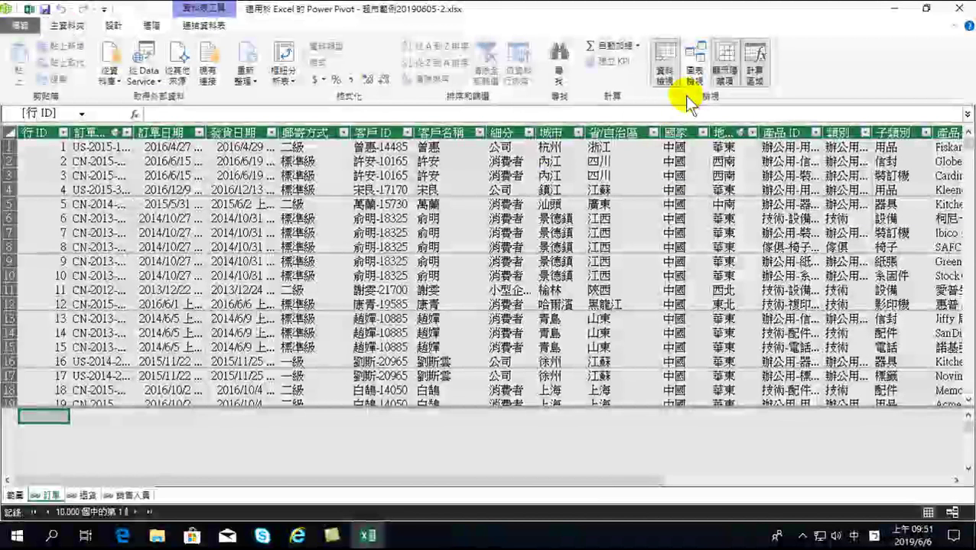
pyautogui.click(694, 63)
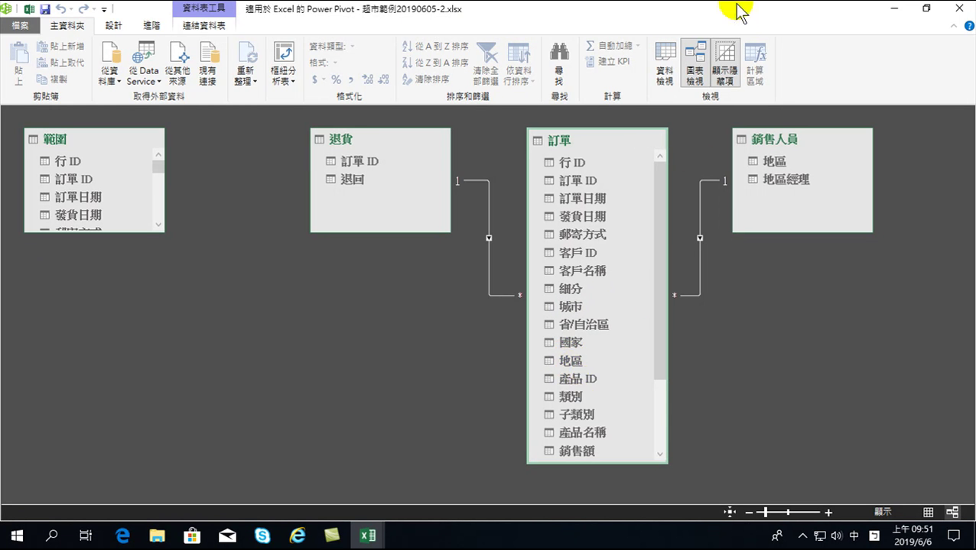
pyautogui.click(956, 11)
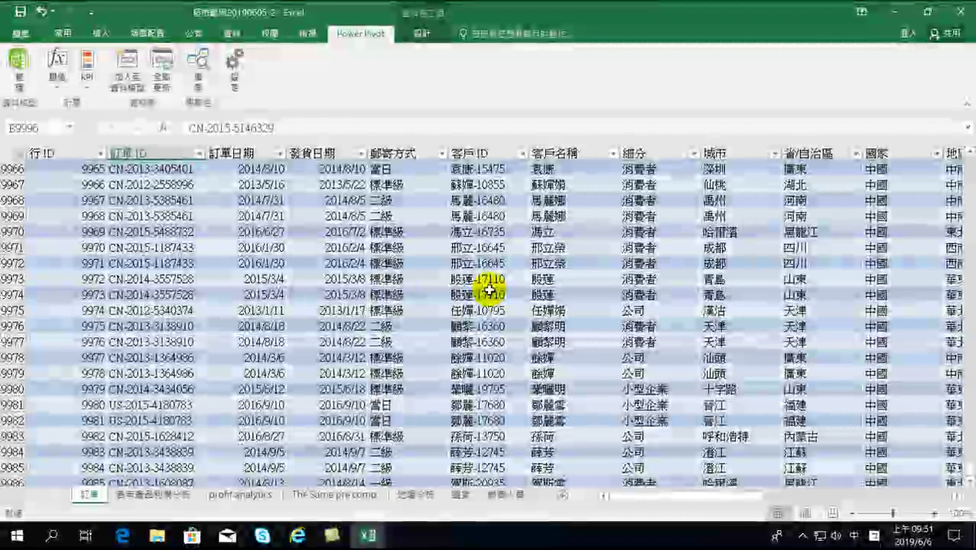
# Select cell D9971 in the 訂單 table, then go to the 各年產品利潤分析 Power View sheet.
pyautogui.click(362, 248)
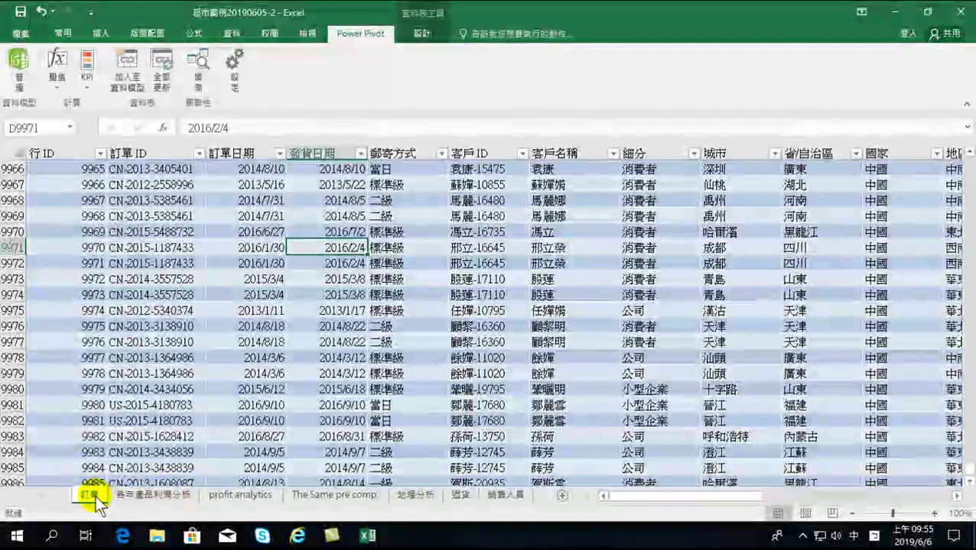
pyautogui.click(168, 492)
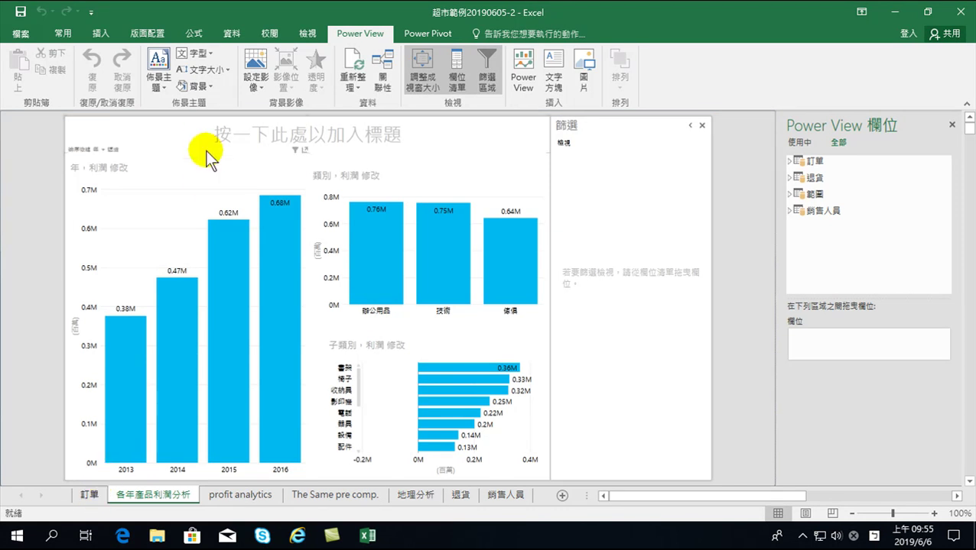
# Scroll the 訂單 sheet out to its 利潤 column, glance at 退貨, then return to 訂單.
pyautogui.click(88, 495)
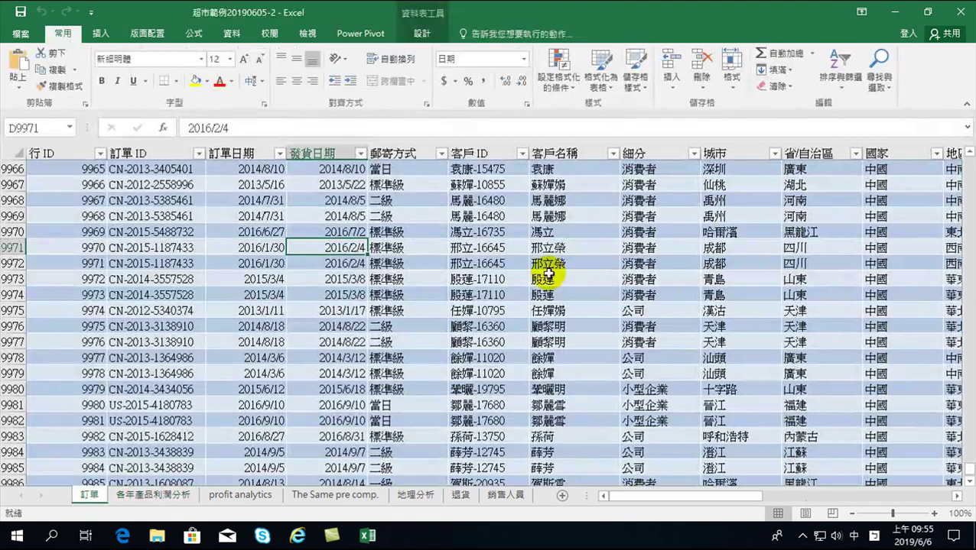
pyautogui.moveTo(648, 497); pyautogui.dragTo(841, 496)
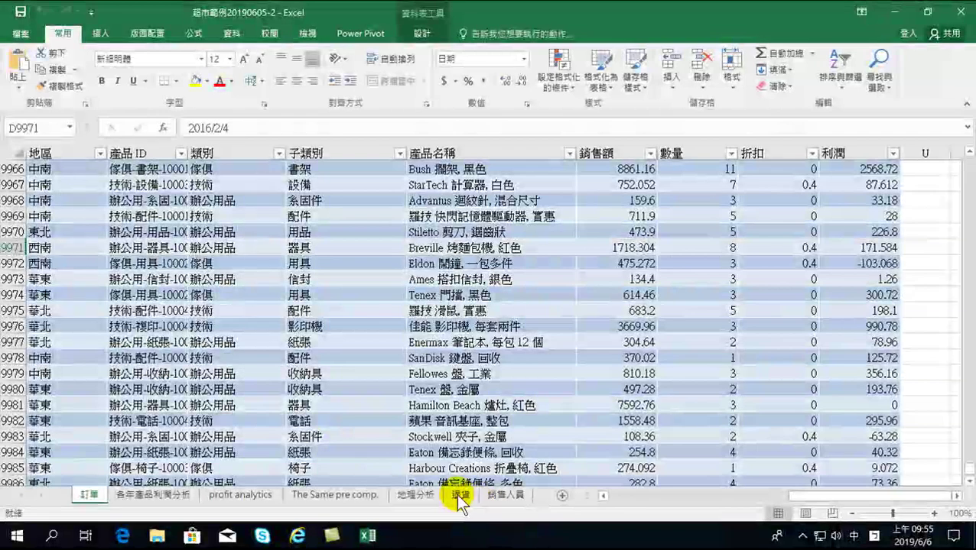
pyautogui.click(459, 495)
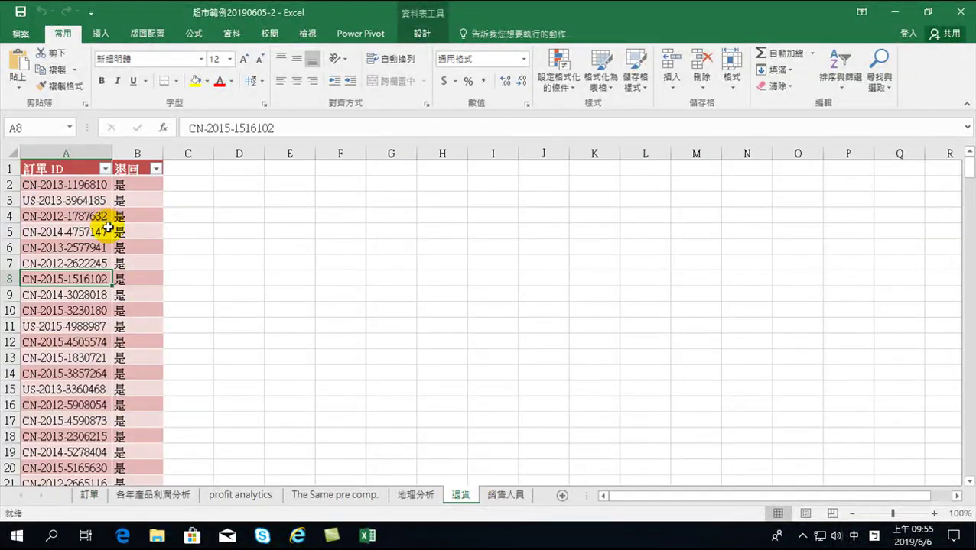
pyautogui.click(90, 496)
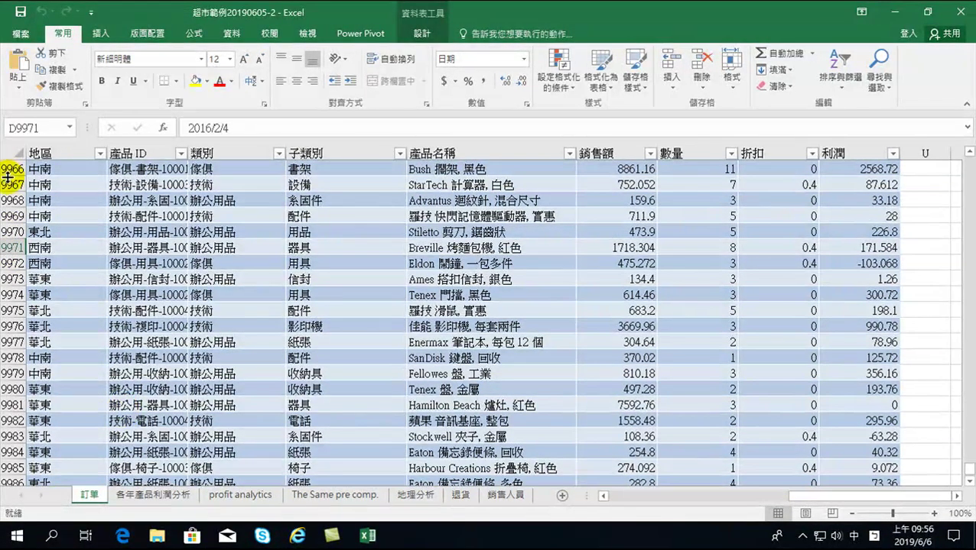
# Select then deselect rows 9966–9979, and open the Power Pivot data model window via 管理.
pyautogui.moveTo(10, 168); pyautogui.dragTo(13, 373)
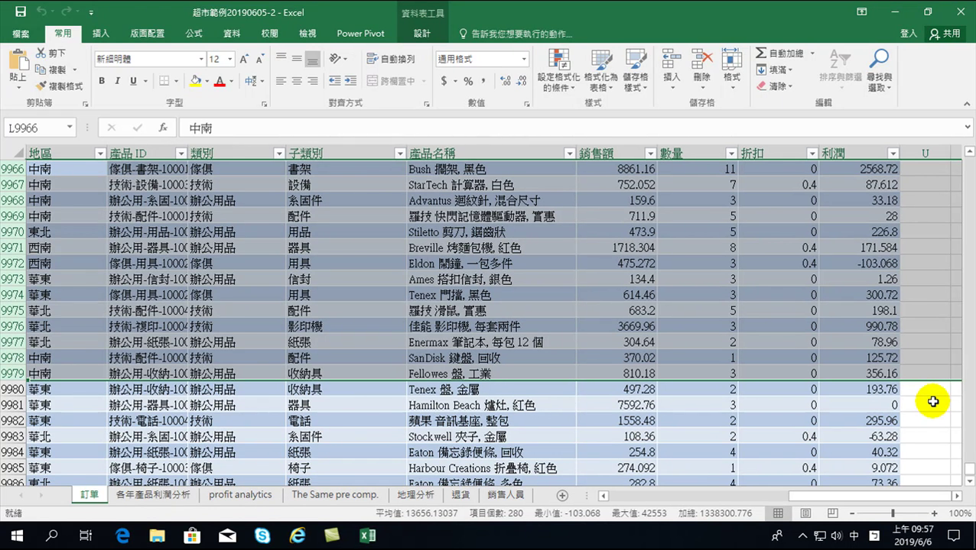
pyautogui.click(612, 279)
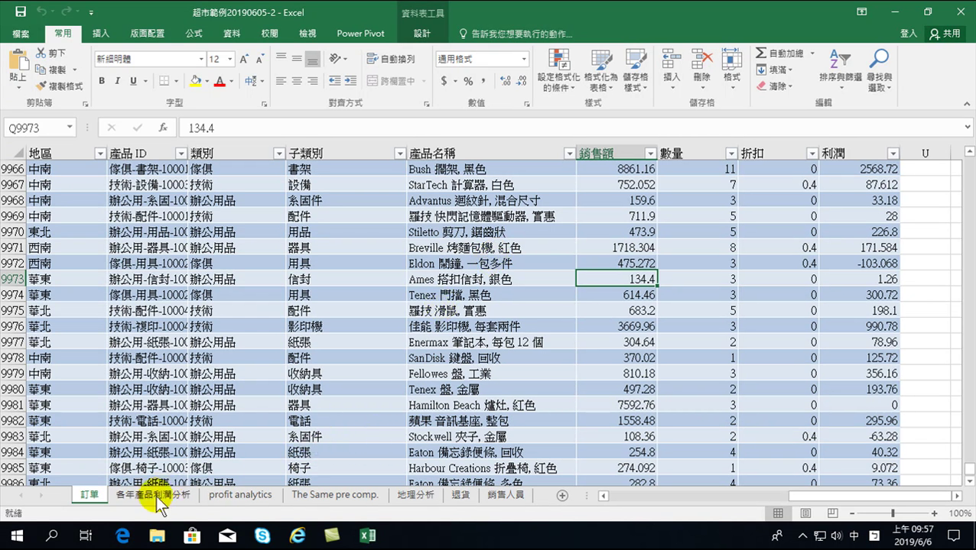
pyautogui.click(358, 33)
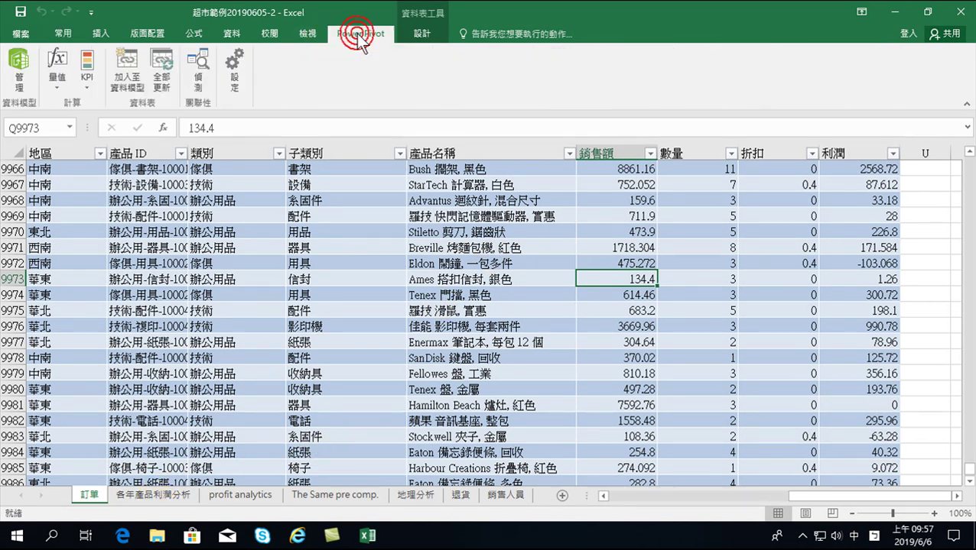
pyautogui.click(20, 73)
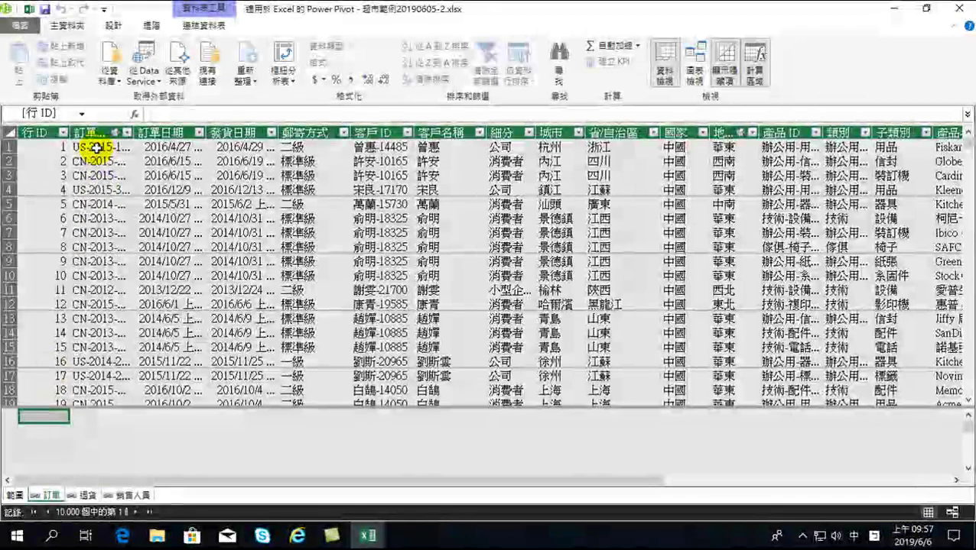
# Inspect the order table's first 訂單 ID value and the empty new column at its end.
pyautogui.click(97, 148)
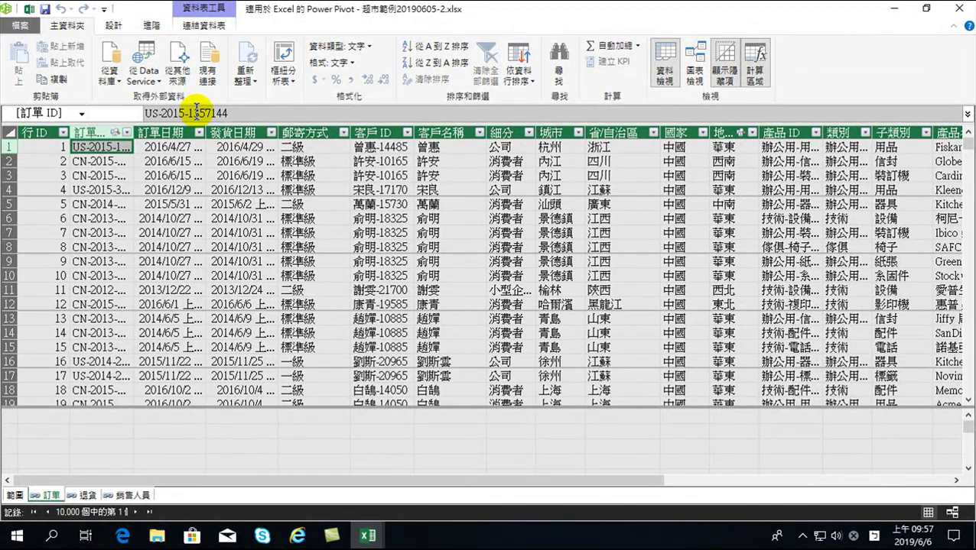
pyautogui.moveTo(581, 480); pyautogui.dragTo(878, 480)
pyautogui.click(916, 148)
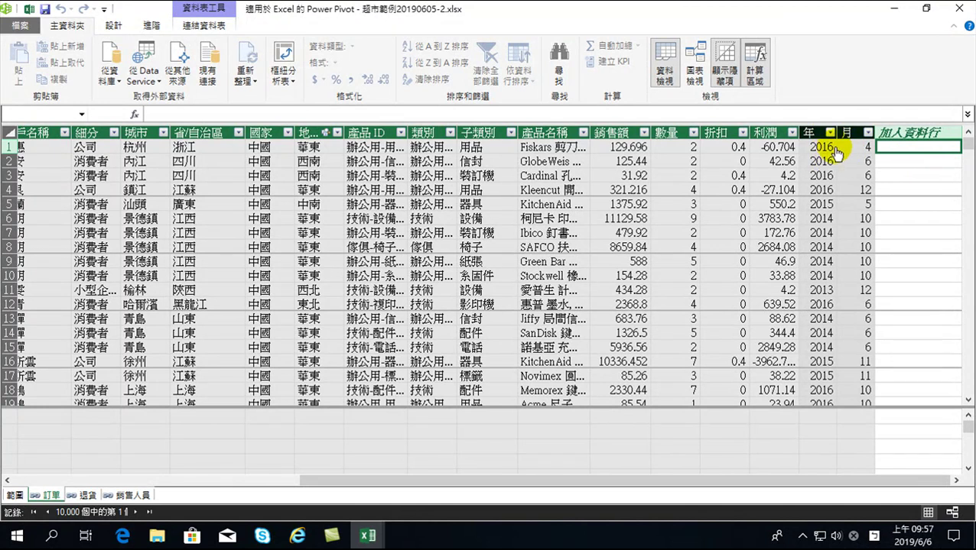
pyautogui.moveTo(826, 481); pyautogui.dragTo(497, 468)
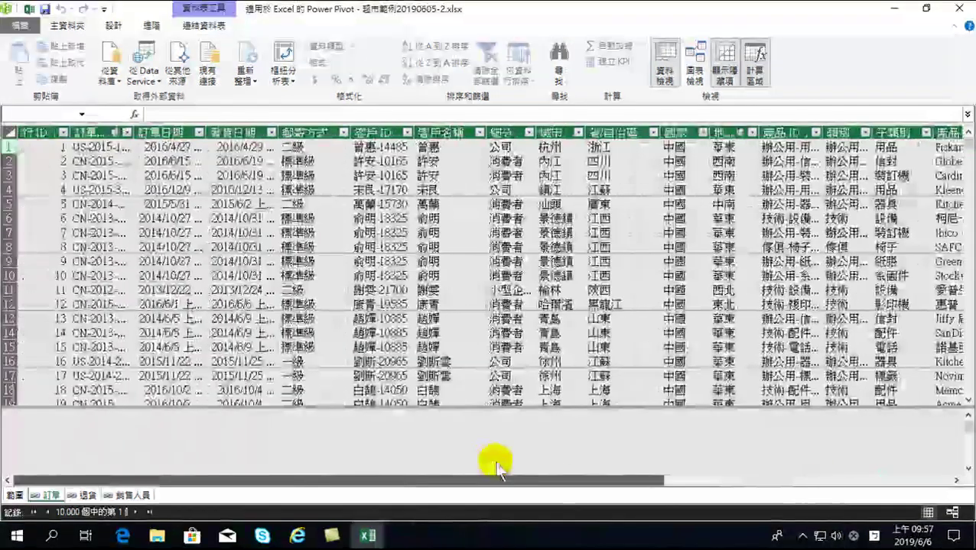
pyautogui.click(90, 147)
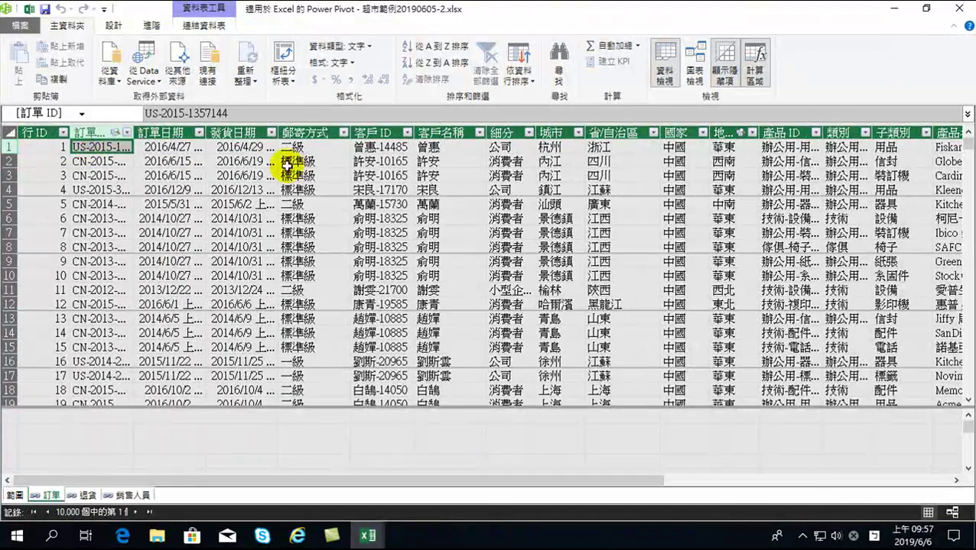
pyautogui.moveTo(126, 135)
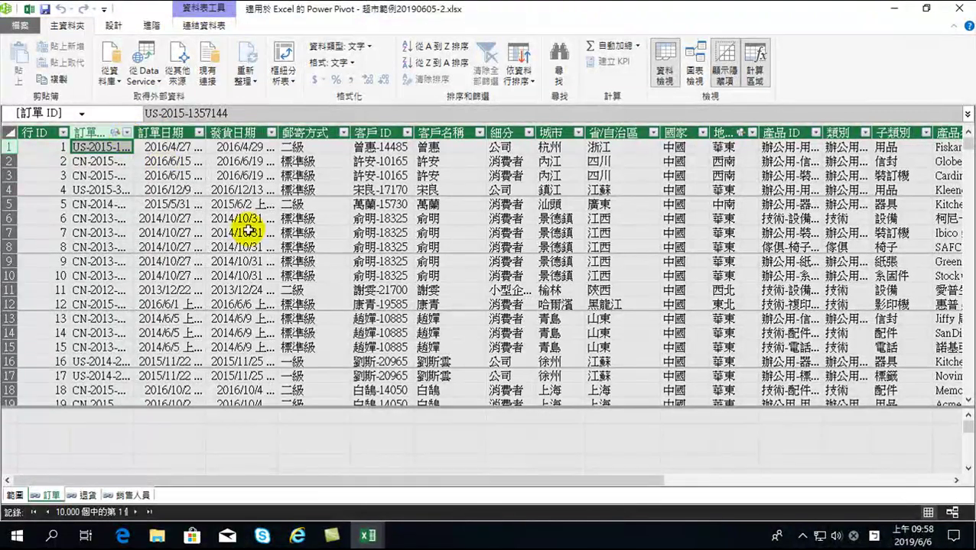
pyautogui.moveTo(589, 463); pyautogui.dragTo(842, 468)
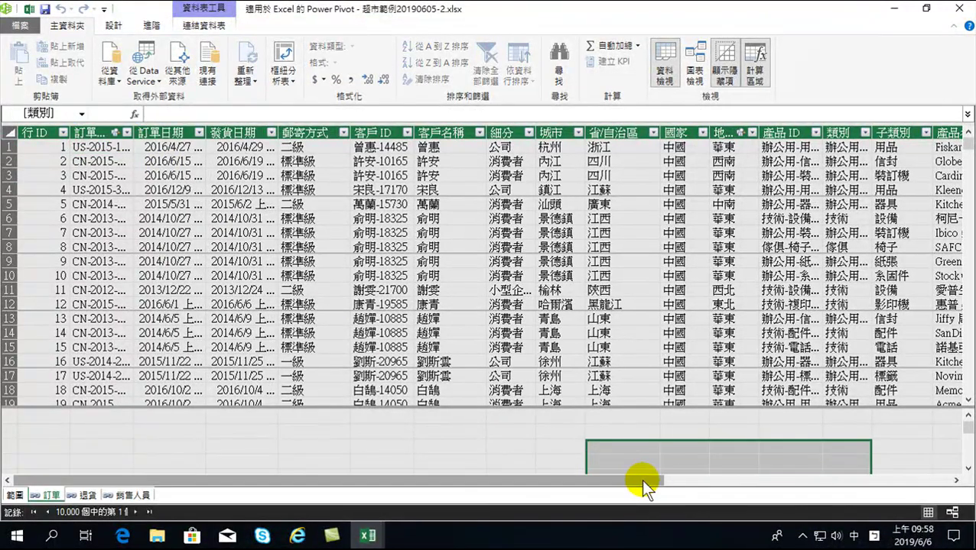
pyautogui.moveTo(640, 483); pyautogui.dragTo(933, 483)
pyautogui.click(891, 149)
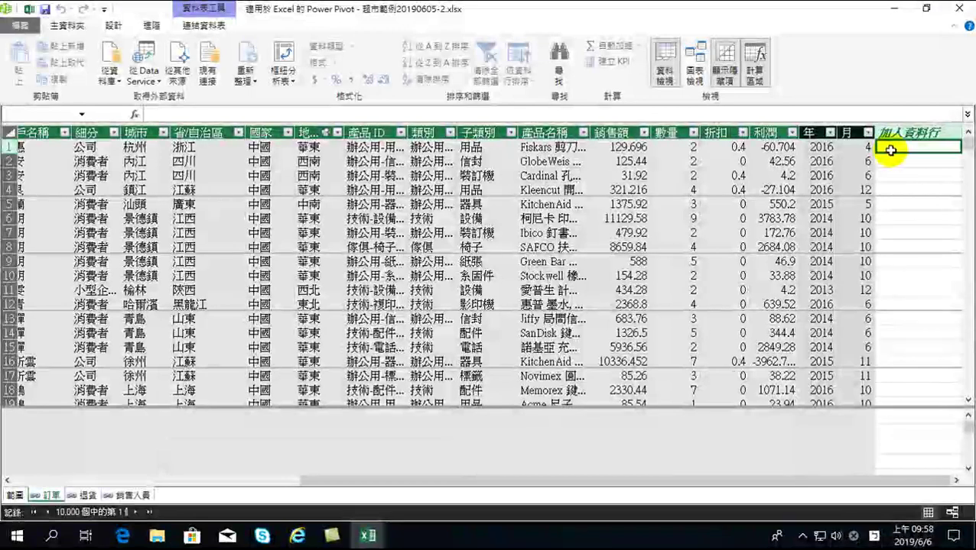
# Autofit the 退貨 table's 訂單 ID column to show full IDs, then return to 訂單.
pyautogui.click(87, 495)
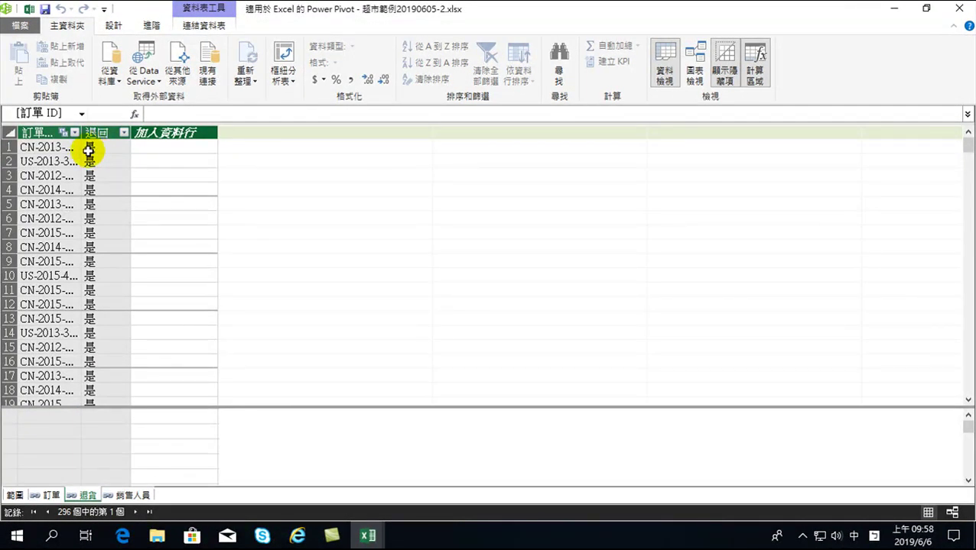
pyautogui.click(84, 133)
pyautogui.doubleClick(82, 133)
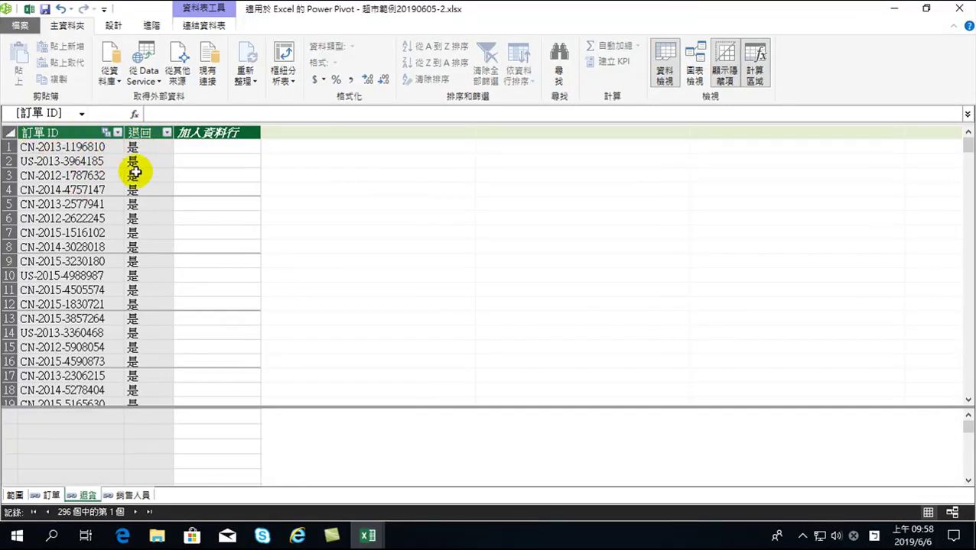
pyautogui.click(50, 494)
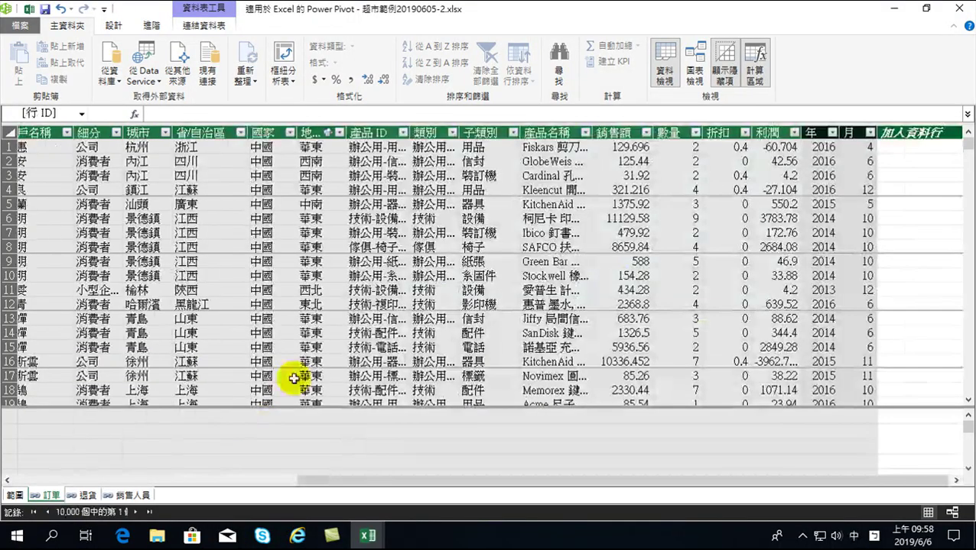
pyautogui.click(901, 147)
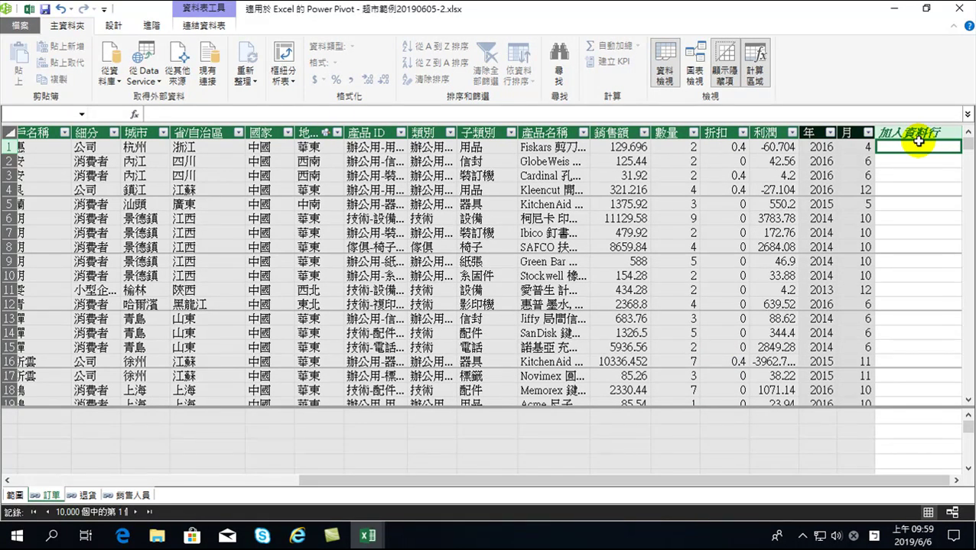
# Select the empty new column and start the formula 退貨:=re, switching the IME to English.
pyautogui.click(918, 138)
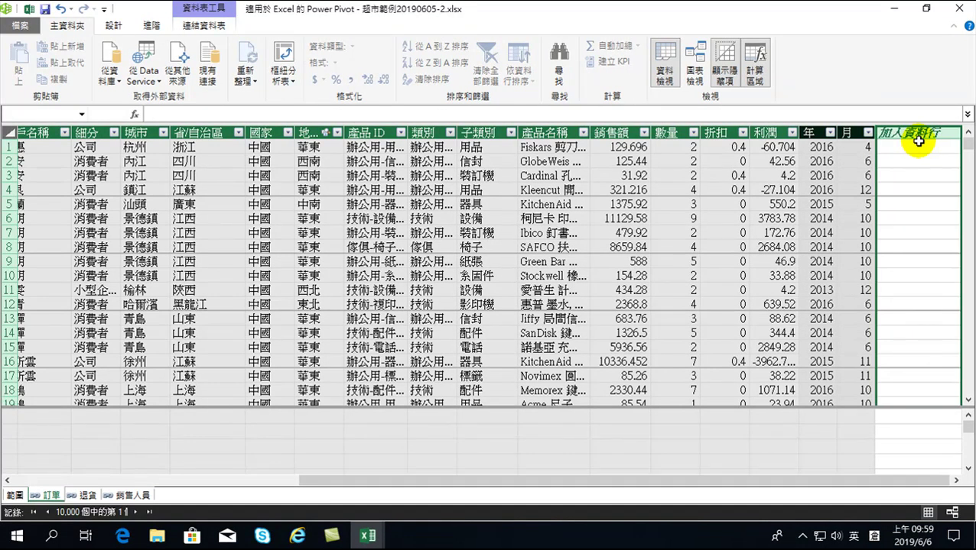
pyautogui.write('y艮')
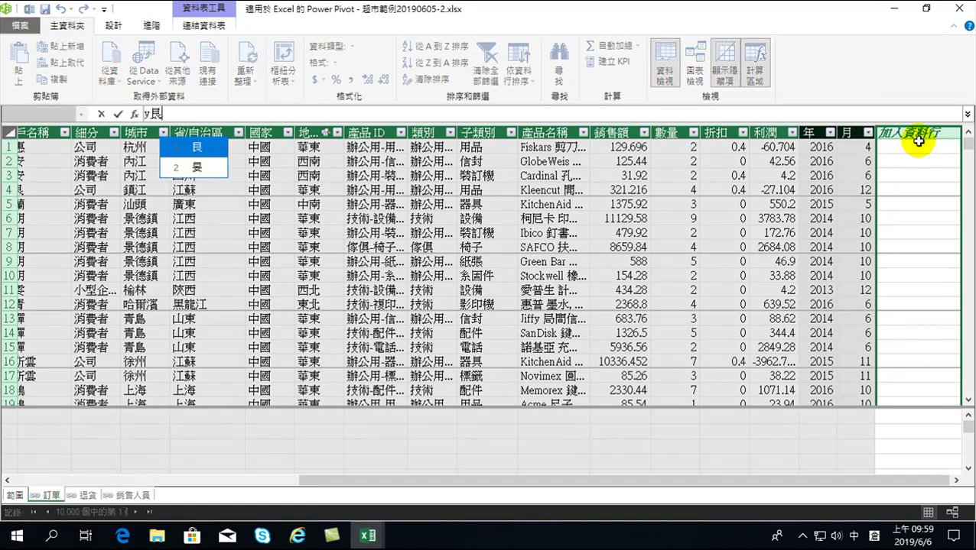
pyautogui.write('退人')
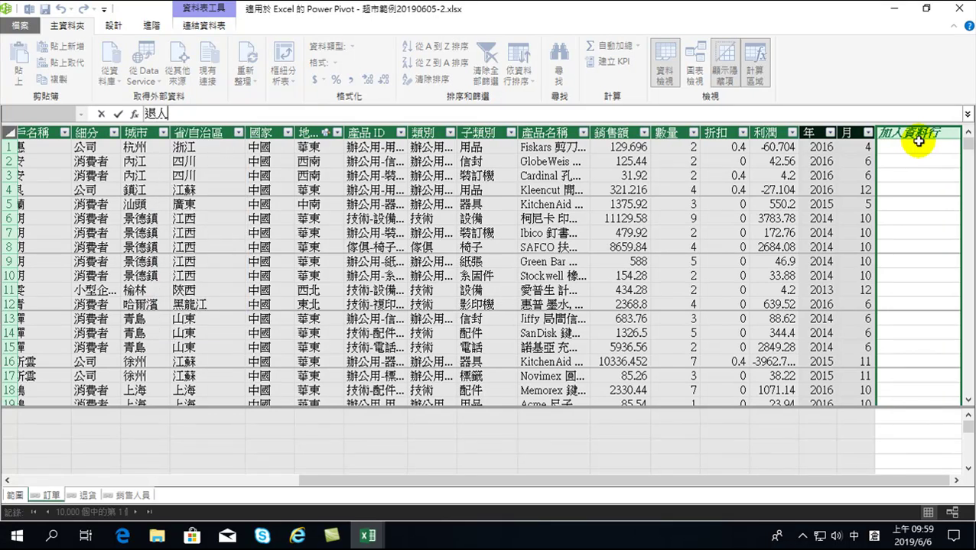
pyautogui.write('貨:')
pyautogui.write('=口')
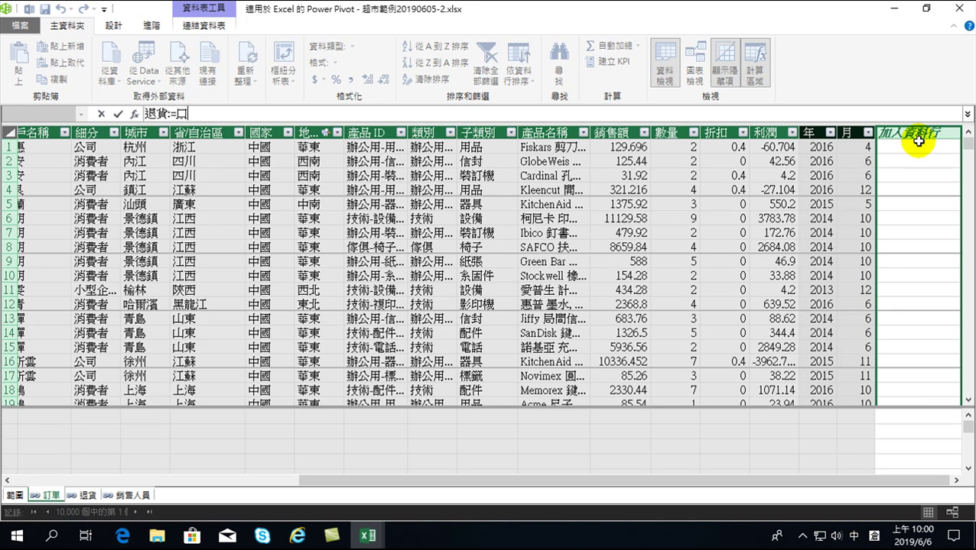
pyautogui.press('shift')
pyautogui.write('re')
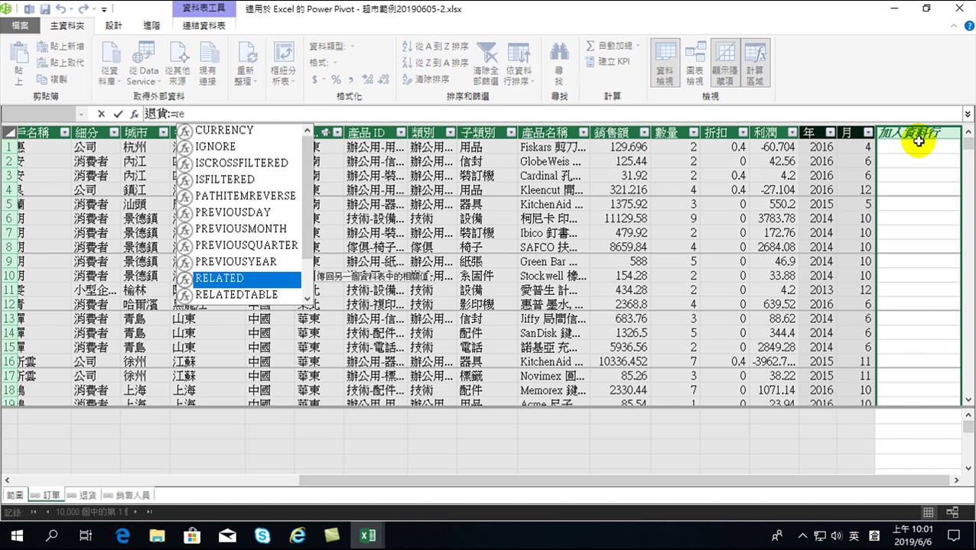
# Finish the 退貨 calculated column as =RELATED(退貨[退回]) and close the Power Pivot window.
pyautogui.press('Tab')
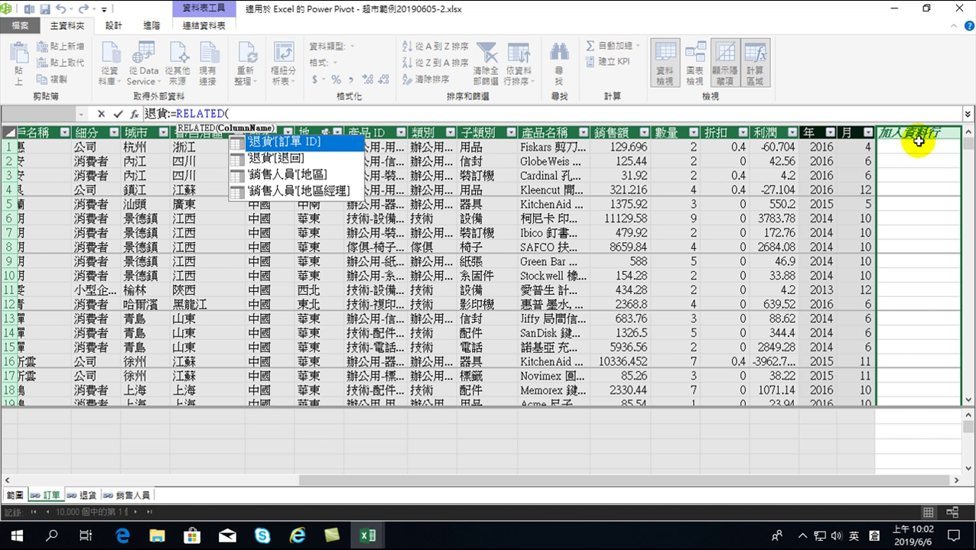
pyautogui.press('Down')
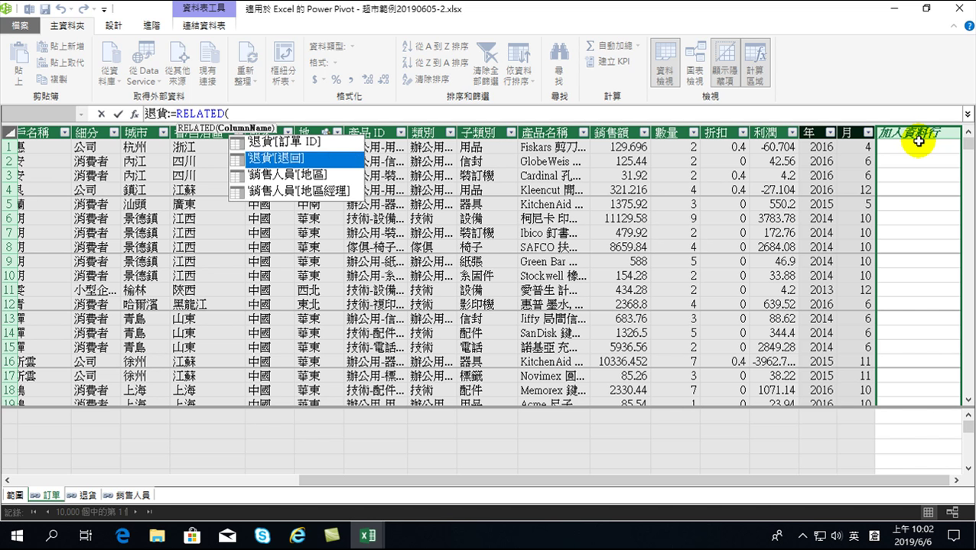
pyautogui.press('Tab')
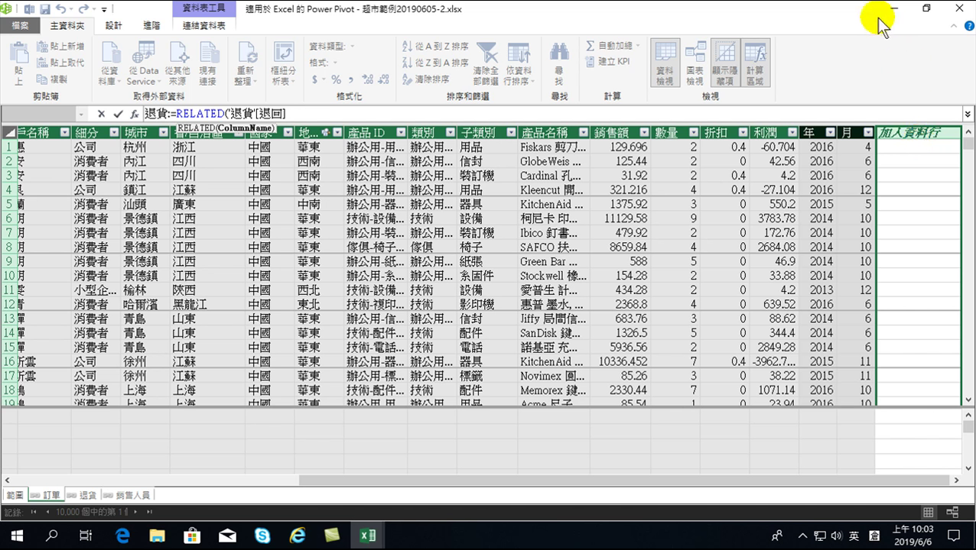
pyautogui.write(')')
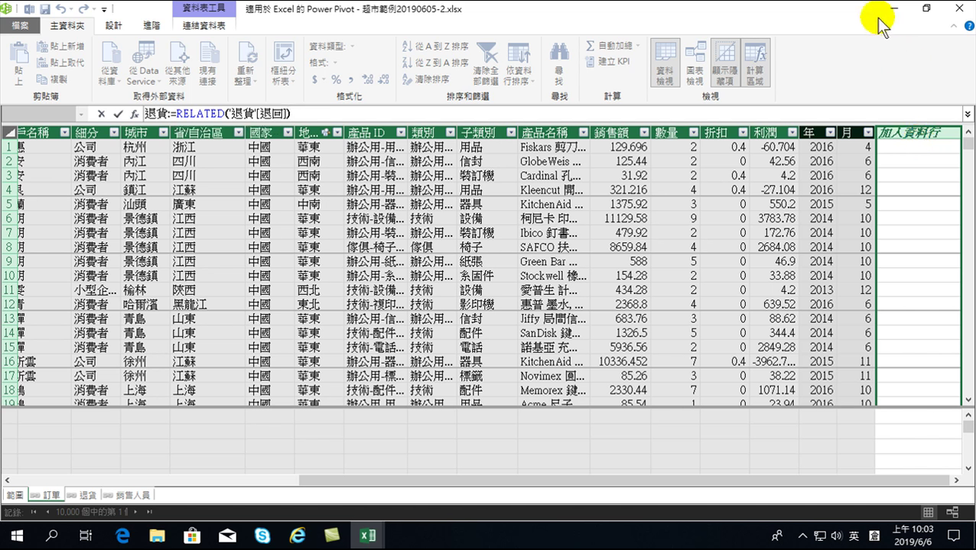
pyautogui.press('Return')
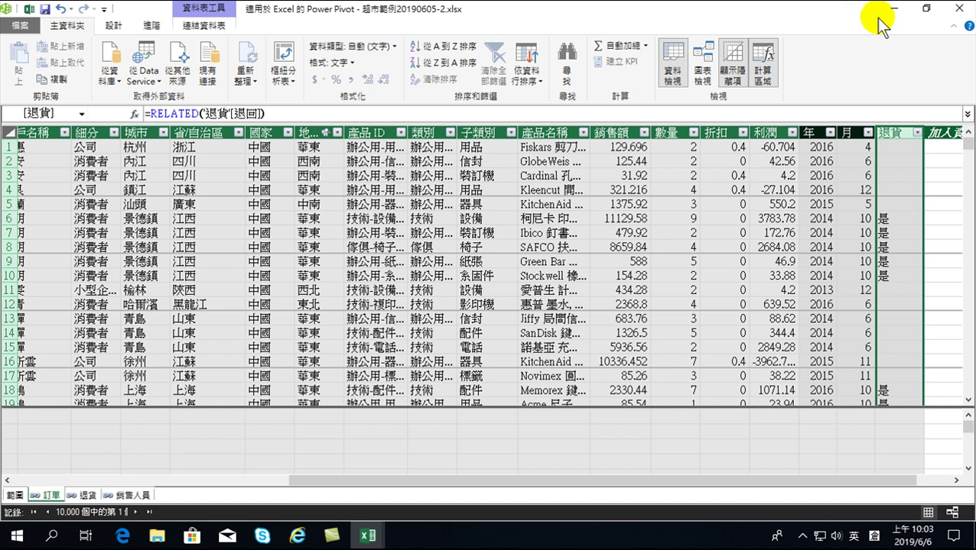
pyautogui.click(957, 8)
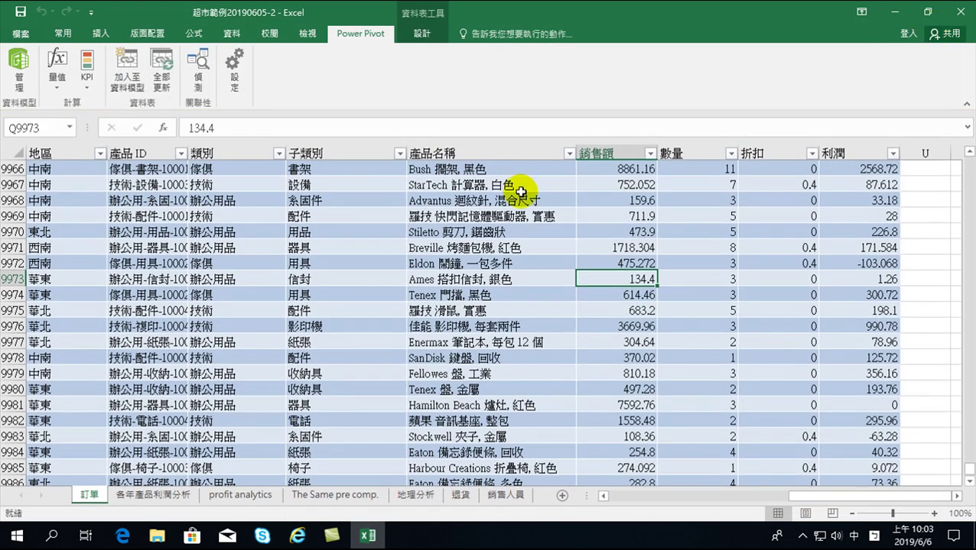
# Return to the 各年產品利潤分析 sheet and expand the 訂單 fields down to 退貨.
pyautogui.click(144, 496)
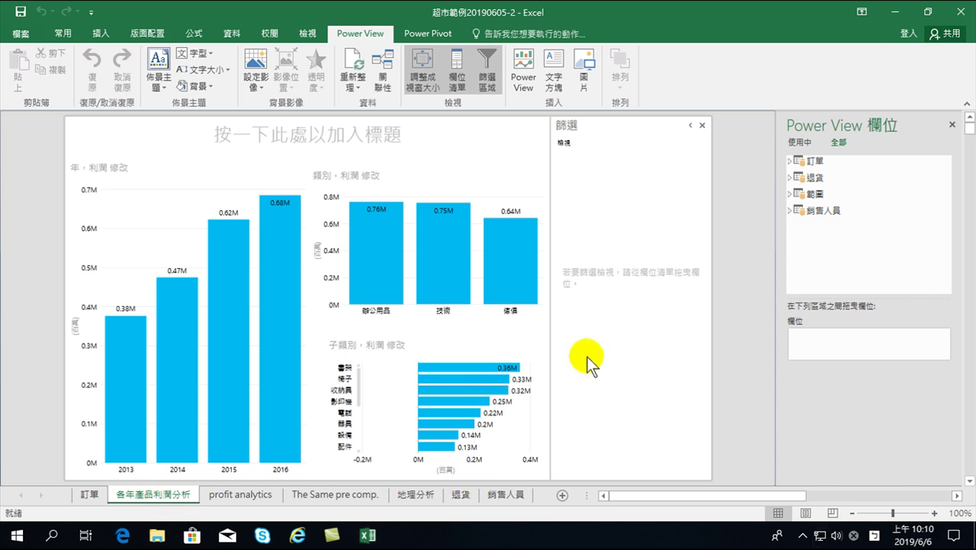
pyautogui.moveTo(452, 217)
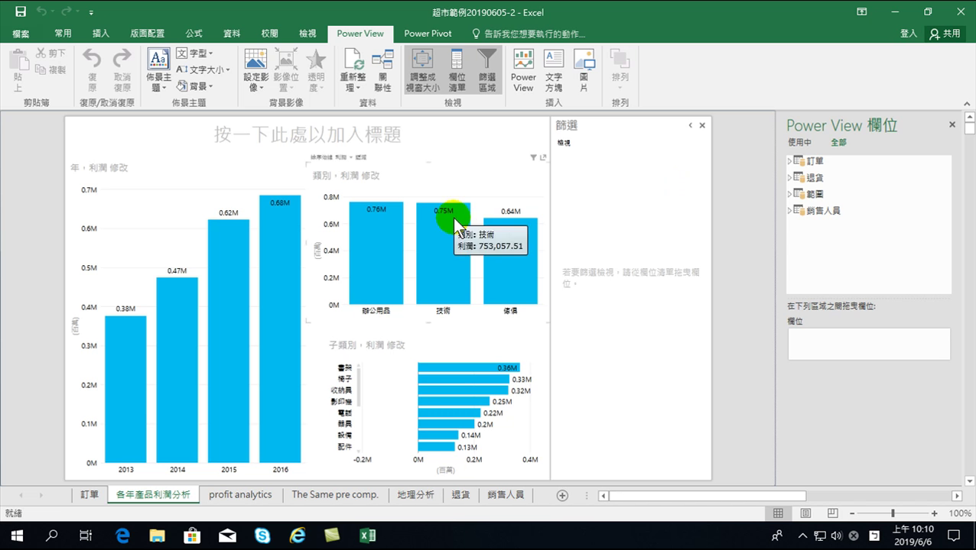
pyautogui.click(789, 162)
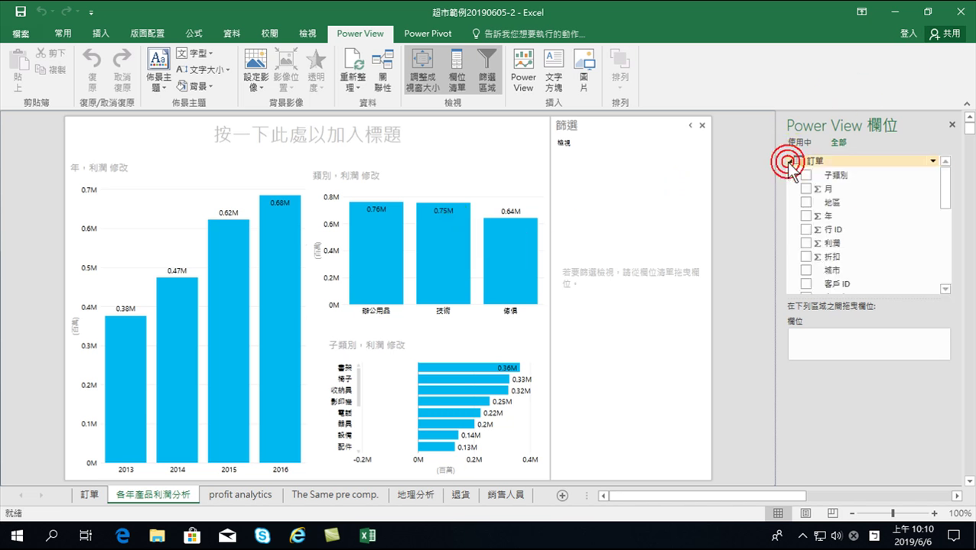
pyautogui.moveTo(944, 182)
pyautogui.mouseDown()
pyautogui.moveTo(942, 257)
pyautogui.moveTo(939, 224)
pyautogui.moveTo(940, 237)
pyautogui.mouseUp()
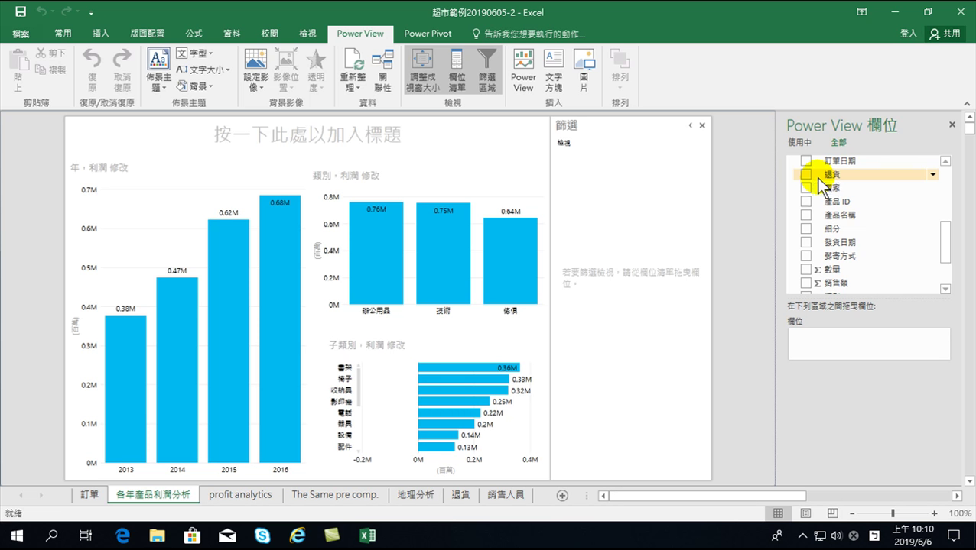
pyautogui.click(417, 33)
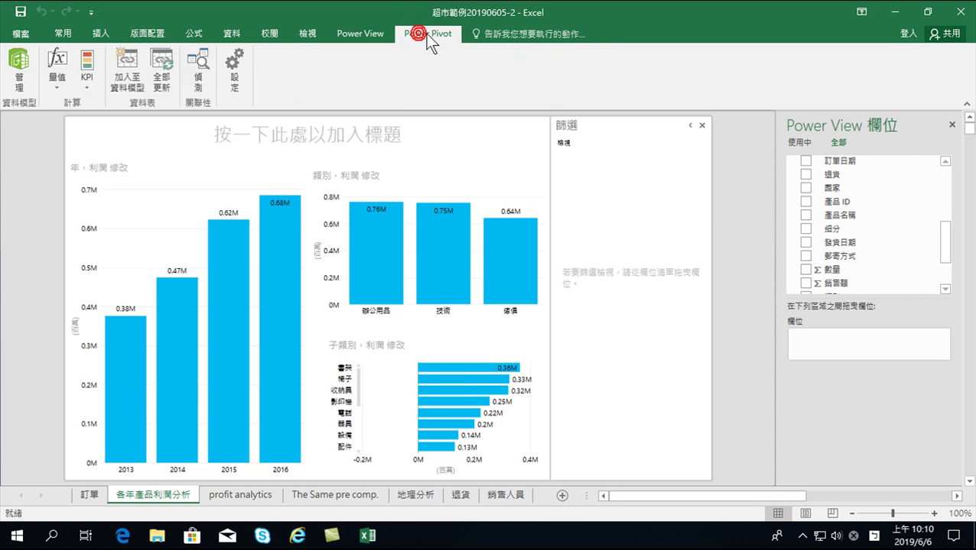
pyautogui.click(18, 70)
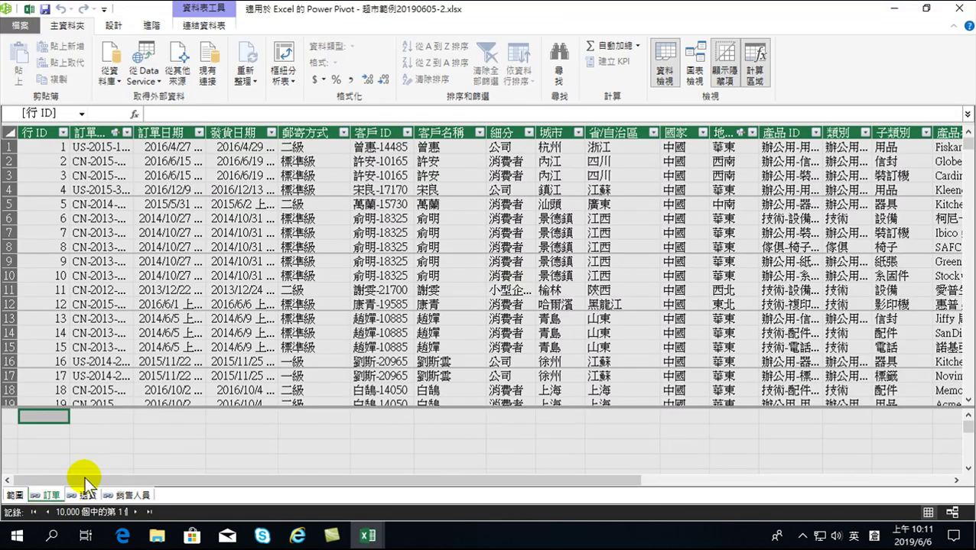
pyautogui.moveTo(130, 478); pyautogui.dragTo(638, 497)
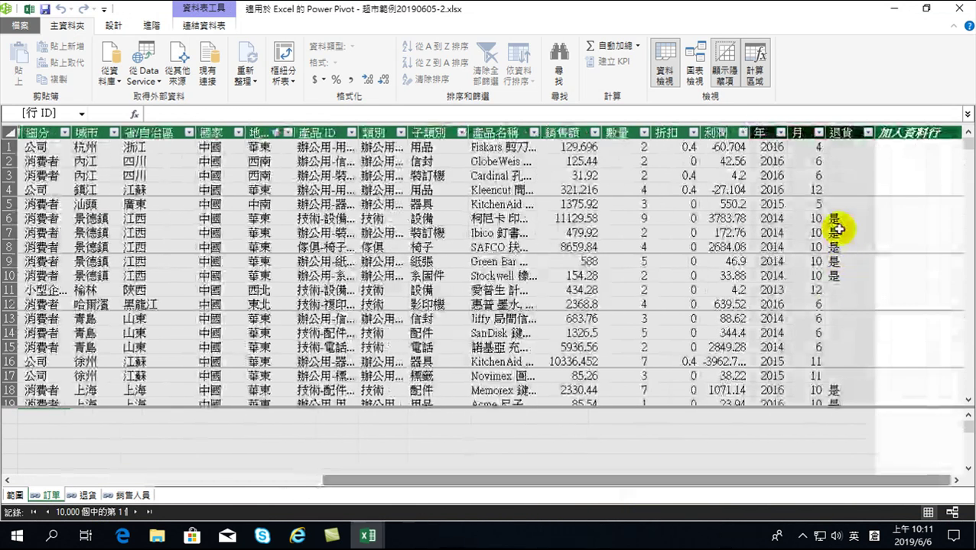
pyautogui.click(837, 205)
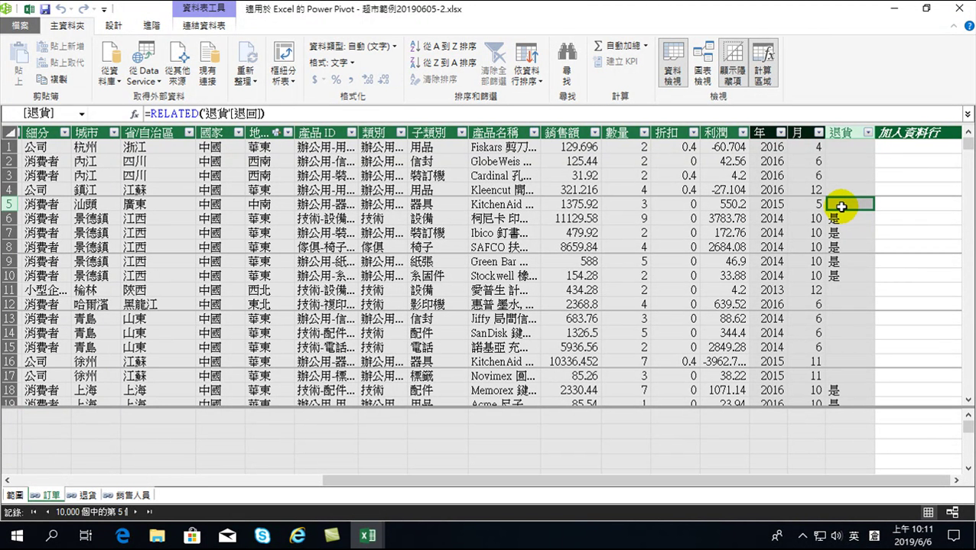
pyautogui.click(839, 219)
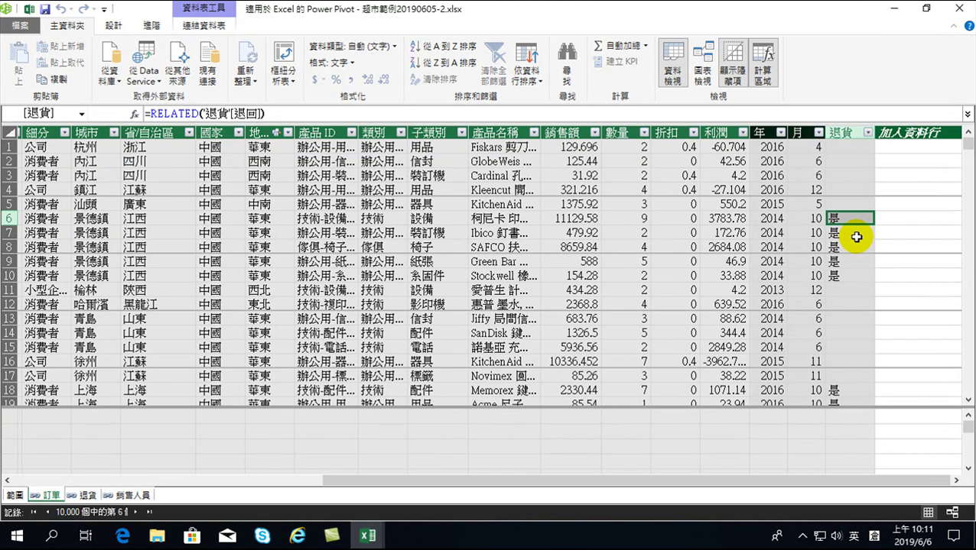
pyautogui.click(960, 10)
pyautogui.click(910, 25)
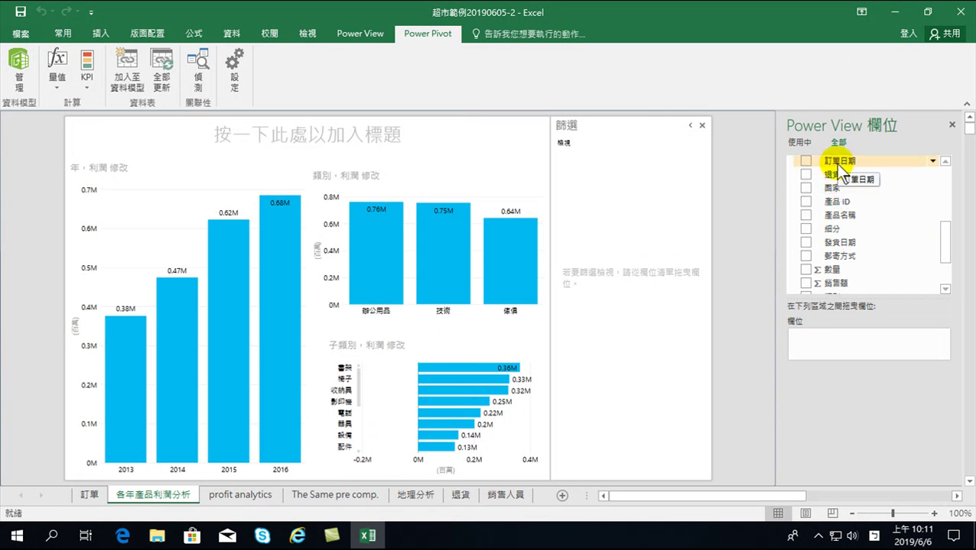
# Add 退貨 as a view filter excluding returned 是 orders, lowering 2016 profit to 0.58M.
pyautogui.moveTo(833, 174)
pyautogui.mouseDown()
pyautogui.moveTo(625, 177)
pyautogui.moveTo(578, 165)
pyautogui.mouseUp()
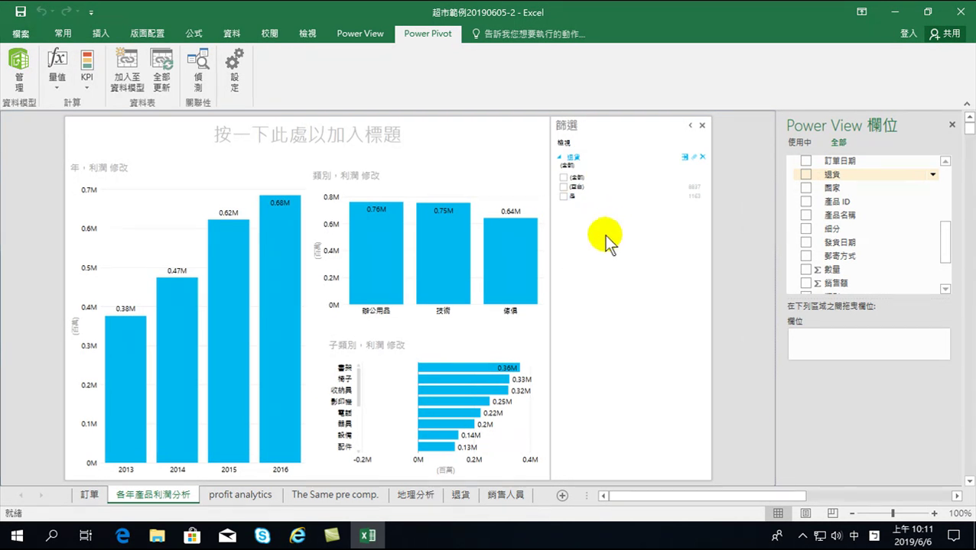
pyautogui.click(563, 179)
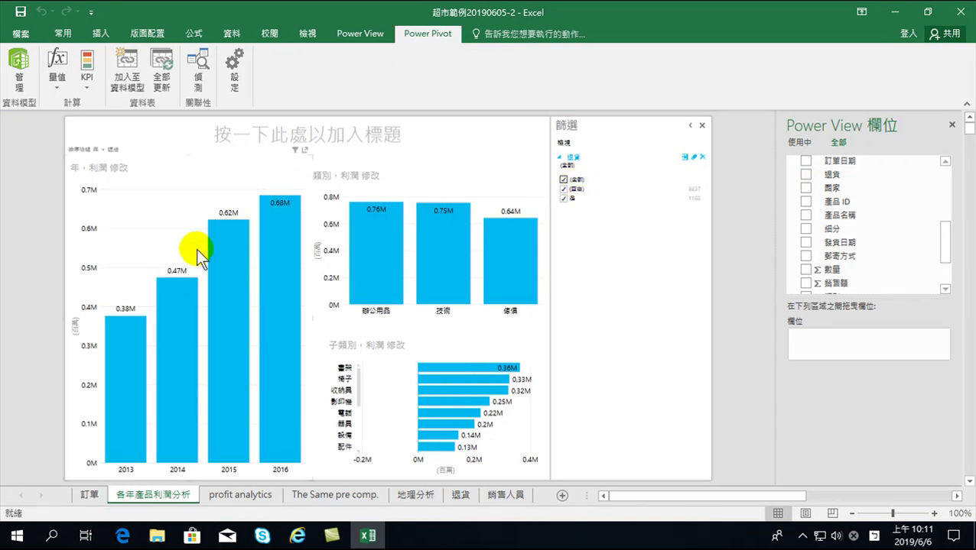
pyautogui.moveTo(295, 228)
pyautogui.click(563, 198)
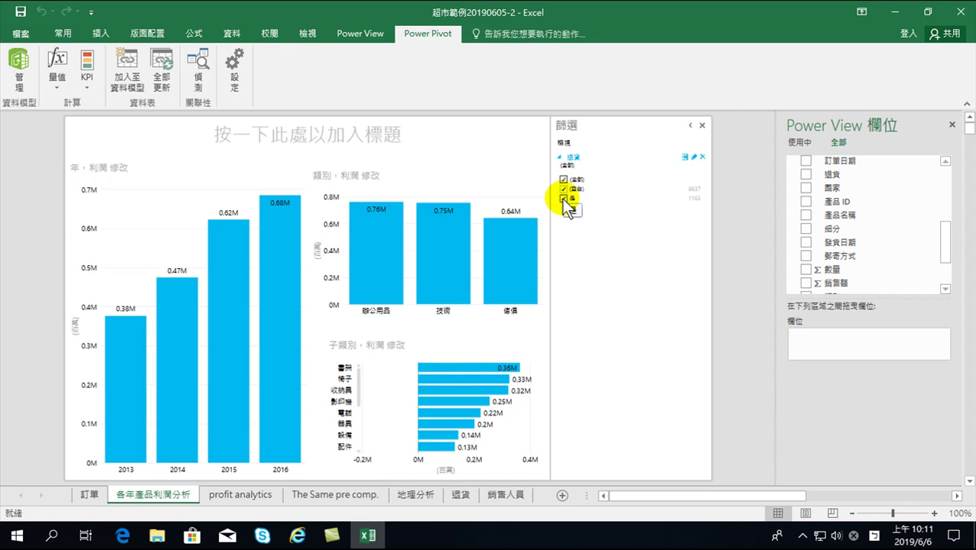
pyautogui.click(564, 198)
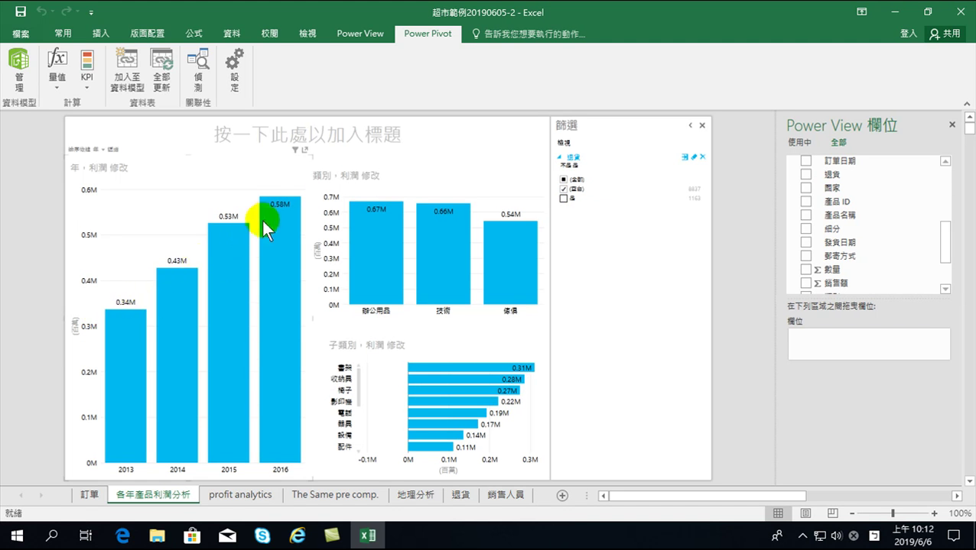
pyautogui.moveTo(270, 218)
pyautogui.click(563, 198)
pyautogui.click(564, 198)
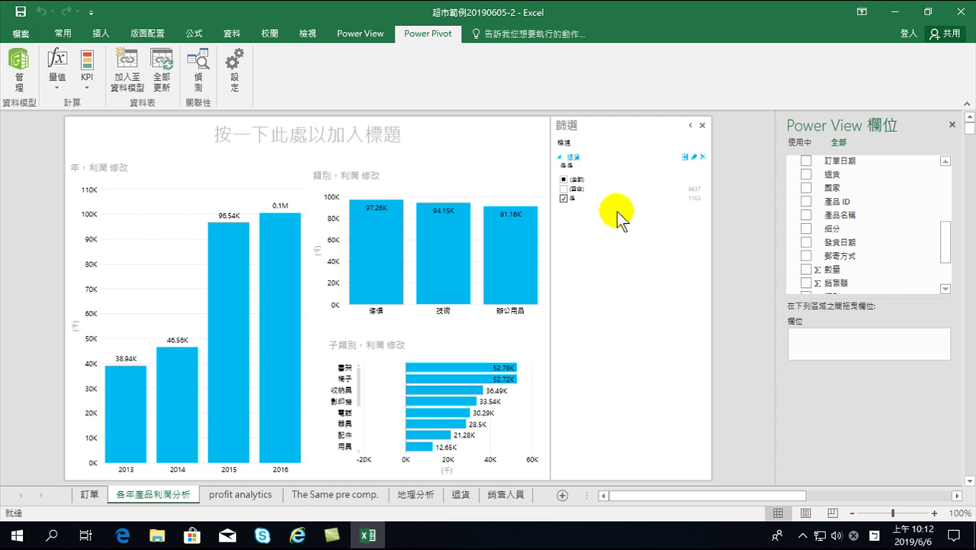
pyautogui.click(564, 198)
pyautogui.click(564, 198)
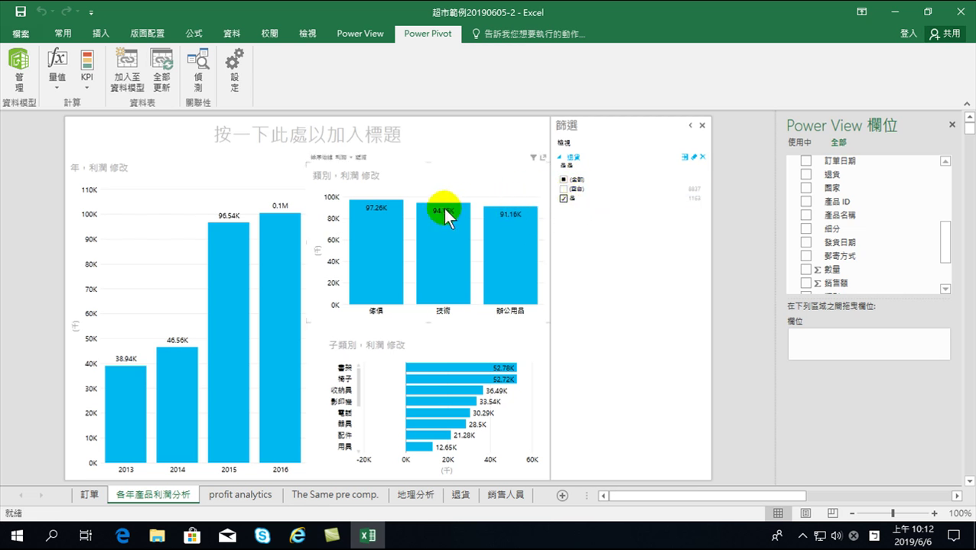
pyautogui.moveTo(422, 209)
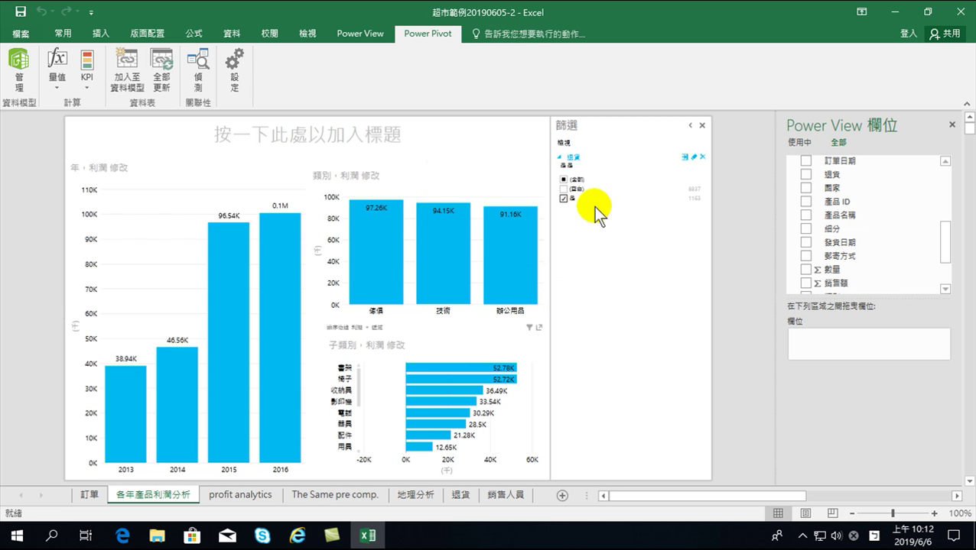
pyautogui.click(564, 189)
pyautogui.click(564, 198)
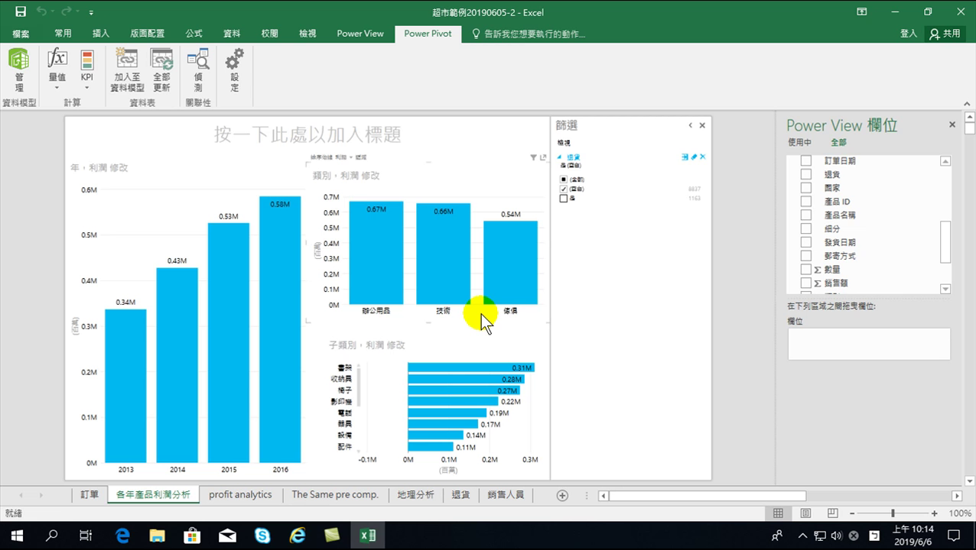
# Switch the 退貨 filter to only returned 是 orders, showing 2016 profit at 0.1M.
pyautogui.click(563, 198)
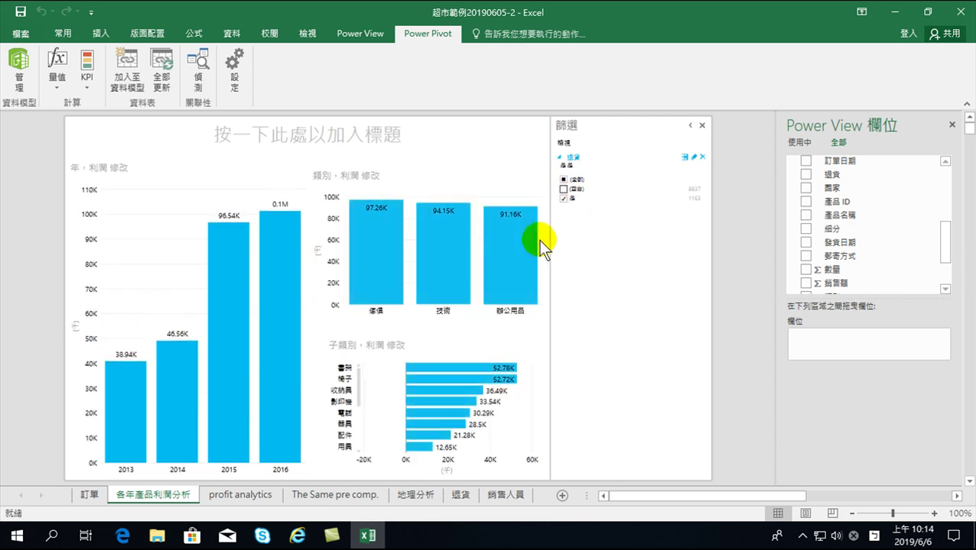
pyautogui.moveTo(285, 237)
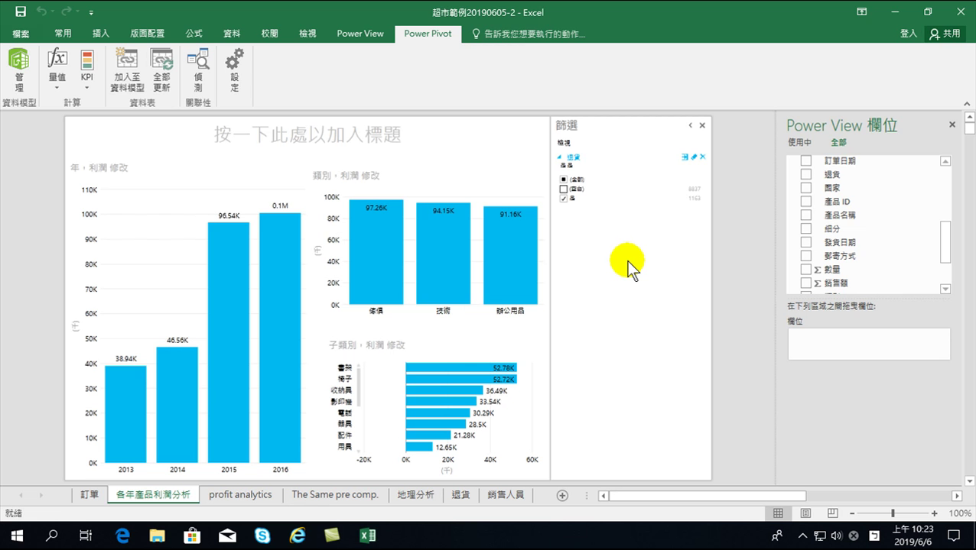
# Reset the 退貨 filter to (全部), then exclude 是 so 2016 profit returns to 0.58M.
pyautogui.click(564, 181)
pyautogui.click(563, 182)
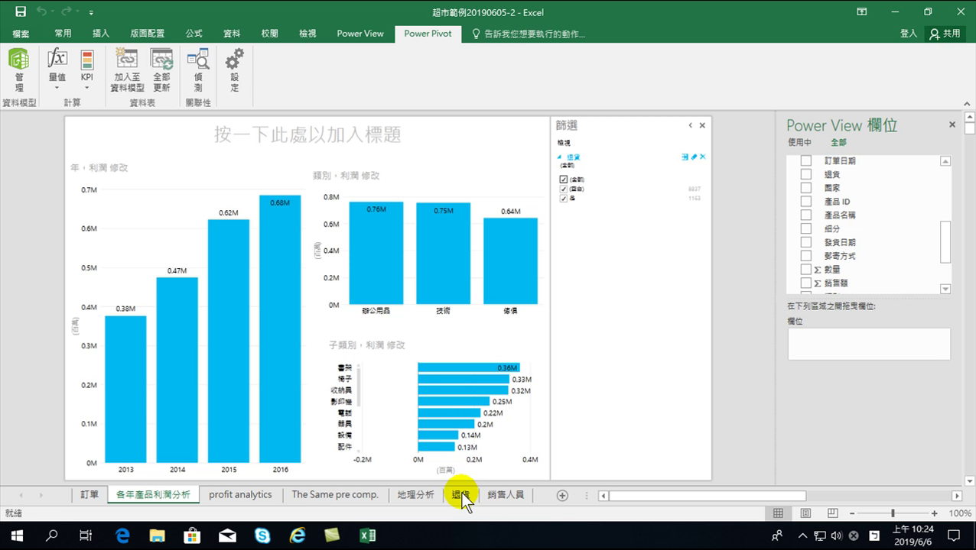
pyautogui.click(564, 200)
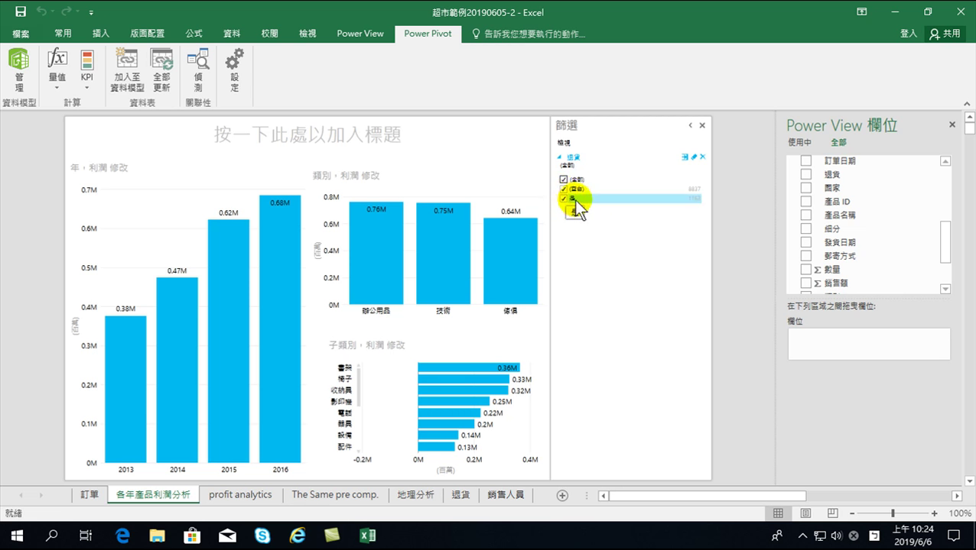
pyautogui.click(564, 199)
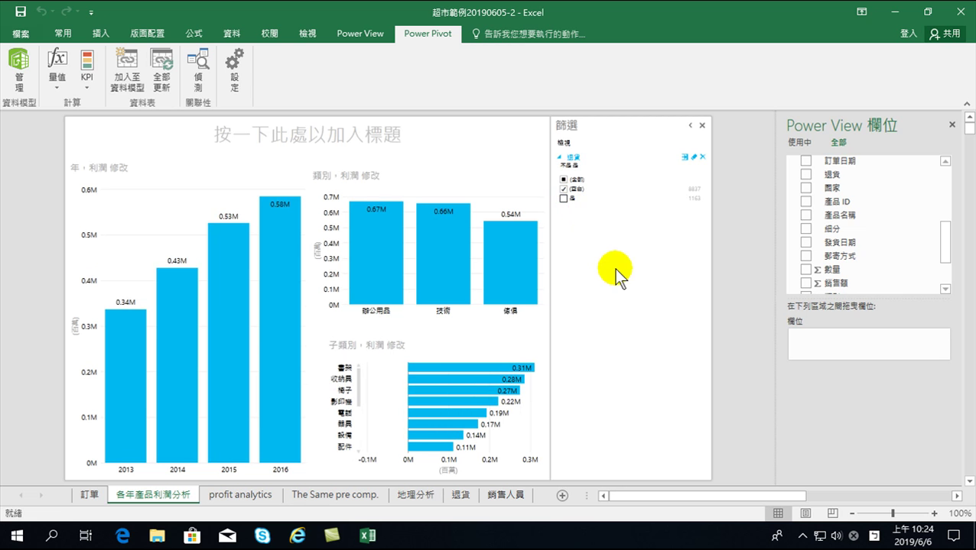
pyautogui.moveTo(203, 179)
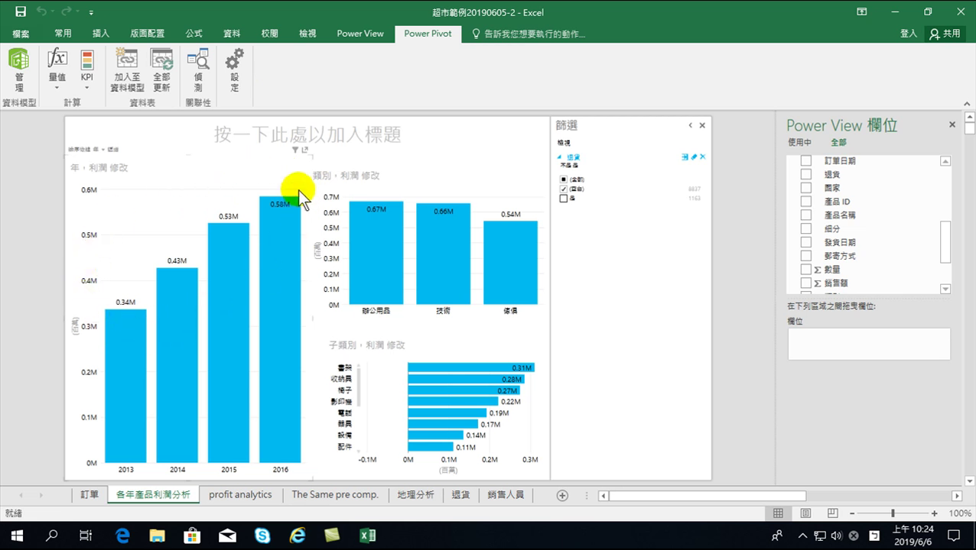
pyautogui.moveTo(227, 234)
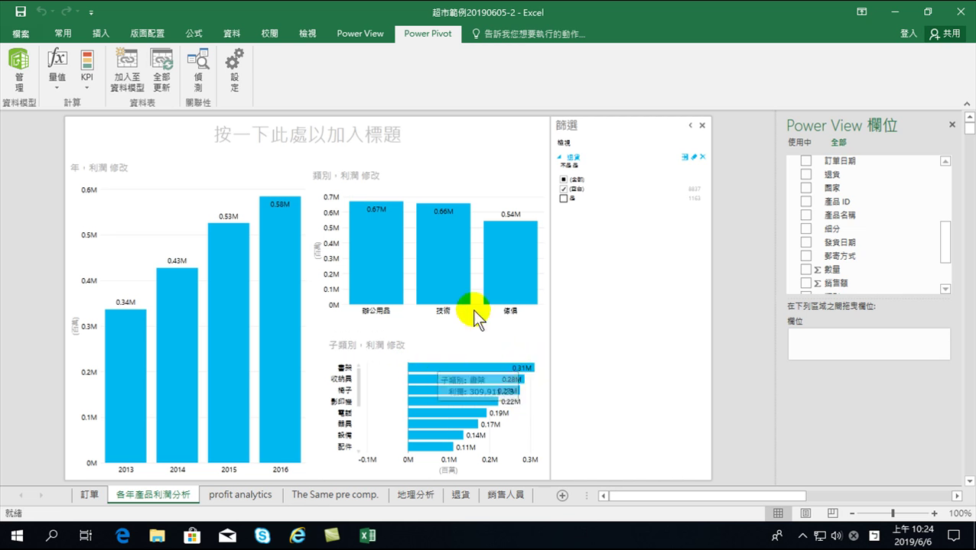
# Uncheck (空白) and check 是 so the charts show returned-order profits, 2015 at 96.54K.
pyautogui.click(564, 190)
pyautogui.click(570, 198)
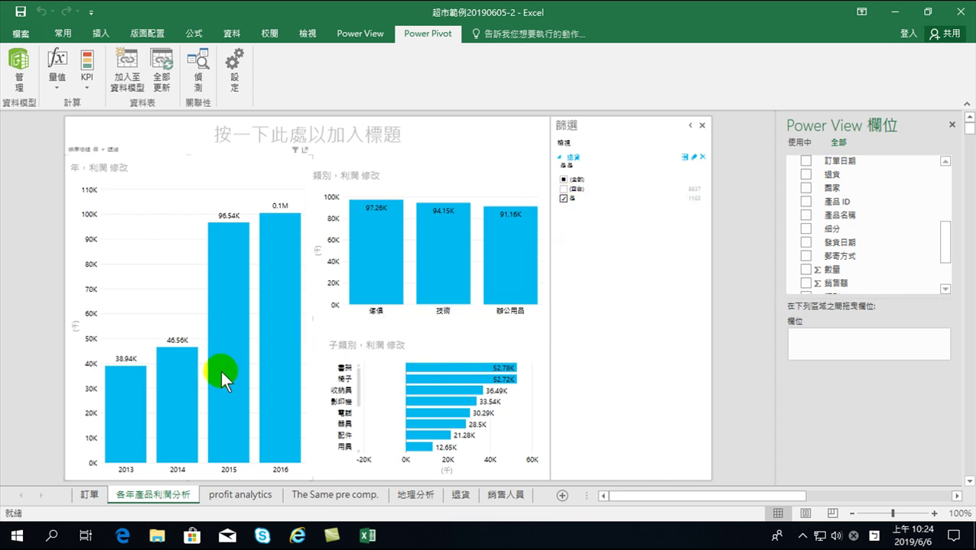
# Alternate between the 2015 and 2016 profit bars to cross-filter the charts, ending on 2015.
pyautogui.moveTo(217, 322)
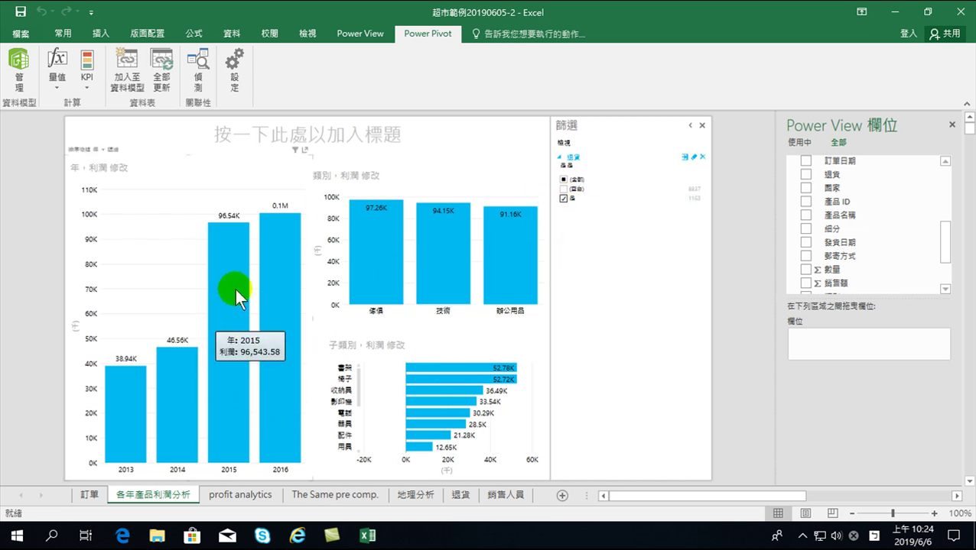
pyautogui.click(232, 265)
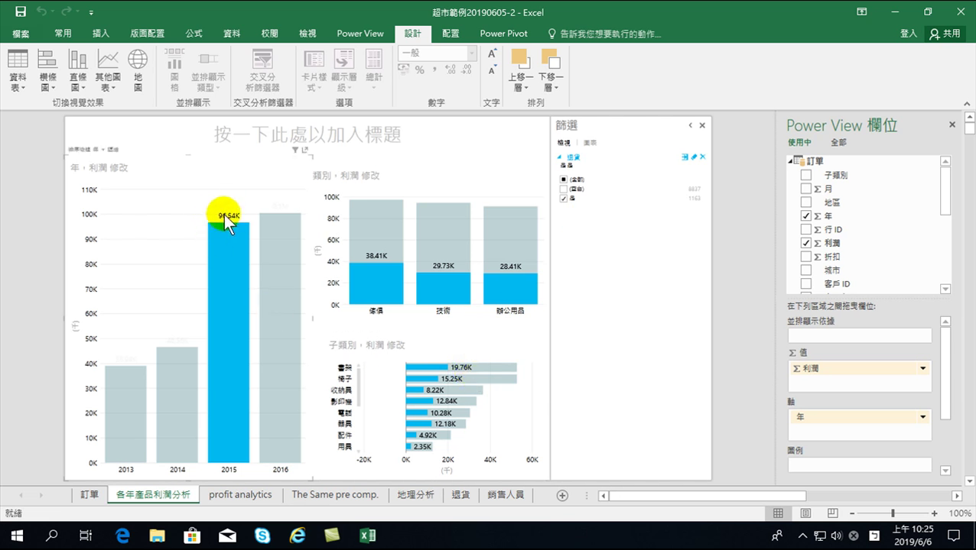
pyautogui.moveTo(279, 271)
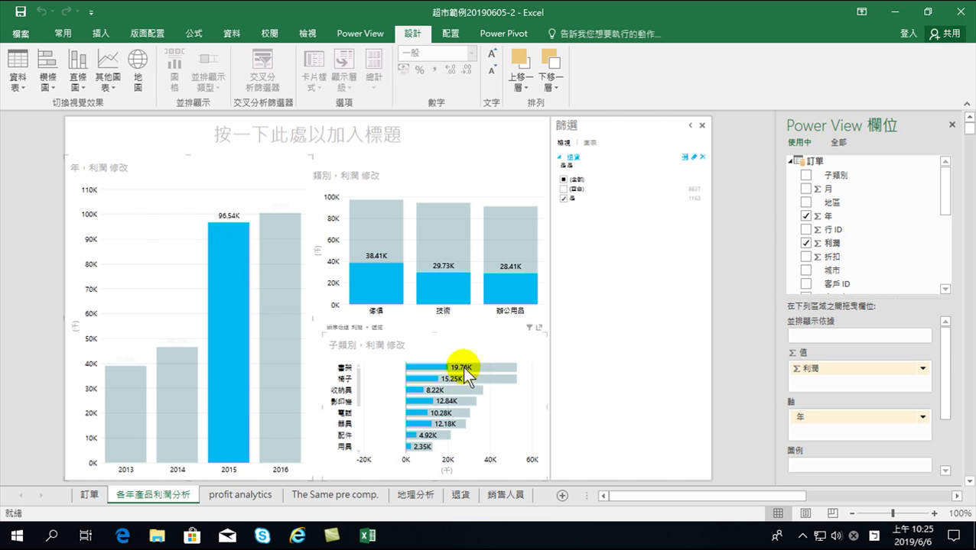
pyautogui.click(278, 354)
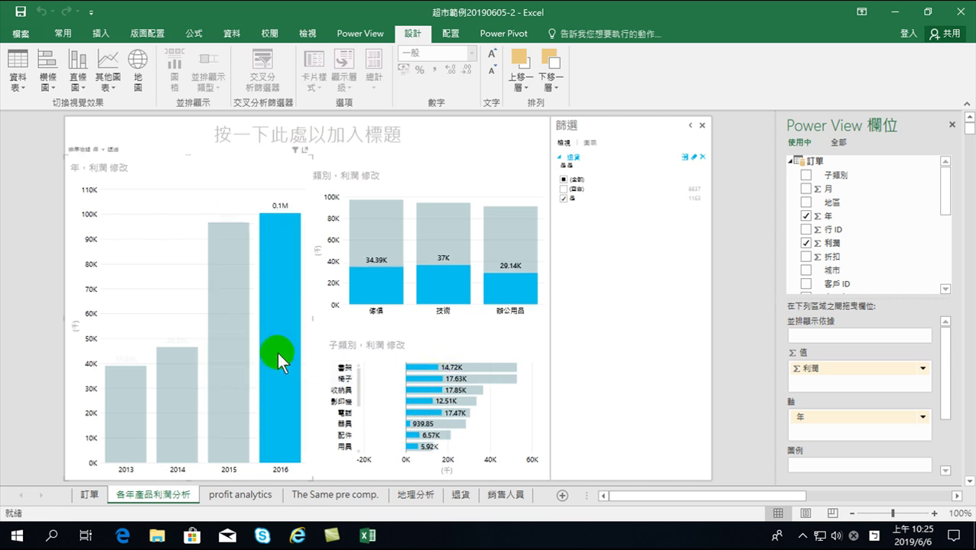
pyautogui.moveTo(435, 366)
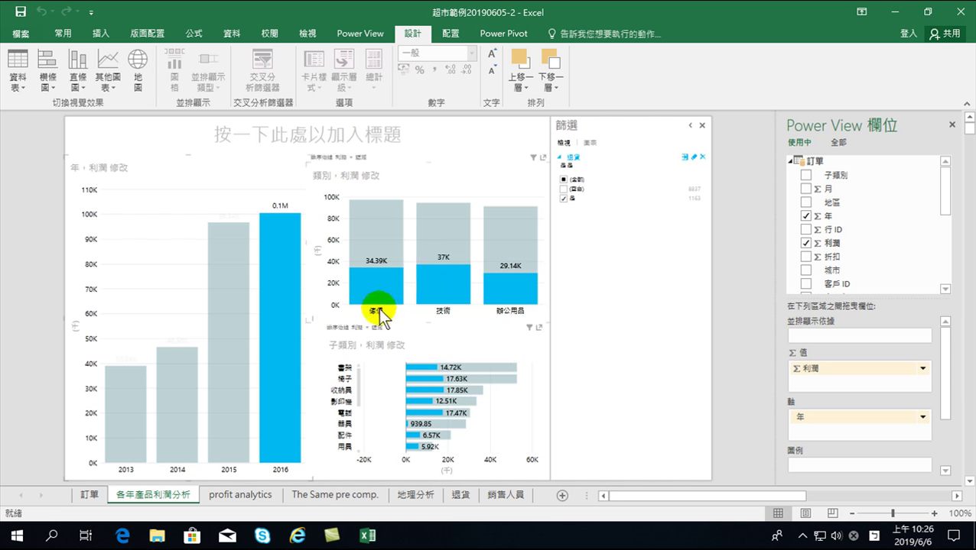
pyautogui.click(235, 270)
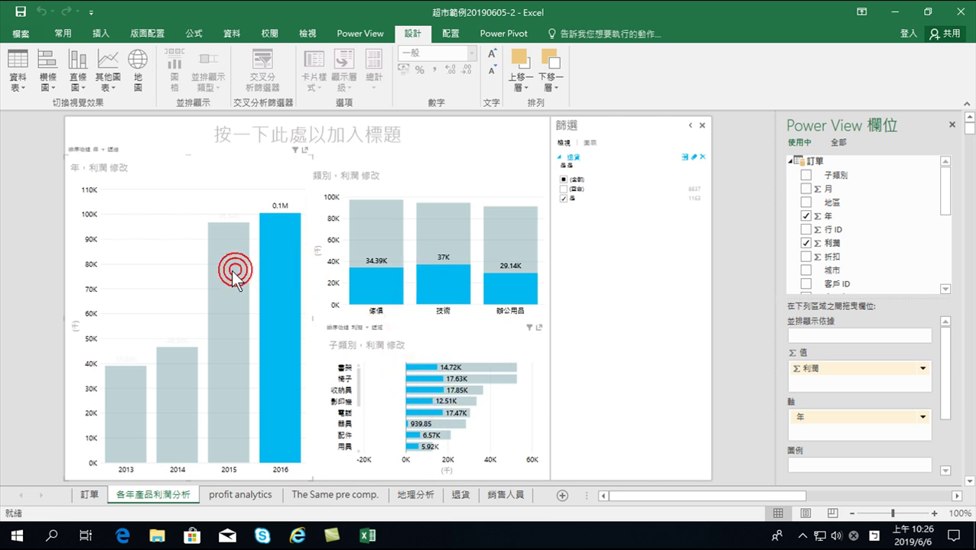
pyautogui.click(457, 383)
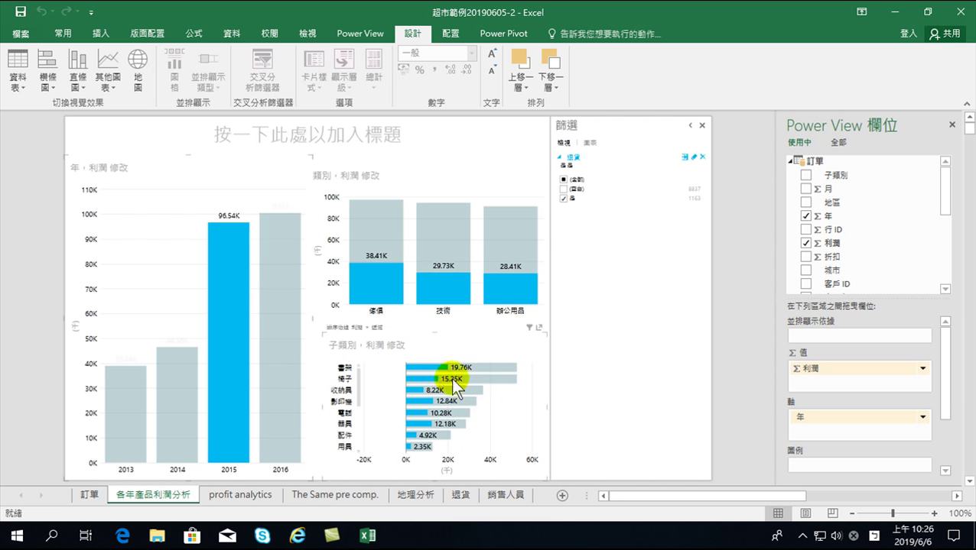
pyautogui.click(287, 306)
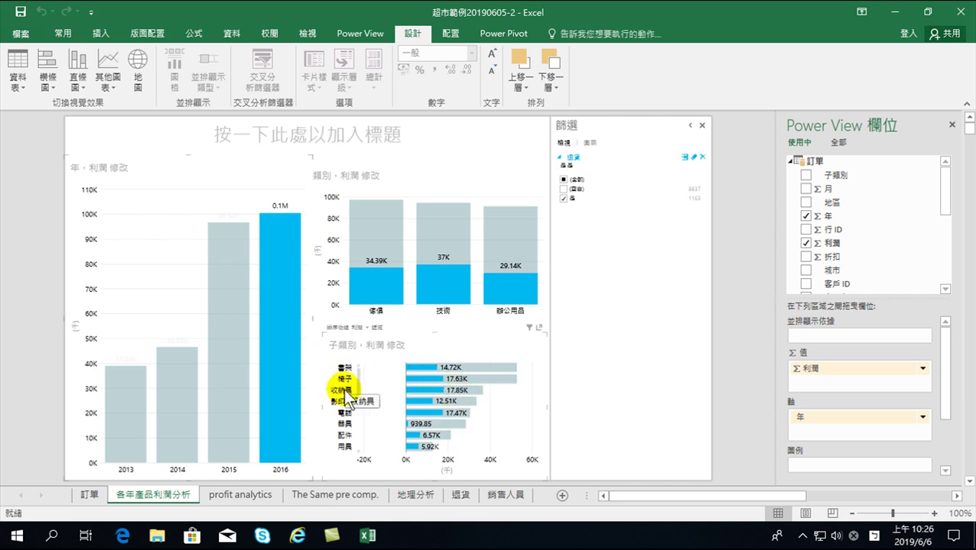
pyautogui.click(228, 279)
pyautogui.moveTo(227, 277)
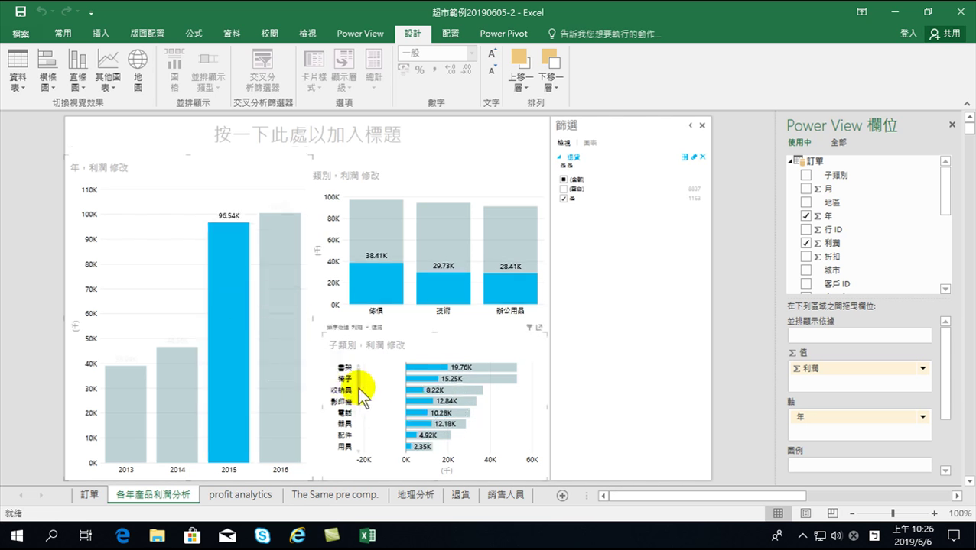
pyautogui.moveTo(424, 390)
pyautogui.click(340, 495)
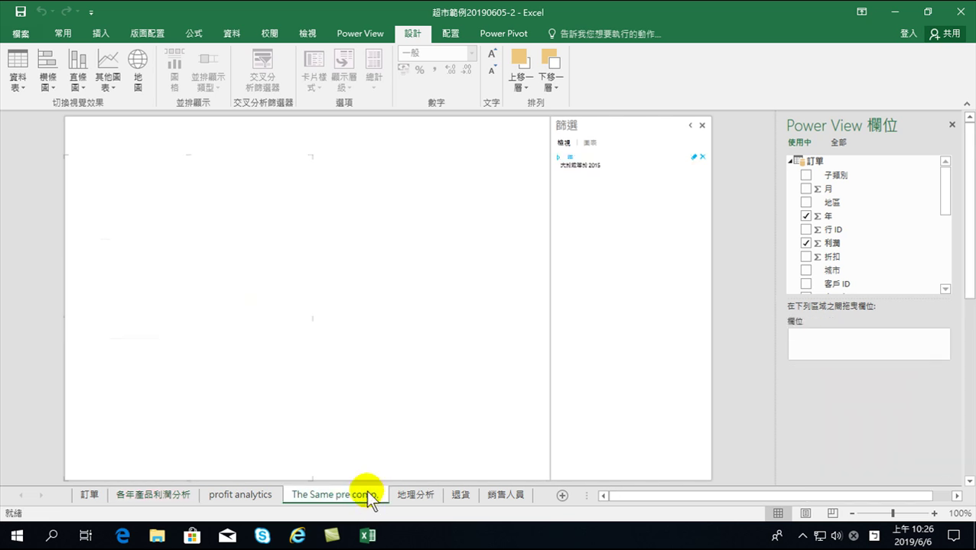
pyautogui.click(244, 495)
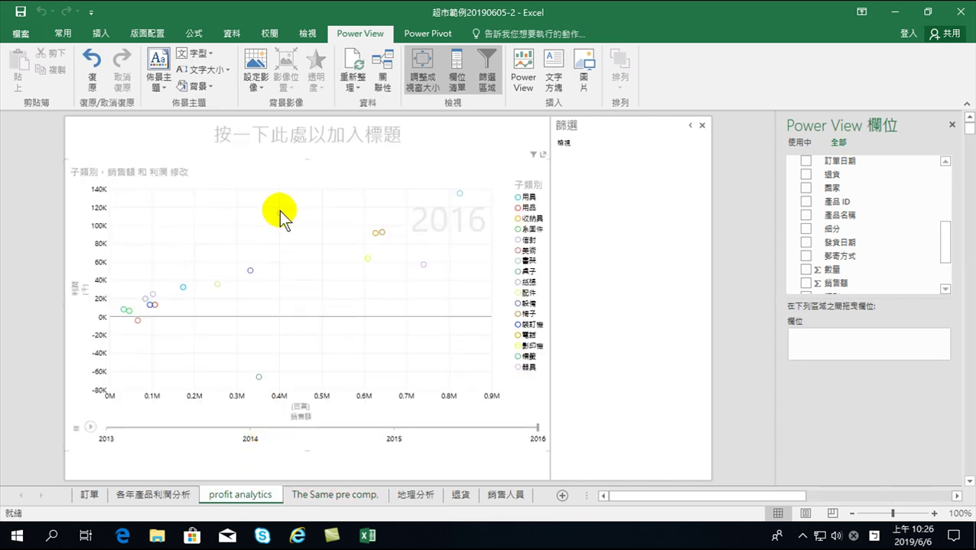
pyautogui.moveTo(281, 215)
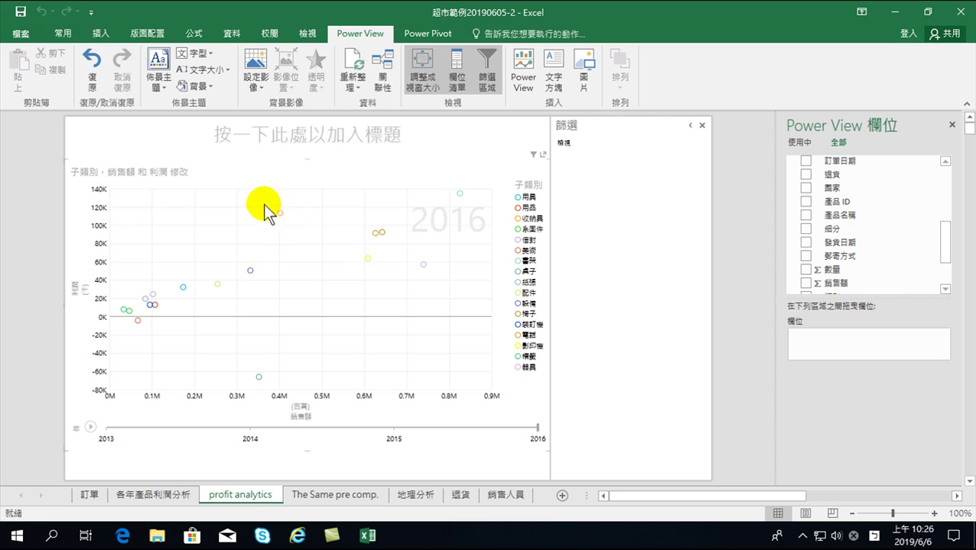
pyautogui.click(279, 213)
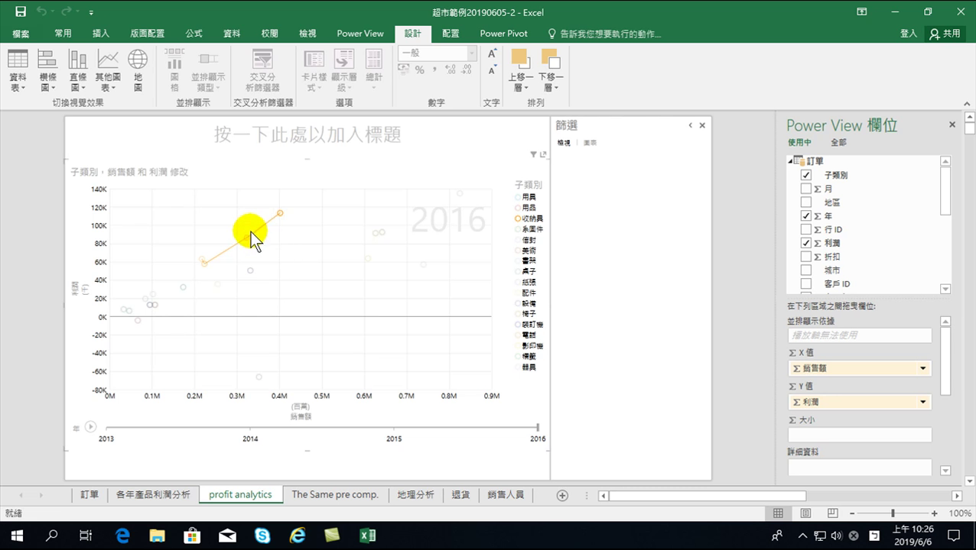
pyautogui.moveTo(247, 236)
pyautogui.moveTo(282, 213)
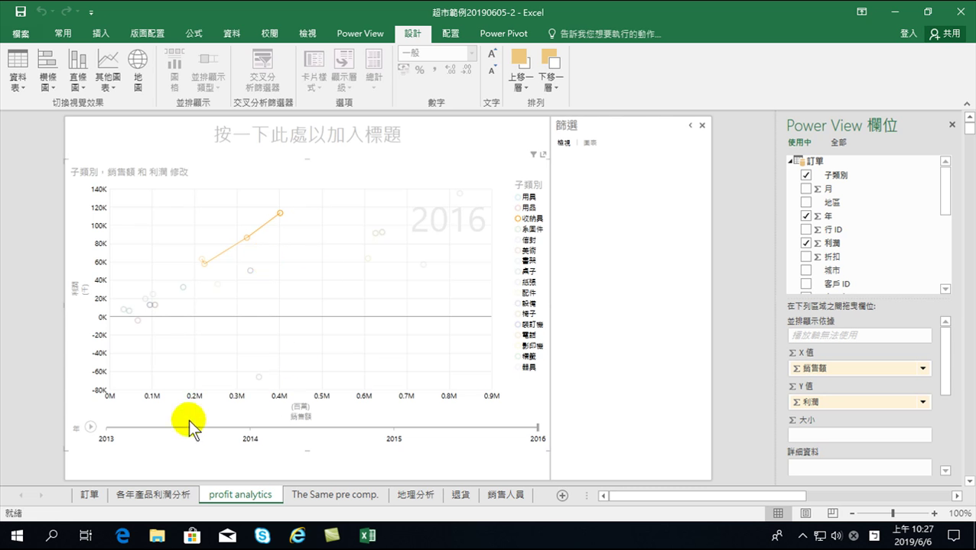
pyautogui.click(156, 494)
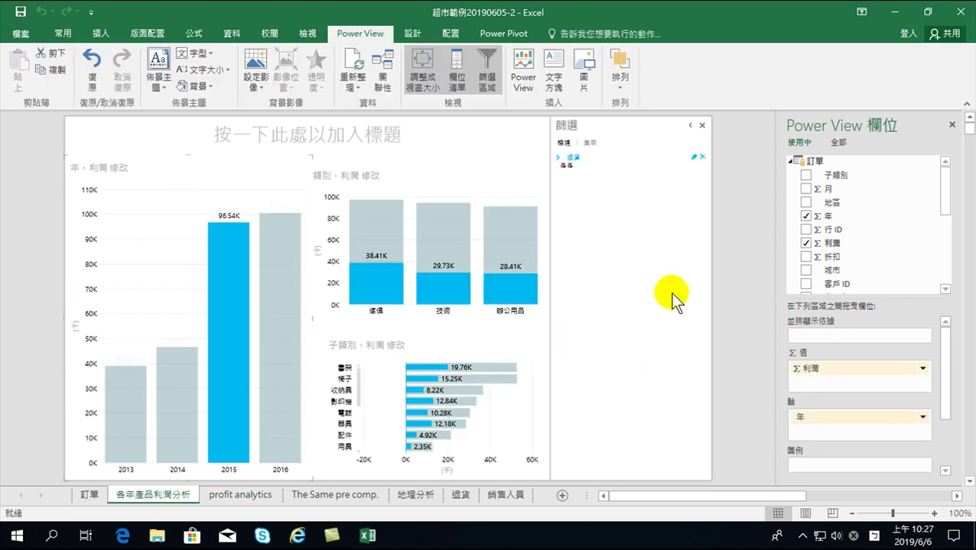
# Expand the 退貨 filter values and cross-highlight all charts for 2016 (0.1M).
pyautogui.click(559, 157)
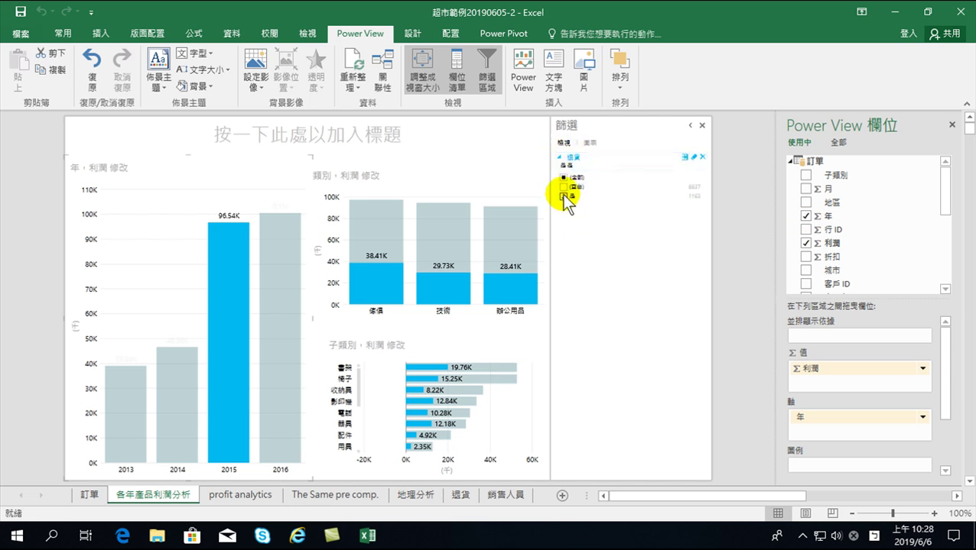
pyautogui.click(276, 273)
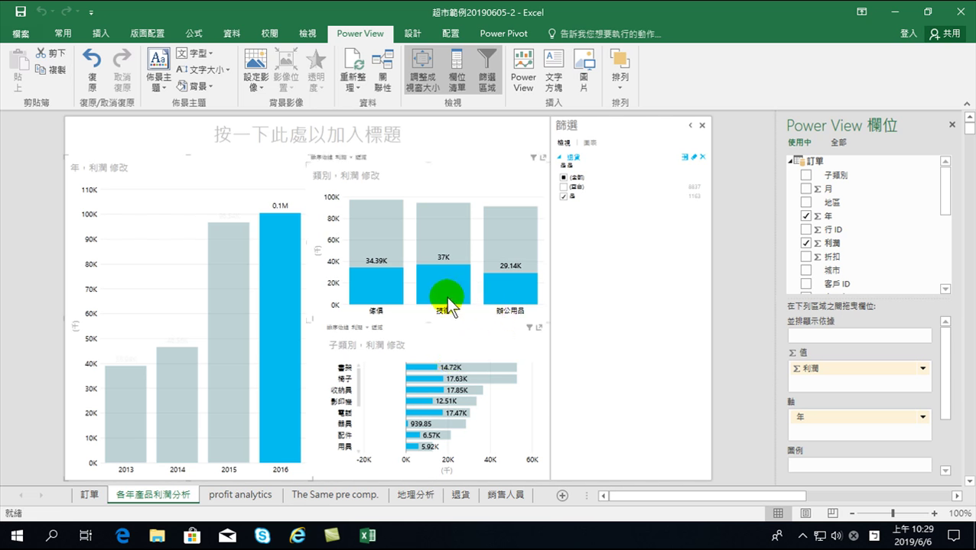
pyautogui.moveTo(447, 298)
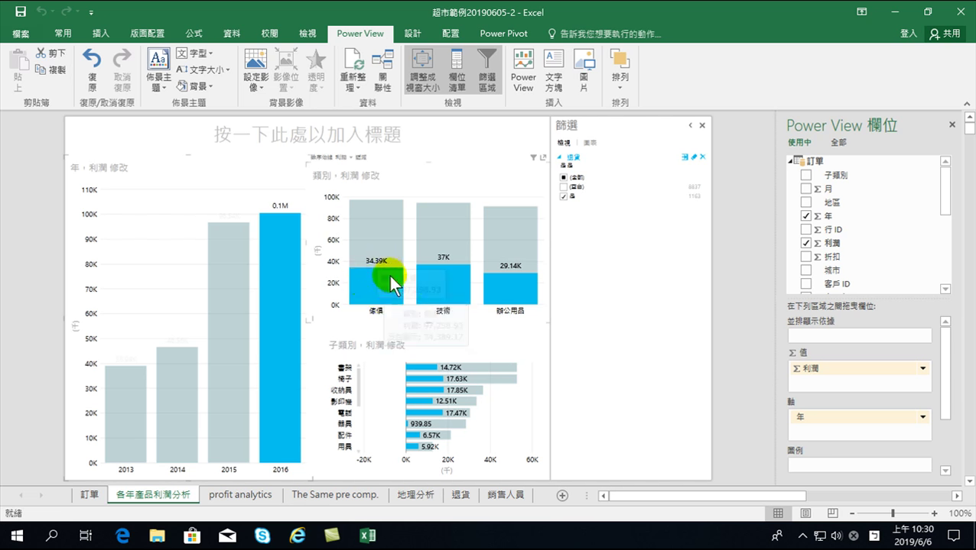
pyautogui.moveTo(372, 284)
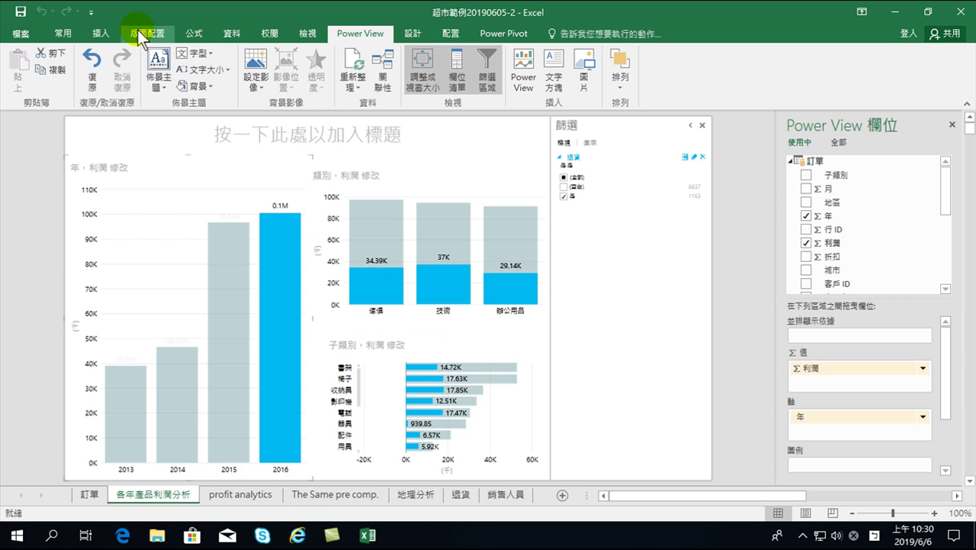
# Insert a new blank Power View report sheet, Power View5.
pyautogui.click(104, 36)
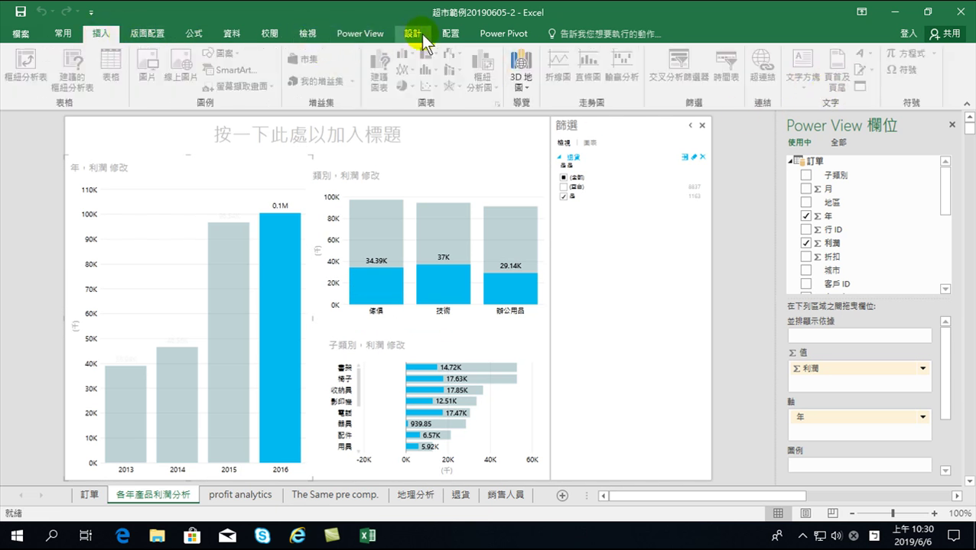
pyautogui.click(307, 34)
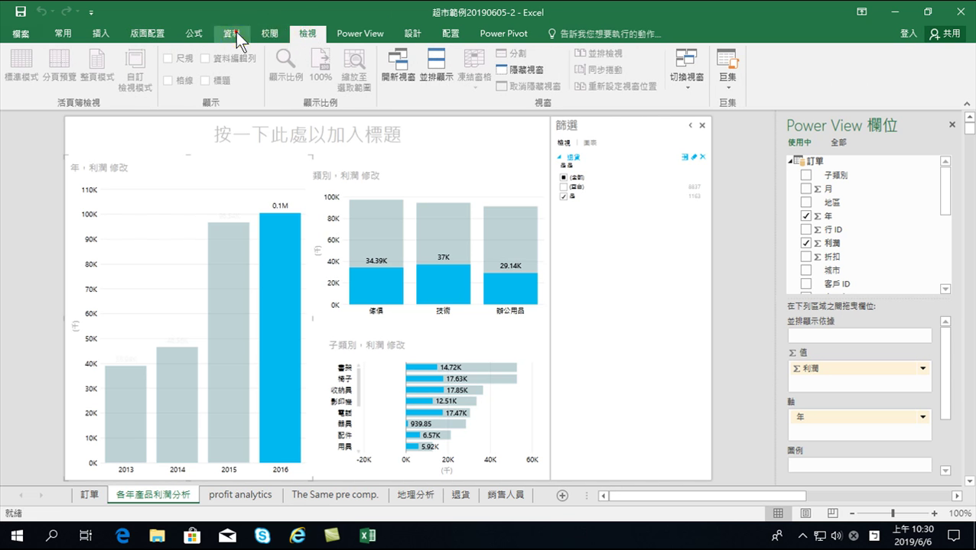
pyautogui.click(234, 34)
pyautogui.click(916, 77)
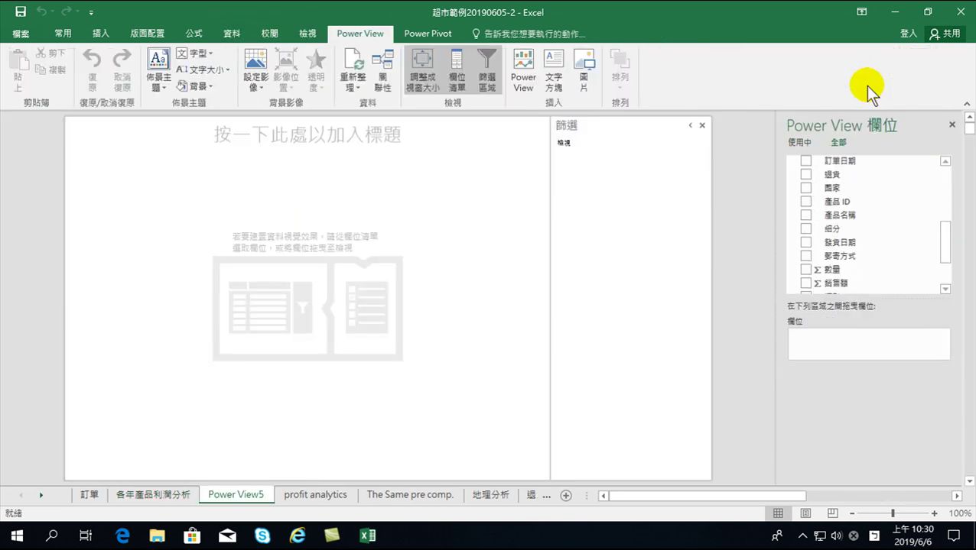
# Build a table of 銷售額 by 子類別 from the 訂單 fields.
pyautogui.moveTo(945, 245); pyautogui.dragTo(952, 184)
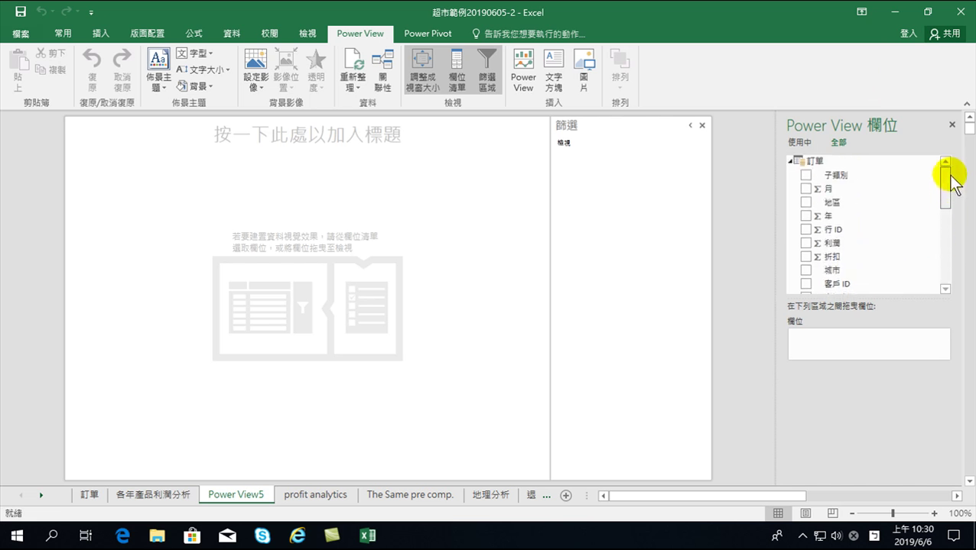
pyautogui.scroll(-2, 851, 247)
pyautogui.scroll(-2, 848, 254)
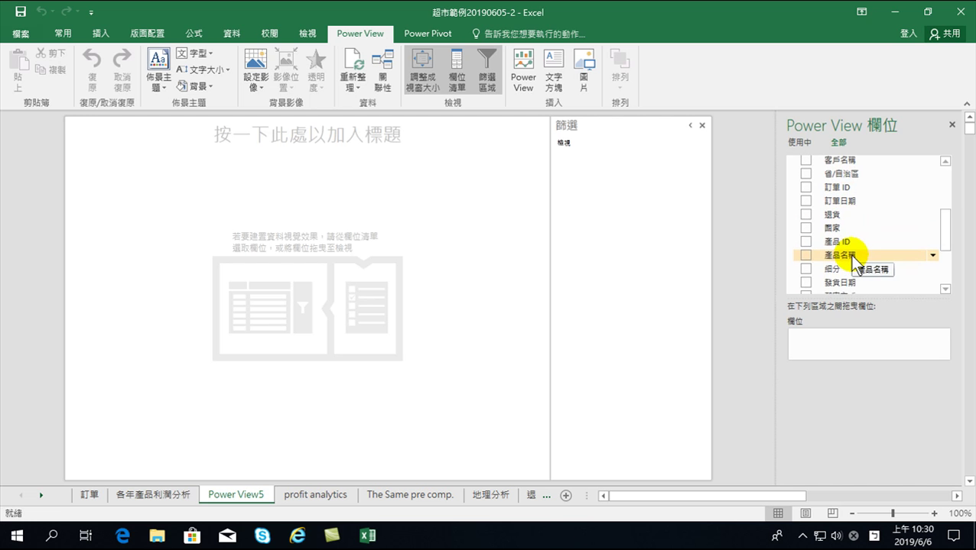
pyautogui.scroll(-1, 848, 255)
pyautogui.scroll(-2, 845, 260)
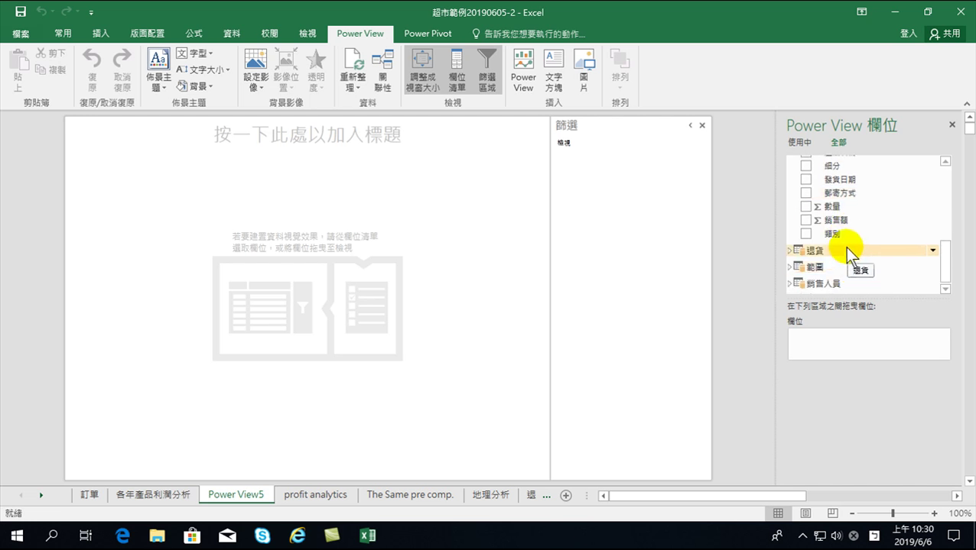
pyautogui.scroll(1, 844, 244)
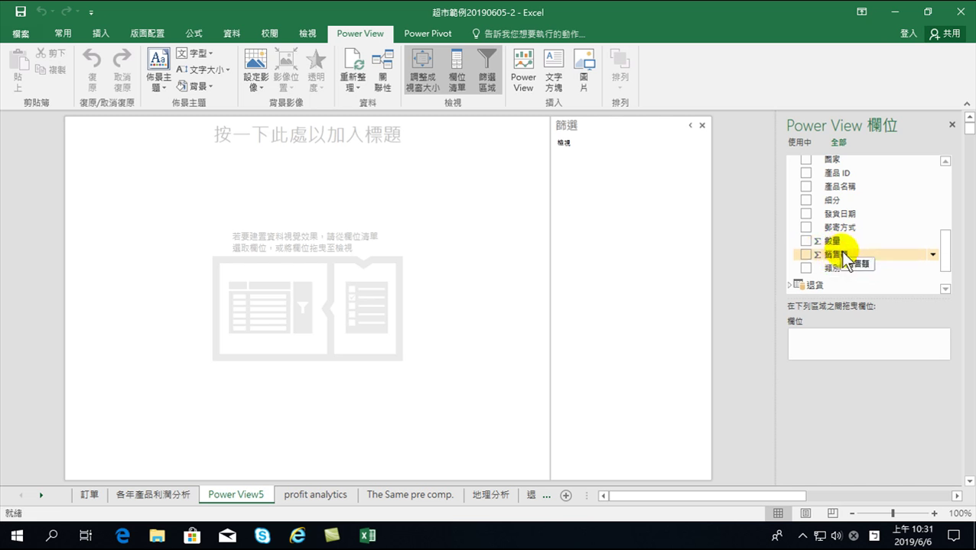
pyautogui.click(812, 284)
pyautogui.scroll(-3, 822, 256)
pyautogui.click(805, 175)
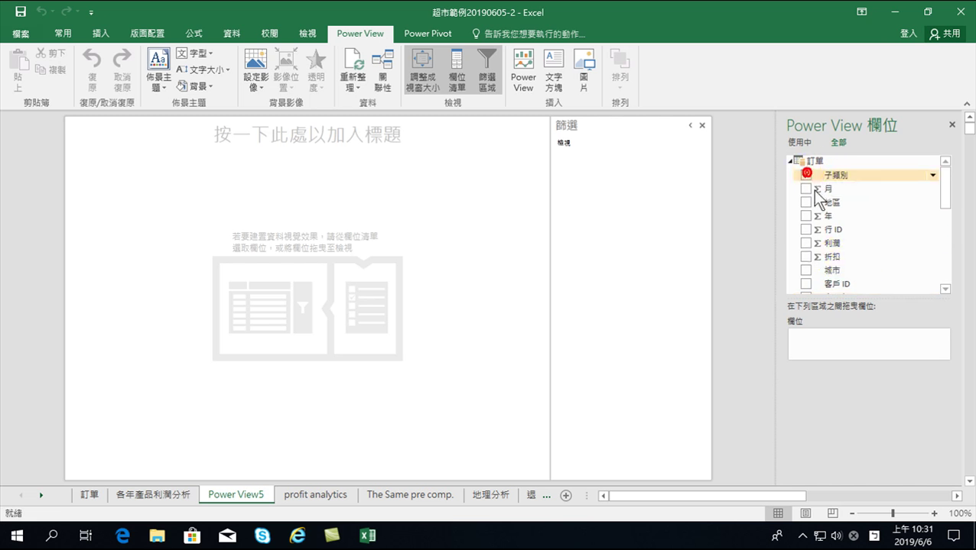
pyautogui.scroll(-5, 831, 229)
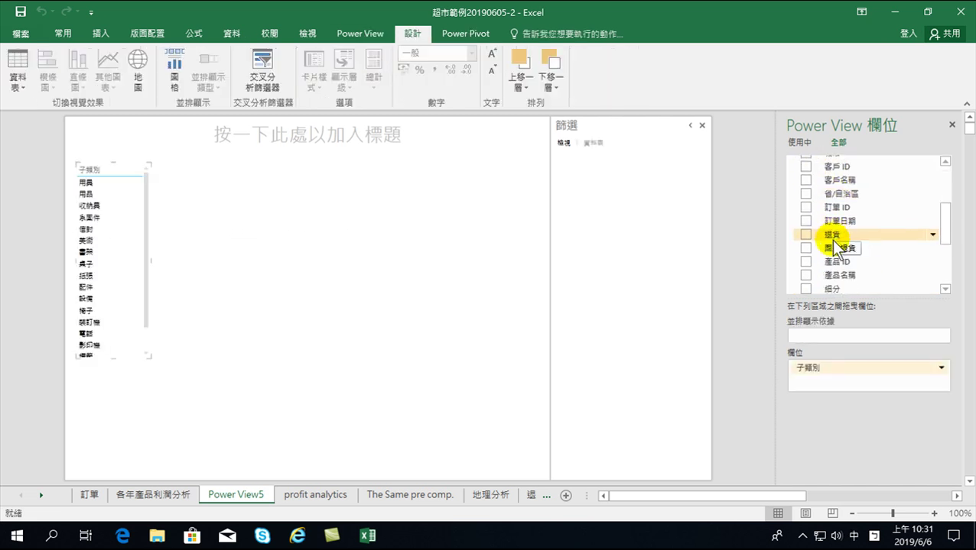
pyautogui.click(805, 240)
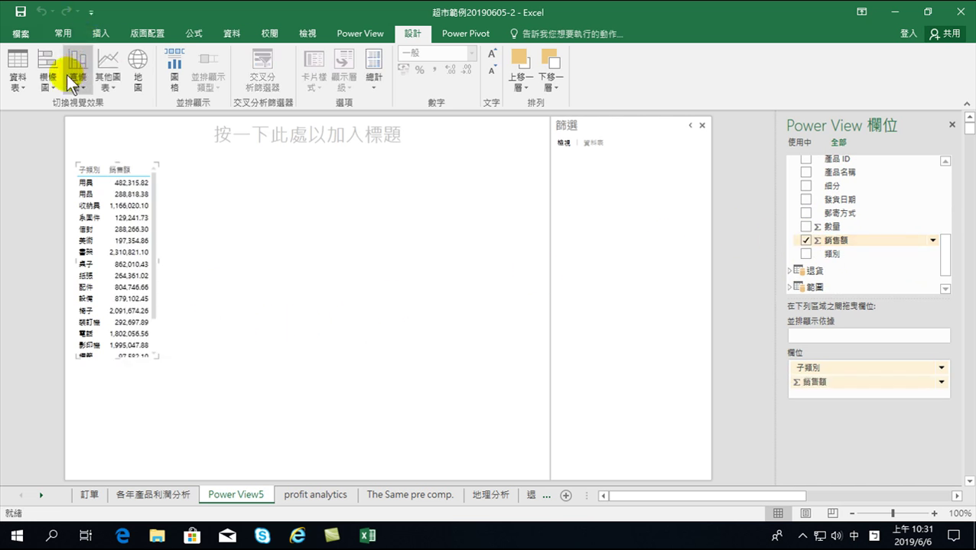
# Turn the table into a 群組直條圖 clustered column chart and stretch it wide and short.
pyautogui.click(51, 79)
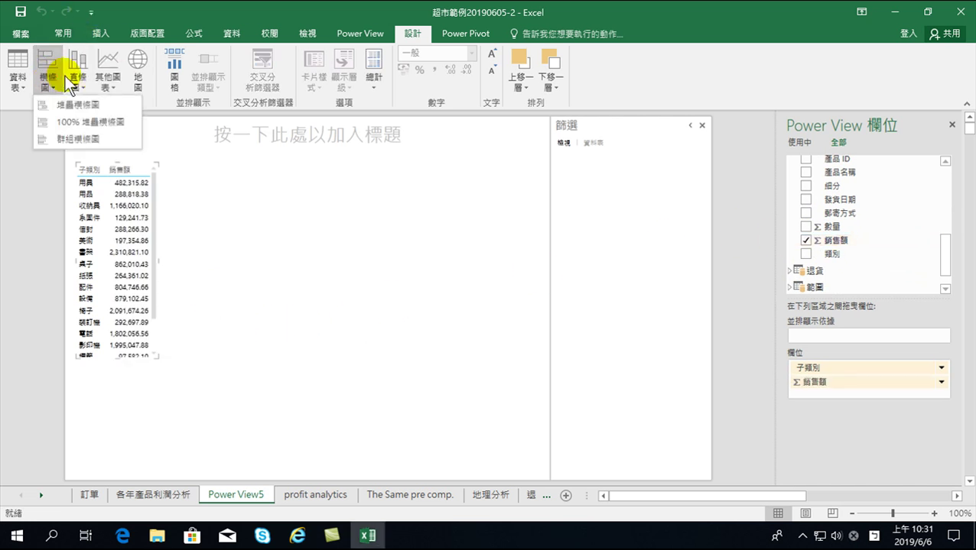
pyautogui.click(78, 80)
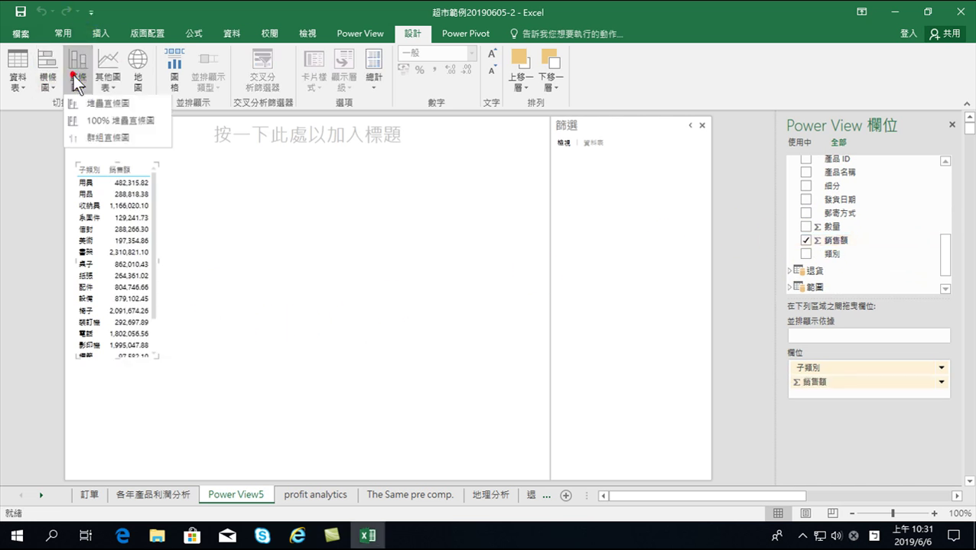
pyautogui.click(94, 138)
pyautogui.moveTo(156, 356); pyautogui.dragTo(545, 281)
# Shorten the sales column chart on Power View5 to free space below it.
pyautogui.click(165, 305)
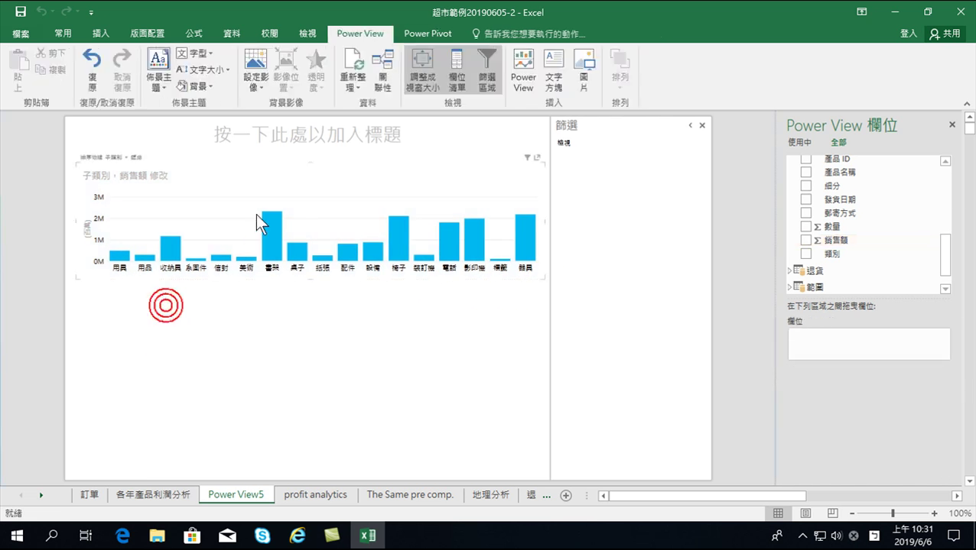
pyautogui.click(260, 215)
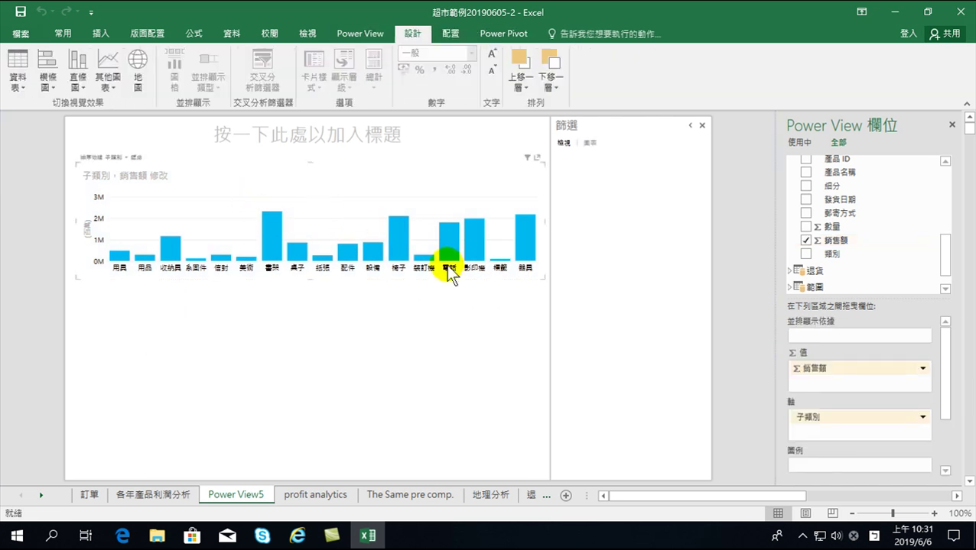
pyautogui.moveTo(543, 277)
pyautogui.mouseDown()
pyautogui.moveTo(542, 251)
pyautogui.moveTo(543, 262)
pyautogui.mouseUp()
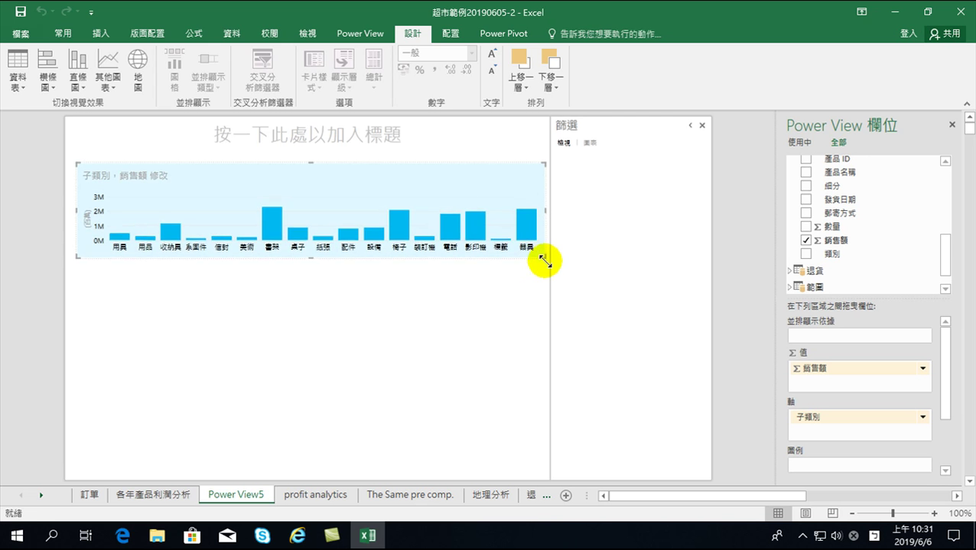
pyautogui.click(425, 291)
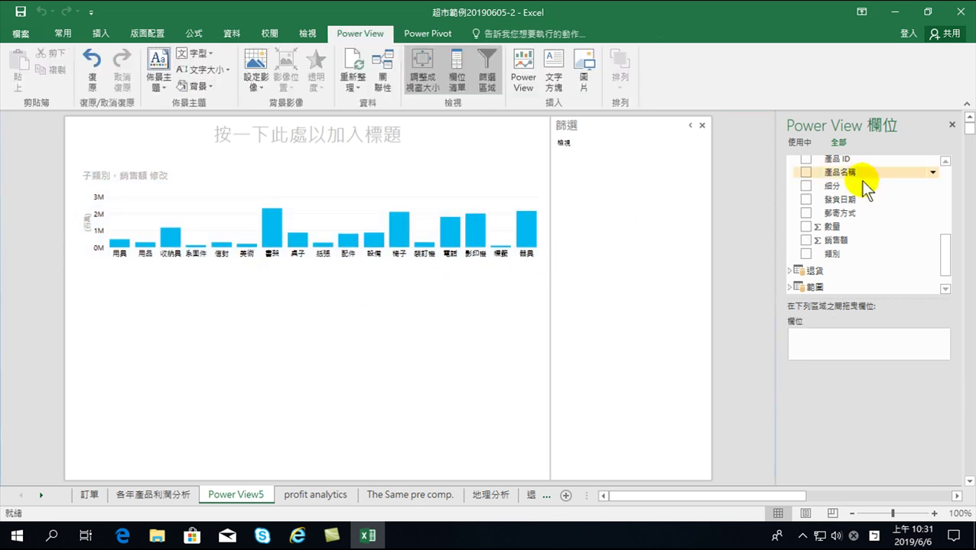
# Create a new table of 利潤 by 子類別 beneath the sales chart.
pyautogui.moveTo(944, 257); pyautogui.dragTo(945, 212)
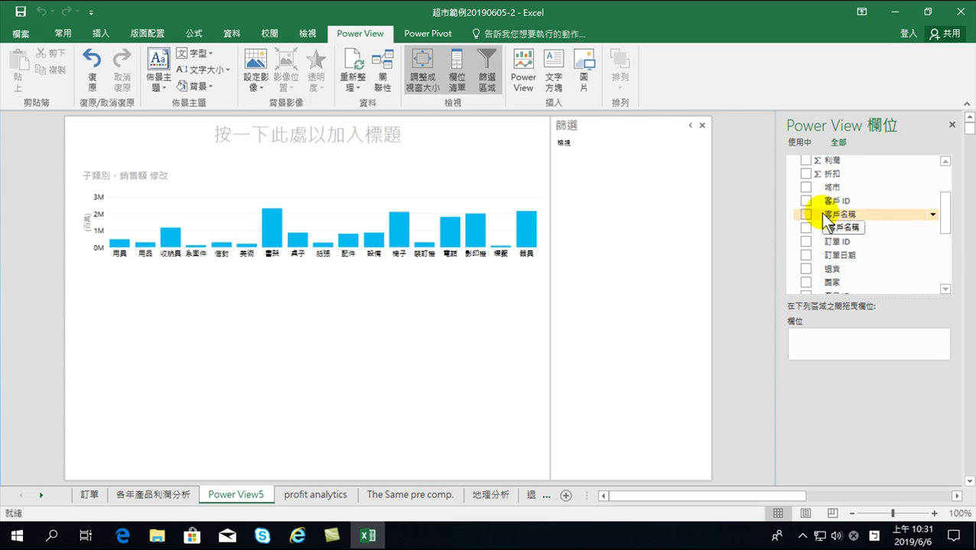
pyautogui.scroll(3, 822, 214)
pyautogui.scroll(2, 810, 192)
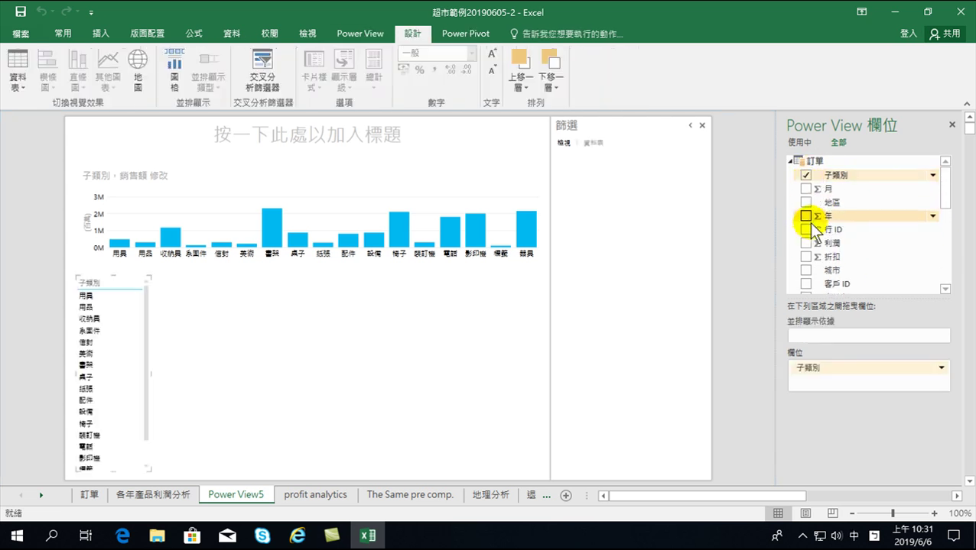
pyautogui.scroll(-3, 850, 233)
pyautogui.scroll(-2, 850, 236)
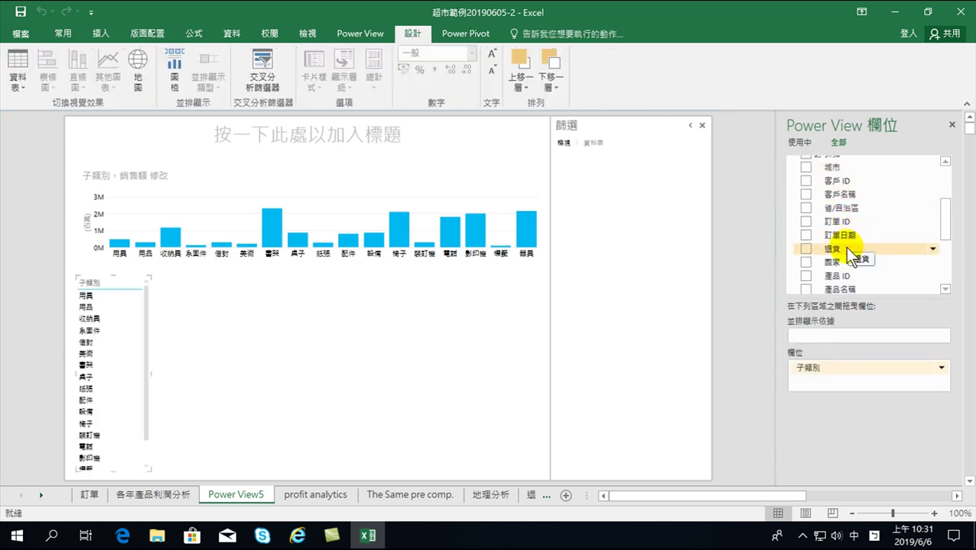
pyautogui.scroll(-2, 845, 247)
pyautogui.scroll(-1, 846, 250)
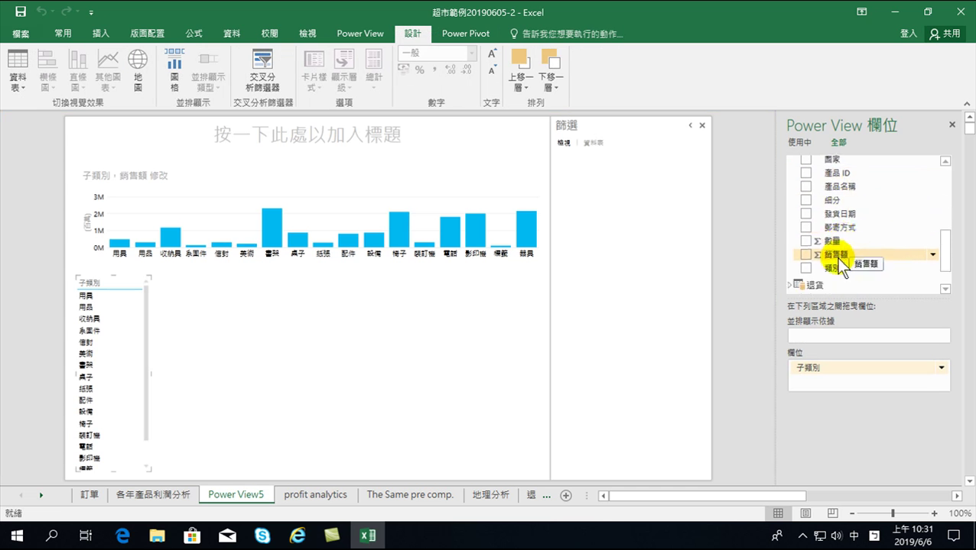
pyautogui.scroll(2, 834, 253)
pyautogui.scroll(2, 824, 229)
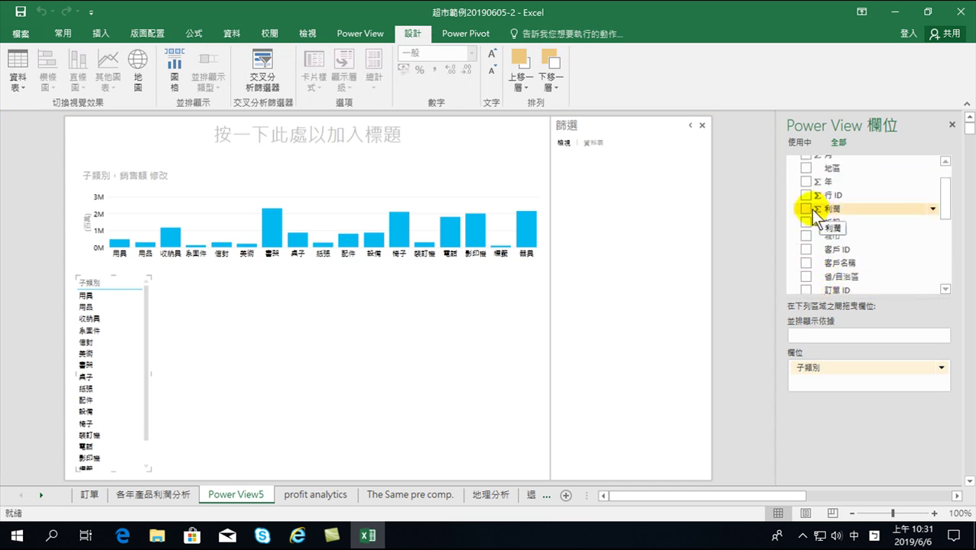
pyautogui.click(805, 208)
pyautogui.click(77, 80)
# Turn the profit table into a clustered column chart and compare bars, noting 桌子's negative profit.
pyautogui.click(95, 139)
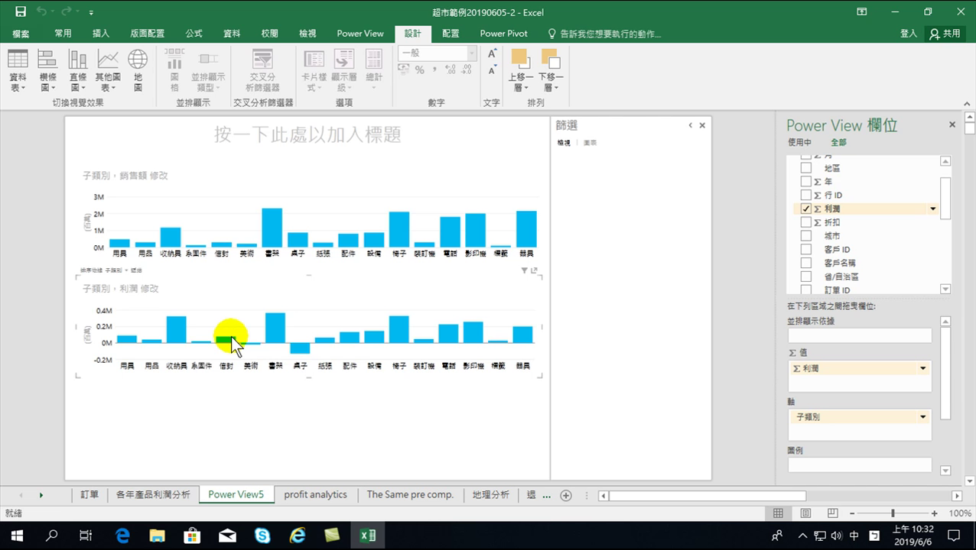
pyautogui.moveTo(300, 243)
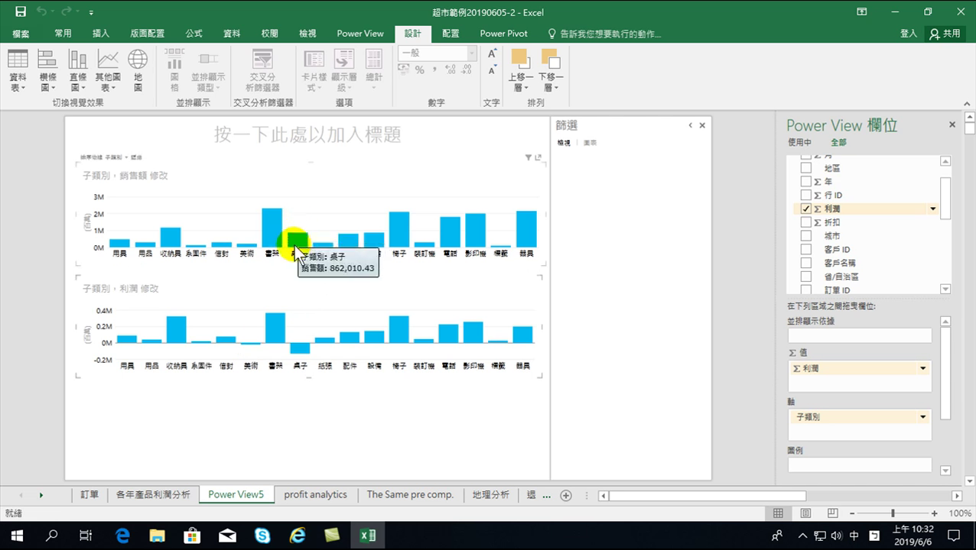
pyautogui.moveTo(298, 368)
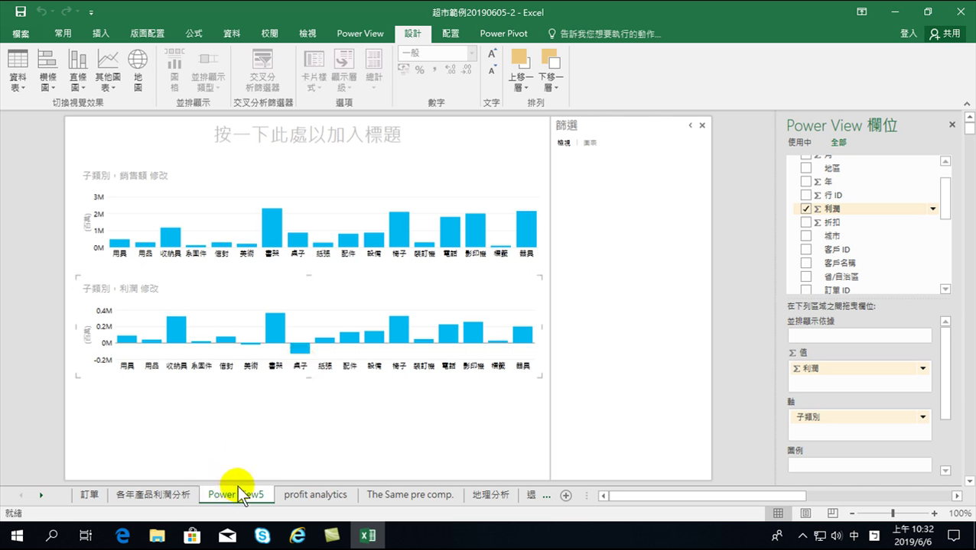
# Switch to the 訂單 sheet and check row 9925's 利潤 and 銷售額 values.
pyautogui.click(93, 491)
pyautogui.scroll(7, 870, 188)
pyautogui.scroll(7, 870, 188)
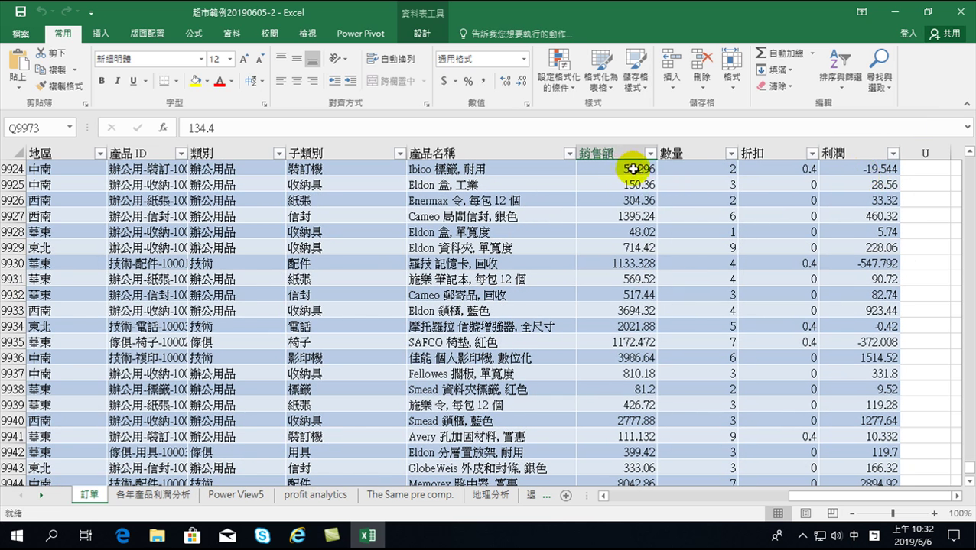
pyautogui.click(872, 185)
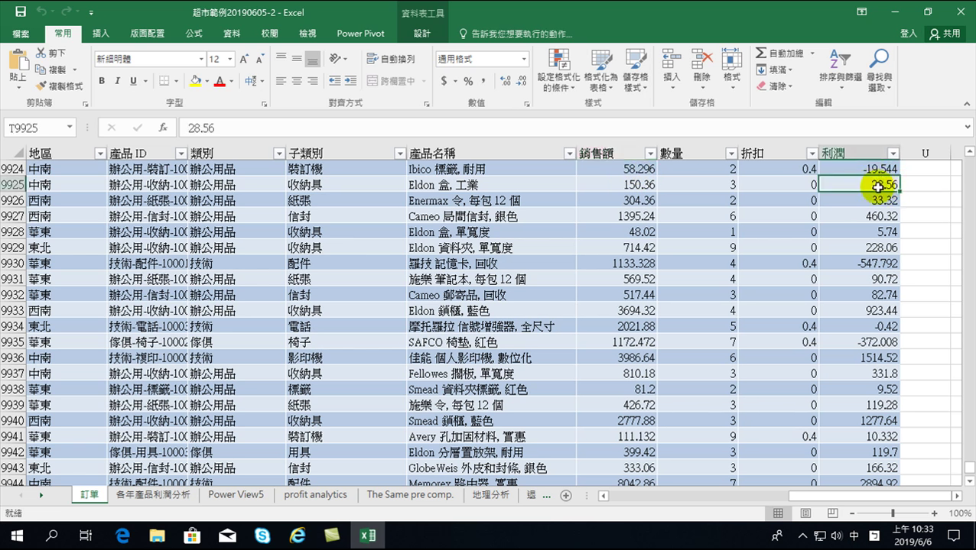
pyautogui.click(616, 185)
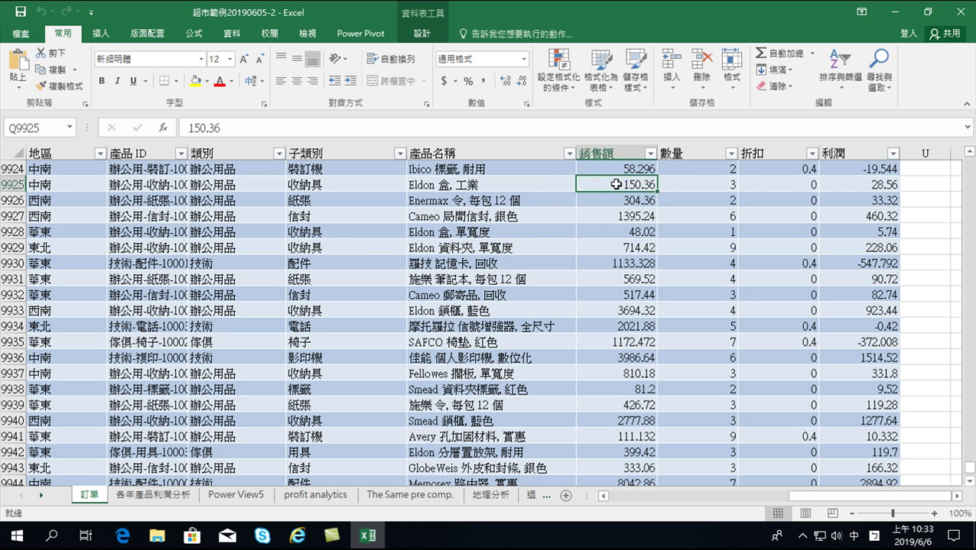
pyautogui.click(627, 186)
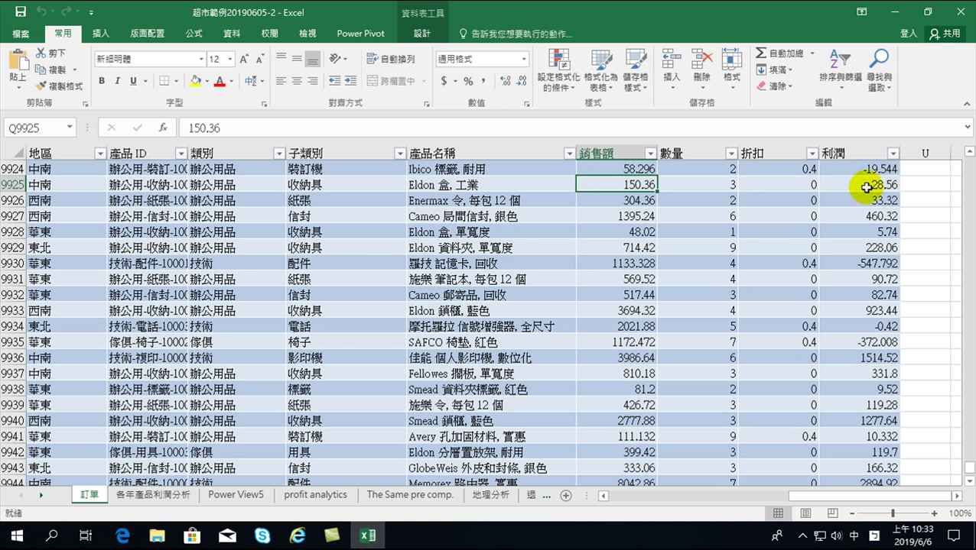
pyautogui.click(927, 185)
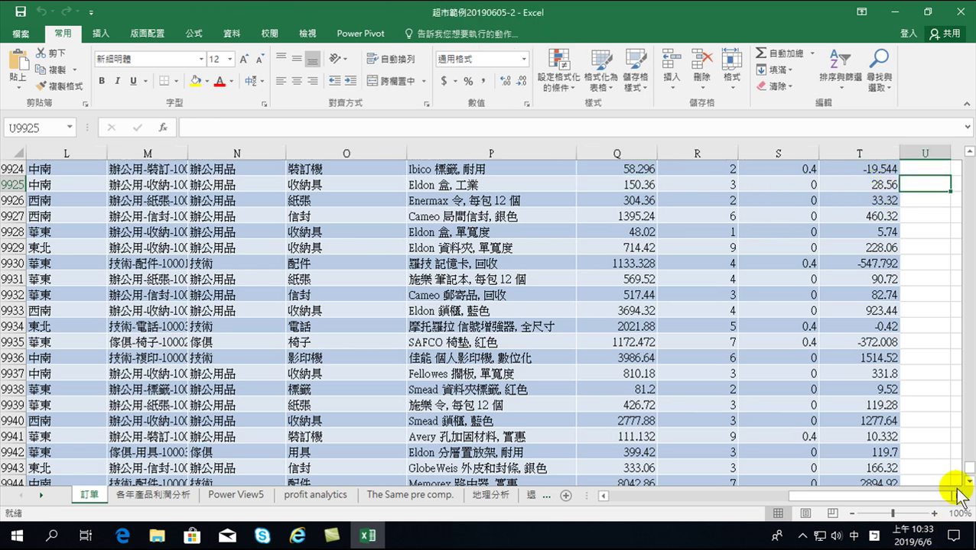
# Enter the profit margin =28/150 in V9925 and format it as a percentage (18.67%).
pyautogui.click(956, 496)
pyautogui.click(956, 496)
pyautogui.click(812, 185)
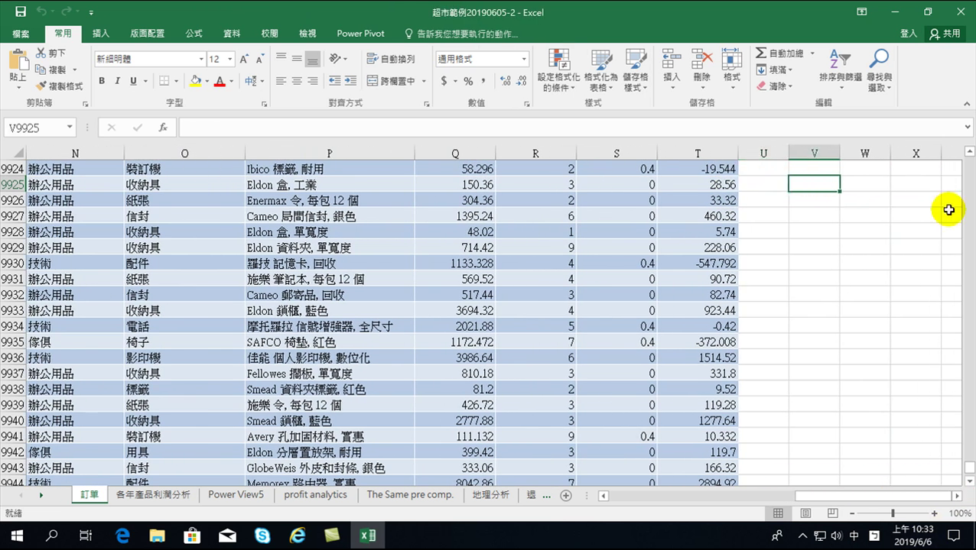
pyautogui.write('+28/')
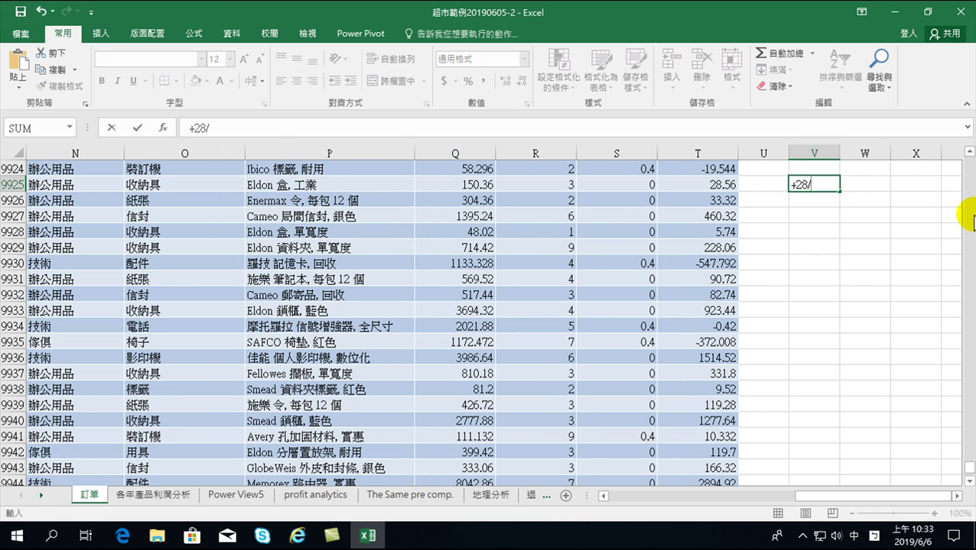
pyautogui.press('Return')
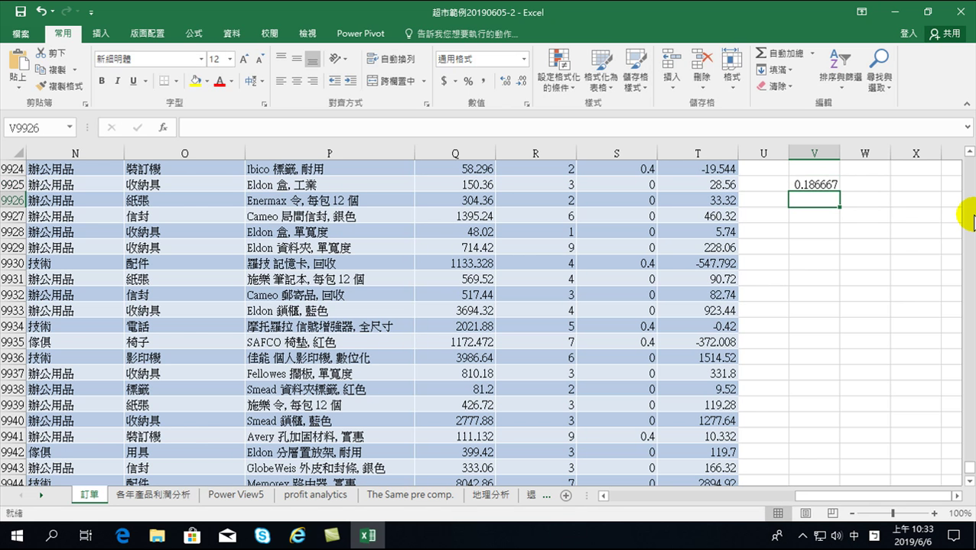
pyautogui.click(815, 185)
pyautogui.hotkey('ctrl', 'shift', '5')
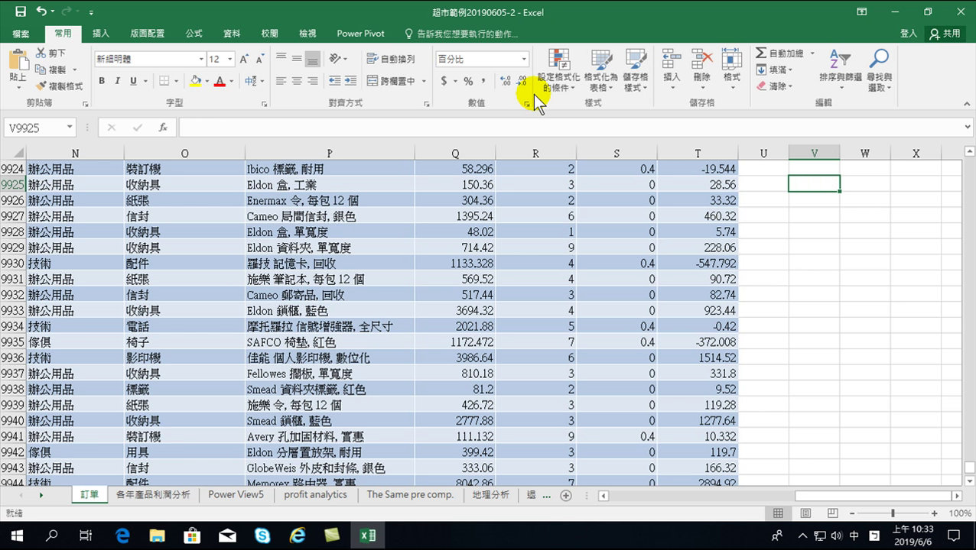
# Open the 訂單 table in the Power Pivot data model and select the first empty 加入資料行 cell.
pyautogui.click(416, 280)
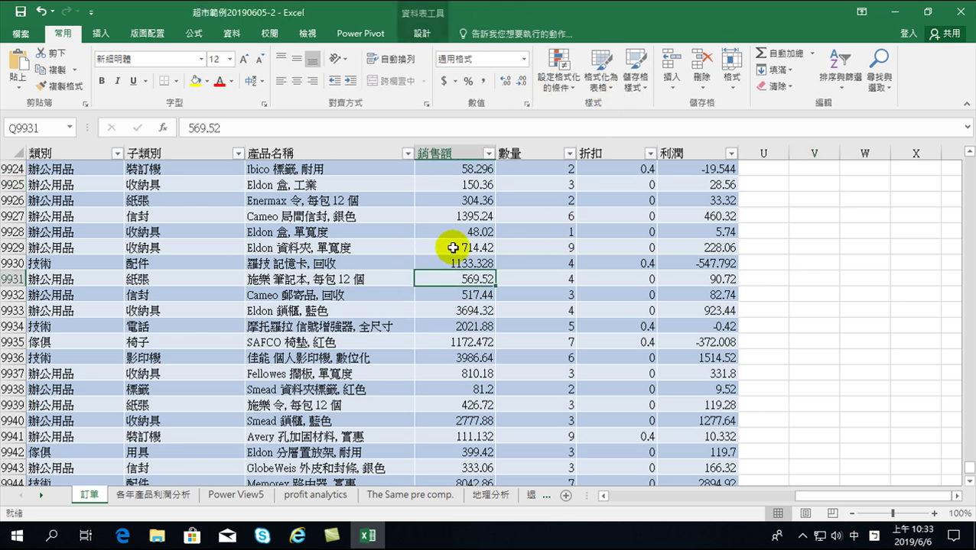
pyautogui.click(353, 33)
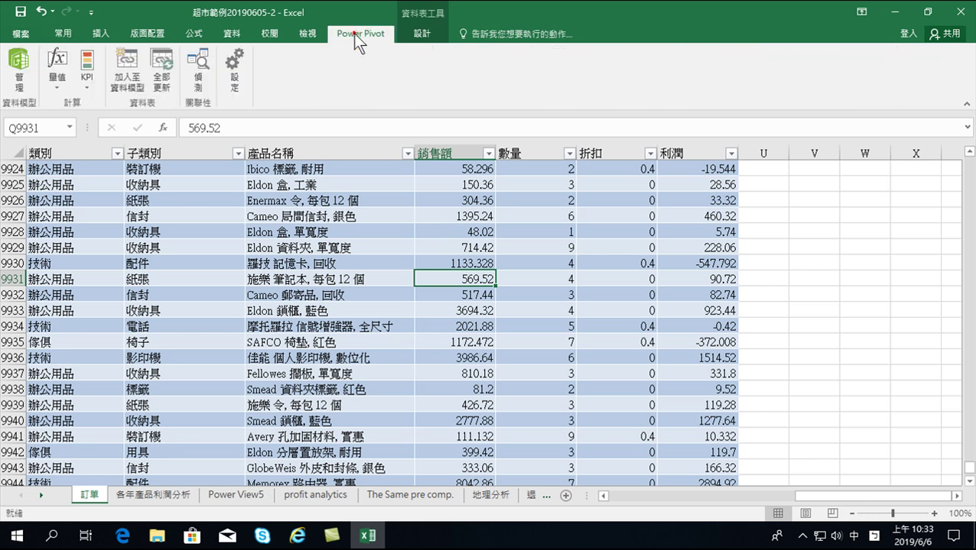
pyautogui.click(16, 77)
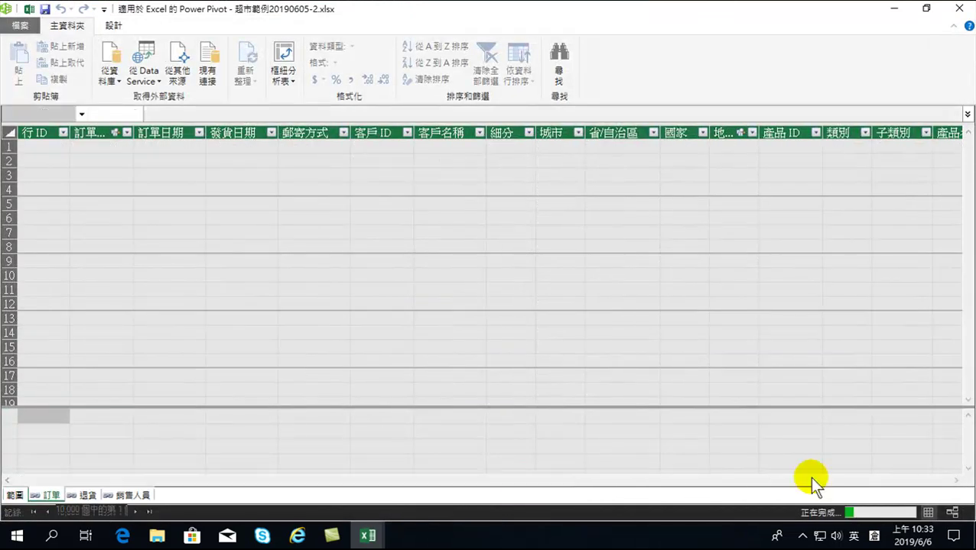
pyautogui.moveTo(621, 481); pyautogui.dragTo(776, 489)
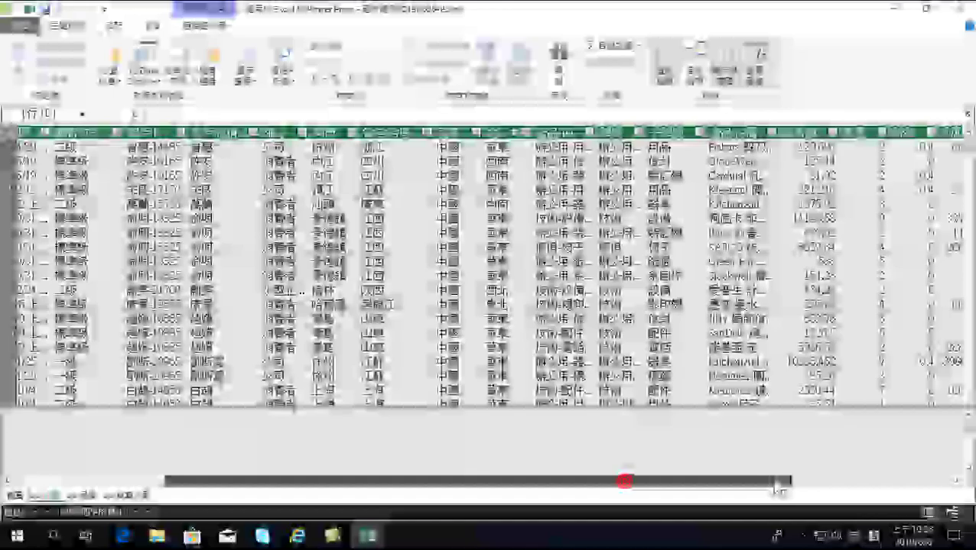
pyautogui.click(957, 481)
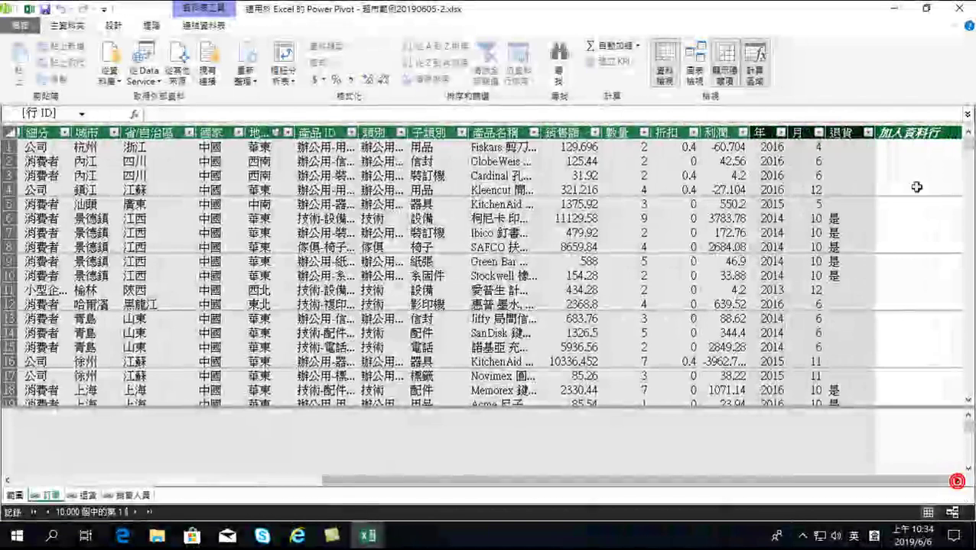
pyautogui.click(893, 147)
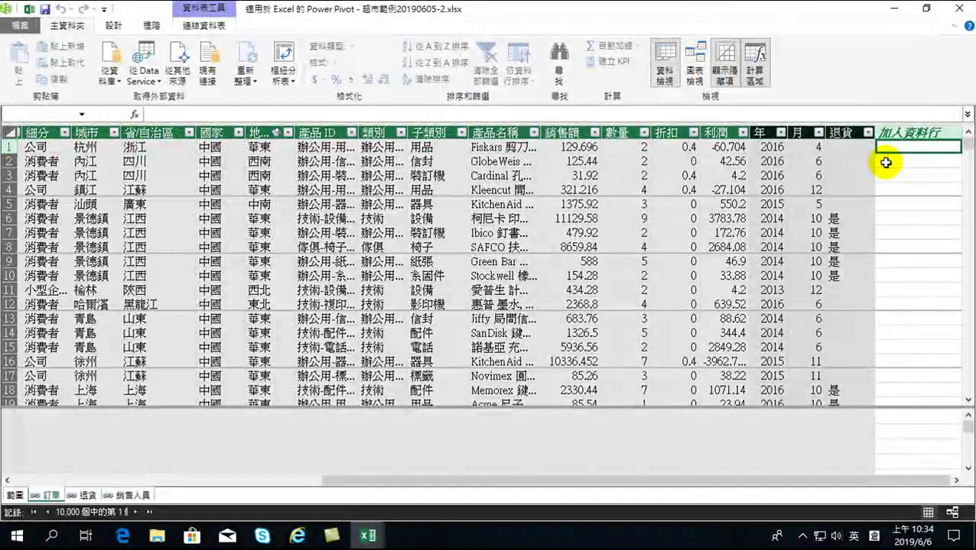
# Start the 獲利率 column formula with '訂單'[利潤] as the numerator.
pyautogui.write('=')
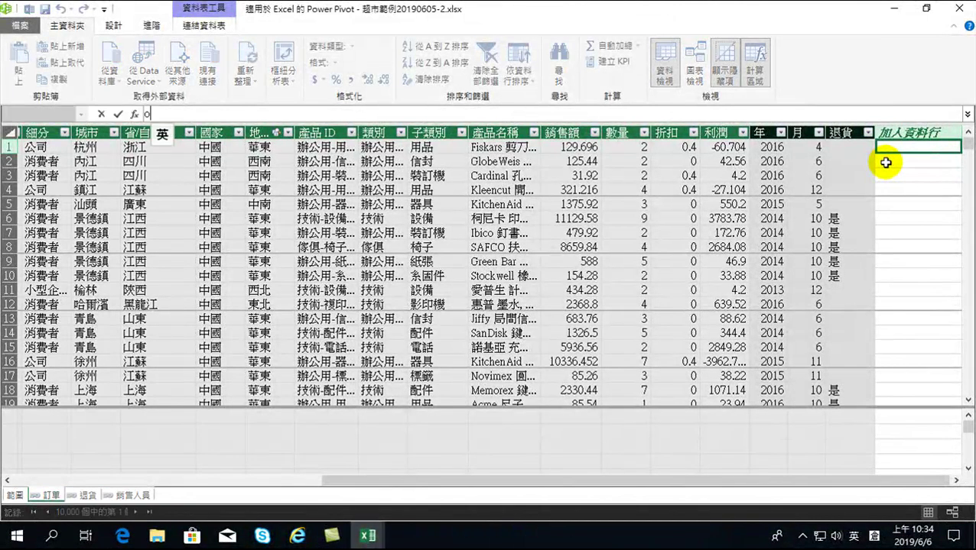
pyautogui.press('shift')
pyautogui.write('大竹')
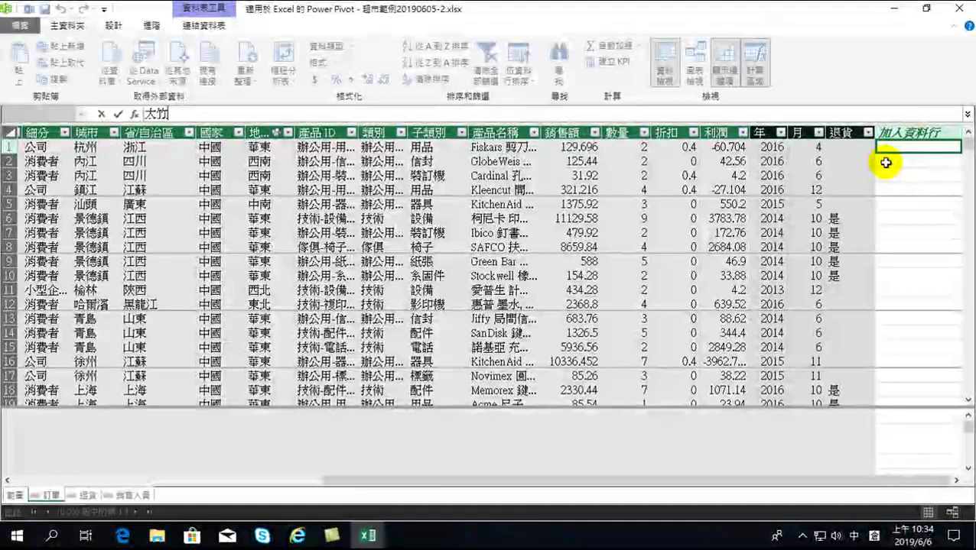
pyautogui.write('廿人利率:=')
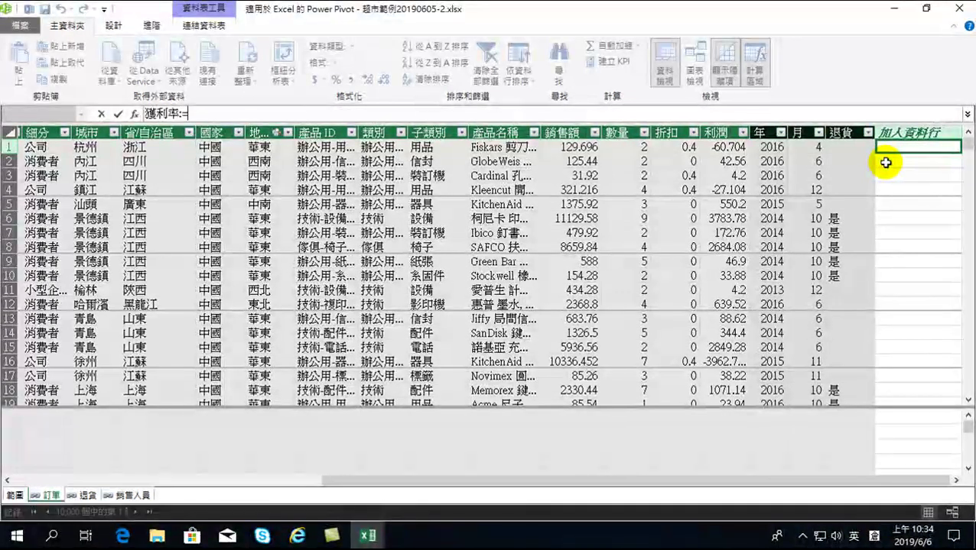
pyautogui.write("'")
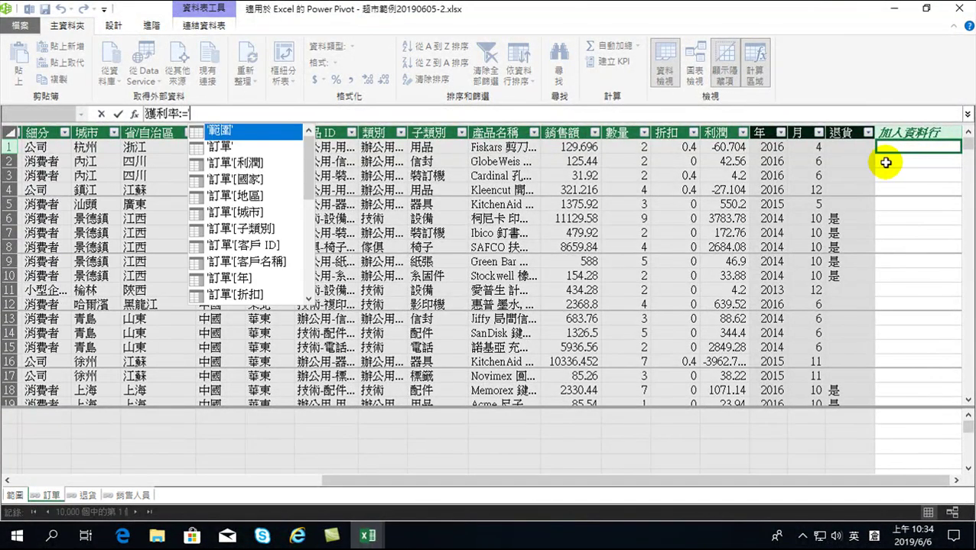
pyautogui.press('Down')
pyautogui.press('Down')
pyautogui.press('Down')
pyautogui.press('Down')
pyautogui.press('Down')
pyautogui.press('Down')
pyautogui.press('Down')
pyautogui.press('Down')
pyautogui.press('Down')
pyautogui.press('Down')
pyautogui.press('Down')
pyautogui.press('Down')
pyautogui.press('Down')
pyautogui.press('Down')
pyautogui.press('Down')
pyautogui.press('Down')
pyautogui.press('Down')
pyautogui.press('Up')
pyautogui.press('Up')
pyautogui.press('Up')
pyautogui.press('Up')
pyautogui.press('Up')
pyautogui.press('Up')
pyautogui.press('Up')
pyautogui.press('Up')
pyautogui.press('Up')
pyautogui.press('Up')
pyautogui.press('Up')
pyautogui.press('Up')
pyautogui.press('Up')
pyautogui.press('Up')
pyautogui.press('Up')
pyautogui.press('Up')
pyautogui.press('Up')
pyautogui.press('Up')
pyautogui.press('Down')
pyautogui.press('Down')
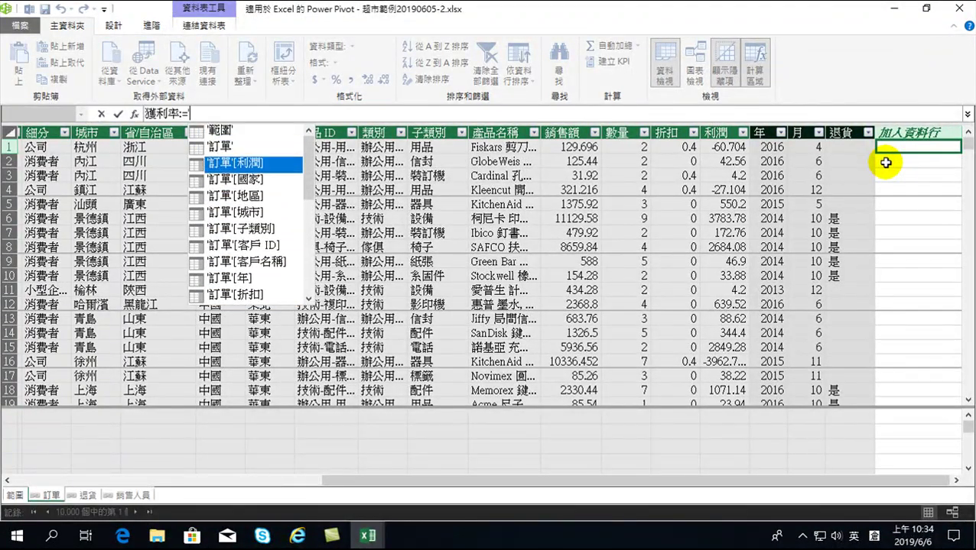
pyautogui.press('Tab')
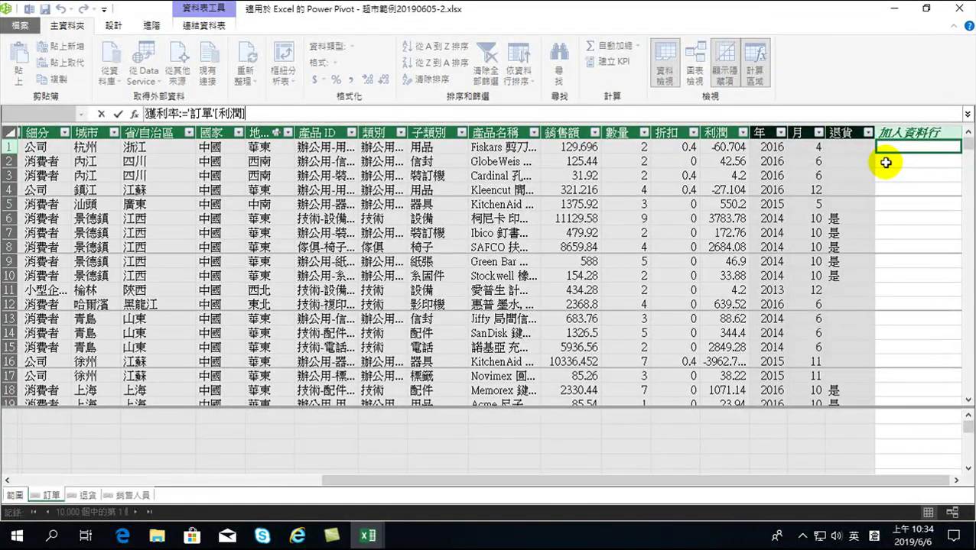
# Divide by '訂單'[銷售額] and commit 獲利率:='訂單'[利潤]/'訂單'[銷售額].
pyautogui.write('/')
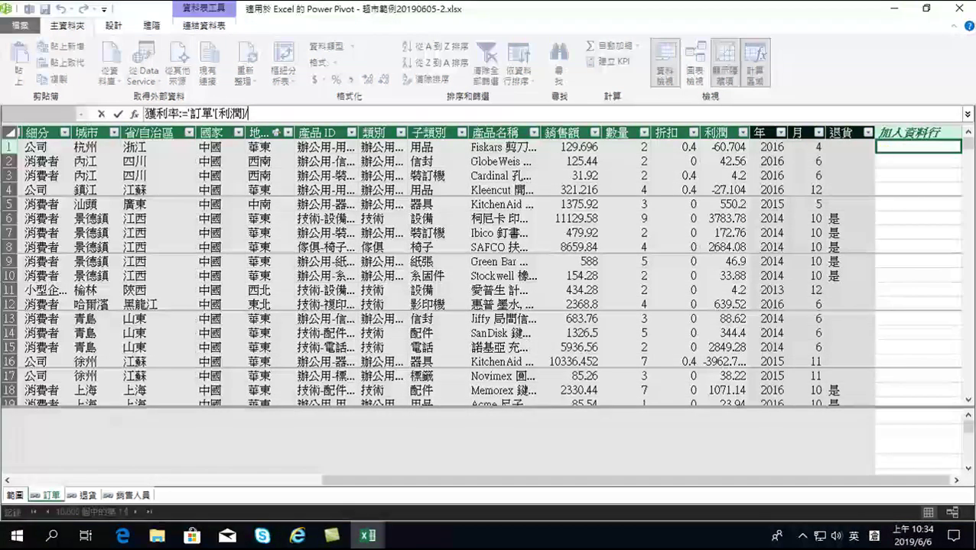
pyautogui.write("'")
pyautogui.press('Down')
pyautogui.press('Down')
pyautogui.press('Down')
pyautogui.press('Down')
pyautogui.press('Down')
pyautogui.press('Down')
pyautogui.press('Down')
pyautogui.press('Down')
pyautogui.press('Down')
pyautogui.press('Down')
pyautogui.press('Down')
pyautogui.press('Down')
pyautogui.press('Down')
pyautogui.press('Down')
pyautogui.press('Down')
pyautogui.press('Down')
pyautogui.press('Down')
pyautogui.press('Down')
pyautogui.press('Down')
pyautogui.press('Down')
pyautogui.press('Down')
pyautogui.press('Down')
pyautogui.press('Down')
pyautogui.press('Down')
pyautogui.press('Up')
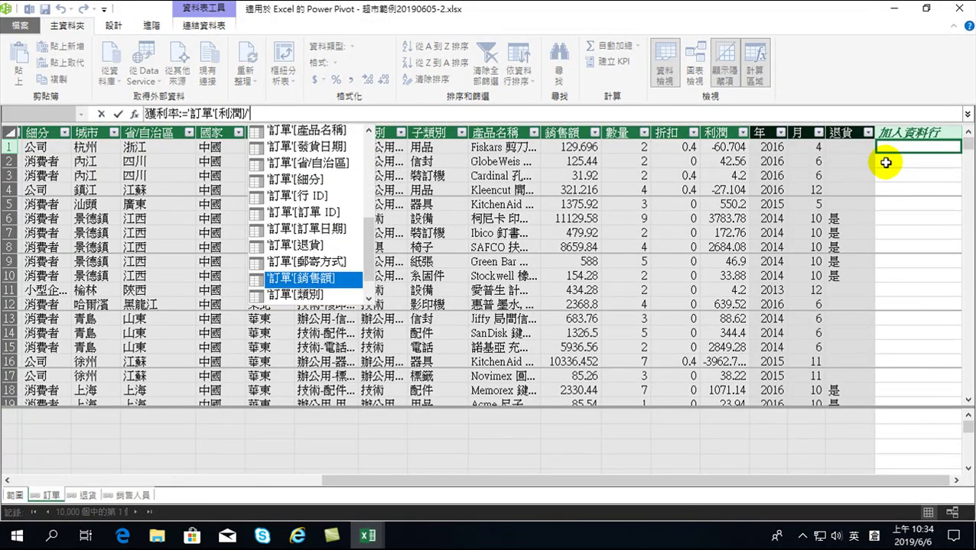
pyautogui.press('Tab')
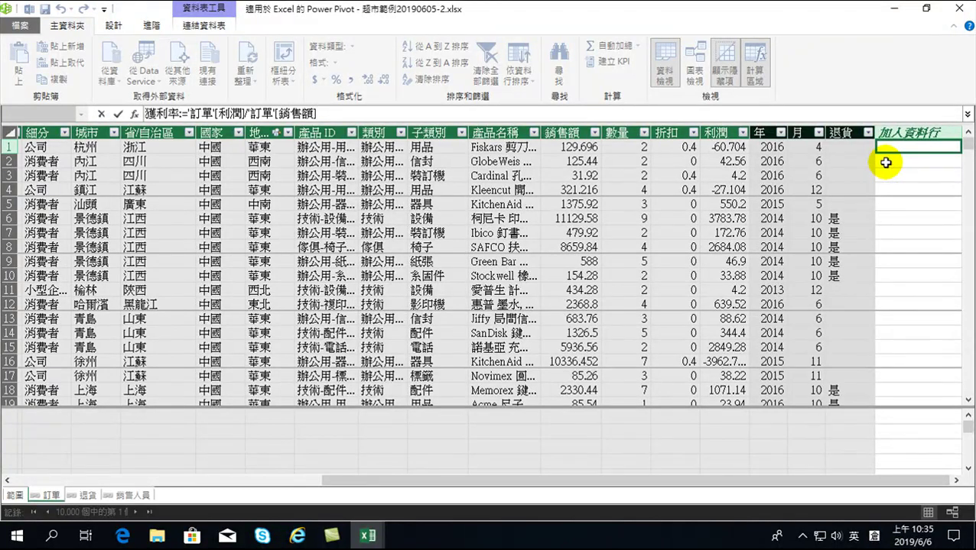
pyautogui.press('Return')
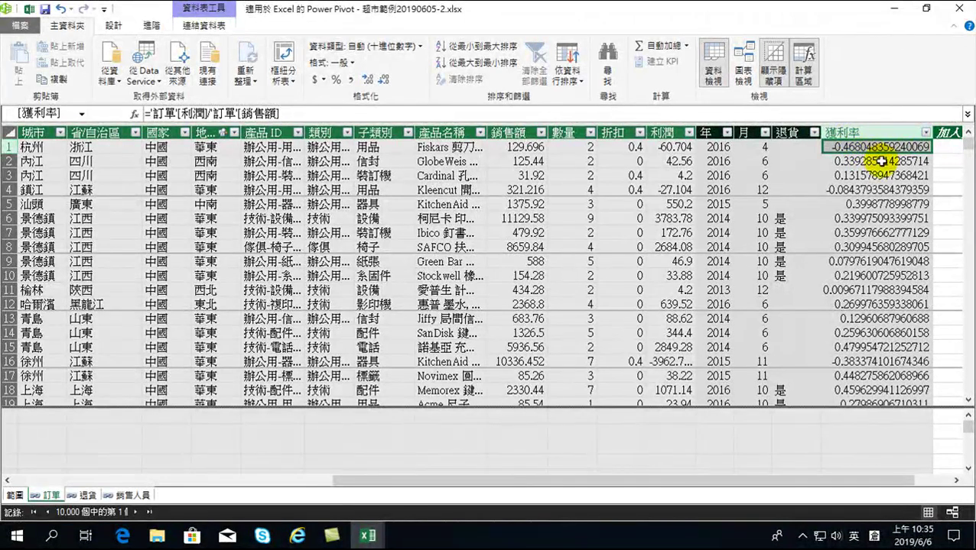
# Format 獲利率 as percentages with one decimal place and close the Power Pivot window.
pyautogui.click(337, 82)
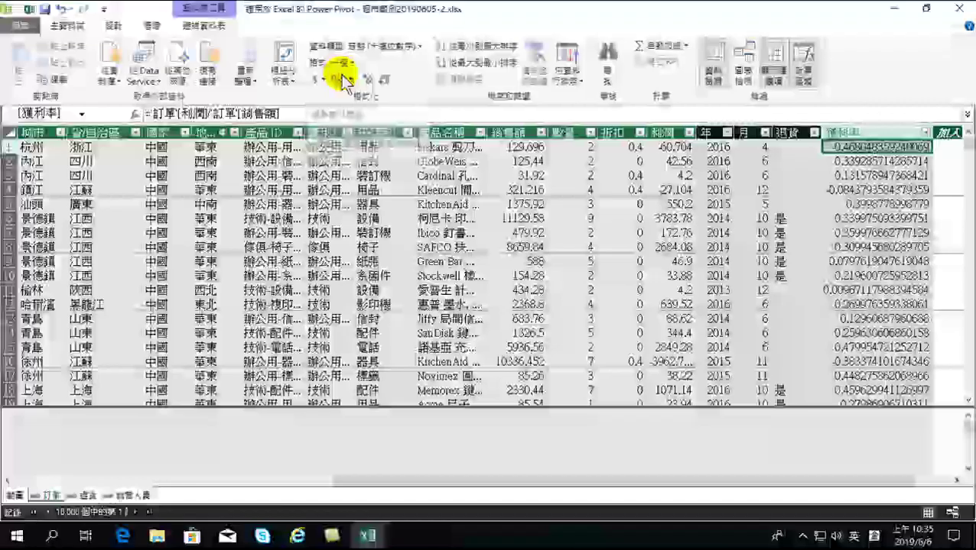
pyautogui.click(337, 81)
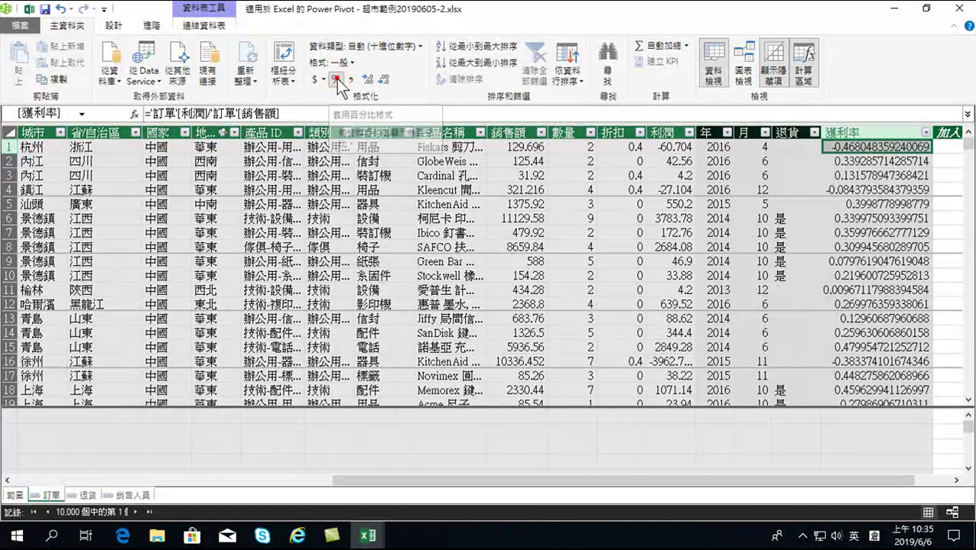
pyautogui.click(381, 79)
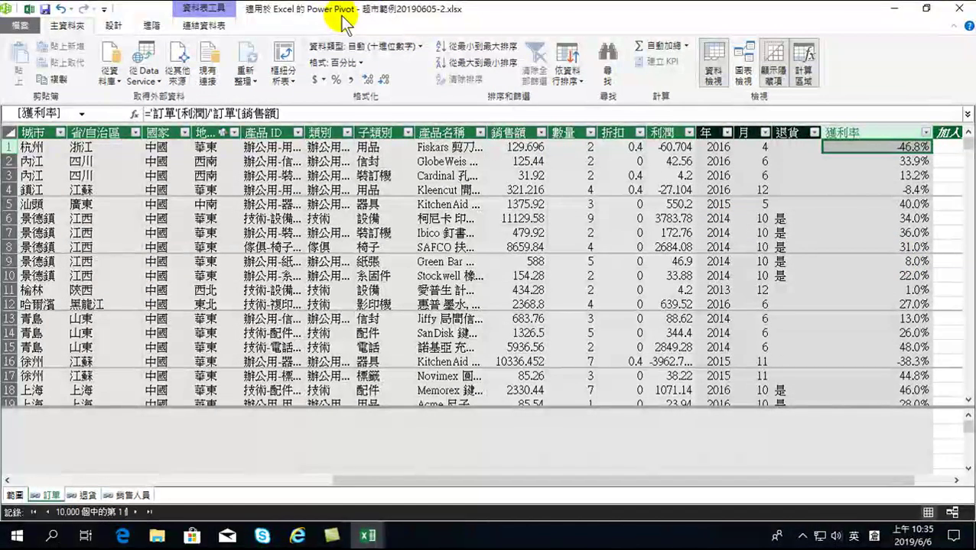
pyautogui.click(960, 9)
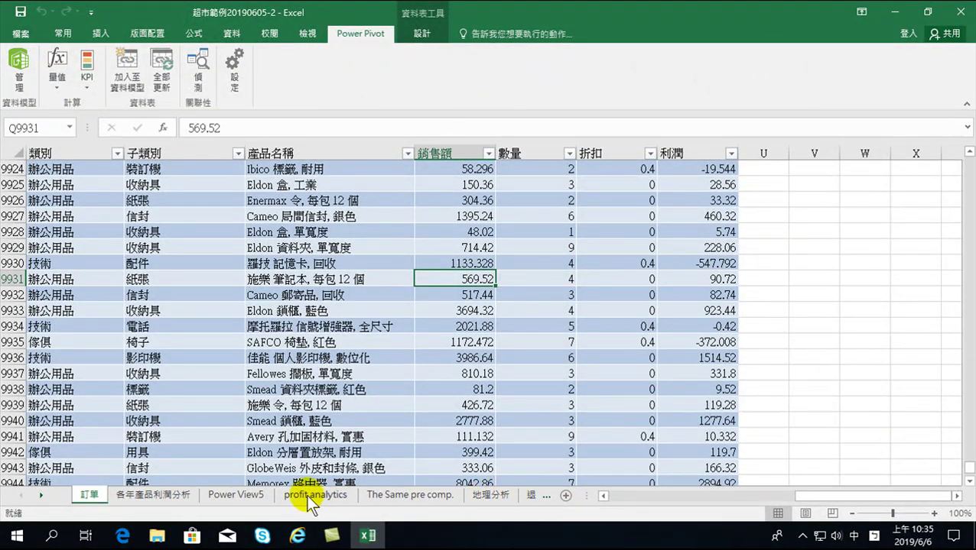
# On the Power View5 sheet, add a table of 子類別 from 訂單 with a 獲利率 column.
pyautogui.click(236, 494)
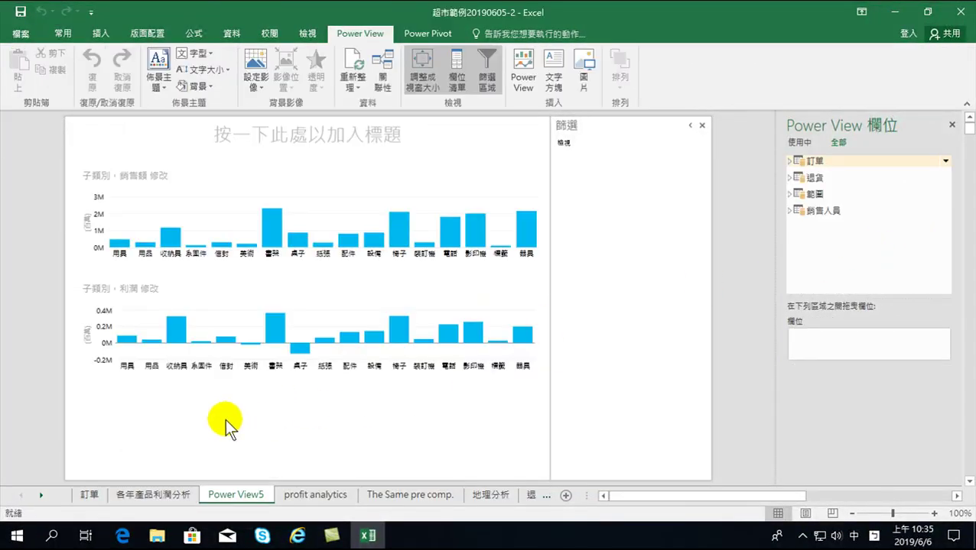
pyautogui.click(195, 418)
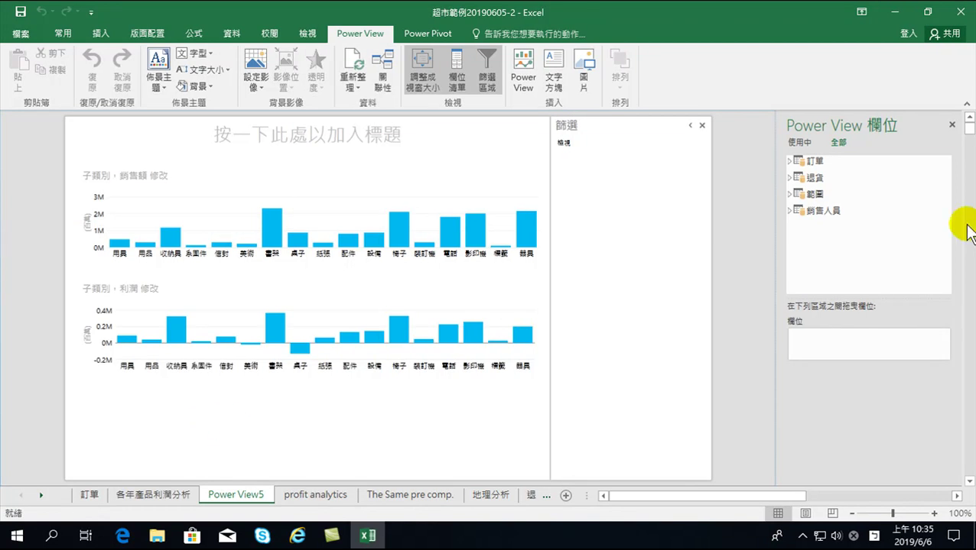
pyautogui.click(789, 161)
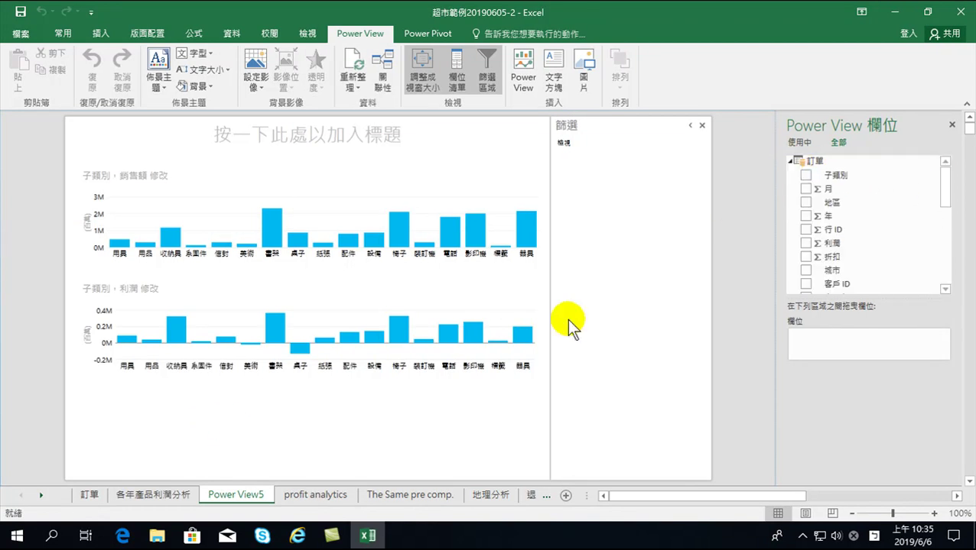
pyautogui.click(805, 175)
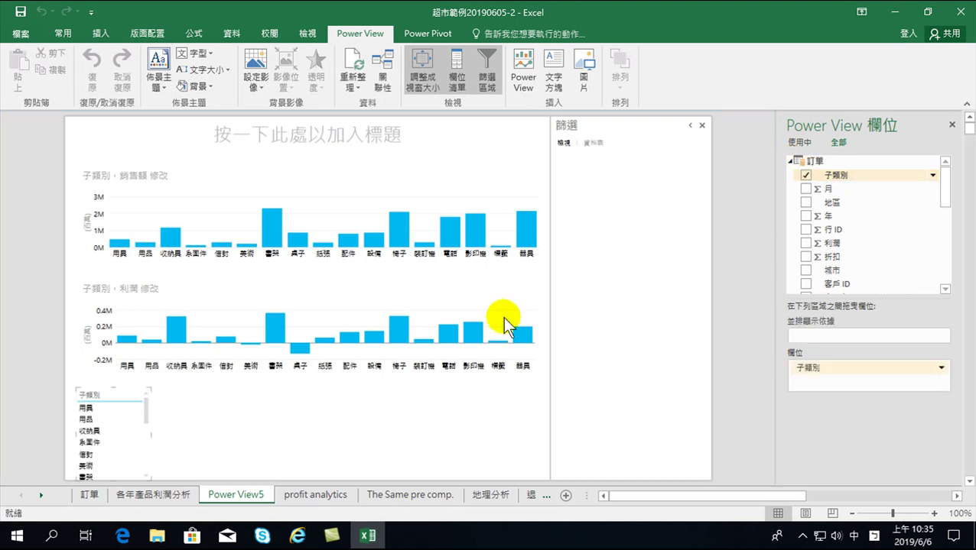
pyautogui.moveTo(949, 187); pyautogui.dragTo(955, 256)
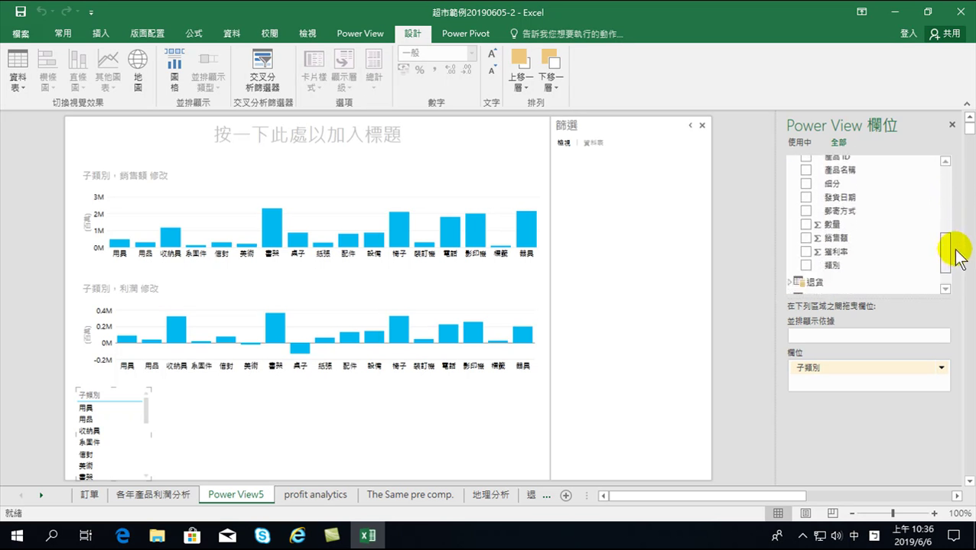
pyautogui.moveTo(955, 257); pyautogui.dragTo(953, 250)
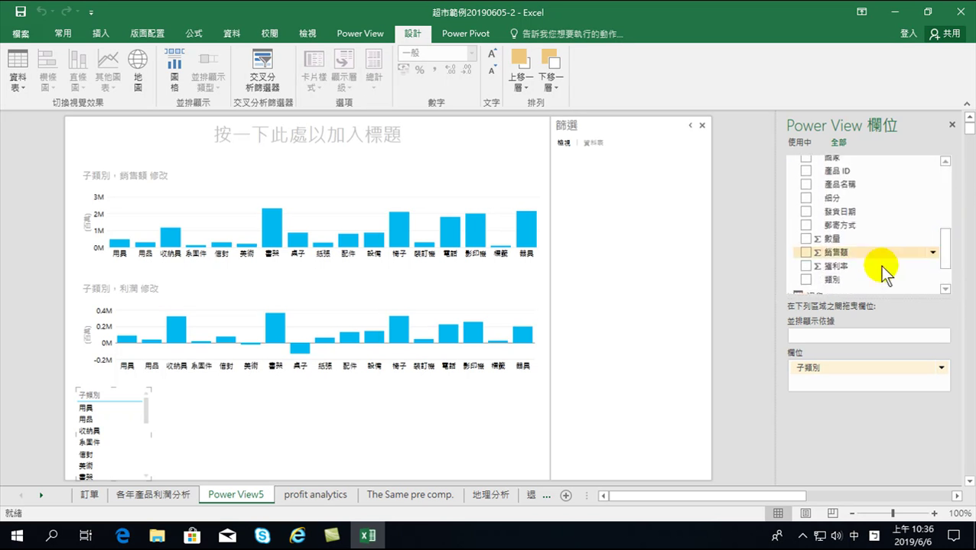
pyautogui.click(805, 266)
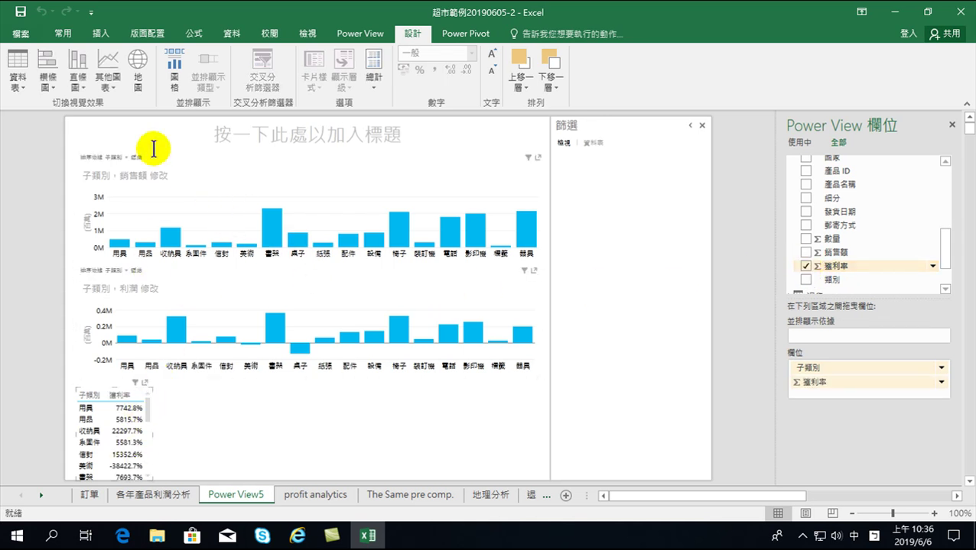
pyautogui.click(112, 84)
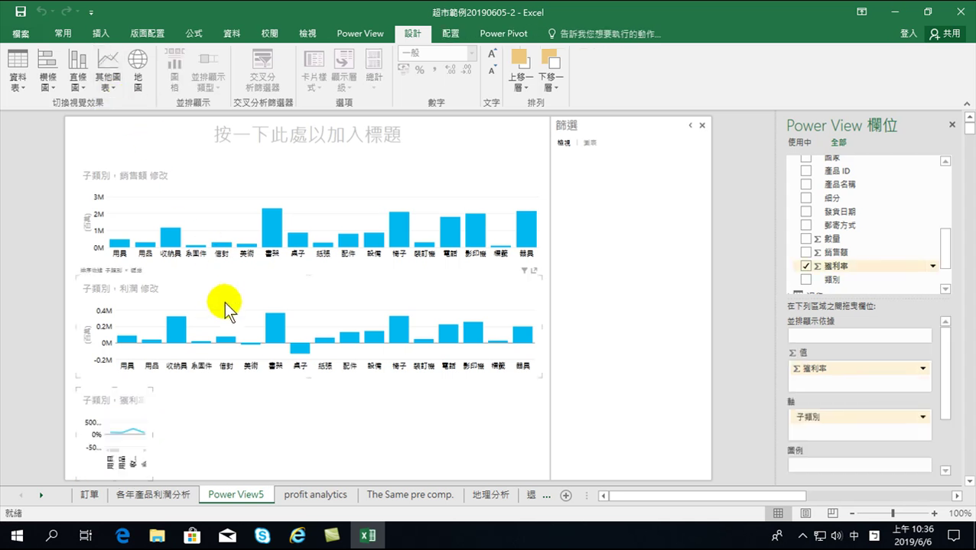
pyautogui.moveTo(149, 475)
pyautogui.mouseDown()
pyautogui.moveTo(525, 460)
pyautogui.moveTo(536, 467)
pyautogui.mouseUp()
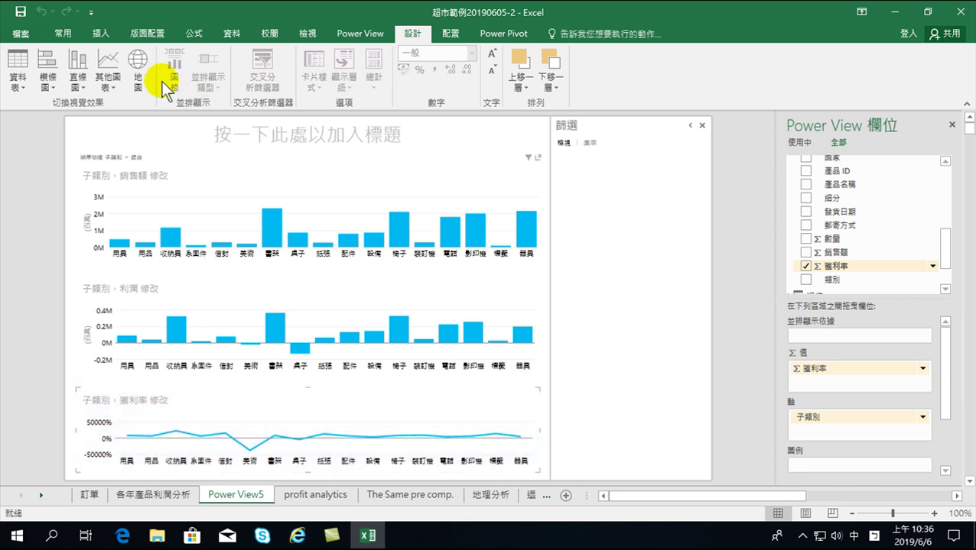
pyautogui.click(78, 83)
pyautogui.click(111, 141)
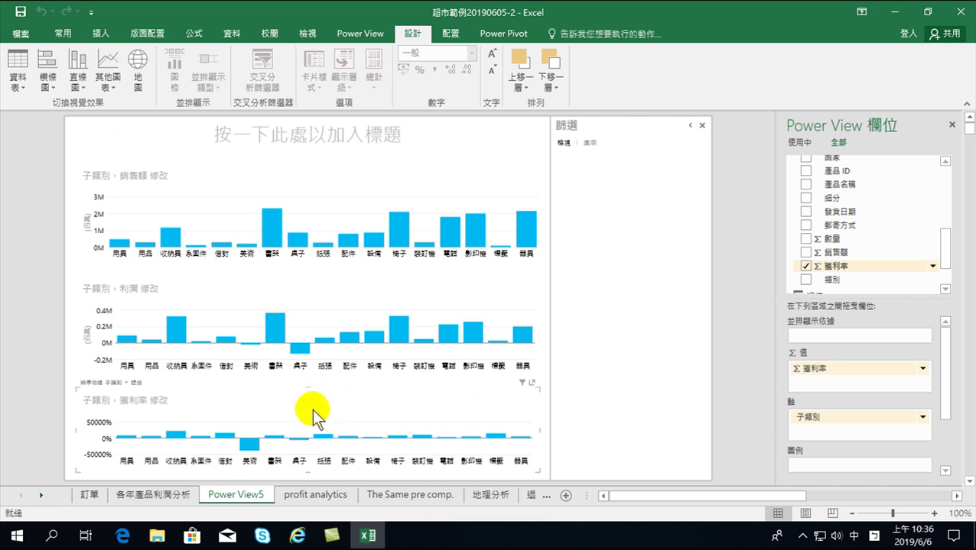
pyautogui.moveTo(308, 388); pyautogui.dragTo(311, 375)
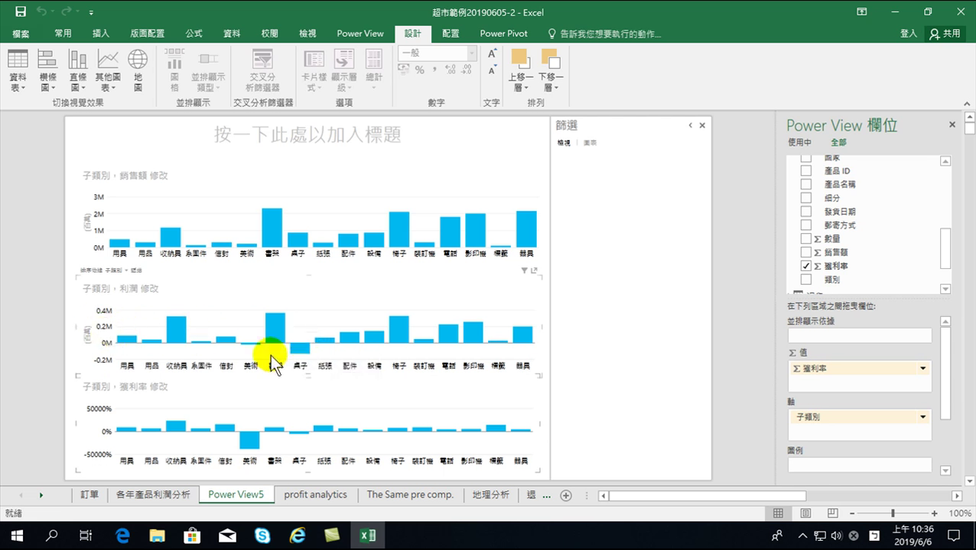
pyautogui.moveTo(302, 354)
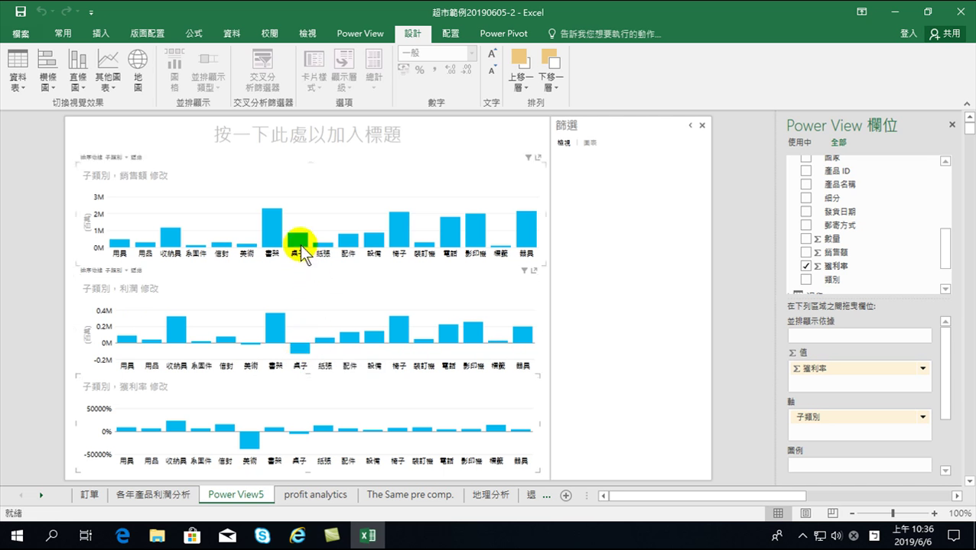
pyautogui.moveTo(302, 246)
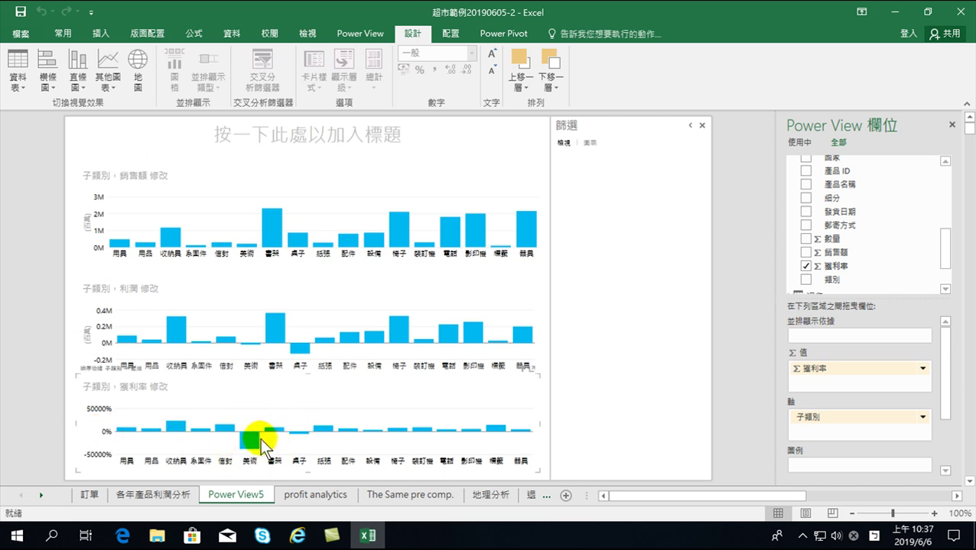
pyautogui.moveTo(245, 442)
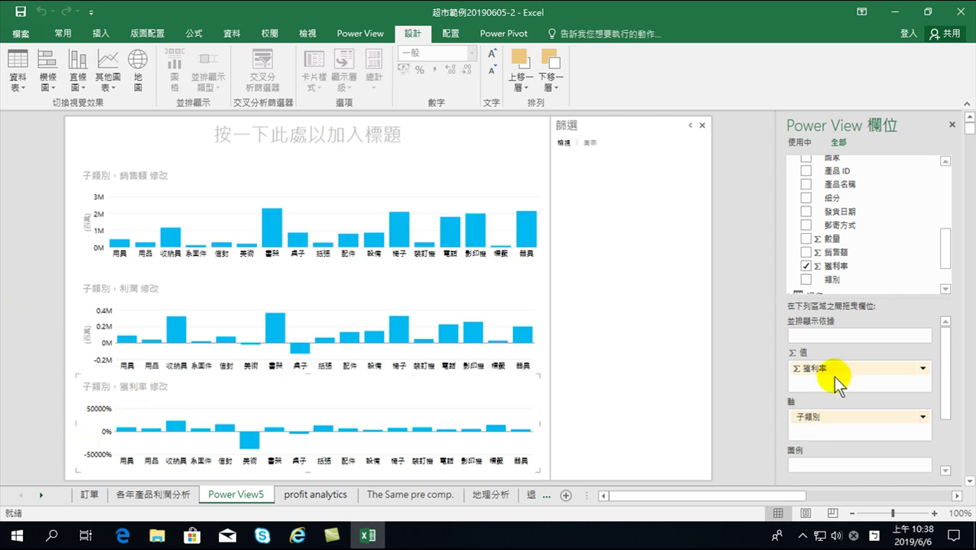
# Summarise the chart's 獲利率 values by 平均 (Average) instead of sum.
pyautogui.click(923, 370)
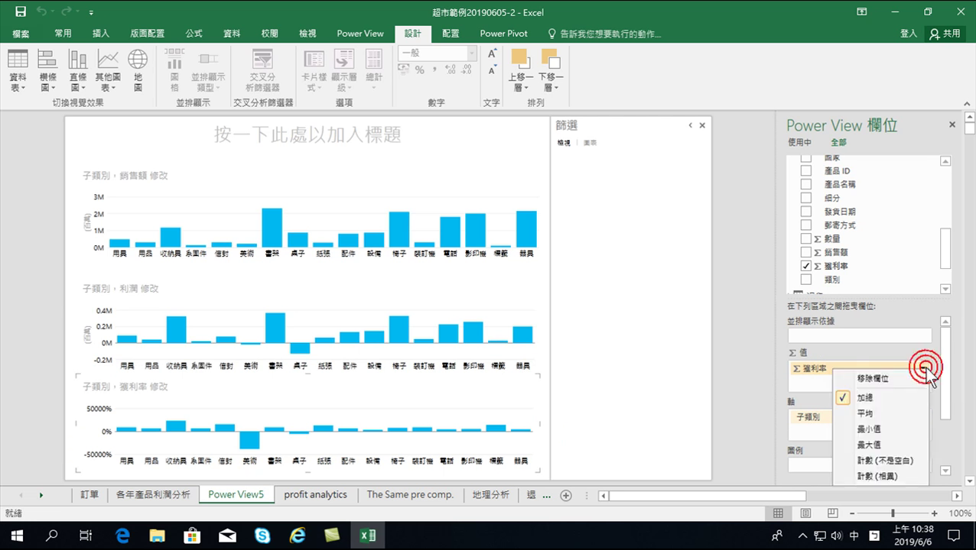
pyautogui.click(864, 409)
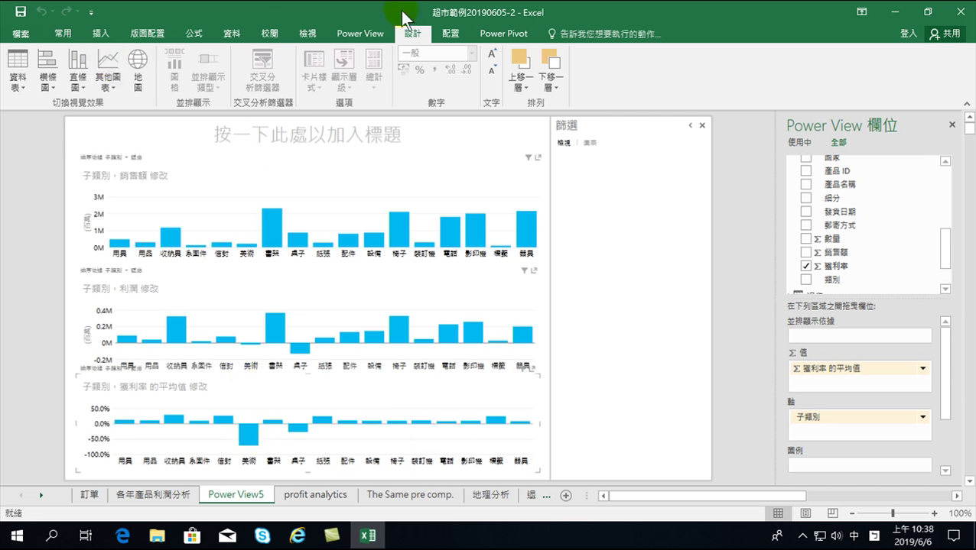
# Add Outside End data labels to the 獲利率 chart's bars.
pyautogui.click(447, 35)
pyautogui.click(77, 77)
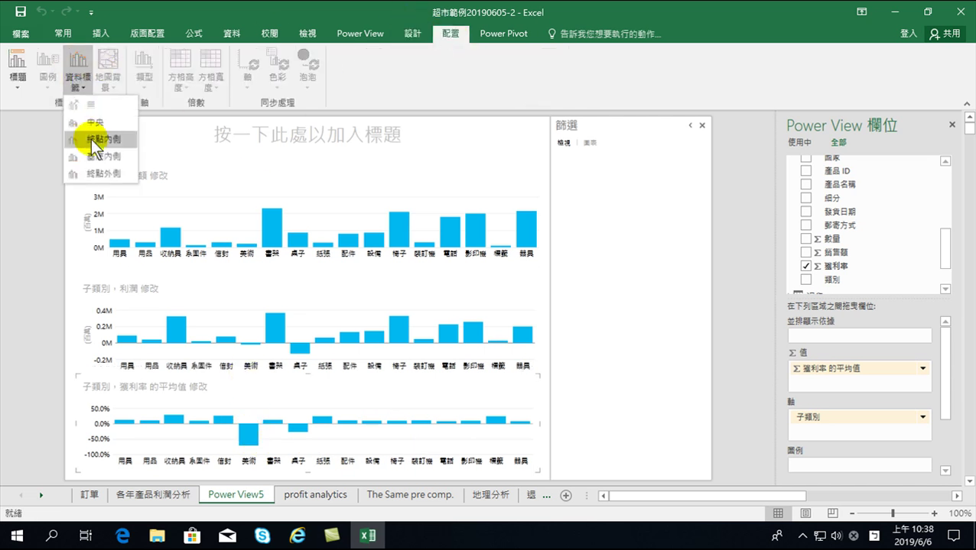
pyautogui.click(99, 172)
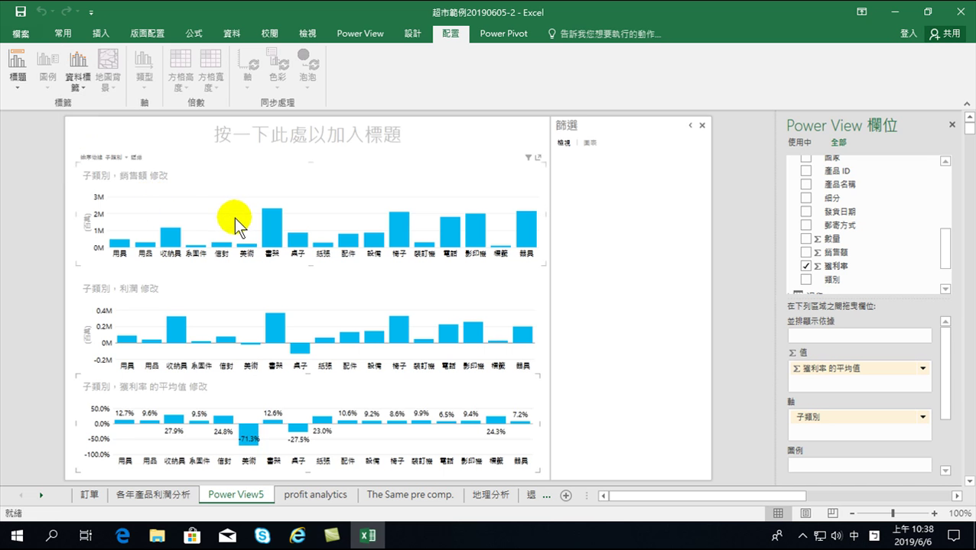
pyautogui.moveTo(268, 234)
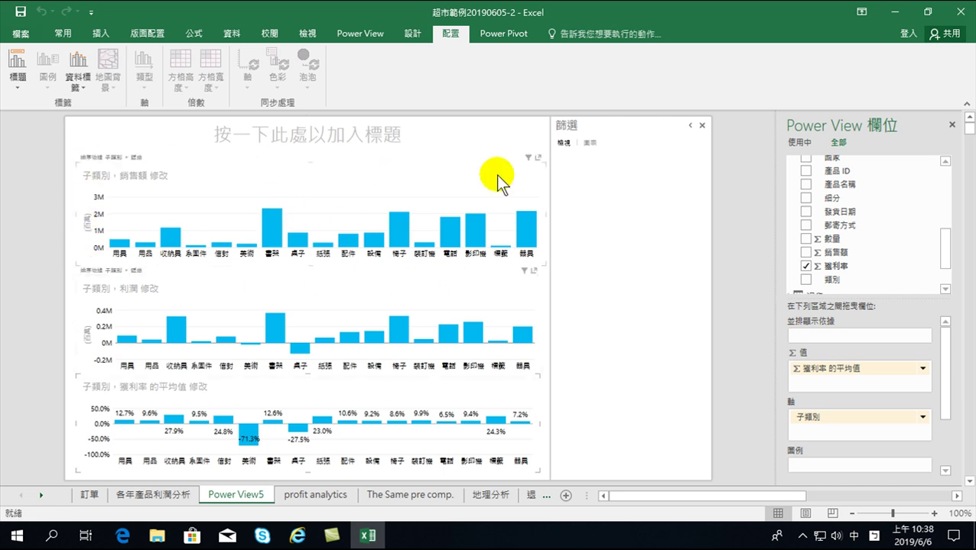
# Make the profit-by-subcategory chart slightly taller, then close the Power Pivot window.
pyautogui.moveTo(948, 256)
pyautogui.mouseDown()
pyautogui.moveTo(948, 184)
pyautogui.moveTo(948, 249)
pyautogui.mouseUp()
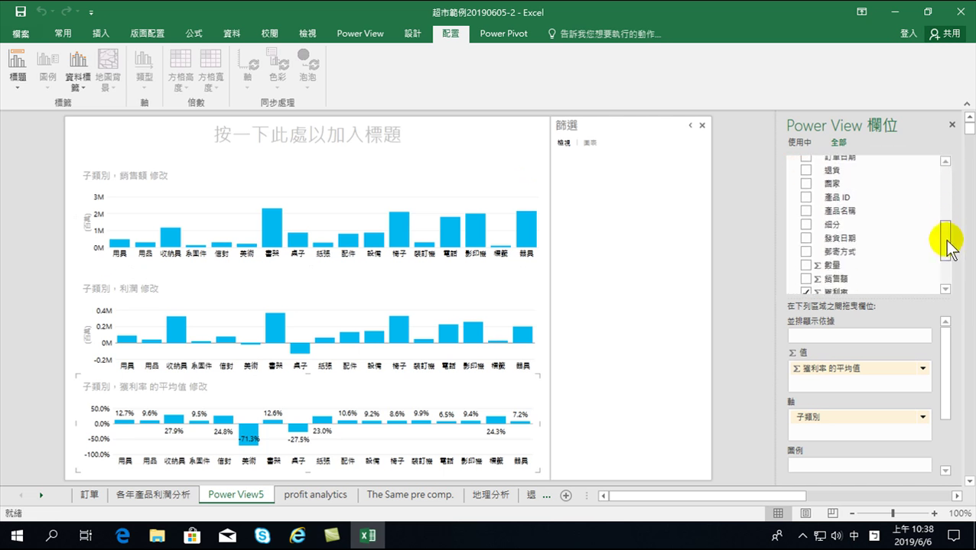
pyautogui.click(382, 184)
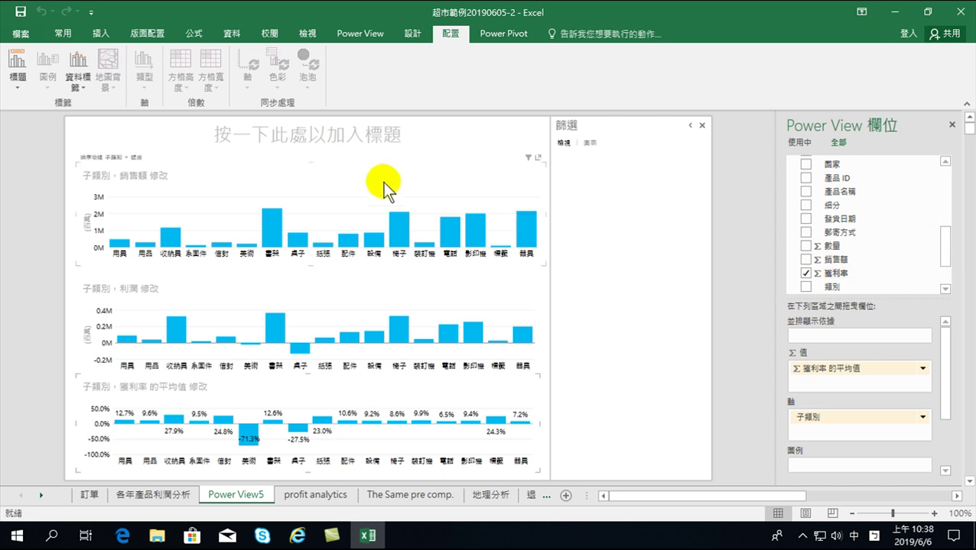
pyautogui.click(320, 303)
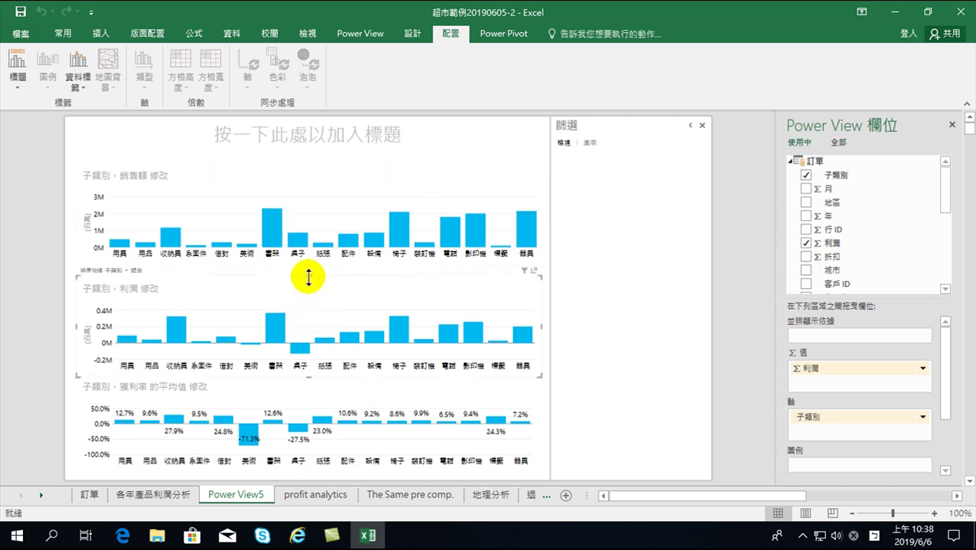
pyautogui.moveTo(309, 276); pyautogui.dragTo(309, 259)
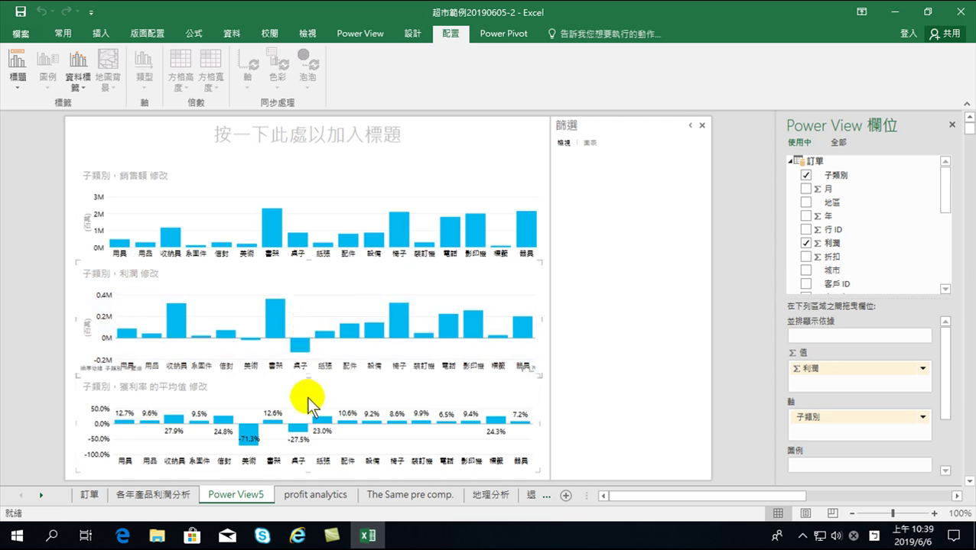
pyautogui.click(307, 396)
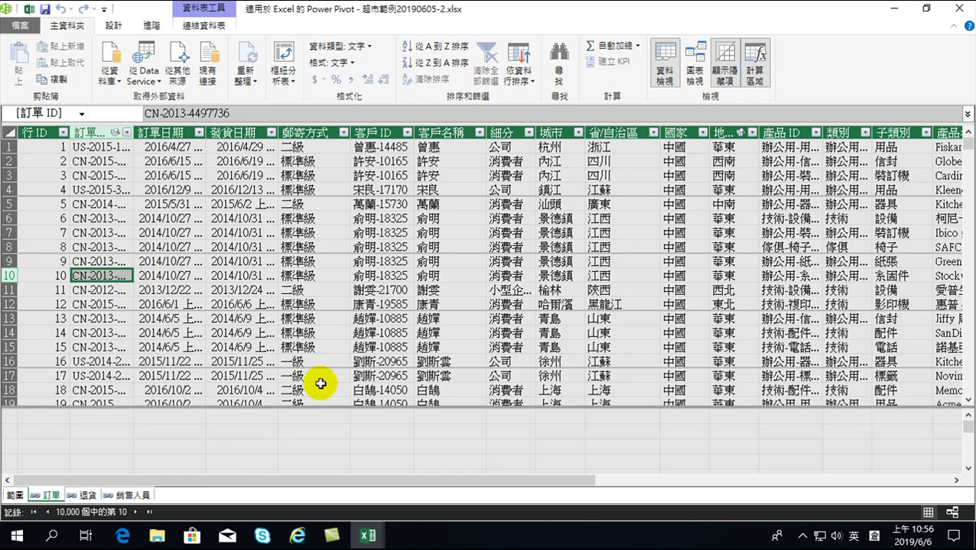
pyautogui.click(959, 7)
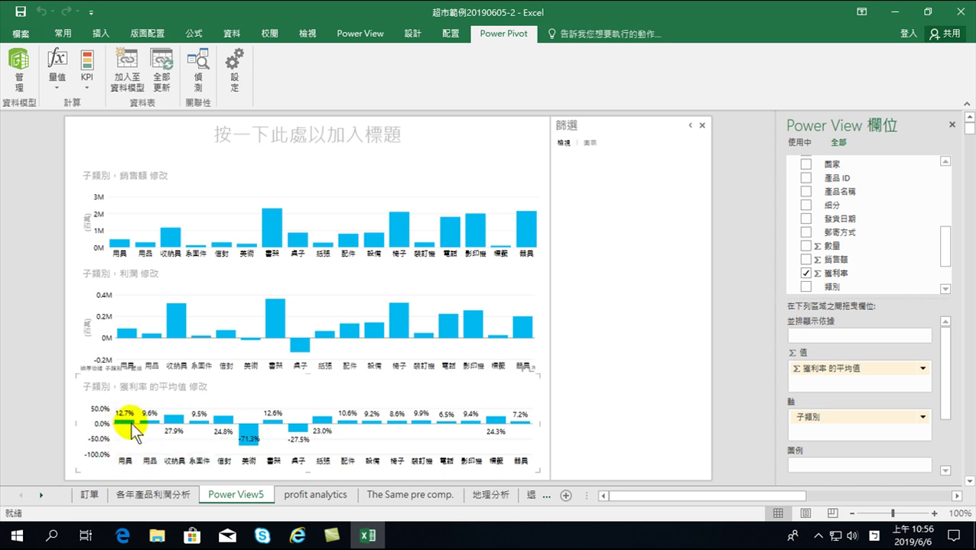
pyautogui.moveTo(128, 432)
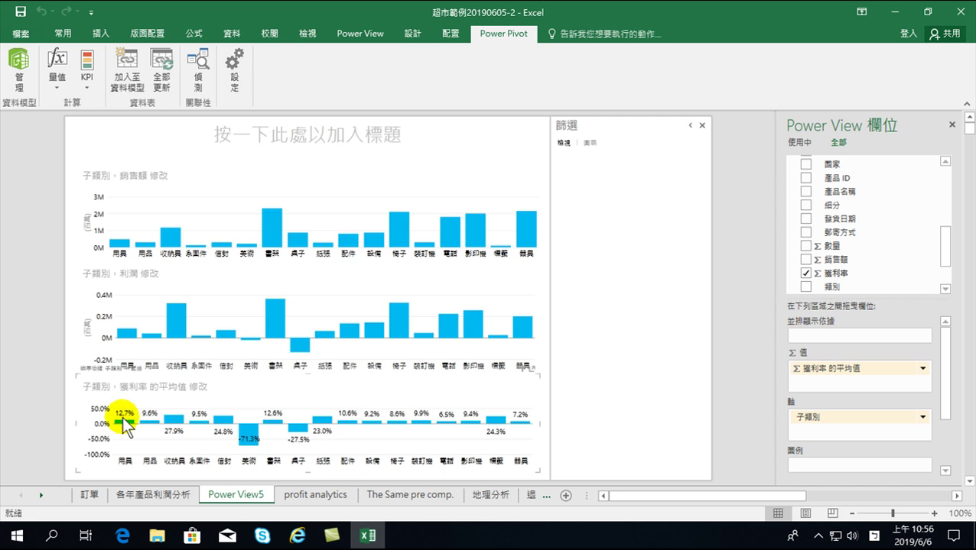
# Return to the 訂單 sheet and sort the table by 子類別 from A to Z.
pyautogui.moveTo(370, 531)
pyautogui.moveTo(156, 533)
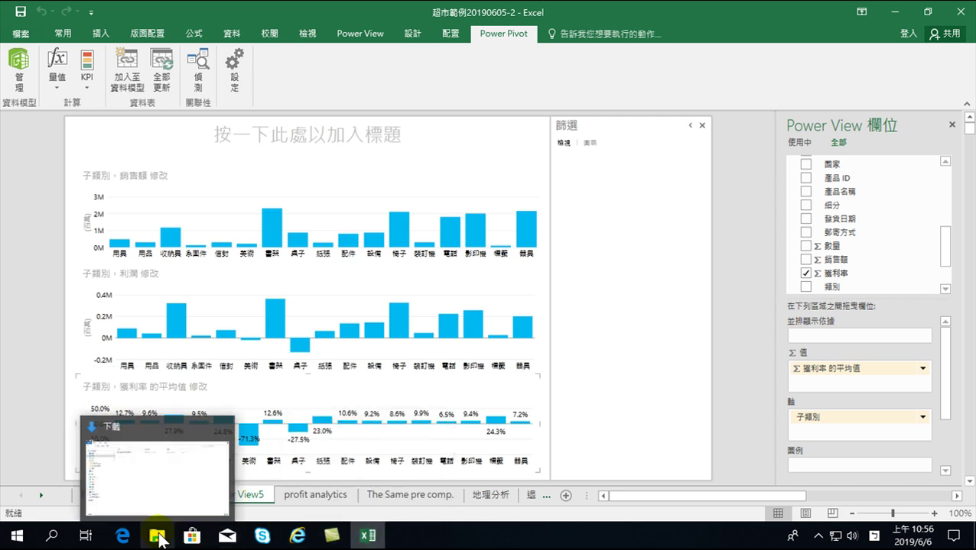
pyautogui.click(371, 535)
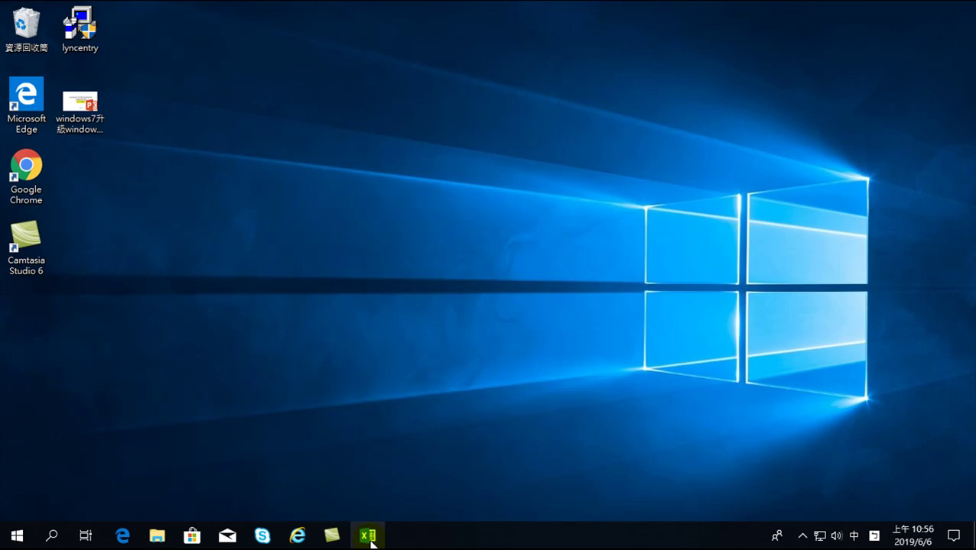
pyautogui.click(370, 537)
pyautogui.click(89, 496)
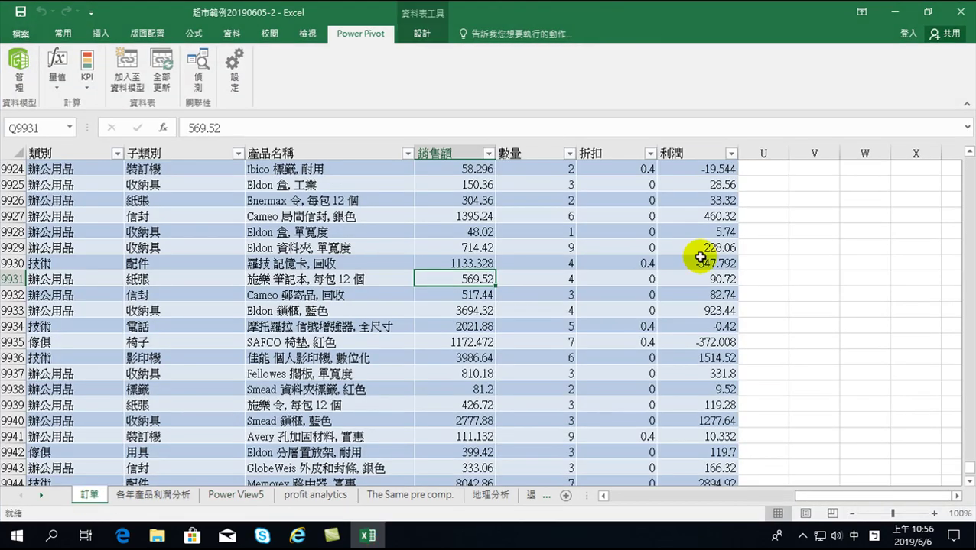
pyautogui.scroll(9, 765, 250)
pyautogui.scroll(4, 948, 239)
pyautogui.moveTo(968, 472); pyautogui.dragTo(969, 168)
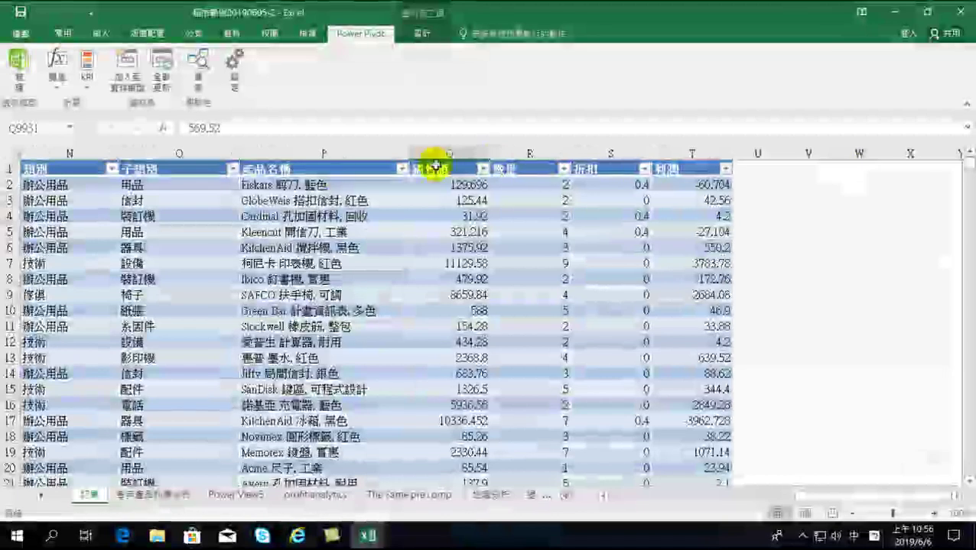
pyautogui.click(232, 168)
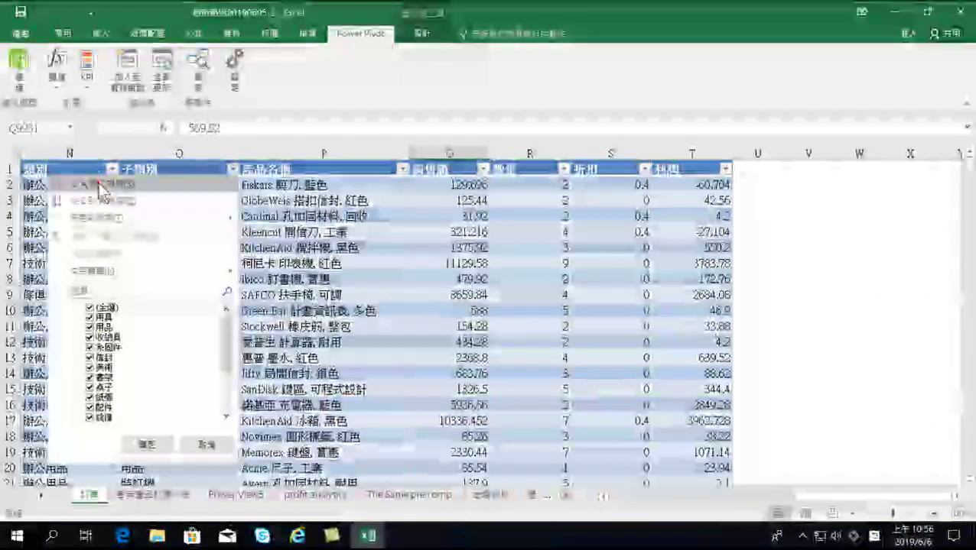
pyautogui.click(99, 184)
# Compute the first order's profit margin in V2 as profit over sales (-0.08491).
pyautogui.click(144, 185)
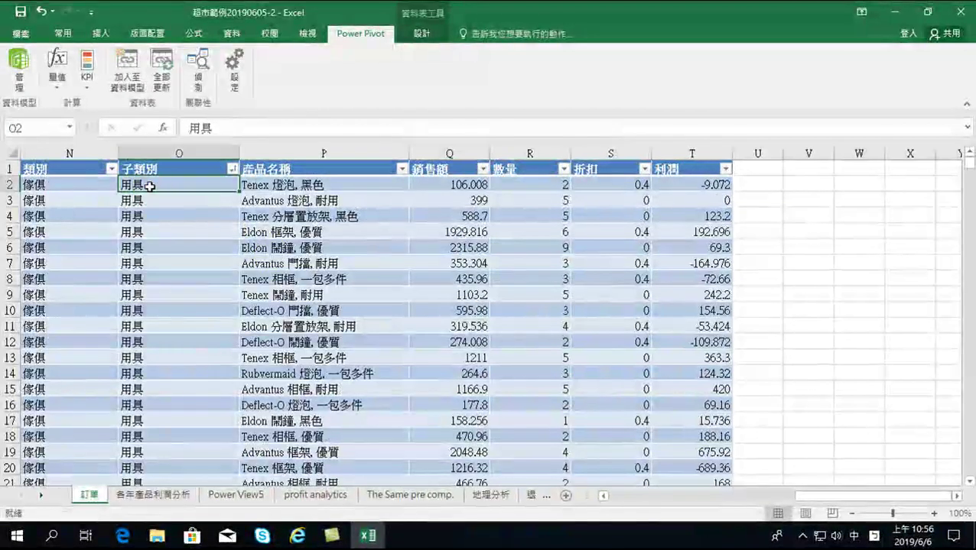
pyautogui.click(807, 184)
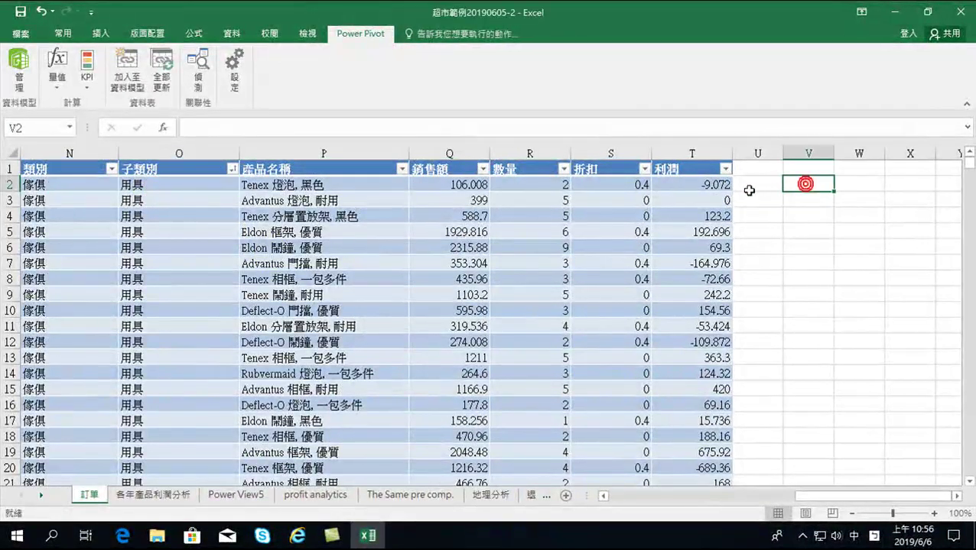
pyautogui.press('F2')
pyautogui.write('+')
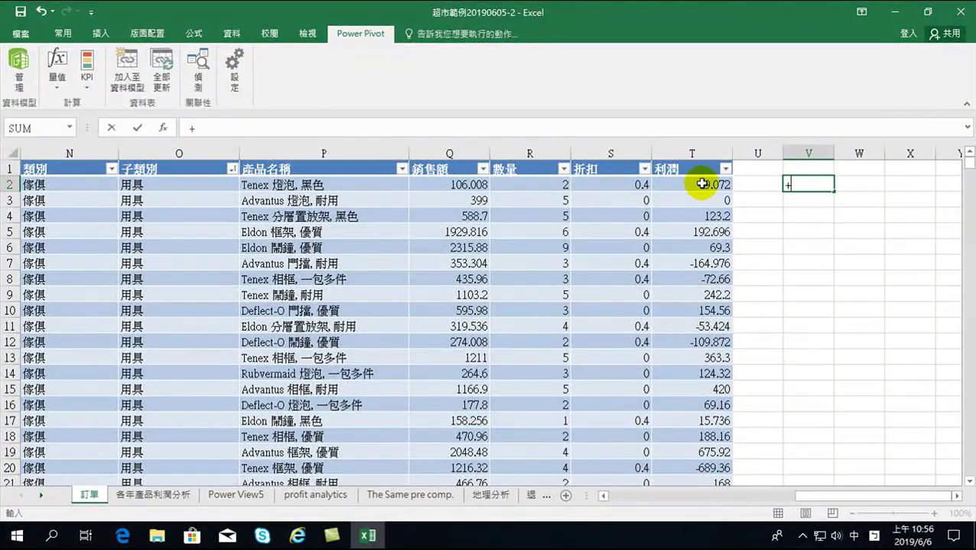
pyautogui.click(702, 183)
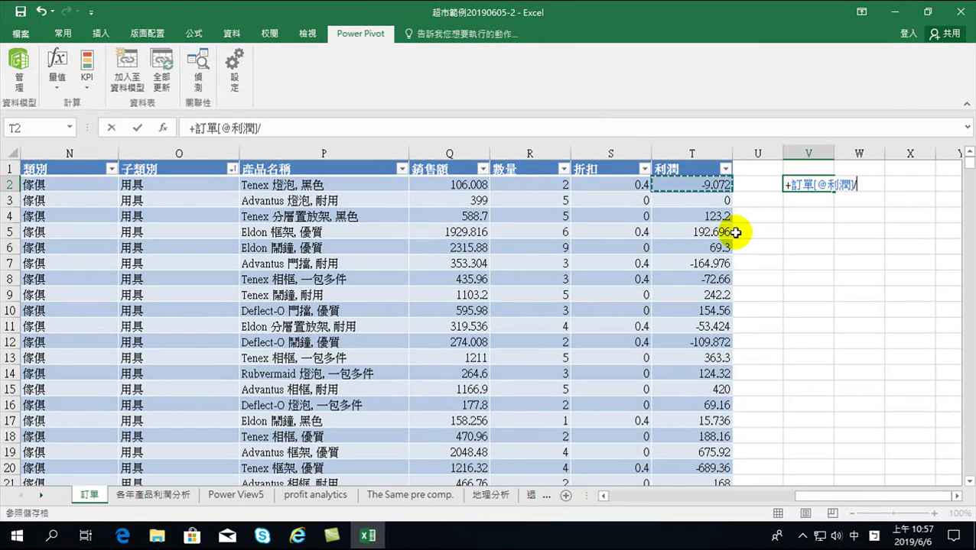
pyautogui.write('/')
pyautogui.click(455, 185)
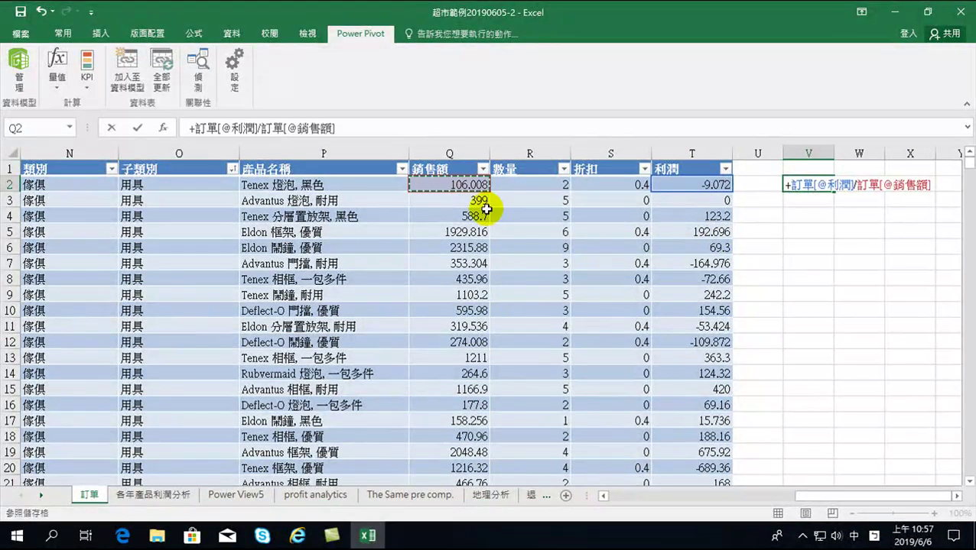
pyautogui.press('Escape')
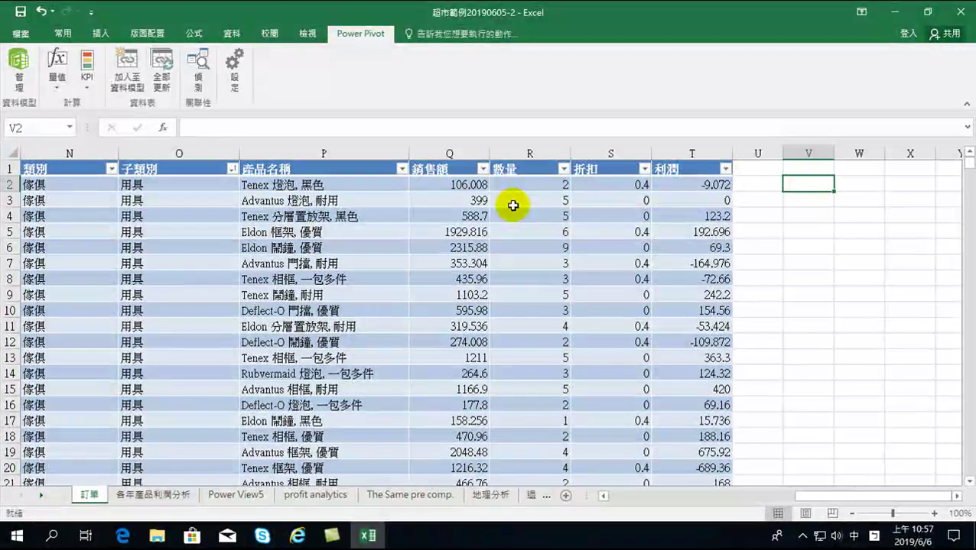
pyautogui.write('=9/10')
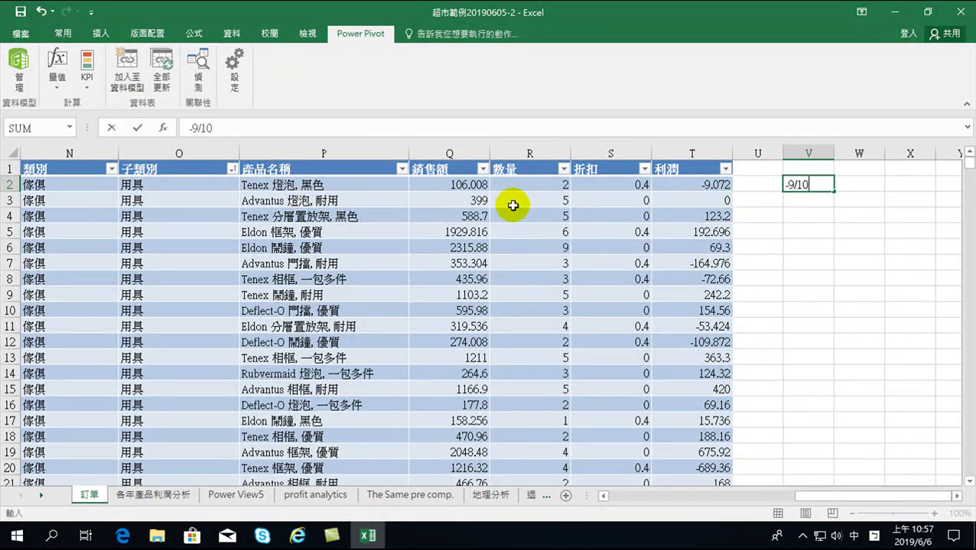
pyautogui.press('Return')
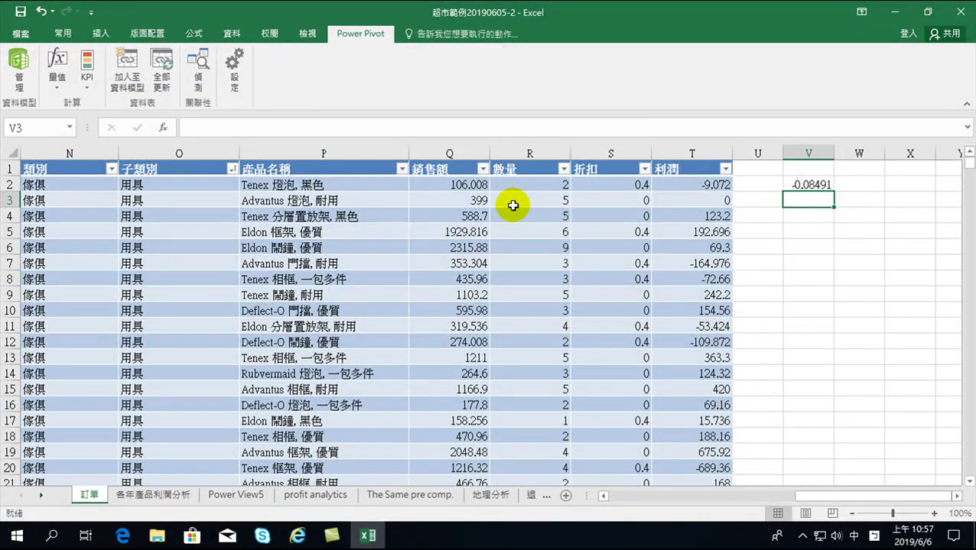
# Enter margins for rows 3–5 in V3:V5 (0, 0.209184, 0.099533) and select V2:V5.
pyautogui.write('+0/')
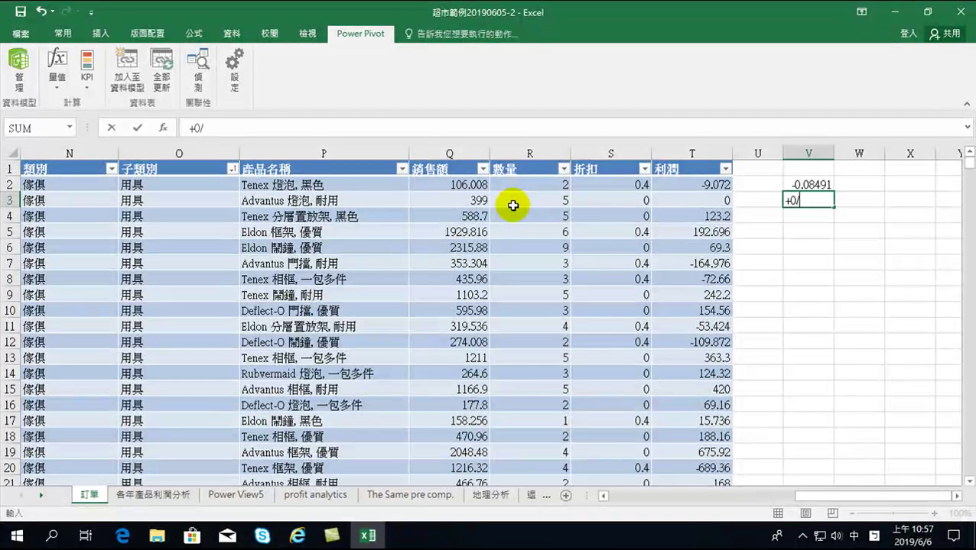
pyautogui.click(513, 205)
pyautogui.press('Return')
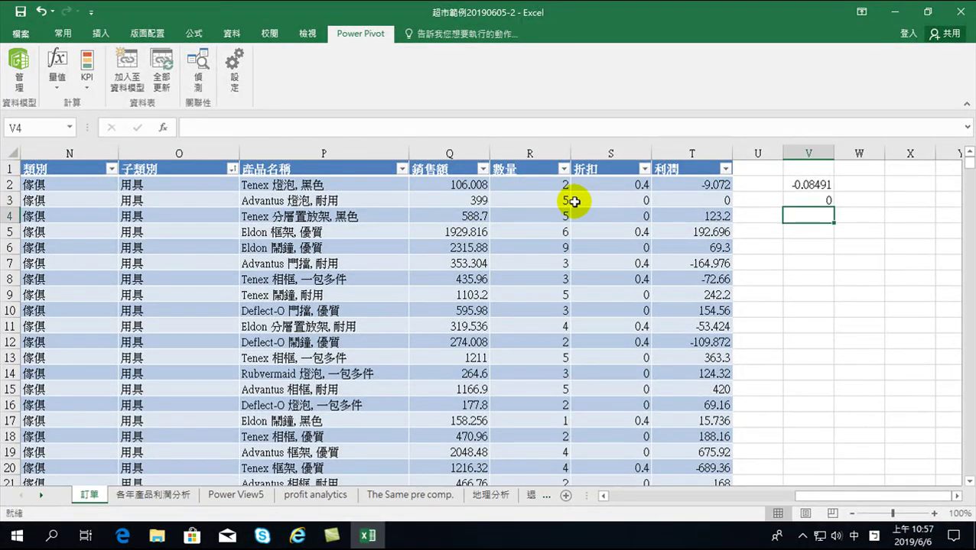
pyautogui.write('+123/588')
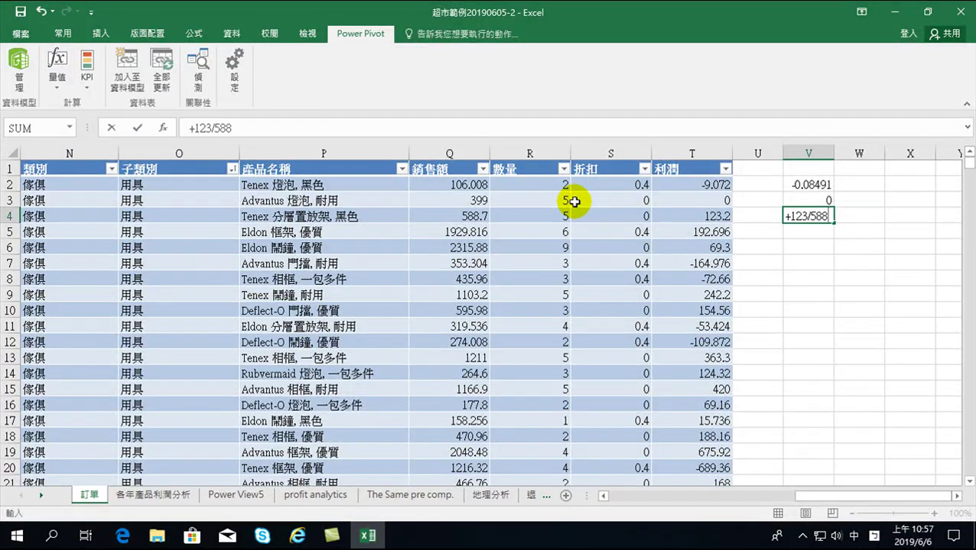
pyautogui.press('Return')
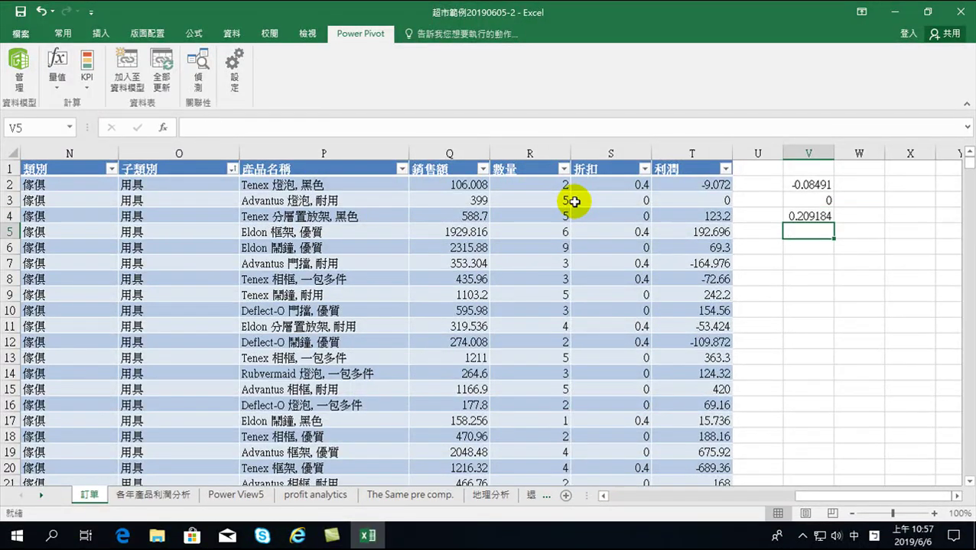
pyautogui.write('+1')
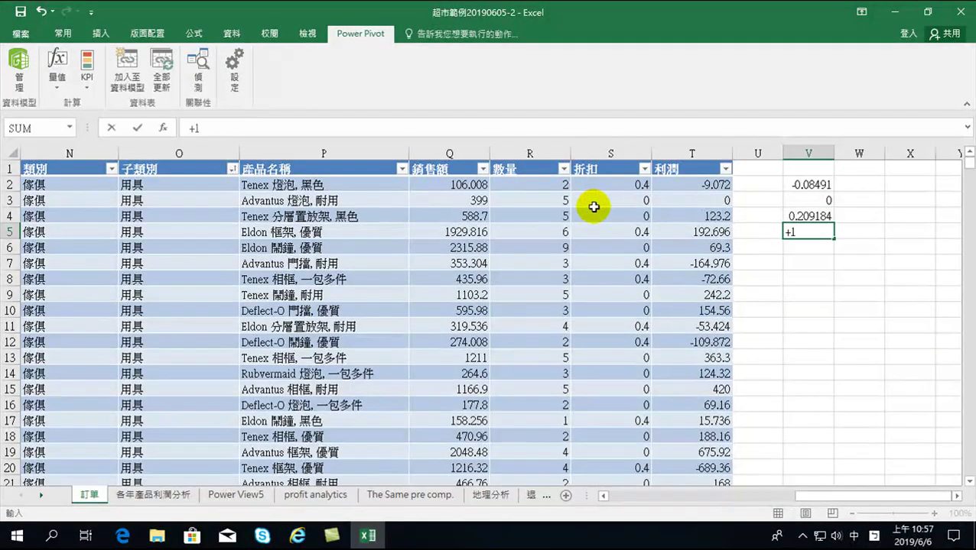
pyautogui.write('1929')
pyautogui.press('Return')
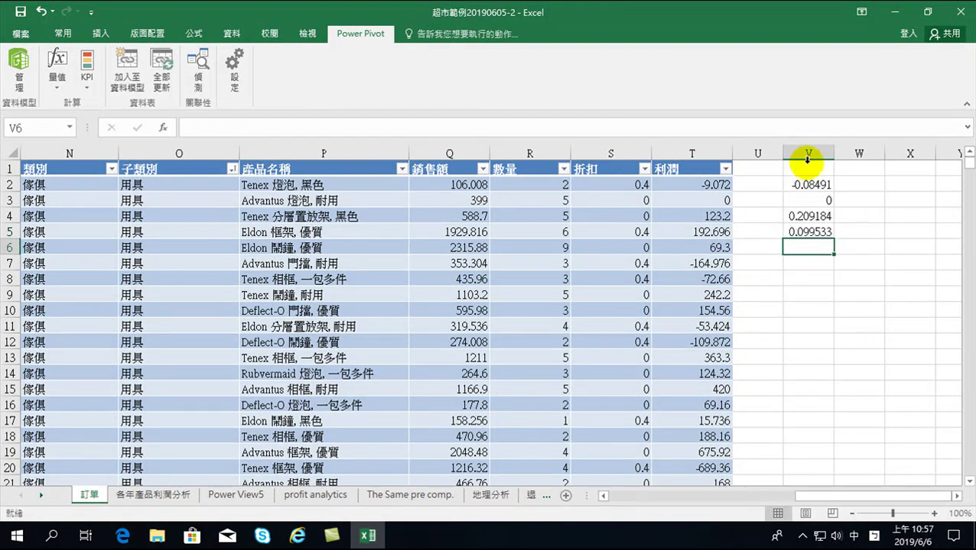
pyautogui.moveTo(805, 184); pyautogui.dragTo(806, 232)
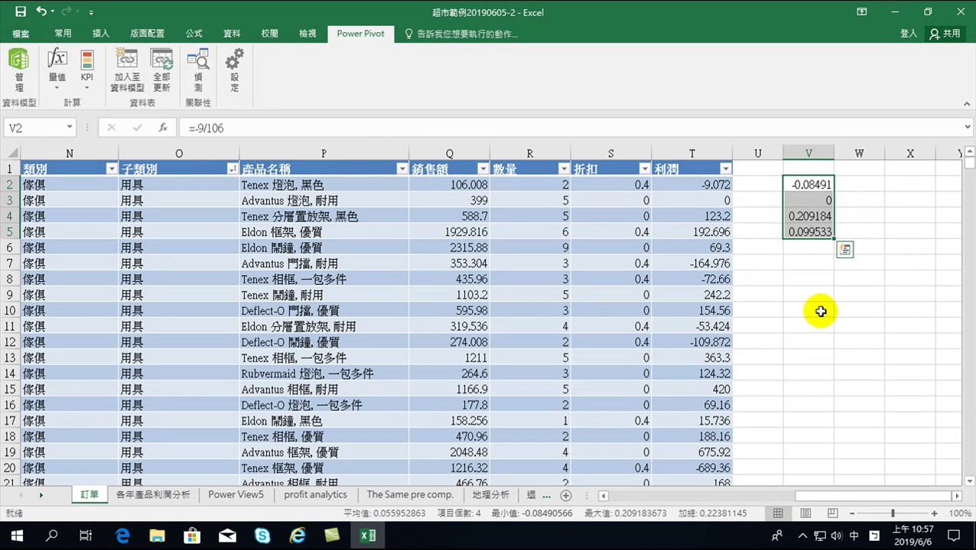
# Select the first four sales amounts and first four profits to read their totals.
pyautogui.click(463, 184)
pyautogui.moveTo(463, 184); pyautogui.dragTo(468, 232)
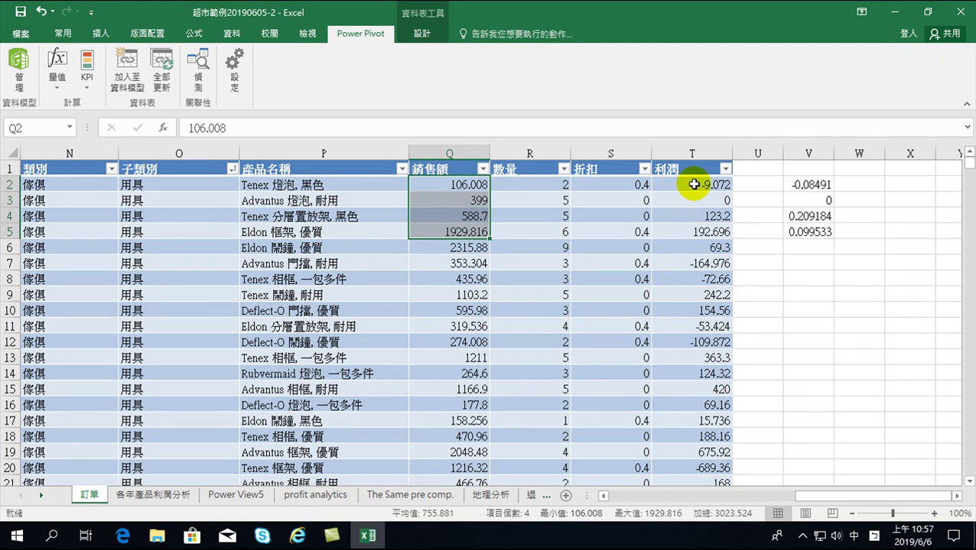
pyautogui.click(691, 182)
pyautogui.moveTo(691, 182); pyautogui.dragTo(692, 230)
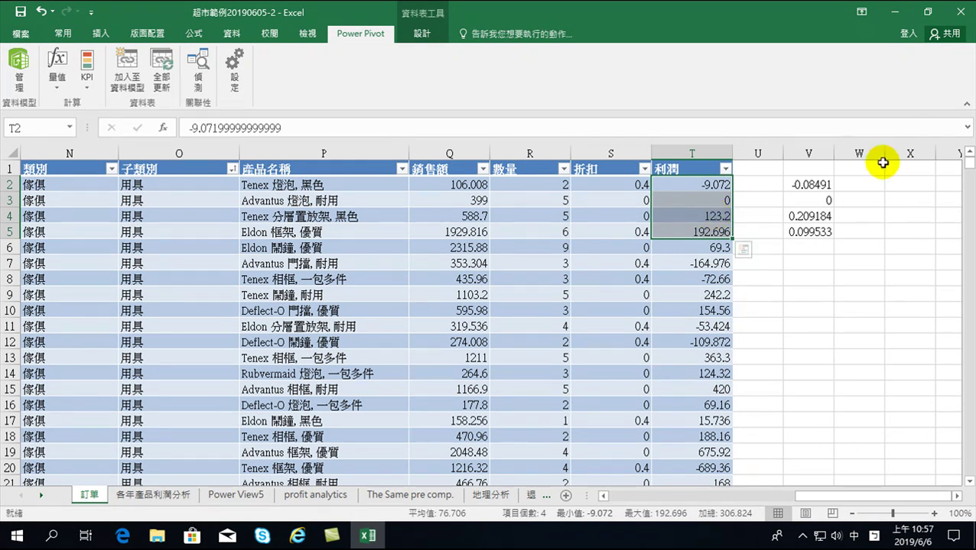
# Enter =(-9+0+123+192)/(106+399+588+1929) in X2, giving 0.101257, and compare with V2:V5.
pyautogui.click(897, 186)
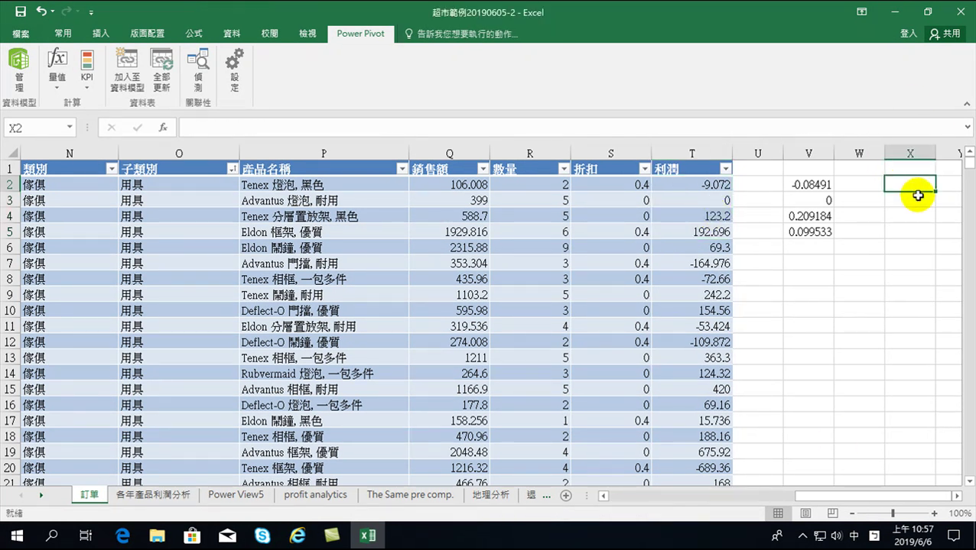
pyautogui.write('+ㄋㄧ')
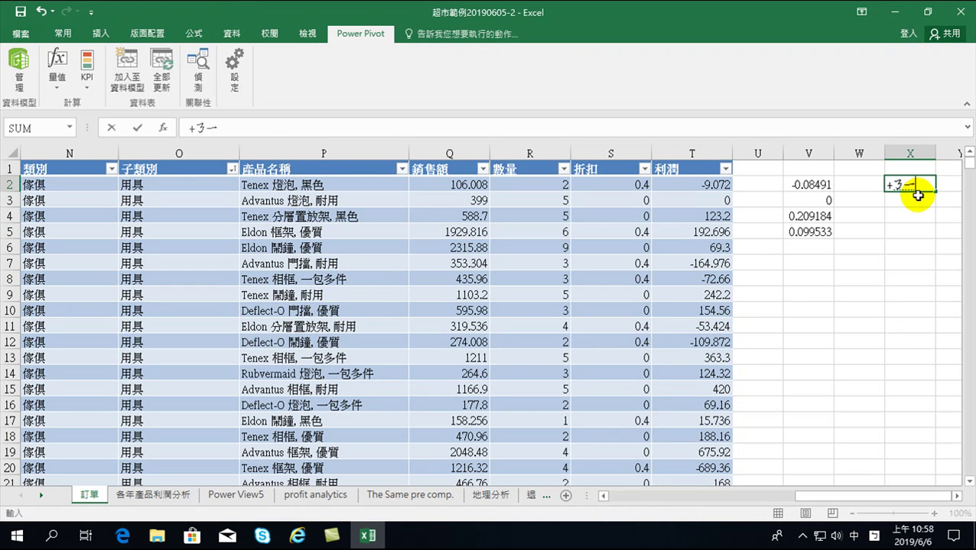
pyautogui.press('BackSpace')
pyautogui.write('ㄩ')
pyautogui.press('Escape')
pyautogui.write('=')
pyautogui.write('-9+0+123+')
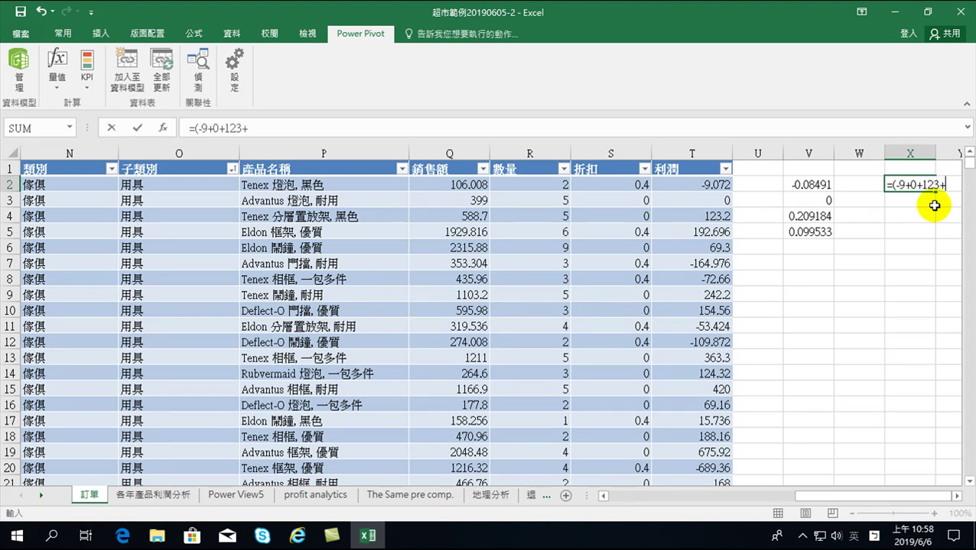
pyautogui.write('192)/(')
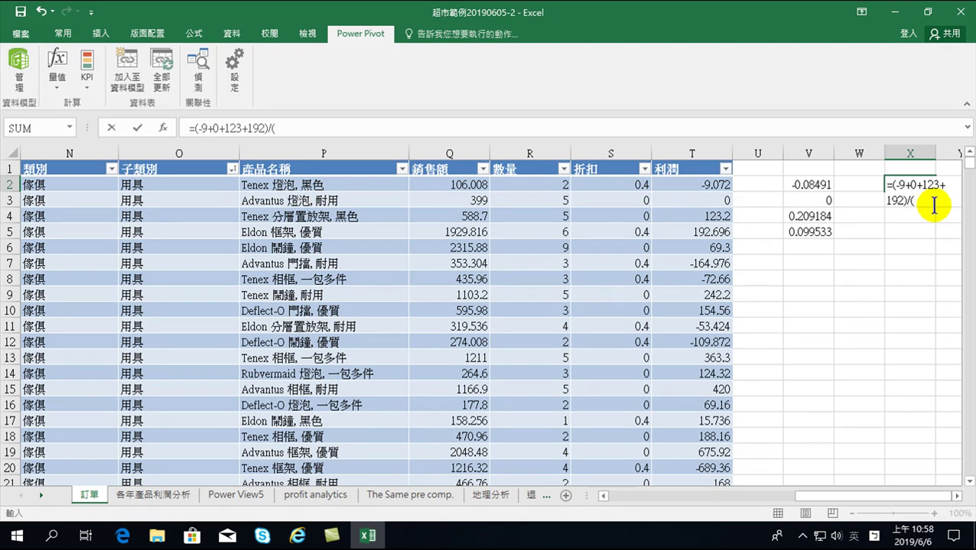
pyautogui.write('106+399+588+1929')
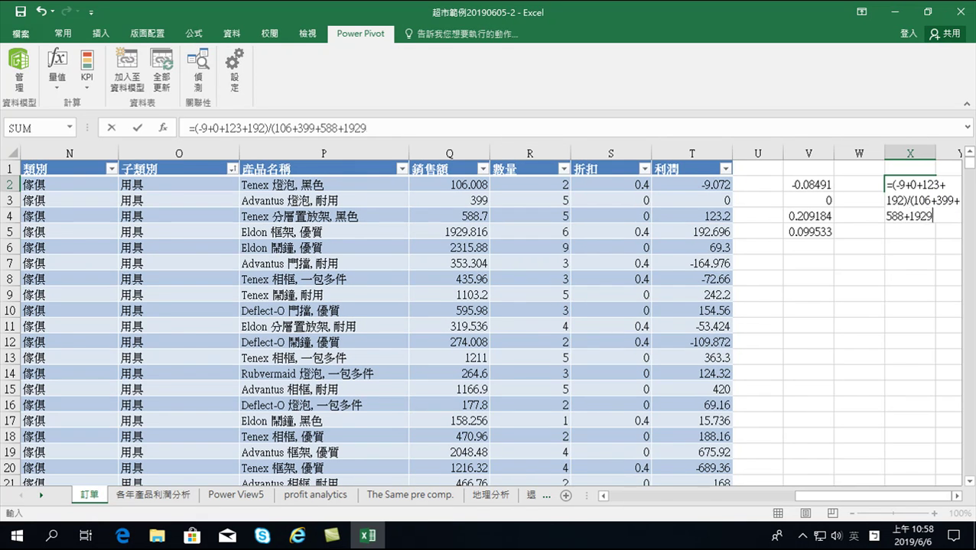
pyautogui.press('Return')
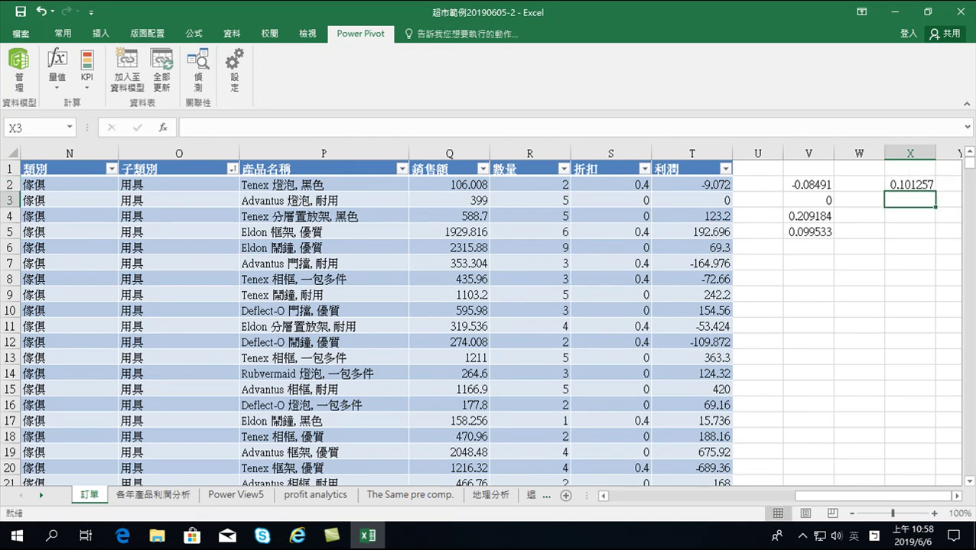
pyautogui.moveTo(803, 185); pyautogui.dragTo(805, 229)
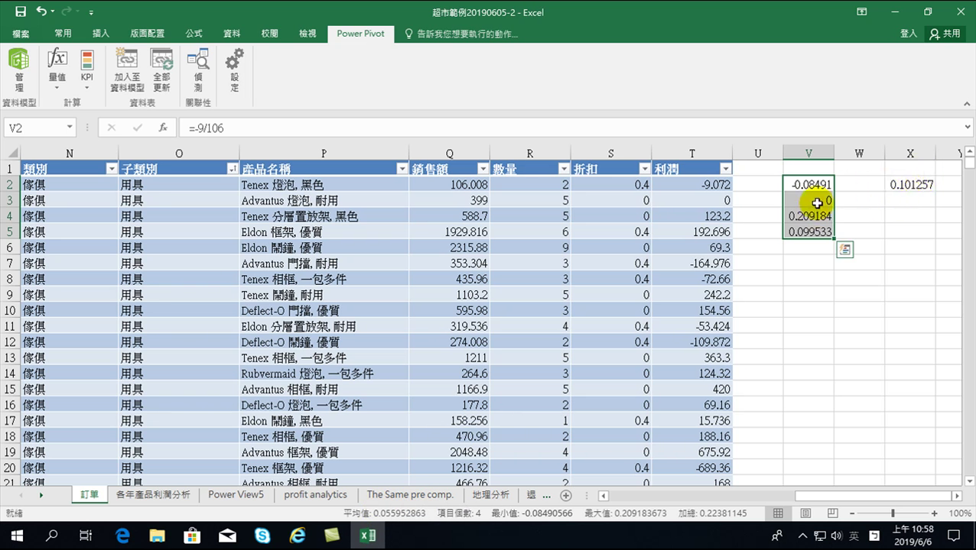
pyautogui.click(918, 184)
pyautogui.click(918, 185)
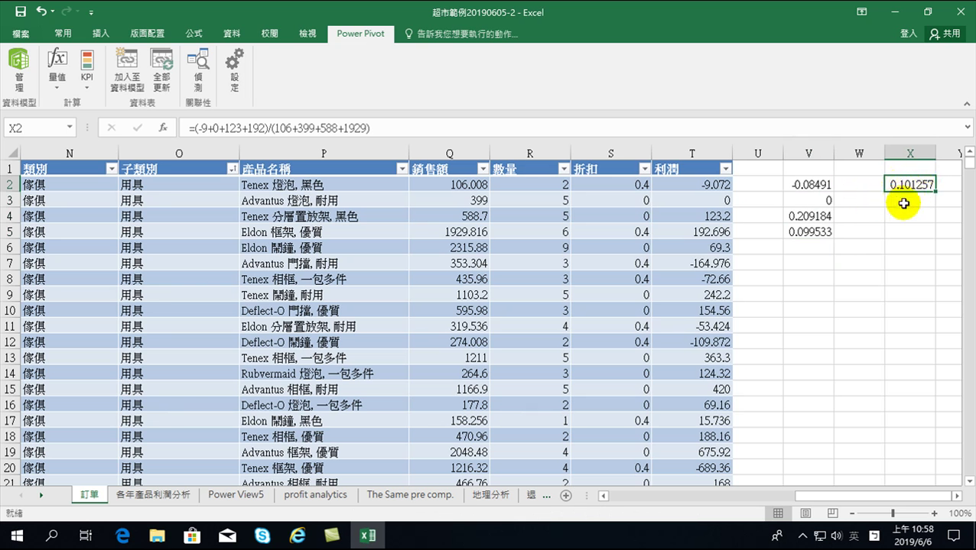
# Review the V2 and X2 margin formulas, then select columns V through X.
pyautogui.click(798, 185)
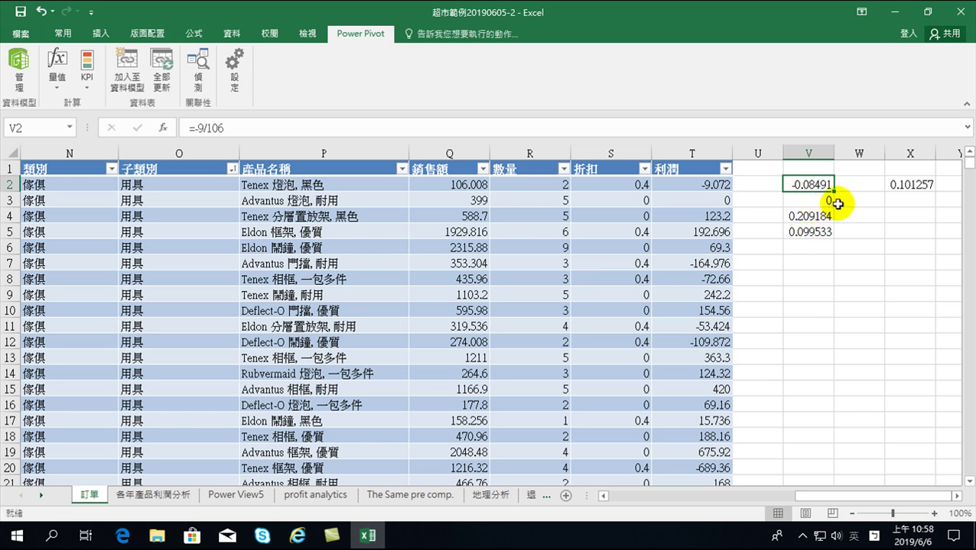
pyautogui.click(905, 184)
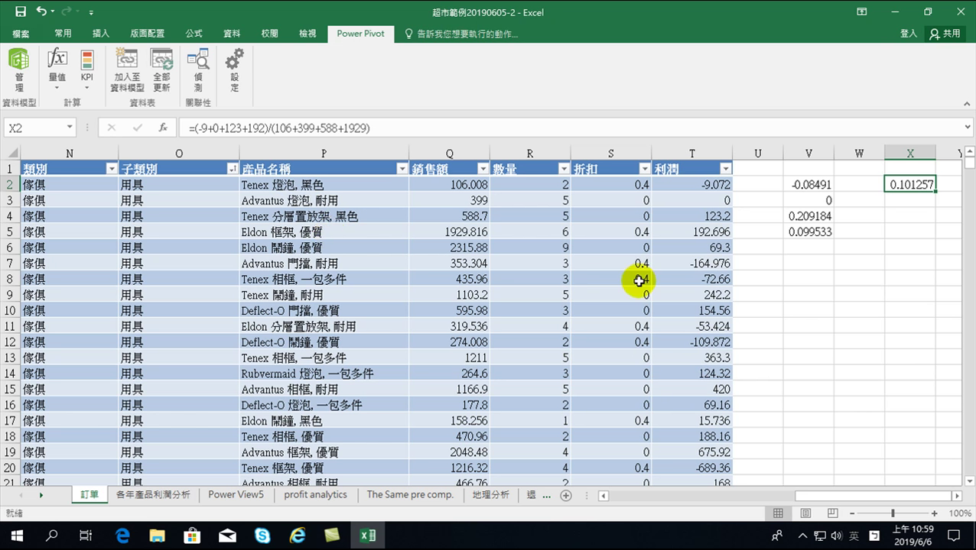
pyautogui.click(804, 153)
pyautogui.moveTo(840, 155); pyautogui.dragTo(906, 155)
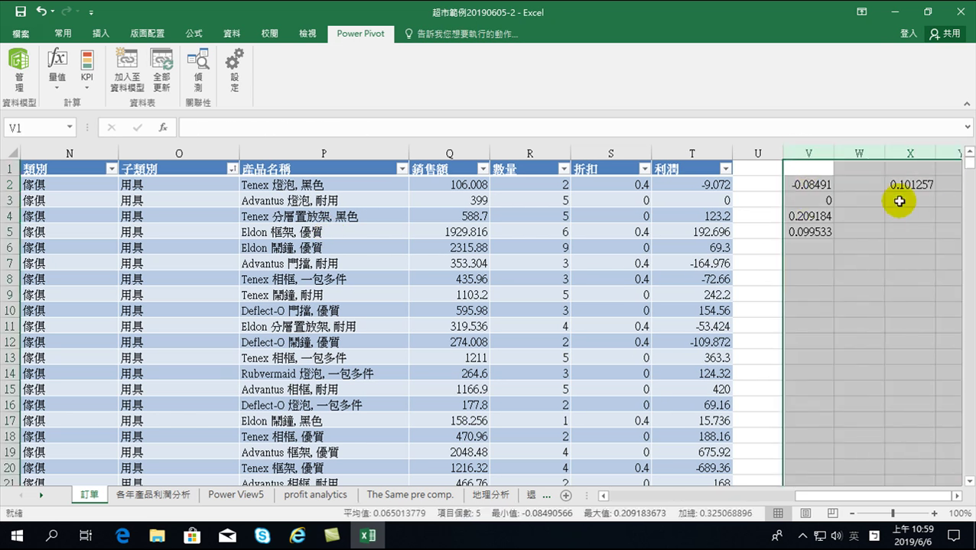
pyautogui.rightClick(867, 228)
pyautogui.click(807, 255)
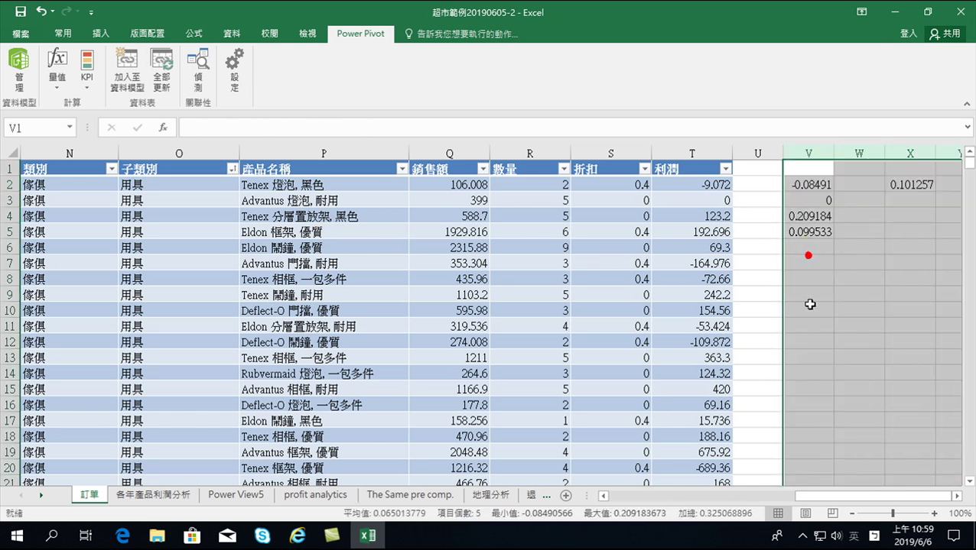
pyautogui.click(810, 307)
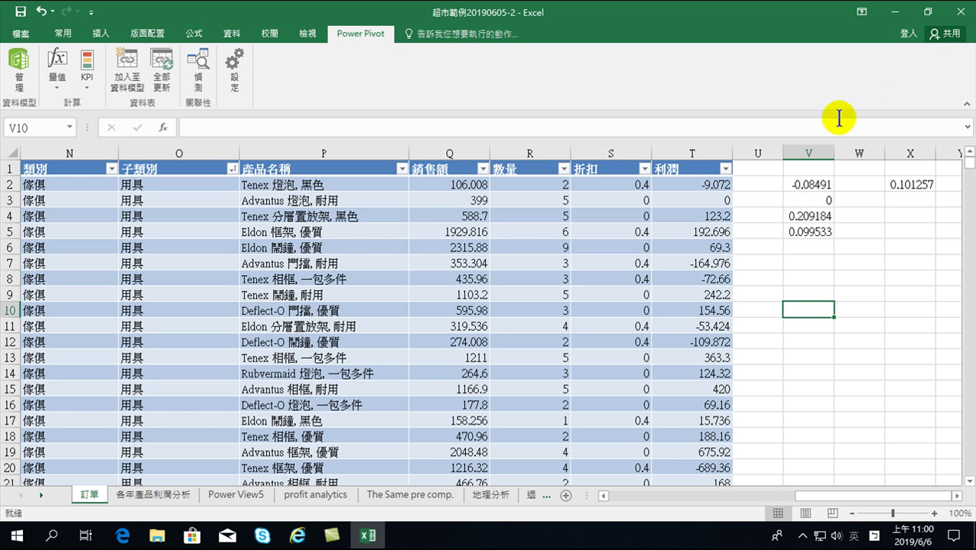
pyautogui.moveTo(808, 153); pyautogui.dragTo(904, 153)
# Clear the contents of columns V through X with 清除內容 and return to the order table.
pyautogui.rightClick(855, 210)
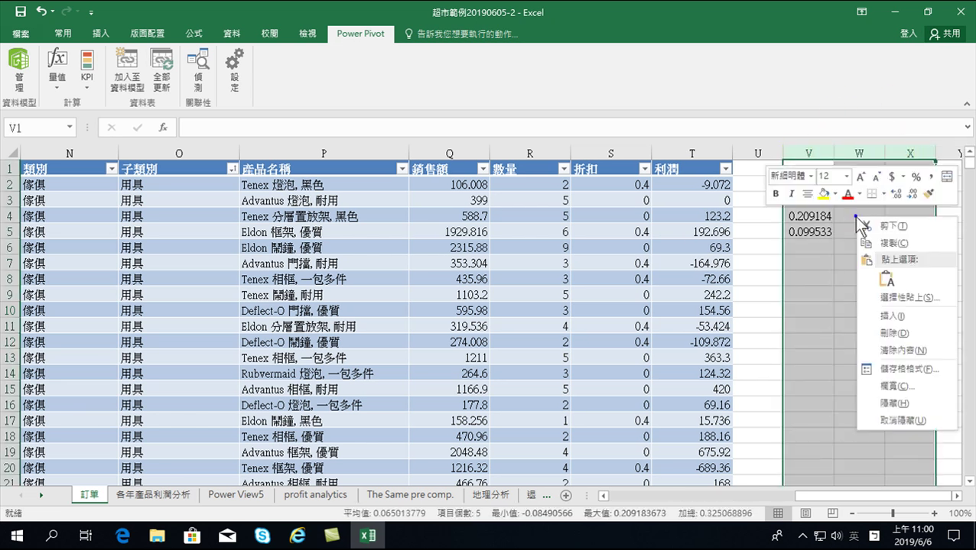
pyautogui.click(890, 329)
pyautogui.click(718, 249)
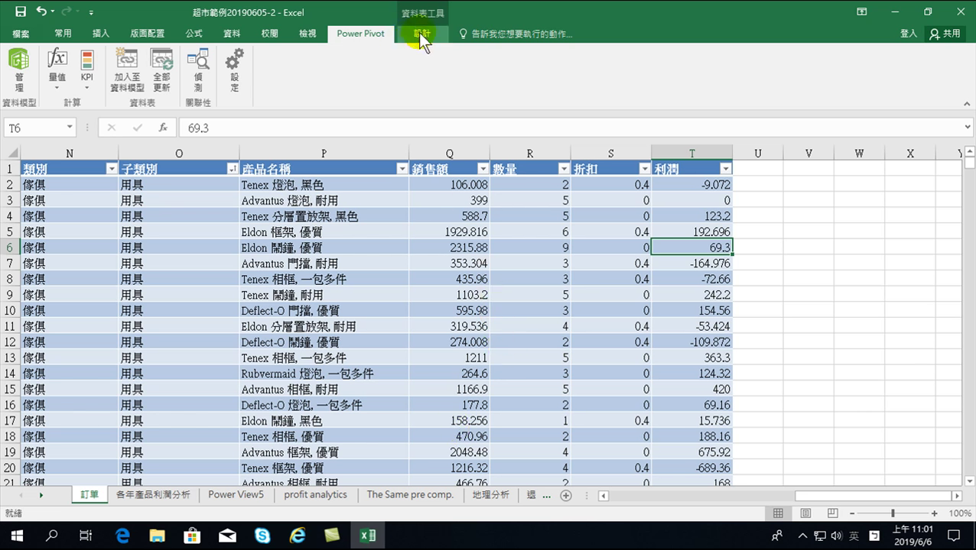
# Open the Power Pivot window and scroll across the 訂單 table to its 獲利率 column.
pyautogui.click(9, 62)
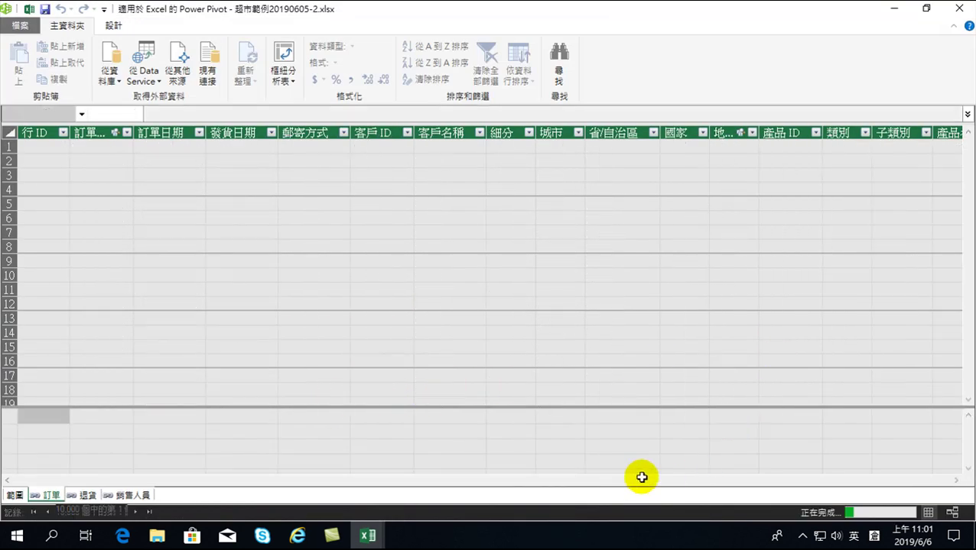
pyautogui.moveTo(574, 480)
pyautogui.mouseDown()
pyautogui.moveTo(730, 493)
pyautogui.moveTo(930, 490)
pyautogui.mouseUp()
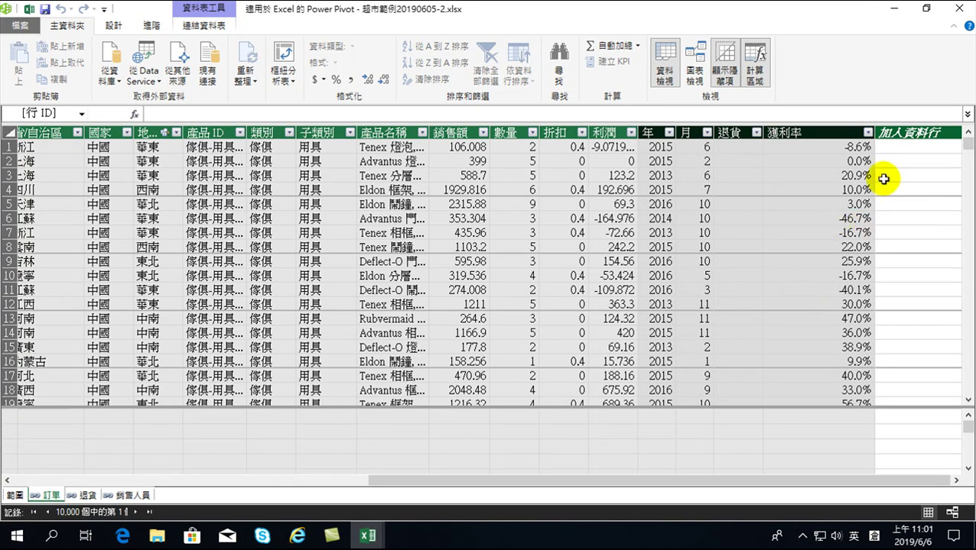
pyautogui.click(910, 158)
pyautogui.click(912, 274)
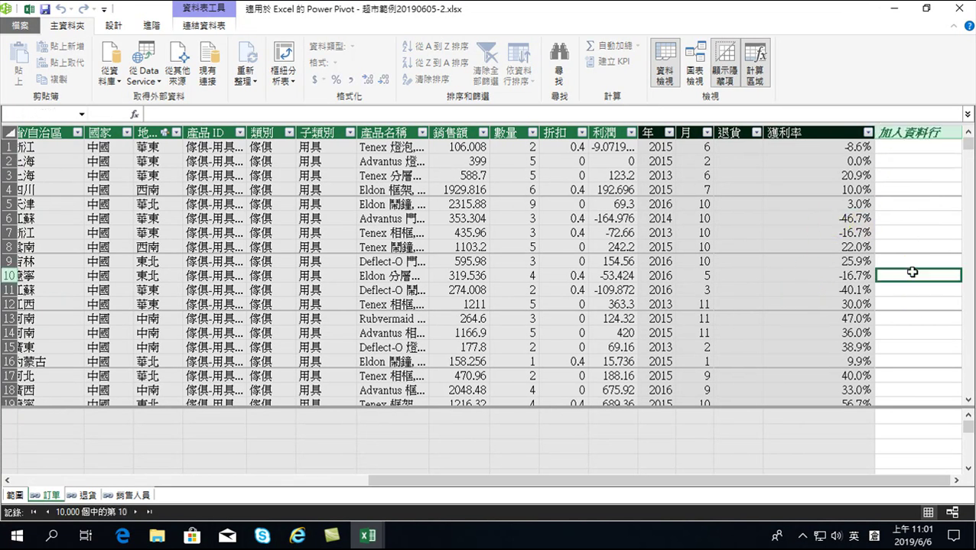
pyautogui.click(912, 374)
pyautogui.moveTo(893, 480); pyautogui.dragTo(497, 458)
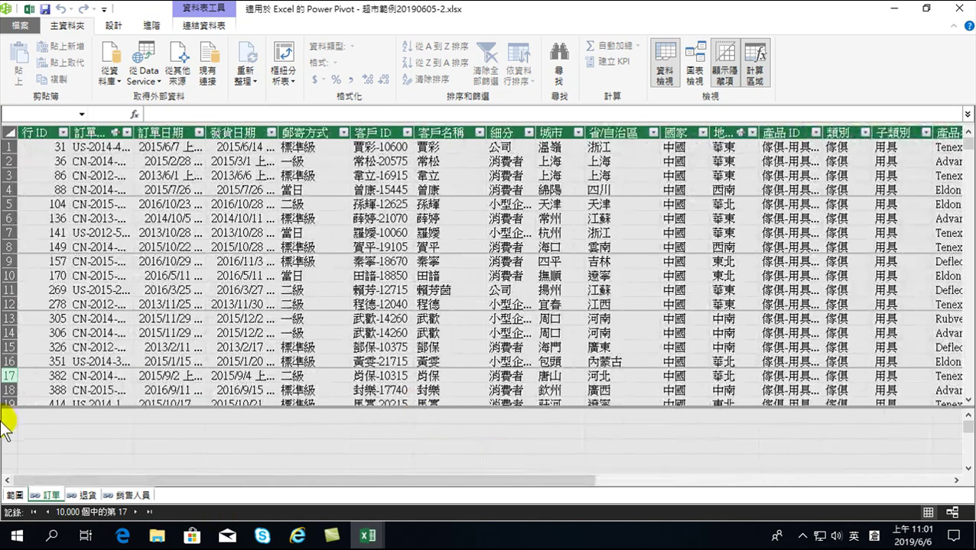
pyautogui.click(42, 429)
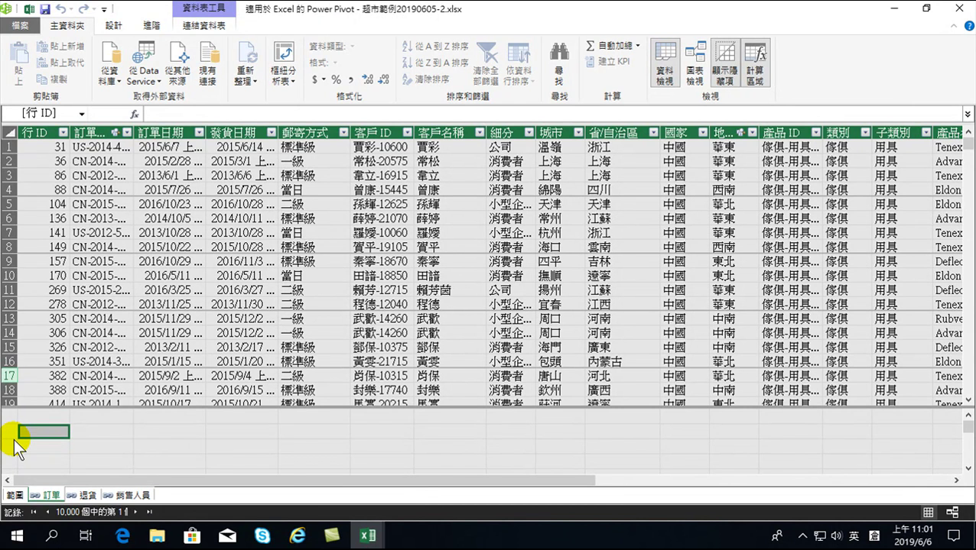
pyautogui.moveTo(278, 482); pyautogui.dragTo(708, 497)
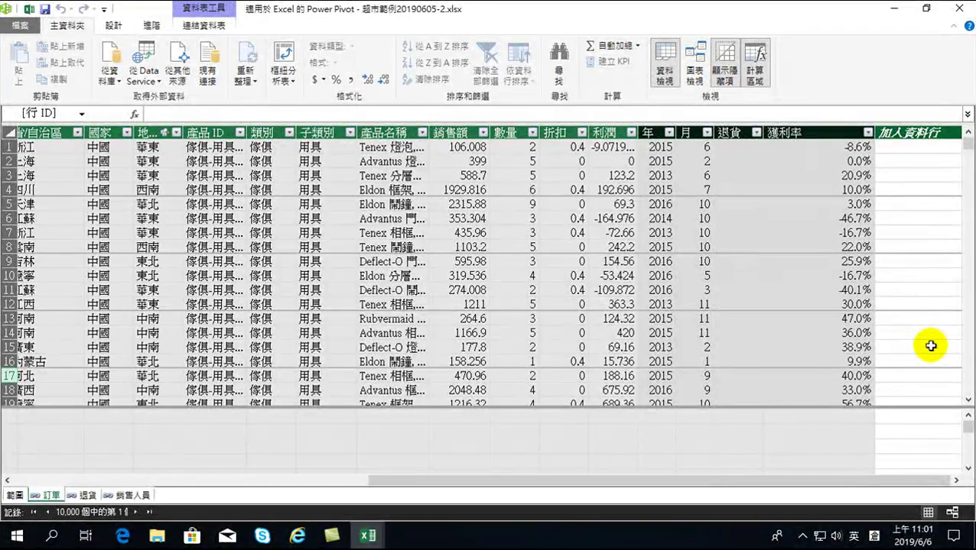
# Scroll back and select the first empty calculation-area cell, placing the cursor in the formula bar.
pyautogui.moveTo(592, 480); pyautogui.dragTo(195, 489)
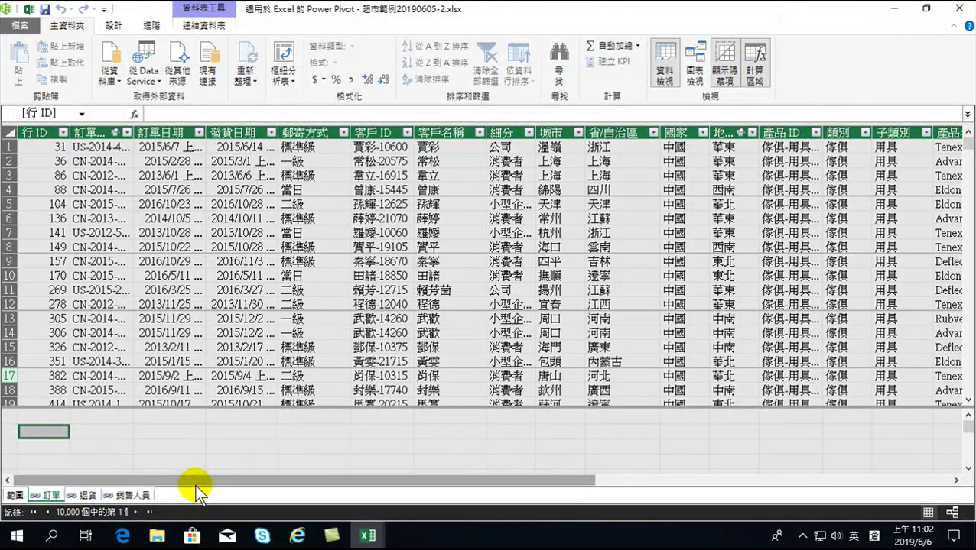
pyautogui.click(968, 469)
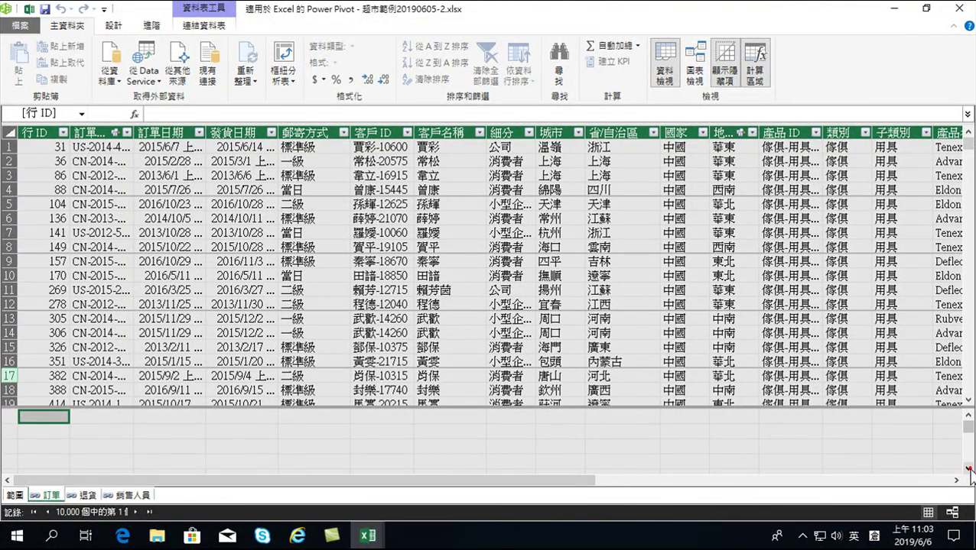
pyautogui.click(50, 440)
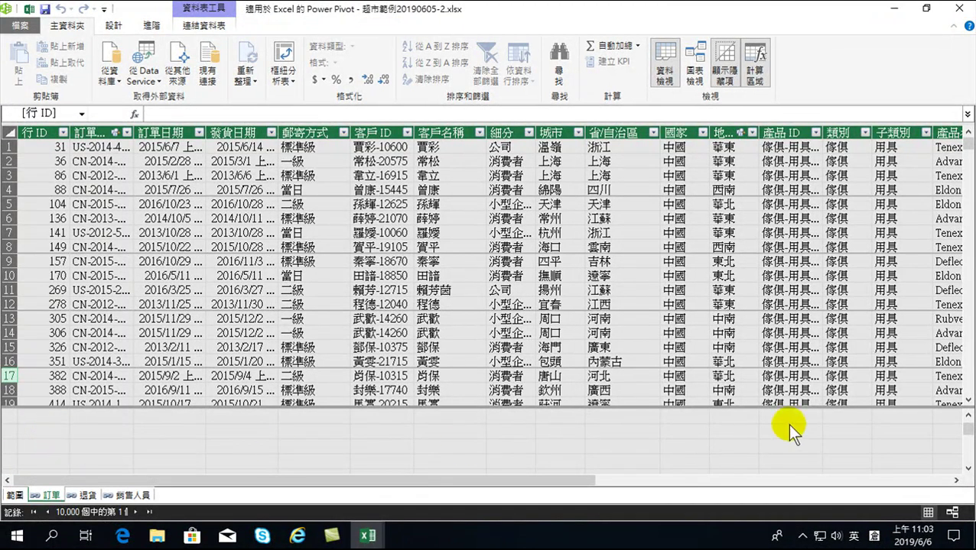
pyautogui.click(967, 415)
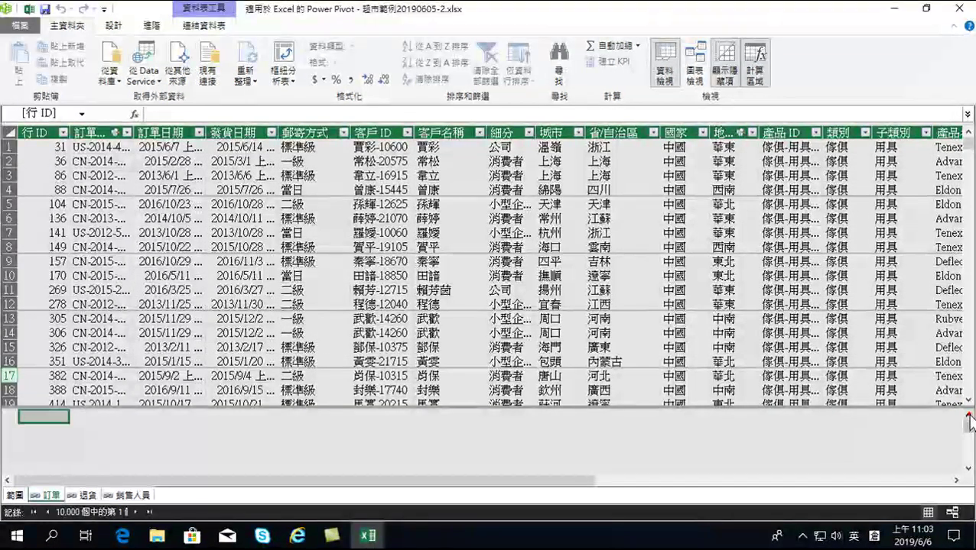
pyautogui.click(53, 431)
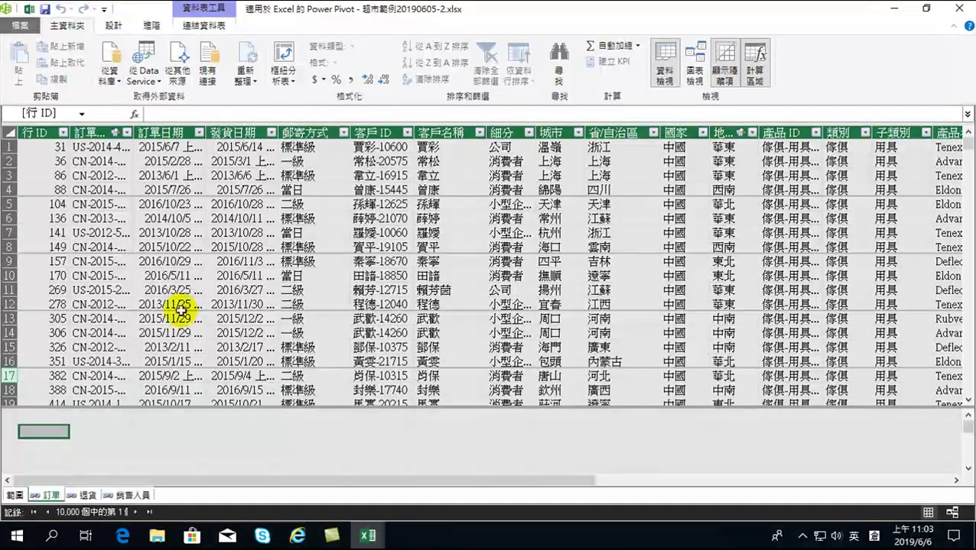
pyautogui.click(156, 116)
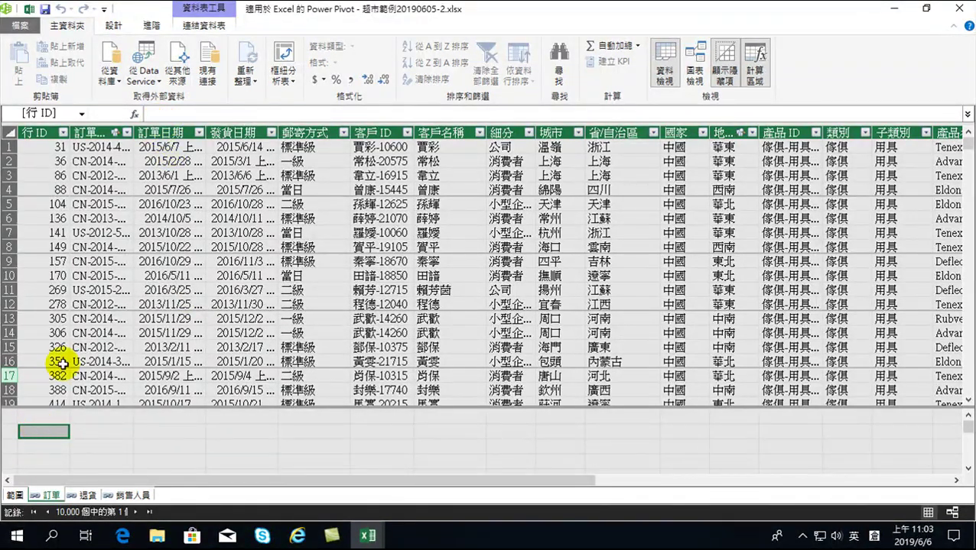
pyautogui.click(155, 114)
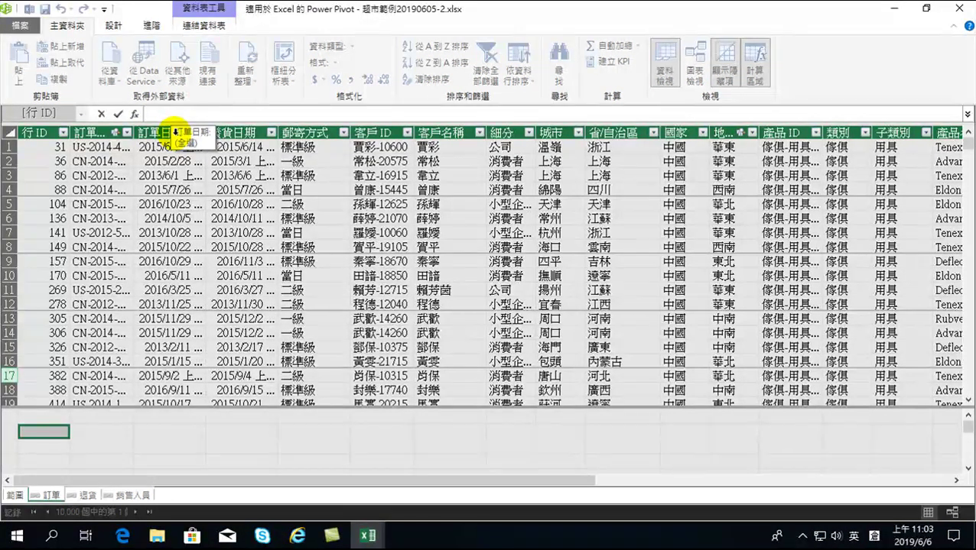
# Enter the measure 總銷售:=SUM('範圍'[銷售額]) in the formula bar.
pyautogui.press('shift')
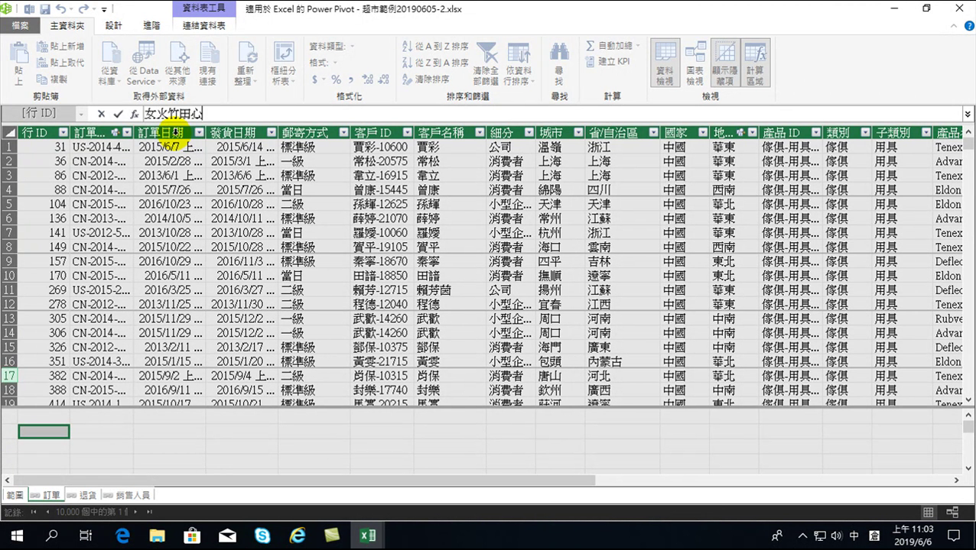
pyautogui.write('總金火月銷售')
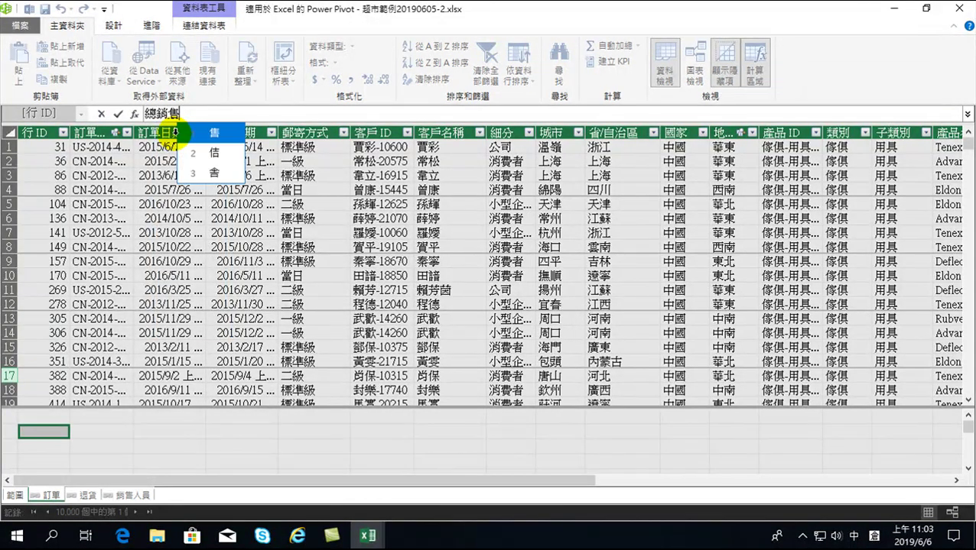
pyautogui.write(':=')
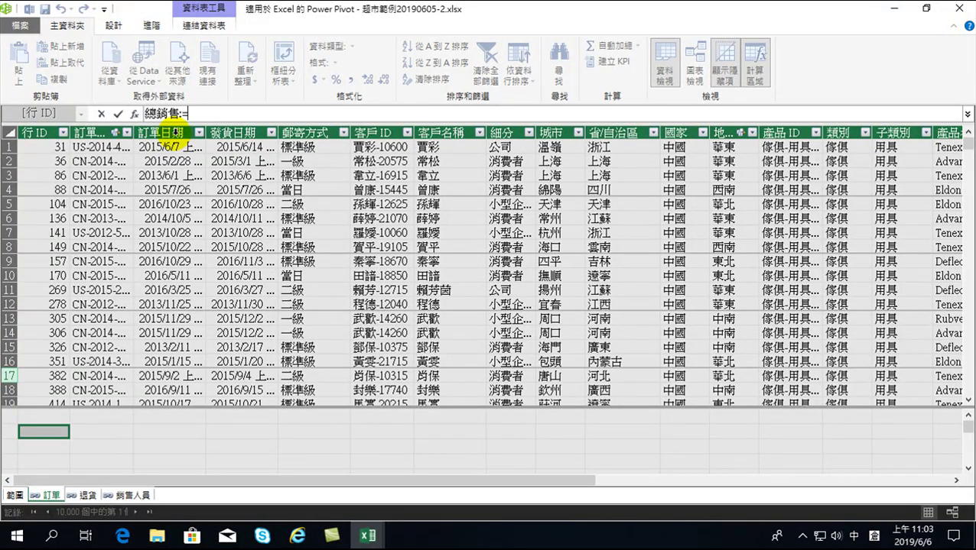
pyautogui.press('shift')
pyautogui.write('su')
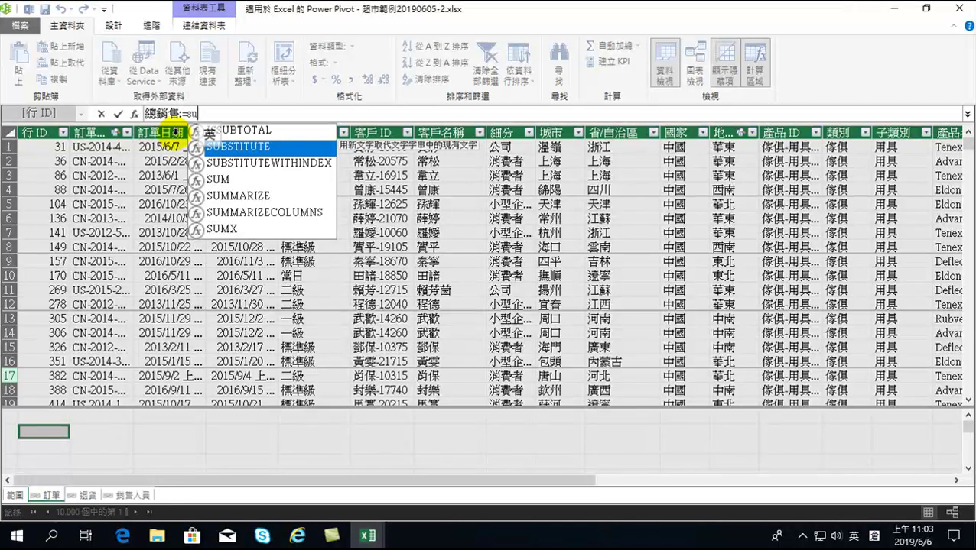
pyautogui.press('Down')
pyautogui.press('Down')
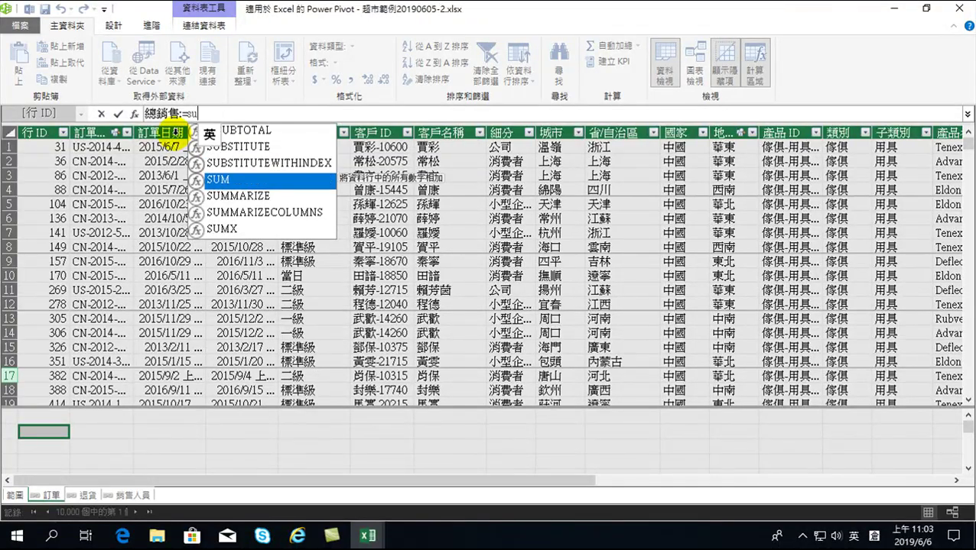
pyautogui.press('Tab')
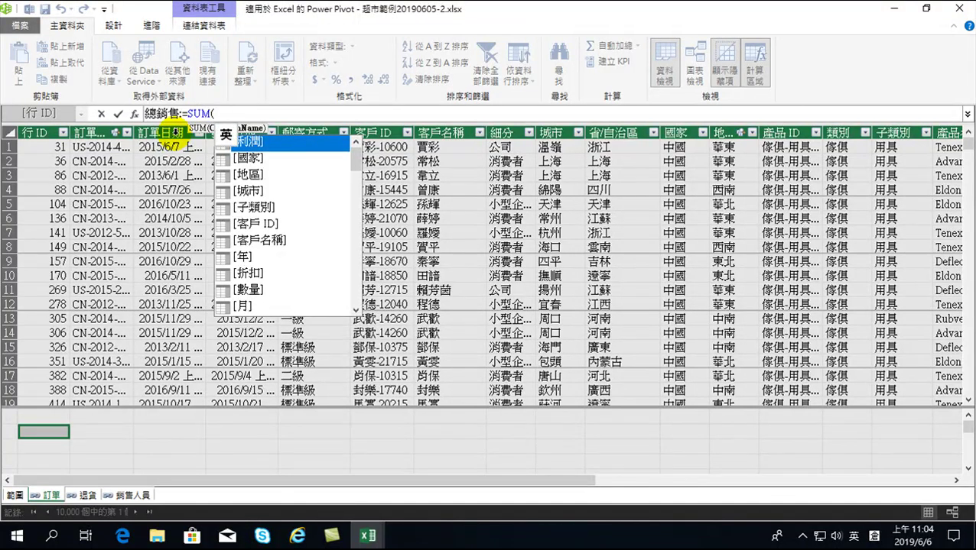
pyautogui.press('Down')
pyautogui.press('Down')
pyautogui.press('Down')
pyautogui.press('Down')
pyautogui.press('Down')
pyautogui.press('Down')
pyautogui.press('Down')
pyautogui.press('Down')
pyautogui.press('Down')
pyautogui.press('Down')
pyautogui.press('Down')
pyautogui.press('Down')
pyautogui.press('Down')
pyautogui.press('Down')
pyautogui.press('Down')
pyautogui.press('Down')
pyautogui.press('Down')
pyautogui.press('Down')
pyautogui.press('Down')
pyautogui.press('Down')
pyautogui.press('Down')
pyautogui.press('Down')
pyautogui.press('Down')
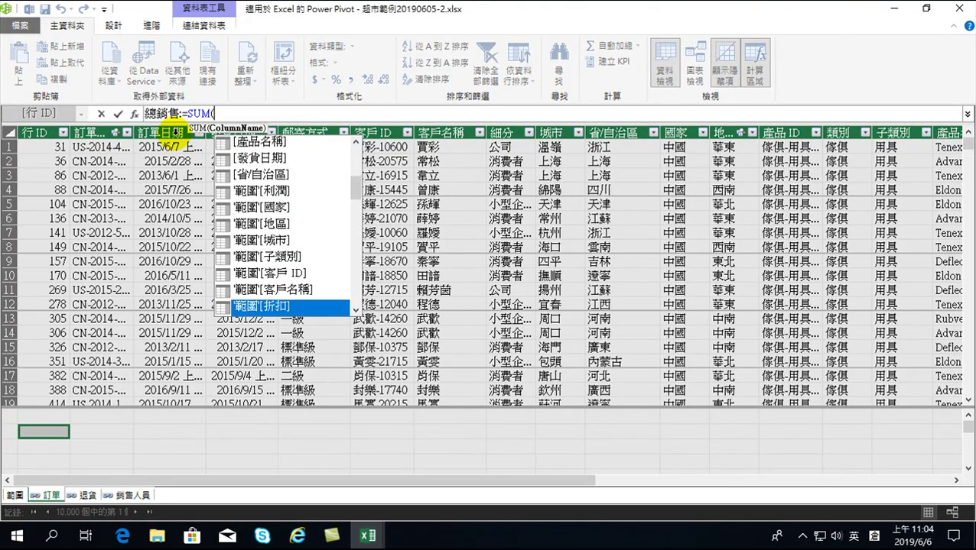
pyautogui.press('Down')
pyautogui.press('Down')
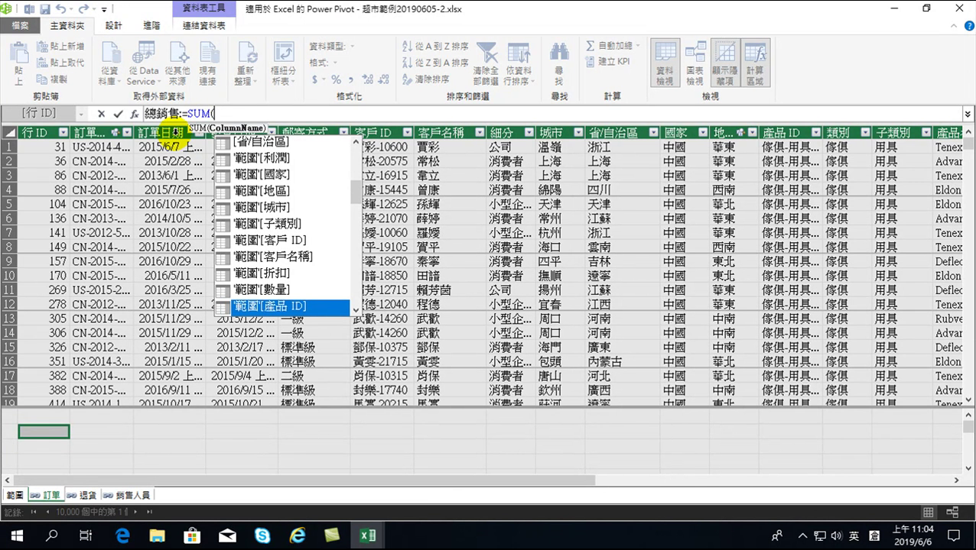
pyautogui.press('Down')
pyautogui.press('Down')
pyautogui.press('Down')
pyautogui.press('Down')
pyautogui.press('Down')
pyautogui.press('Down')
pyautogui.press('Down')
pyautogui.press('Down')
pyautogui.press('Down')
pyautogui.press('Down')
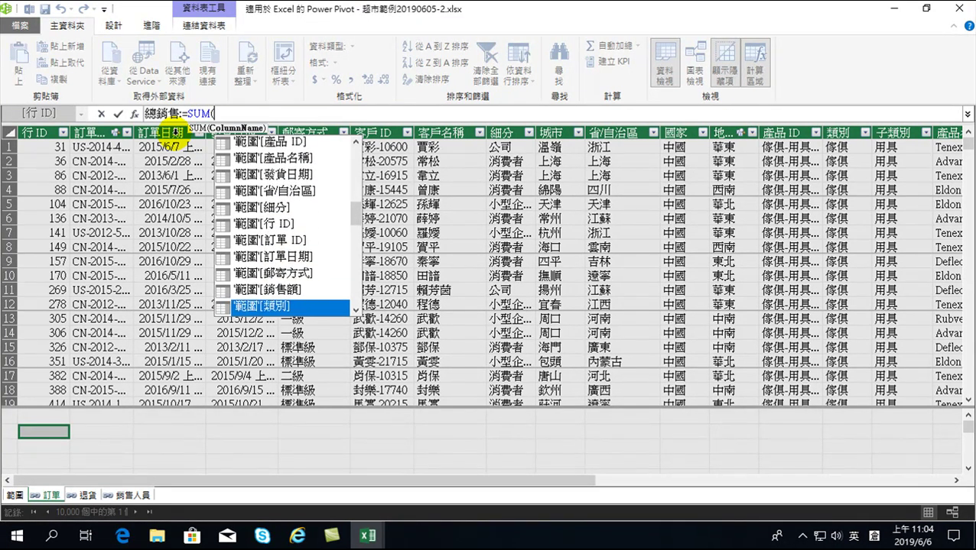
pyautogui.press('Up')
pyautogui.press('Tab')
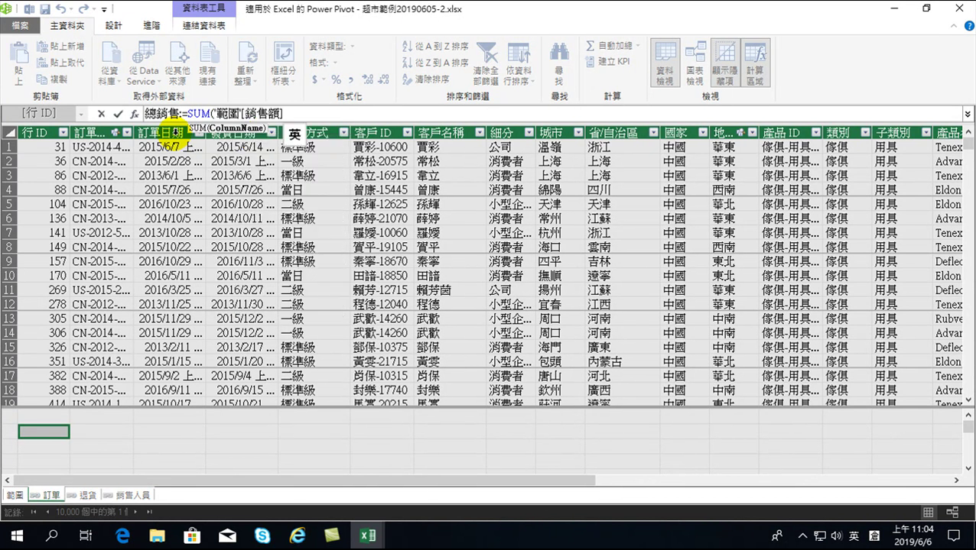
pyautogui.write(')')
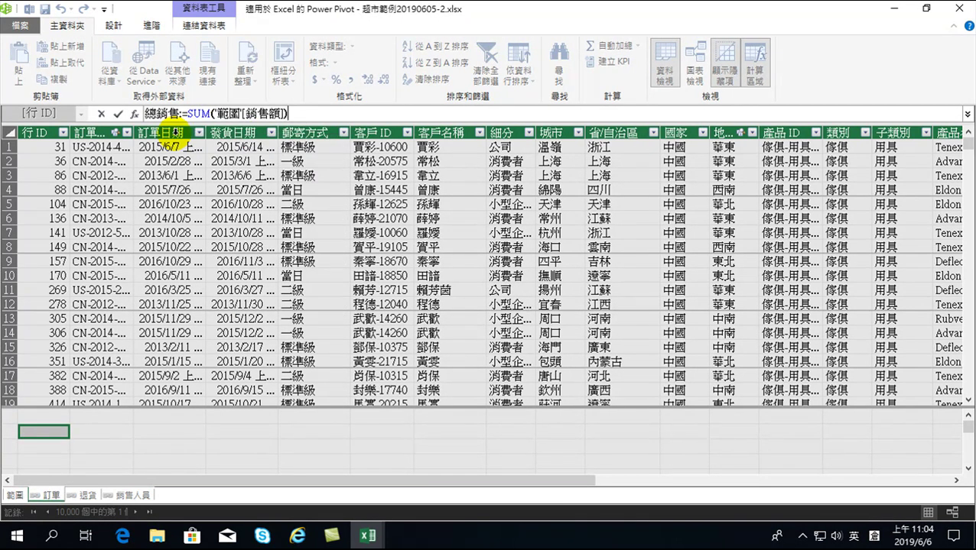
pyautogui.press('Return')
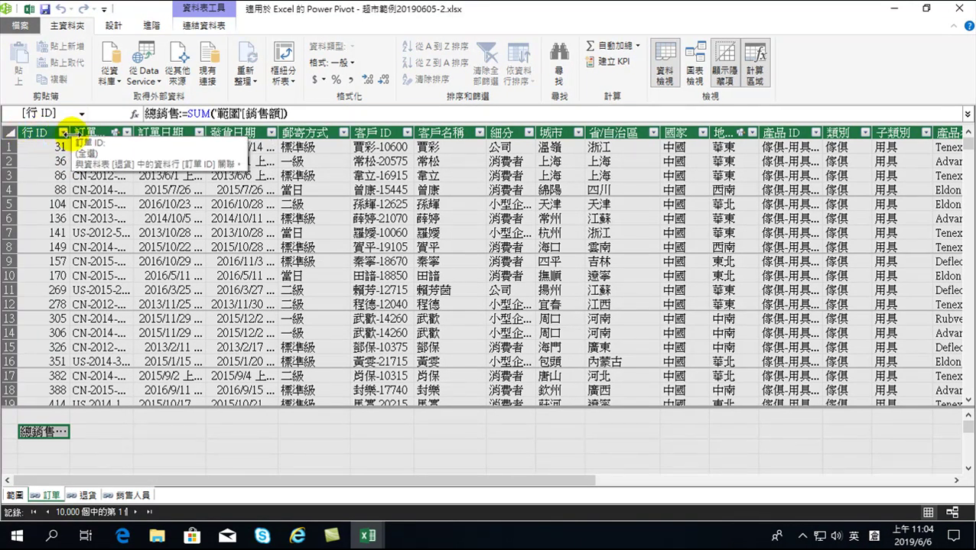
# Widen the 行 ID column and format 總銷售 with thousands separators and no decimals.
pyautogui.moveTo(67, 132); pyautogui.dragTo(158, 148)
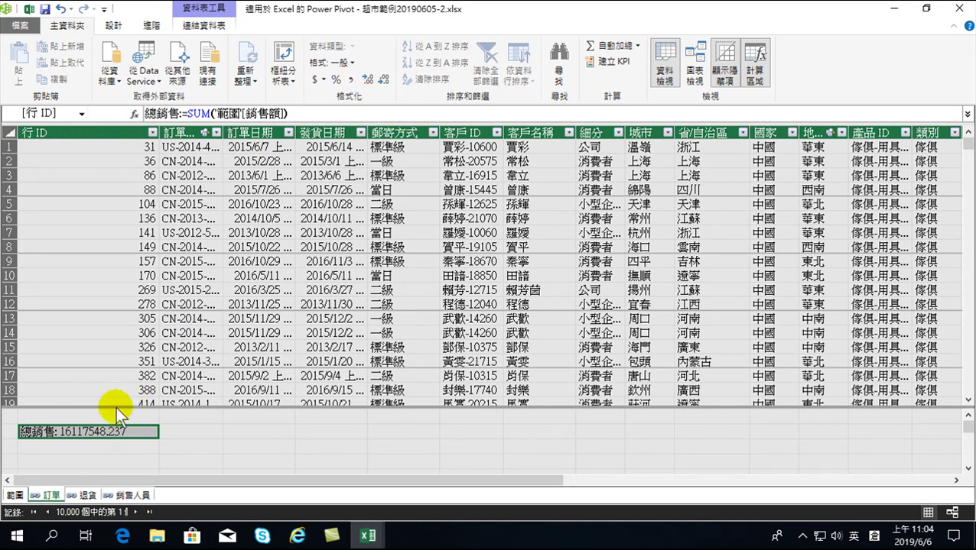
pyautogui.click(351, 80)
pyautogui.click(383, 80)
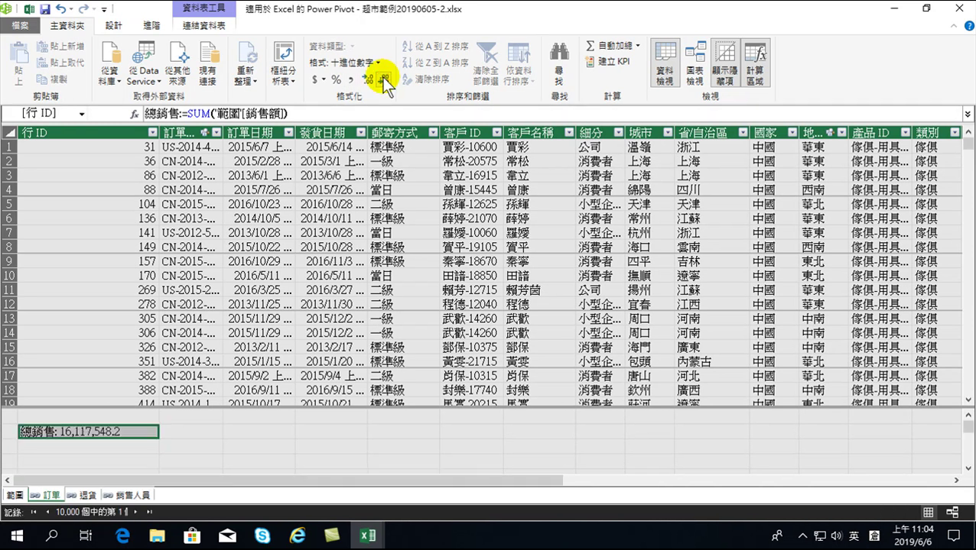
pyautogui.click(383, 79)
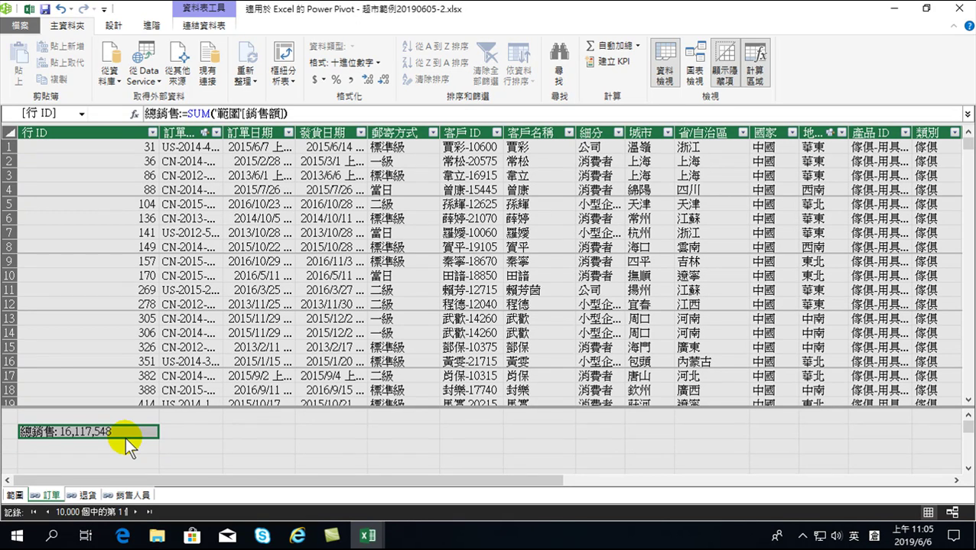
pyautogui.click(48, 447)
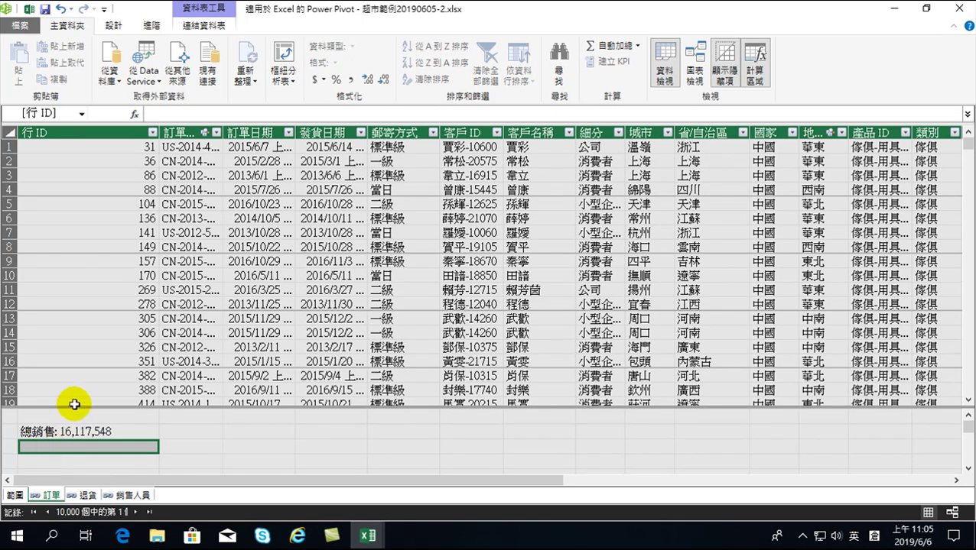
# Create the measure 總利潤:=SUM([利潤]) below 總銷售.
pyautogui.write('vf')
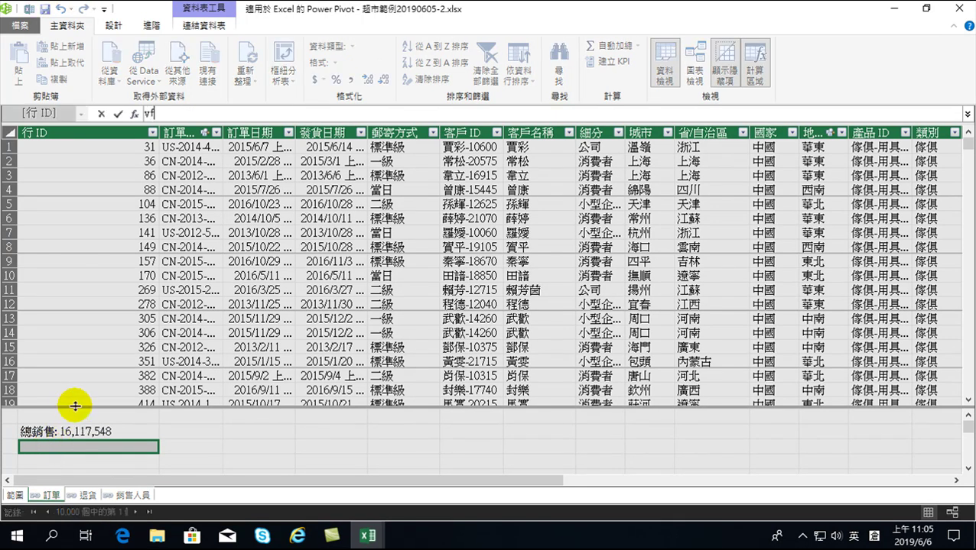
pyautogui.press('BackSpace')
pyautogui.press('shift')
pyautogui.write('vfhwp')
pyautogui.press('space')
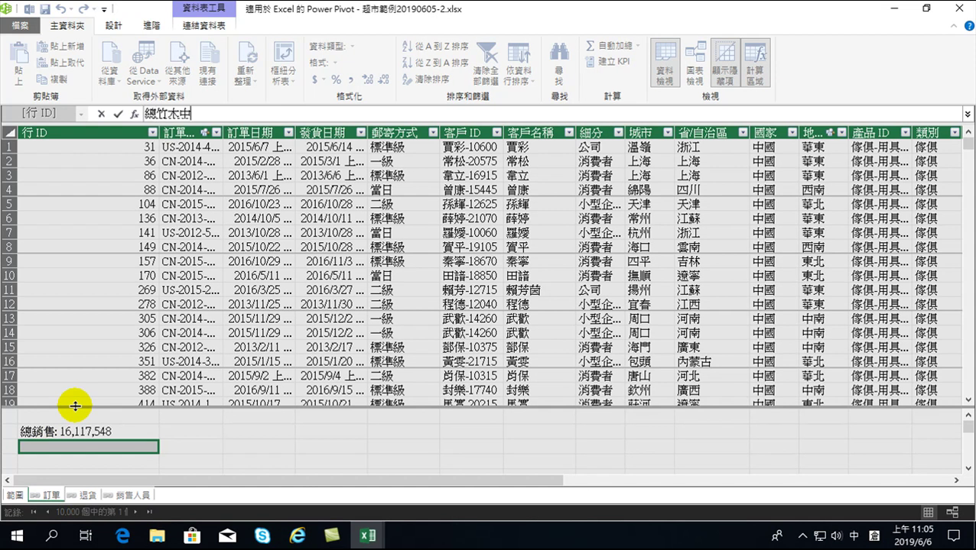
pyautogui.write('hdln')
pyautogui.press('space')
pyautogui.write('eang')
pyautogui.press('space')
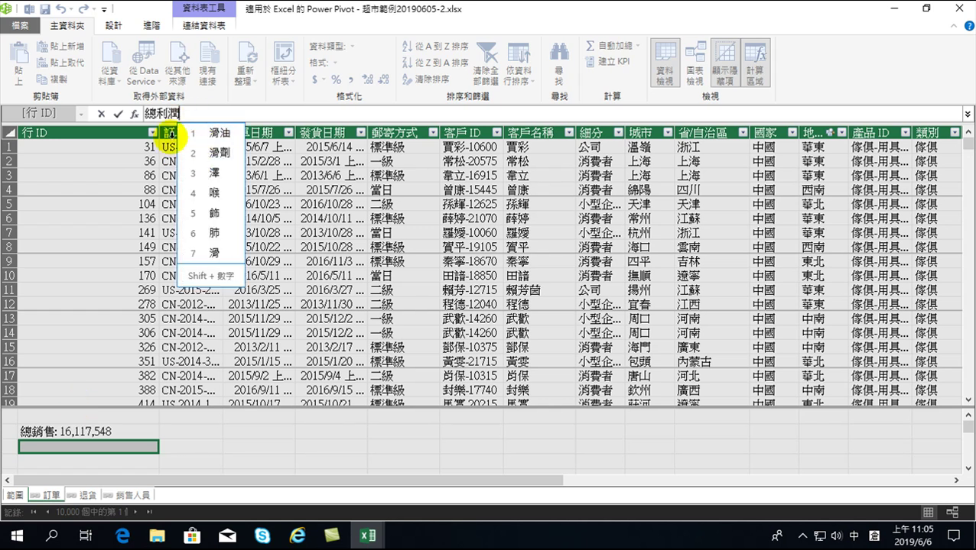
pyautogui.write(':=')
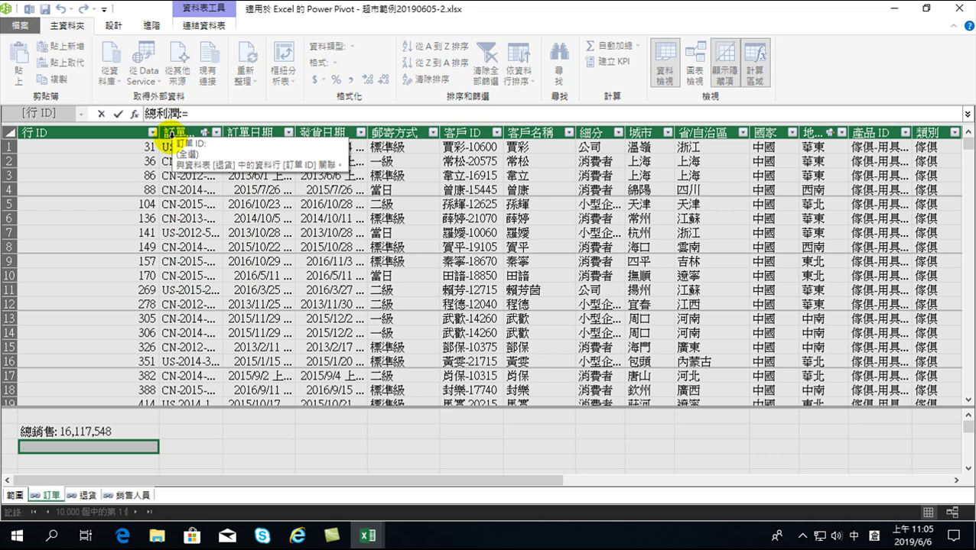
pyautogui.press('shift')
pyautogui.write('su')
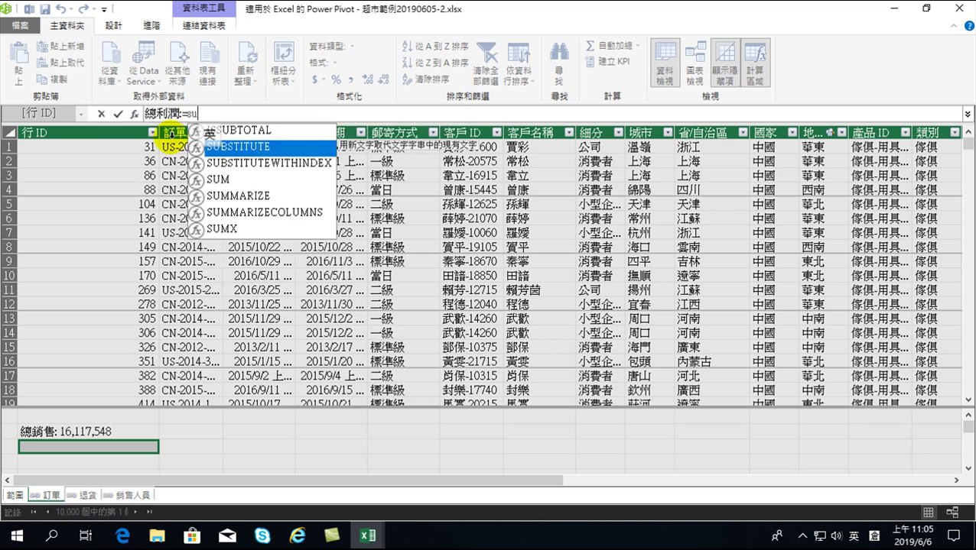
pyautogui.press('Down')
pyautogui.press('Down')
pyautogui.press('Tab')
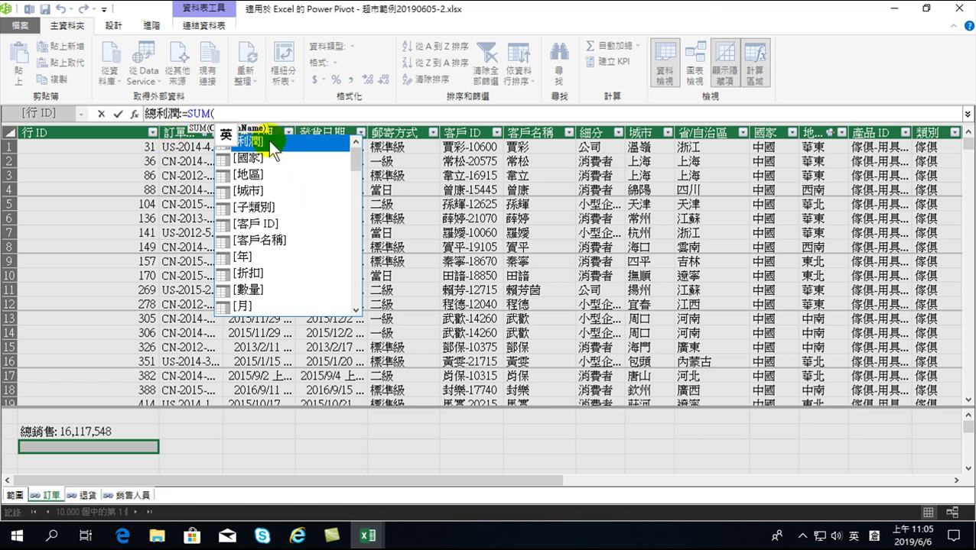
pyautogui.press('Tab')
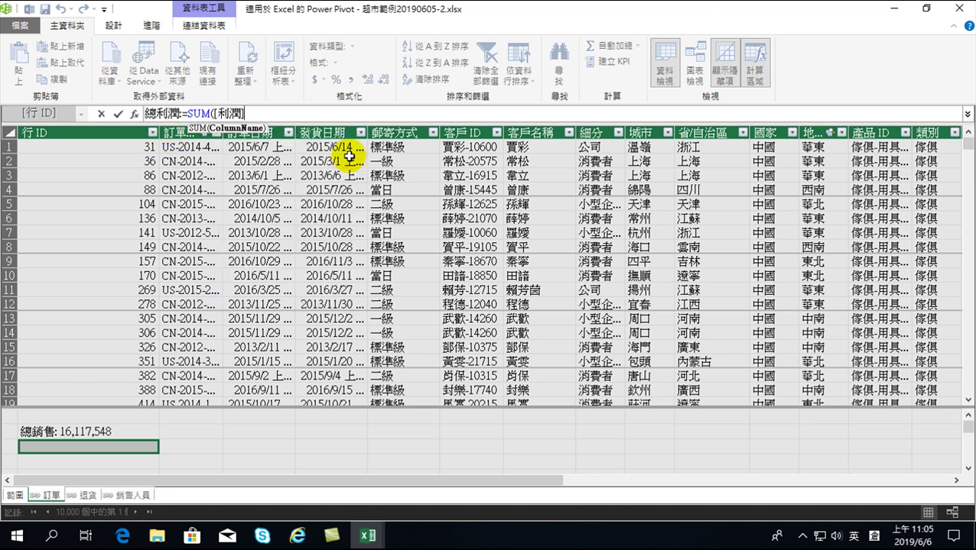
pyautogui.write(')')
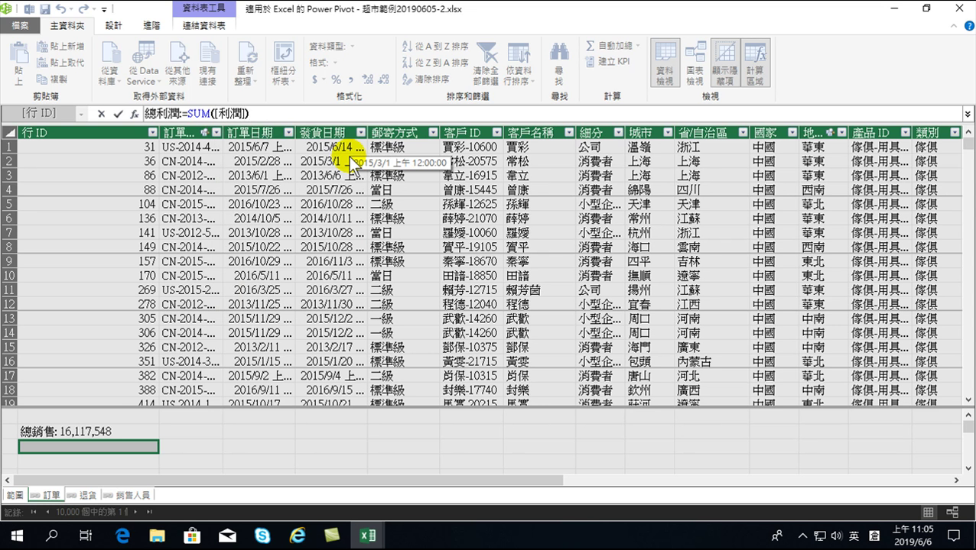
pyautogui.press('Return')
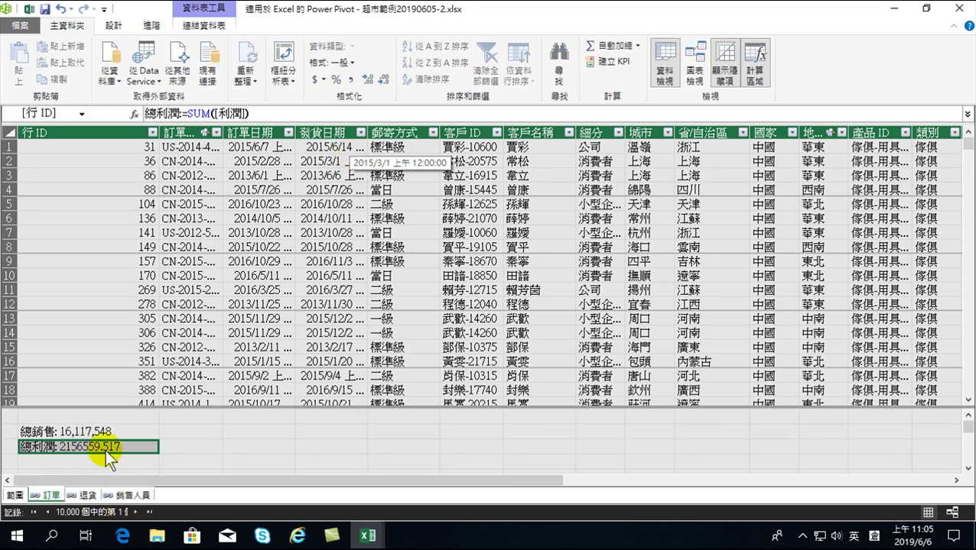
# Format 總利潤 with thousands separators and no decimals, showing 2,156,560.
pyautogui.click(349, 79)
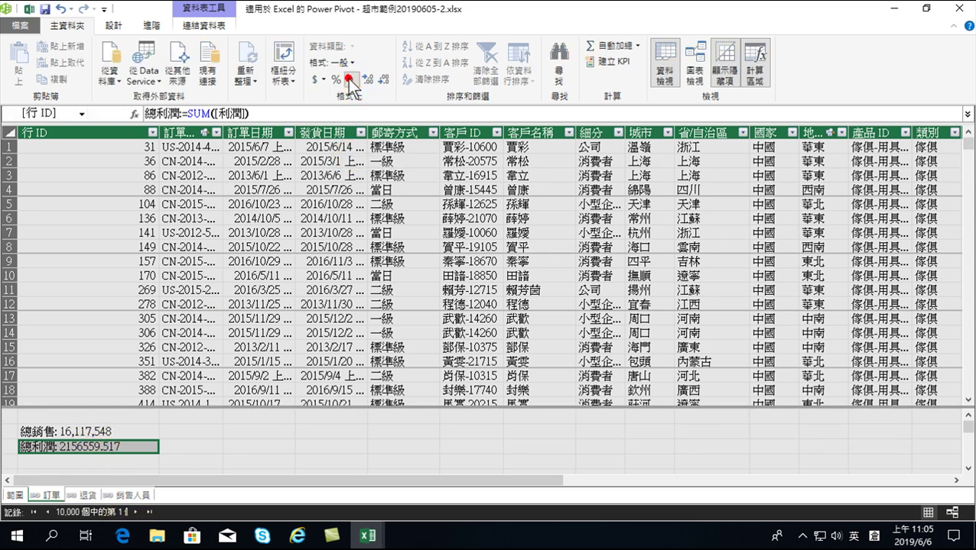
pyautogui.click(382, 80)
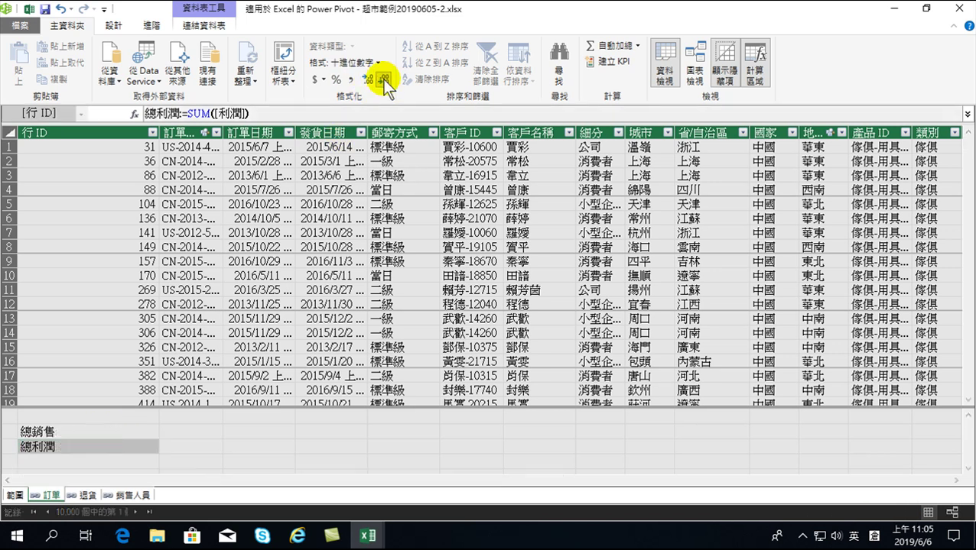
pyautogui.click(383, 79)
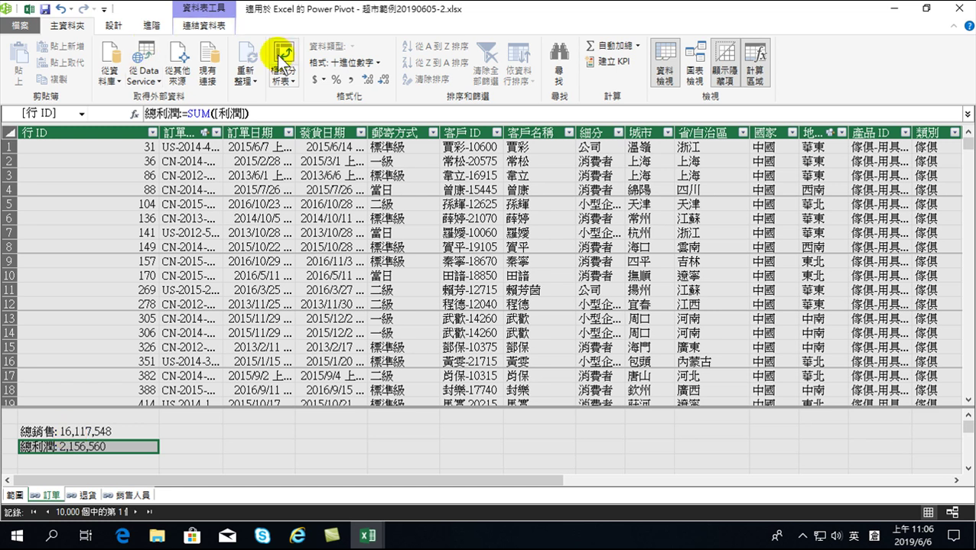
# Save the workbook, then reopen Power Pivot and start a measure in the cell below 總利潤.
pyautogui.click(958, 9)
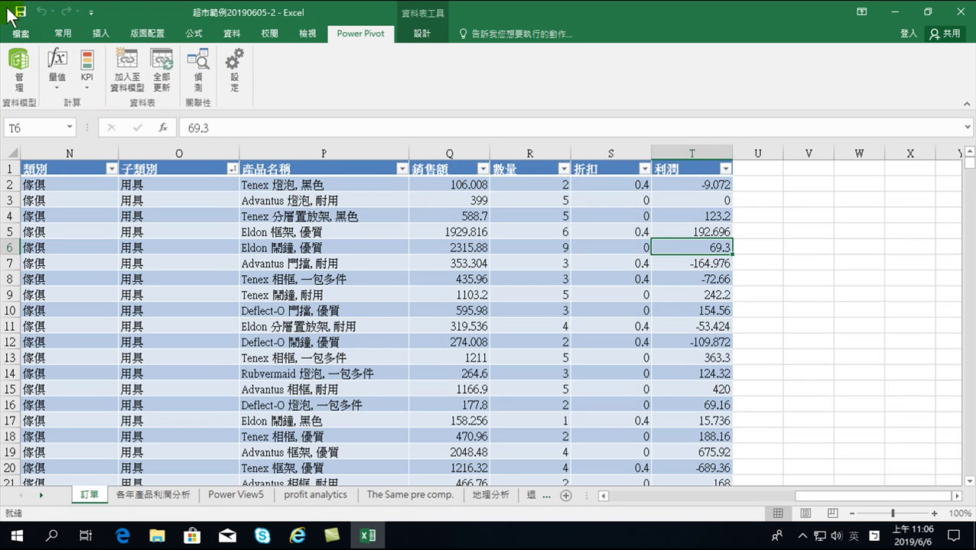
pyautogui.click(20, 11)
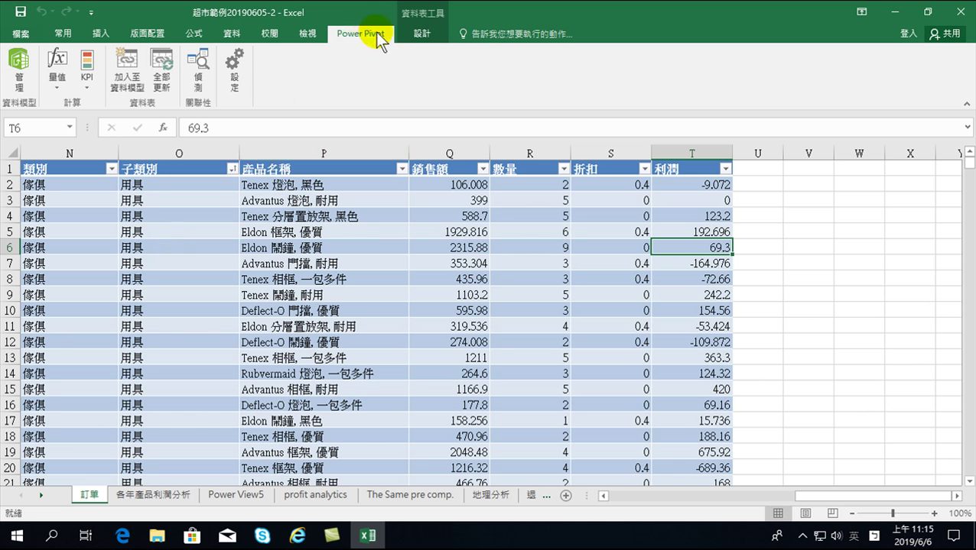
pyautogui.click(16, 60)
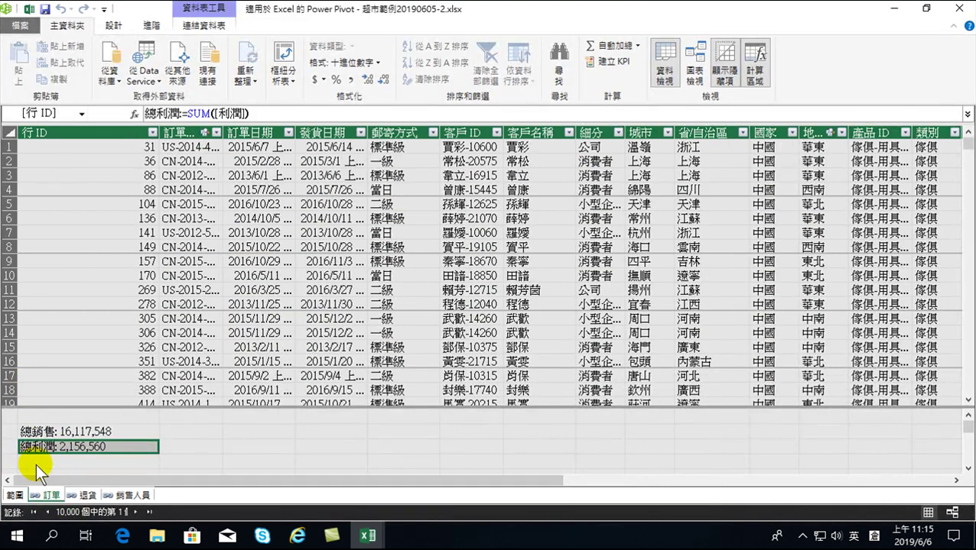
pyautogui.click(37, 461)
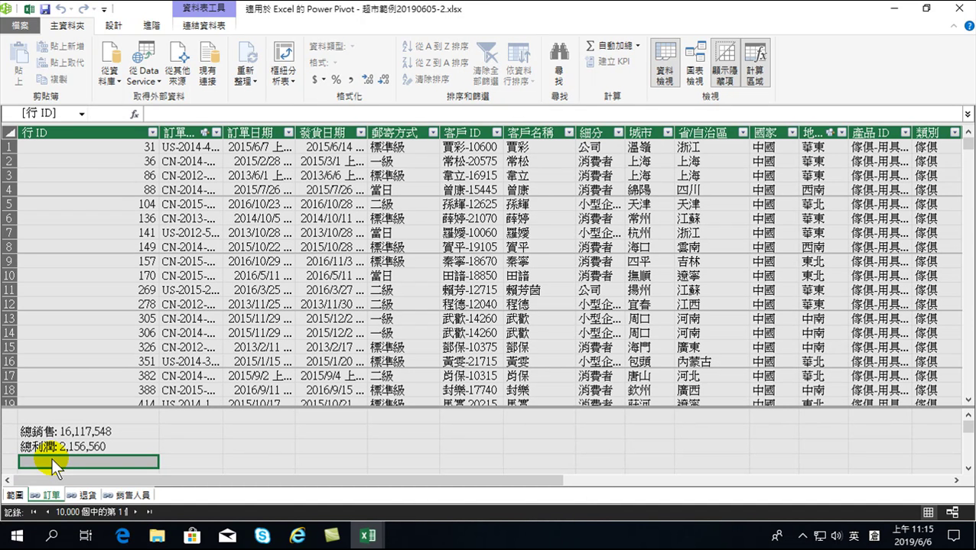
pyautogui.doubleClick(52, 458)
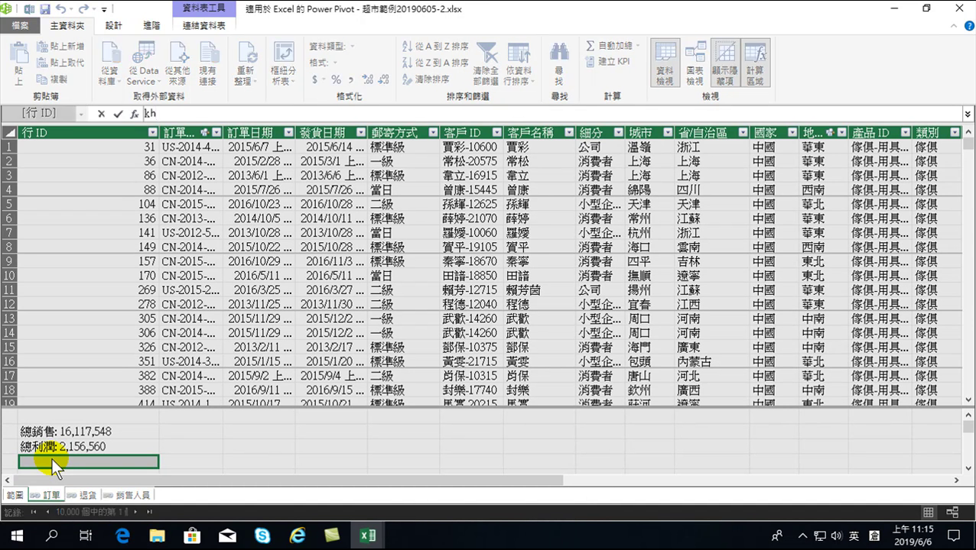
# Type the measure name 獲利率2:= in the formula bar.
pyautogui.press('shift')
pyautogui.write('太竹廿')
pyautogui.write('獲利率')
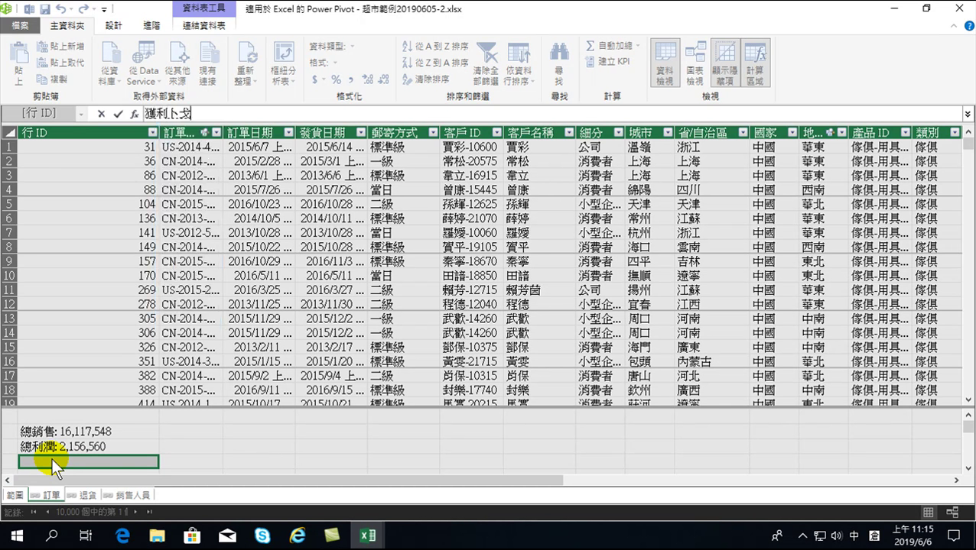
pyautogui.write('2')
pyautogui.write(':')
pyautogui.write('=')
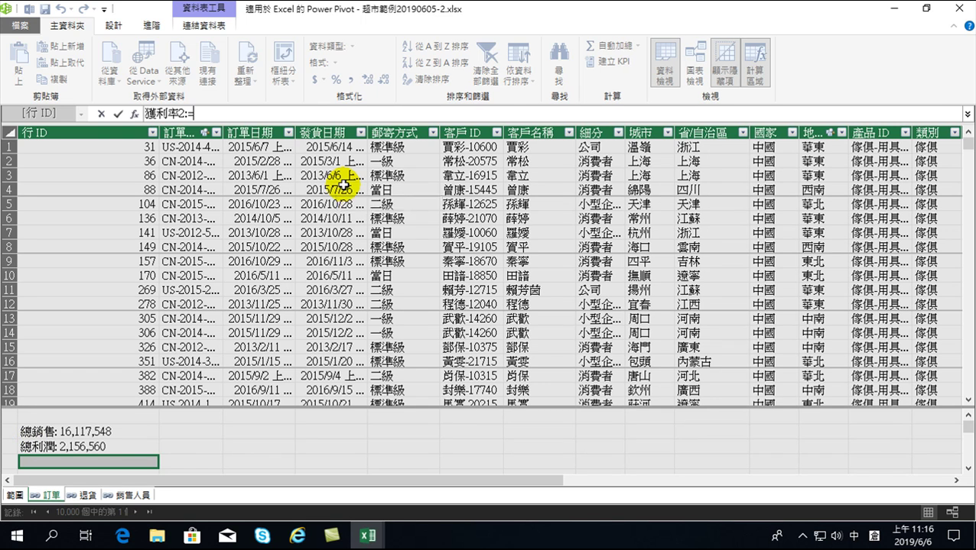
# Complete 獲利率2 as '訂單'[總利潤]/'訂單'[總銷售], returning about 0.1338.
pyautogui.write("'")
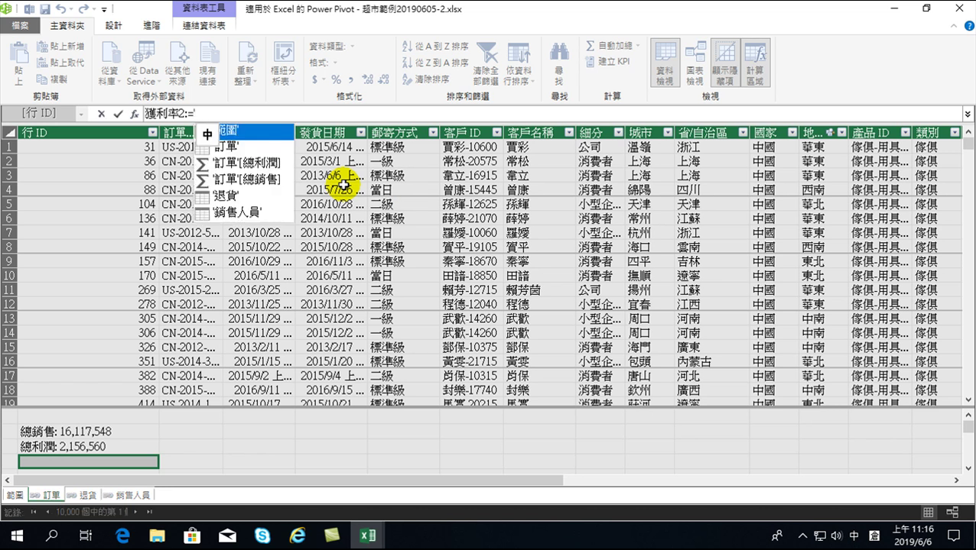
pyautogui.press('Down')
pyautogui.press('Down')
pyautogui.press('Down')
pyautogui.press('Up')
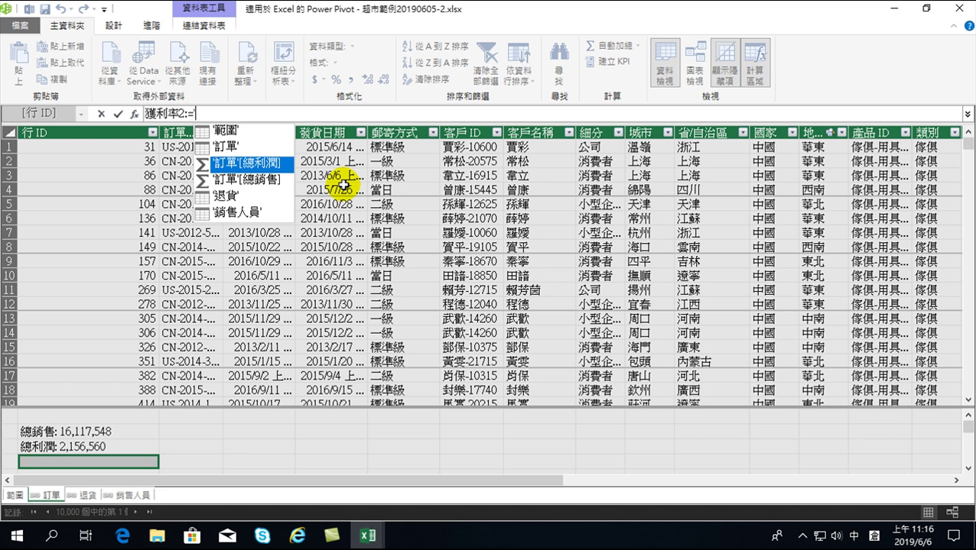
pyautogui.press('Tab')
pyautogui.write('/')
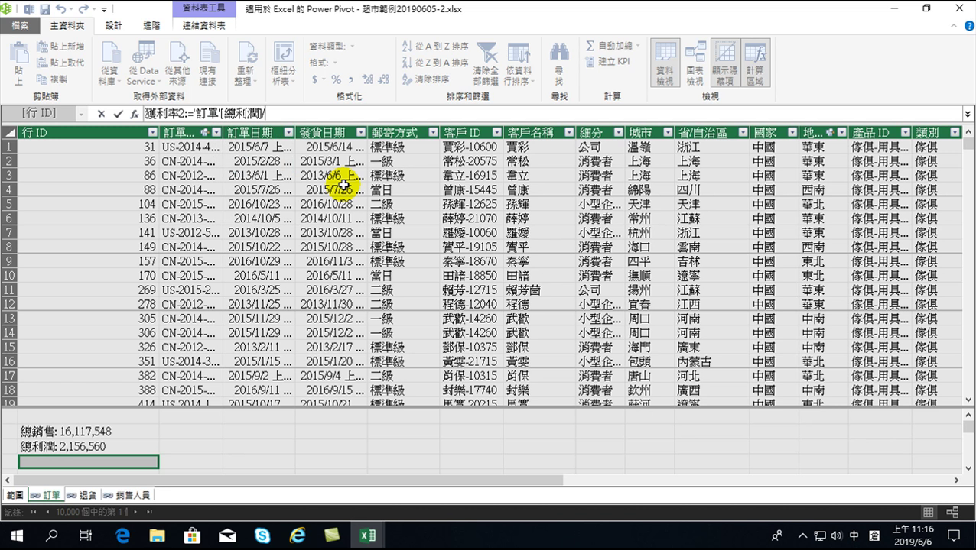
pyautogui.write("'")
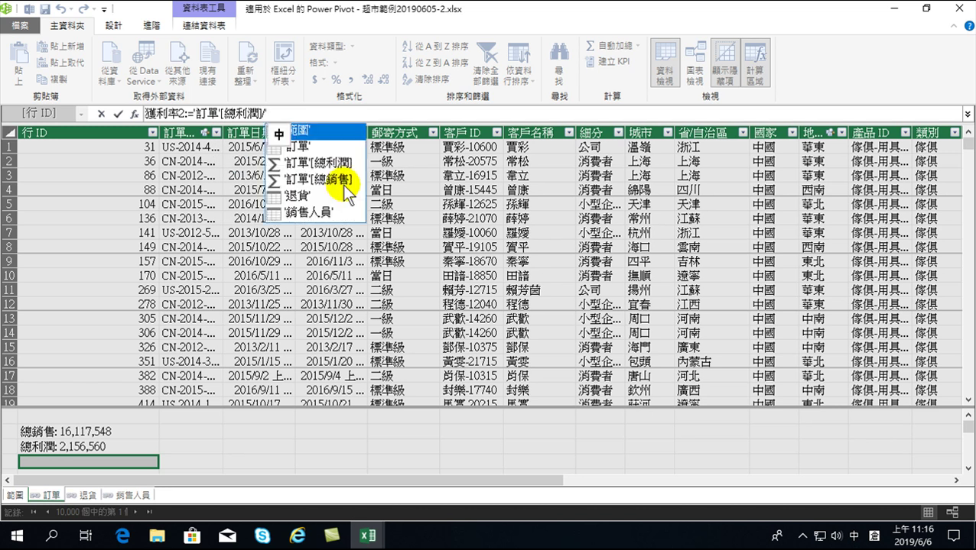
pyautogui.click(343, 184)
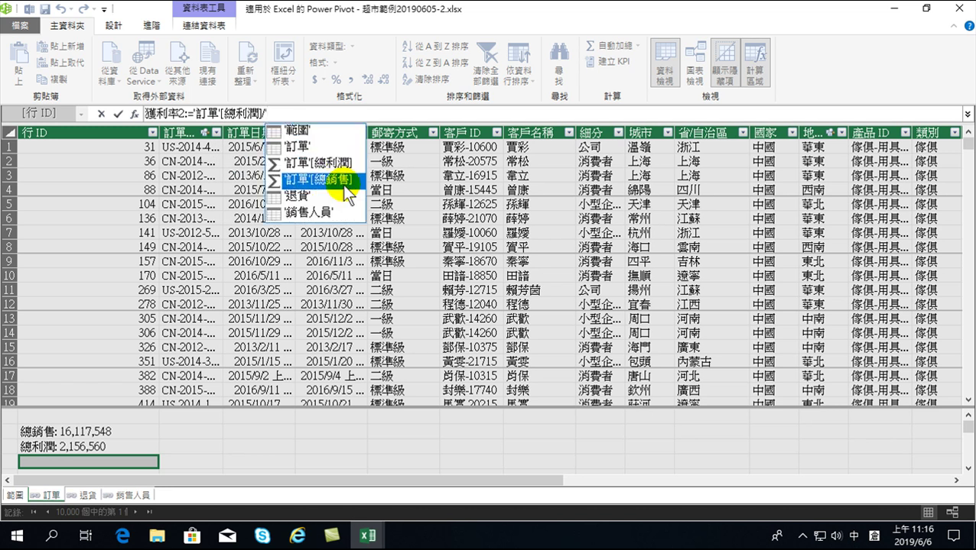
pyautogui.press('Tab')
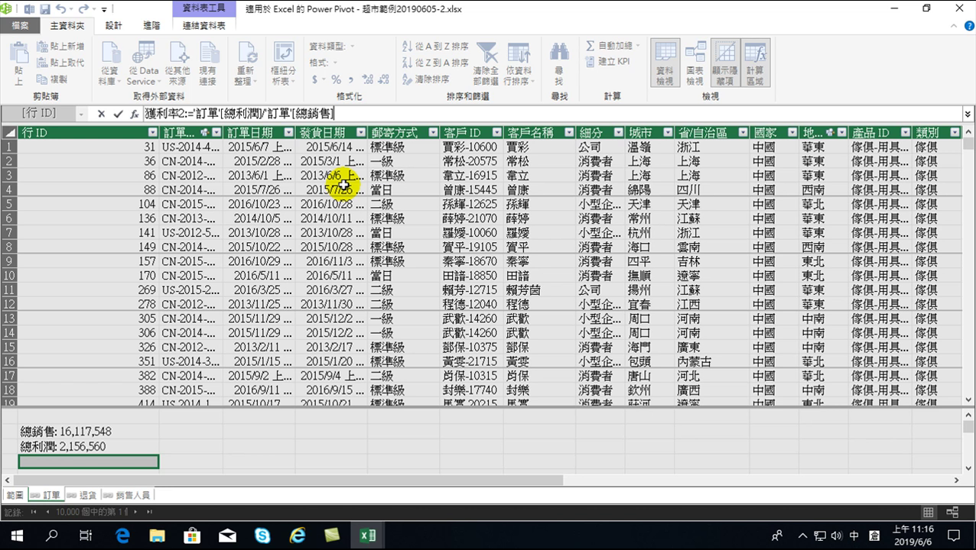
pyautogui.press('Return')
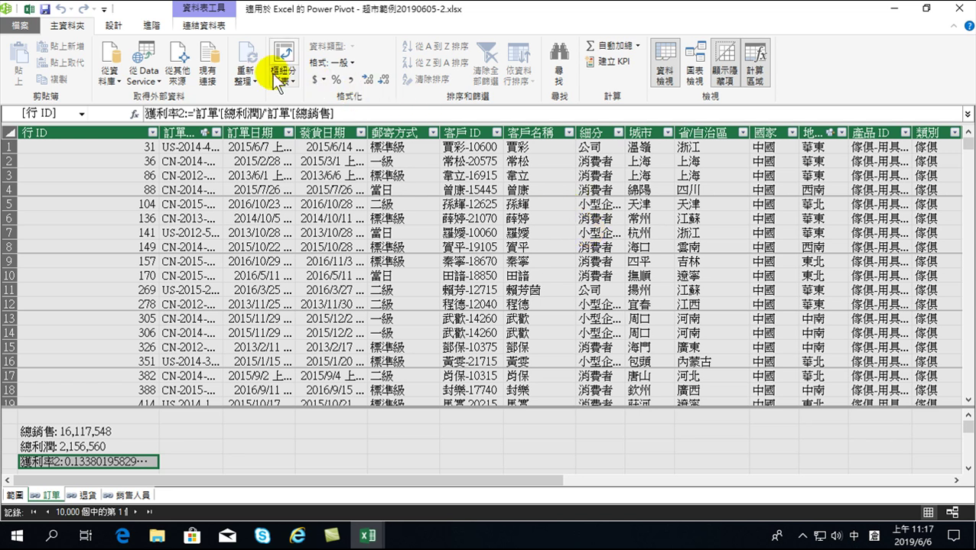
# Format 獲利率2 as a one-decimal percentage, showing 13.4%.
pyautogui.click(337, 80)
pyautogui.click(383, 79)
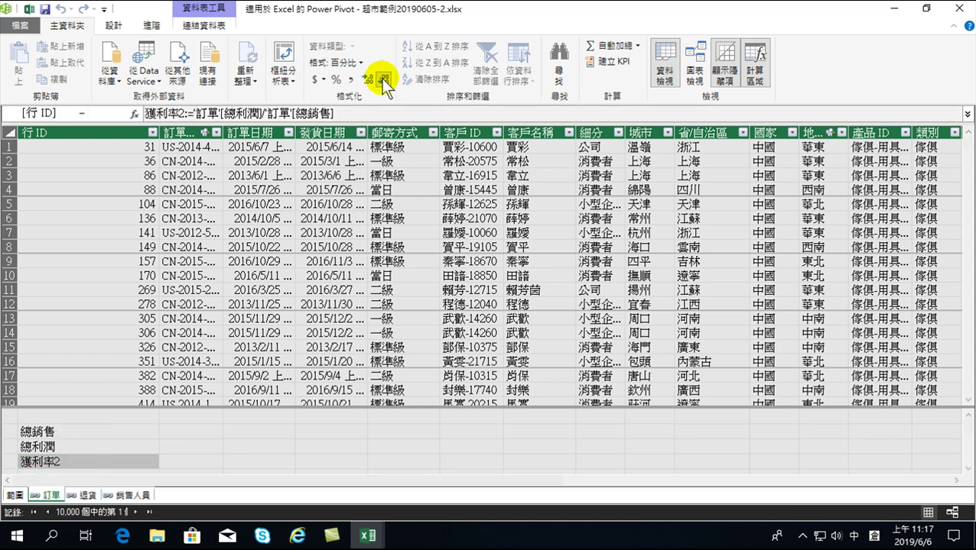
pyautogui.click(85, 458)
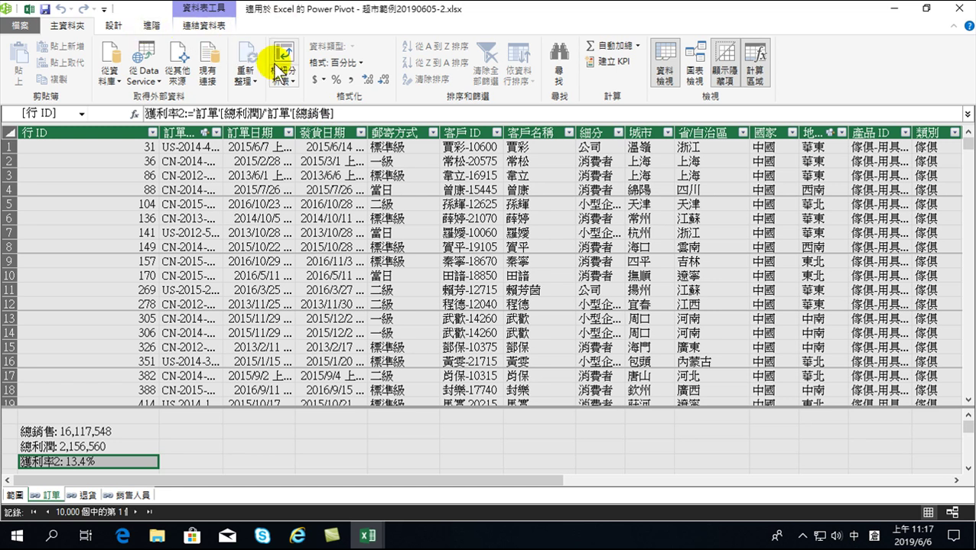
# Close Power Pivot, save the workbook, and switch to the Power View5 sheet.
pyautogui.click(956, 7)
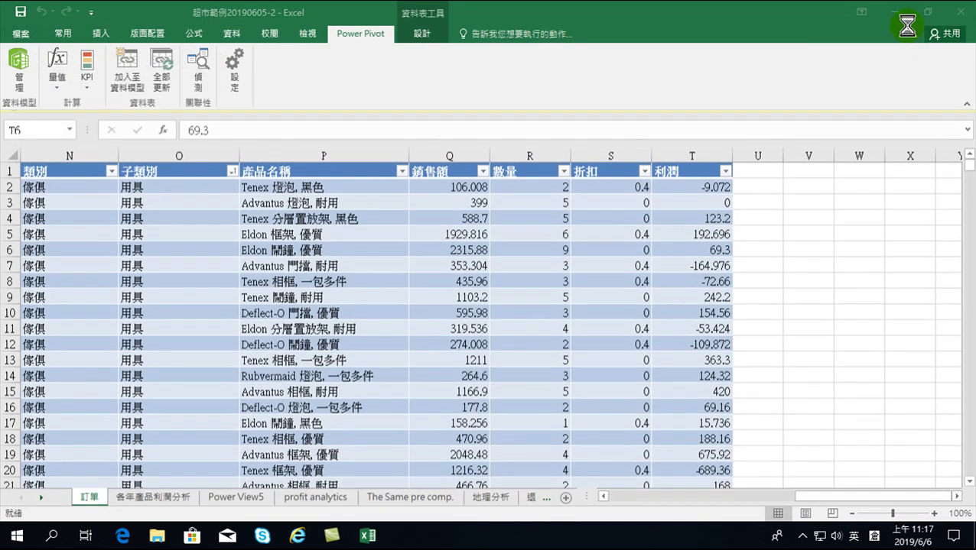
pyautogui.click(20, 11)
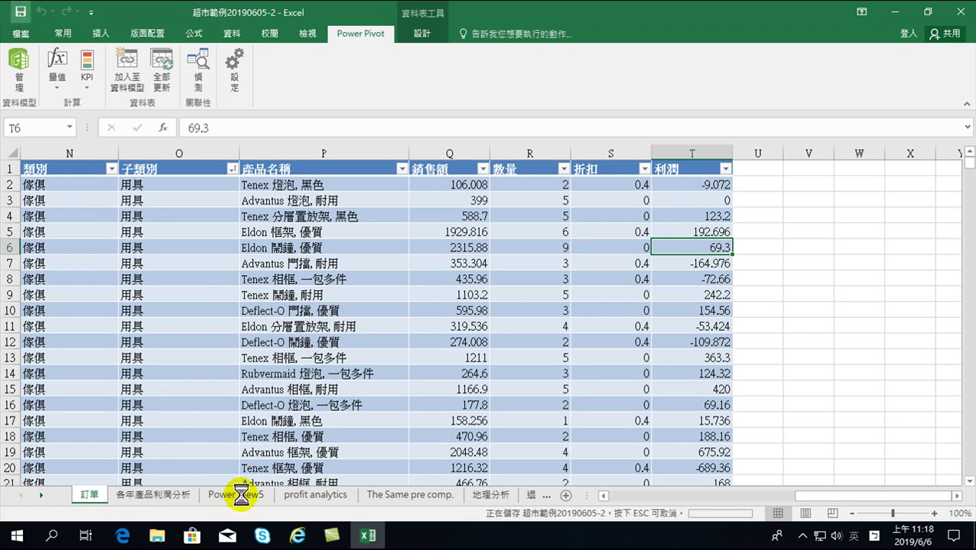
pyautogui.click(229, 495)
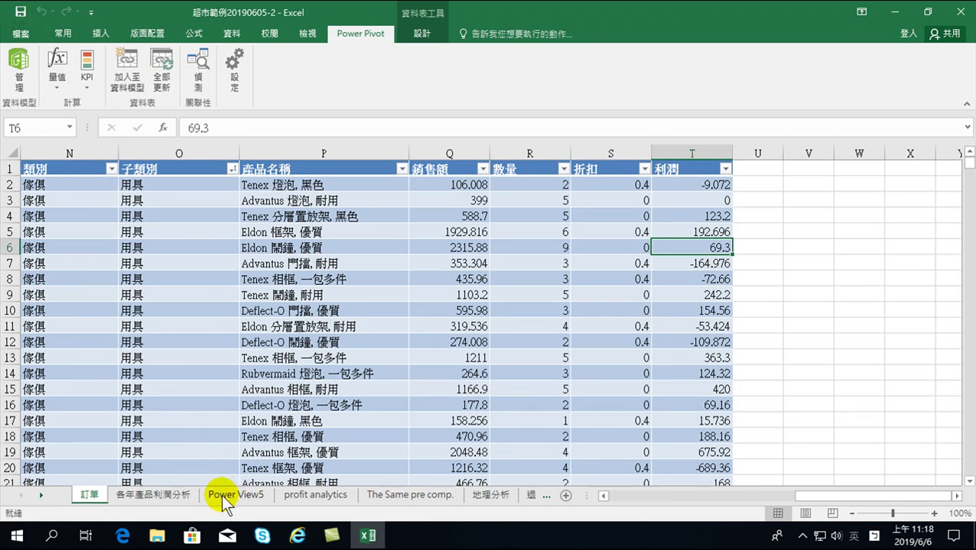
pyautogui.click(231, 493)
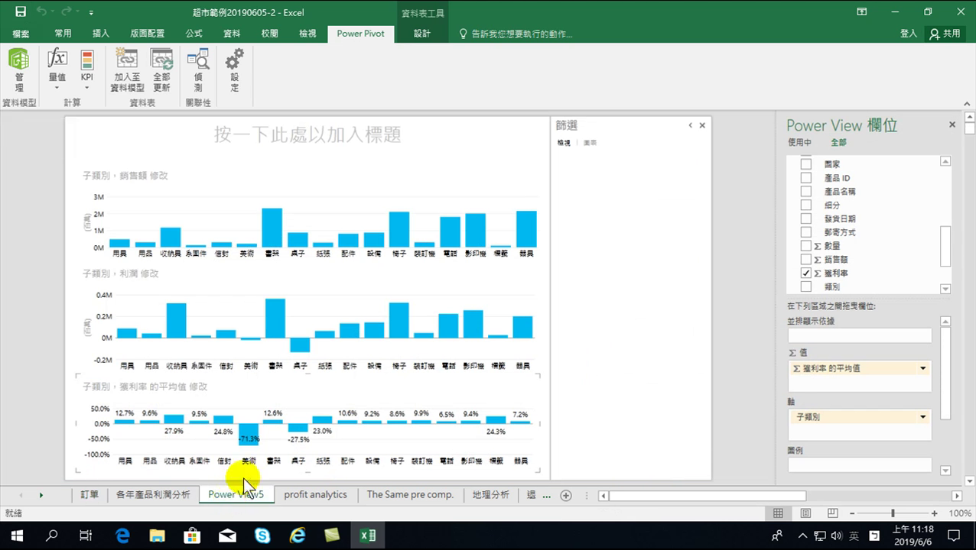
# Narrow the sales-by-subcategory chart, move it to the top of the page and make it shorter.
pyautogui.click(240, 193)
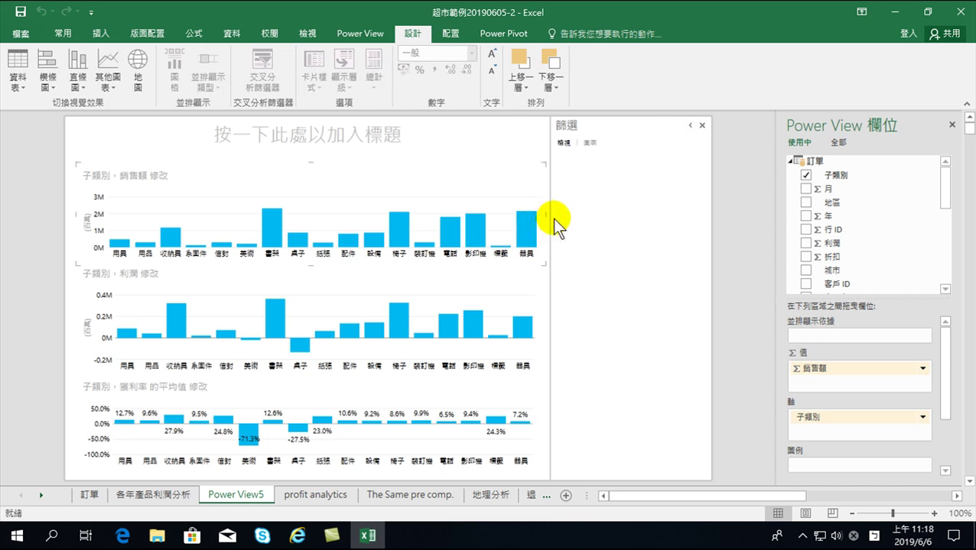
pyautogui.moveTo(543, 216)
pyautogui.mouseDown()
pyautogui.moveTo(451, 234)
pyautogui.moveTo(550, 234)
pyautogui.mouseUp()
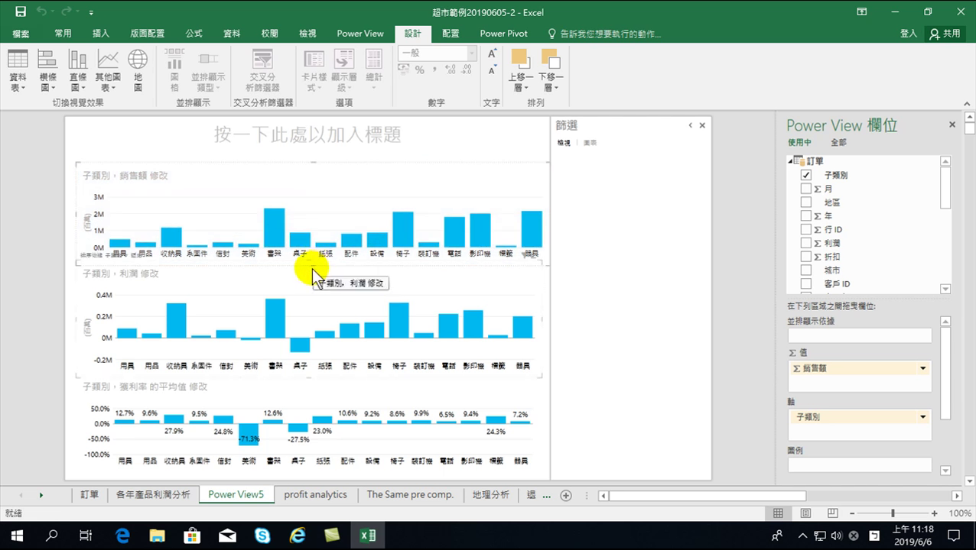
pyautogui.click(280, 163)
pyautogui.click(271, 159)
pyautogui.moveTo(309, 169); pyautogui.dragTo(285, 111)
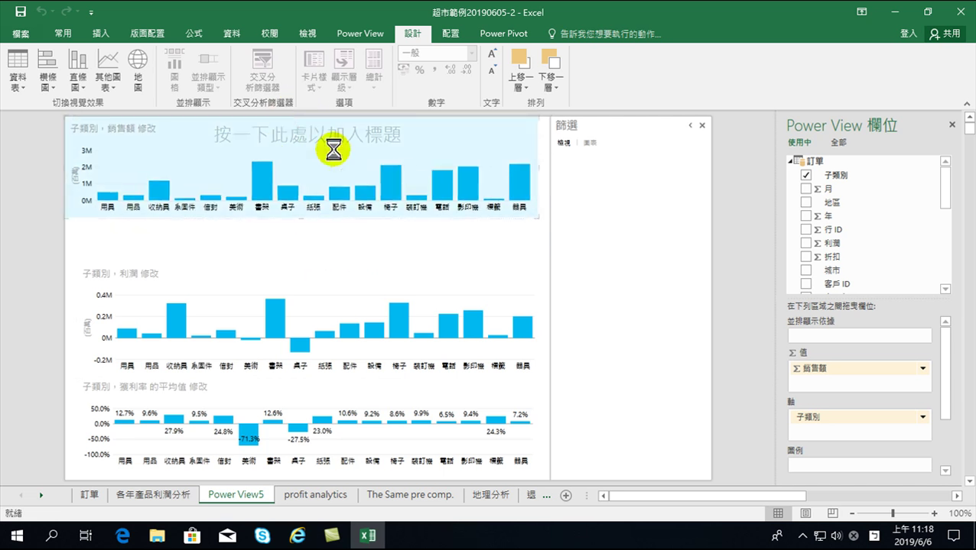
pyautogui.moveTo(538, 218); pyautogui.dragTo(551, 202)
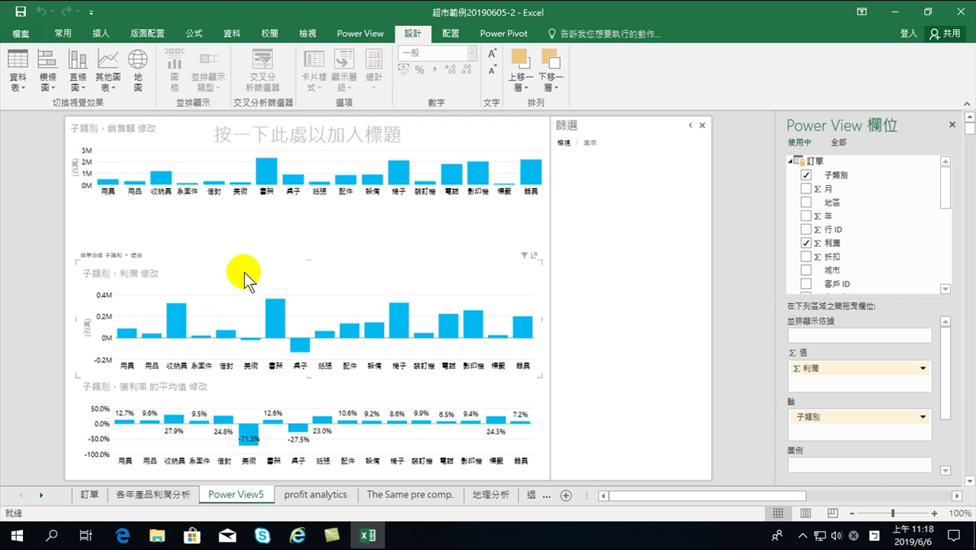
# Move the profit chart up under the sales chart and make it wider and shorter.
pyautogui.moveTo(244, 261); pyautogui.dragTo(236, 201)
pyautogui.click(528, 317)
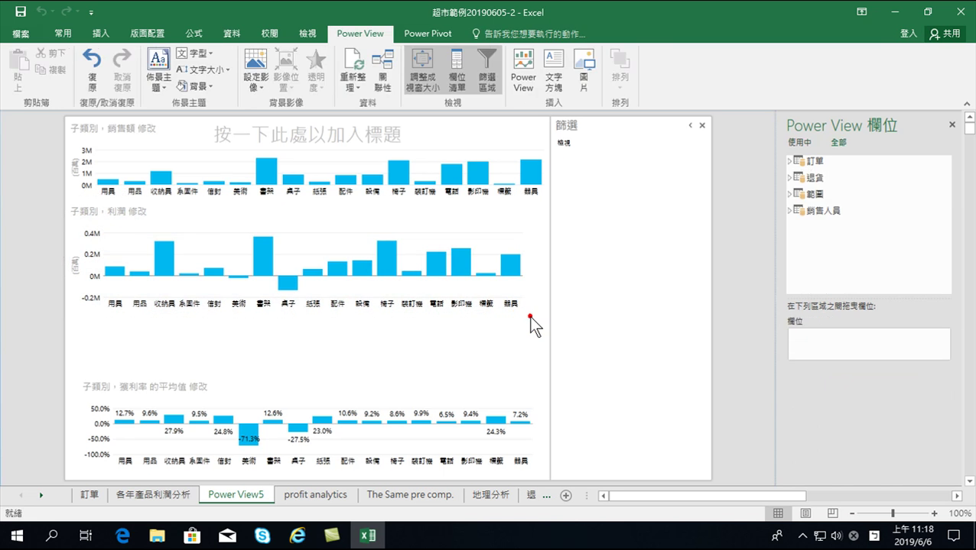
pyautogui.click(522, 302)
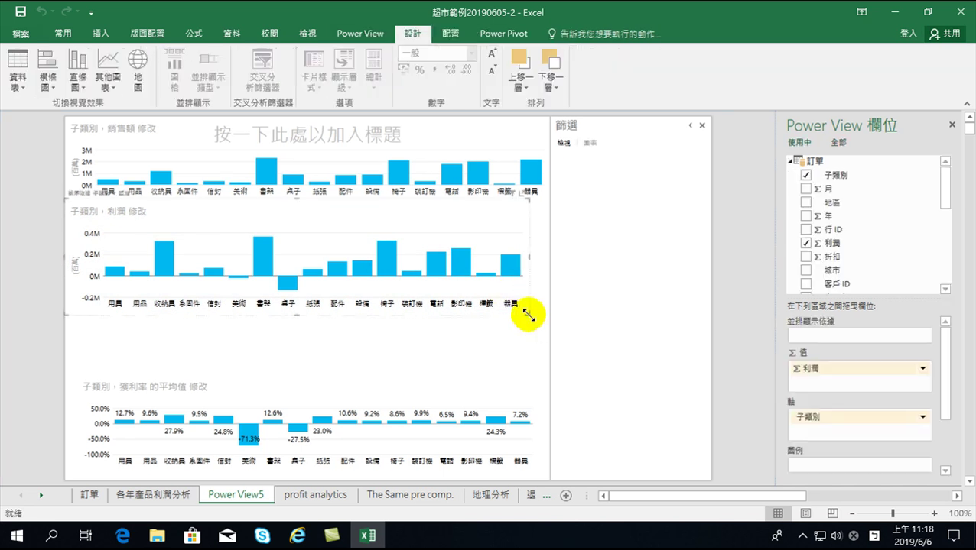
pyautogui.moveTo(526, 314); pyautogui.dragTo(550, 287)
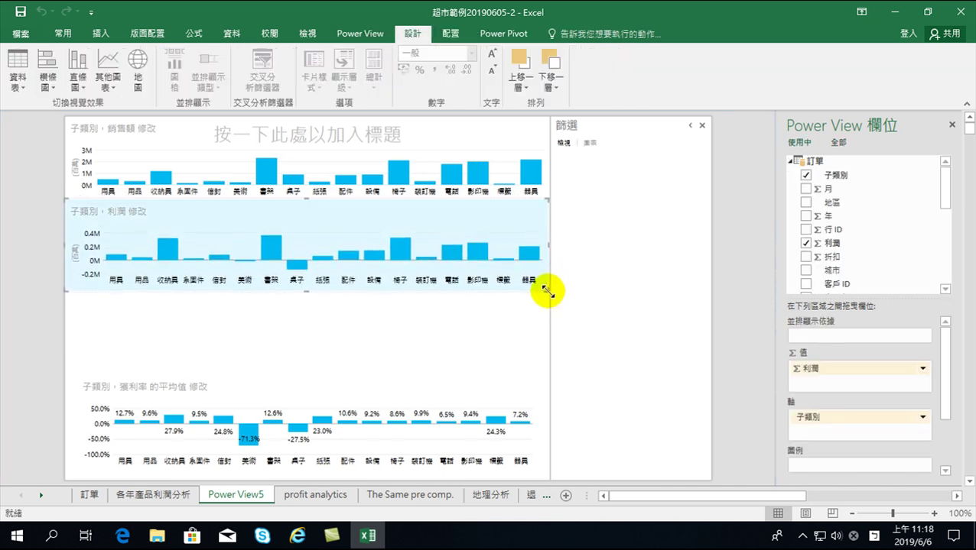
pyautogui.click(272, 175)
# Move the profit-margin chart up under the profit chart and make it slightly taller.
pyautogui.click(214, 391)
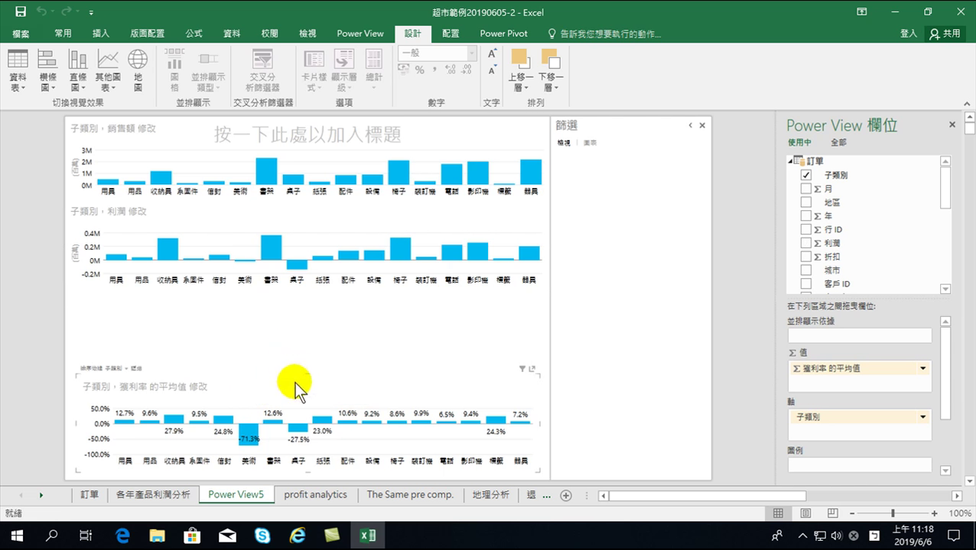
pyautogui.moveTo(294, 378); pyautogui.dragTo(290, 297)
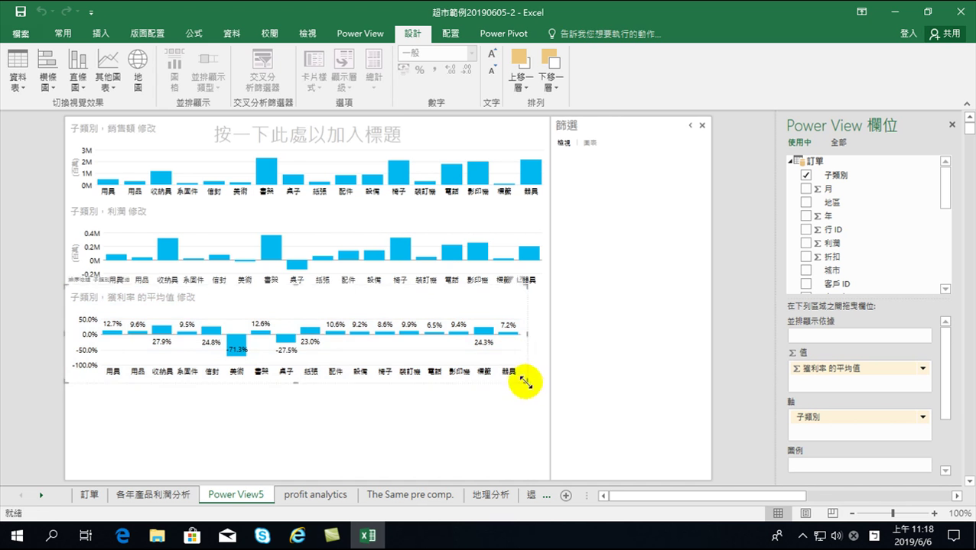
pyautogui.moveTo(528, 384); pyautogui.dragTo(530, 390)
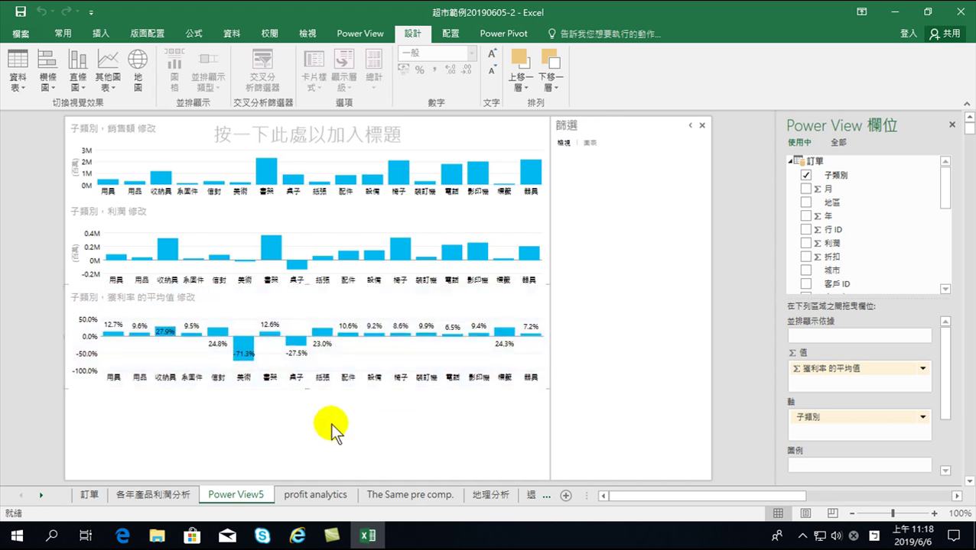
pyautogui.click(196, 426)
pyautogui.click(147, 422)
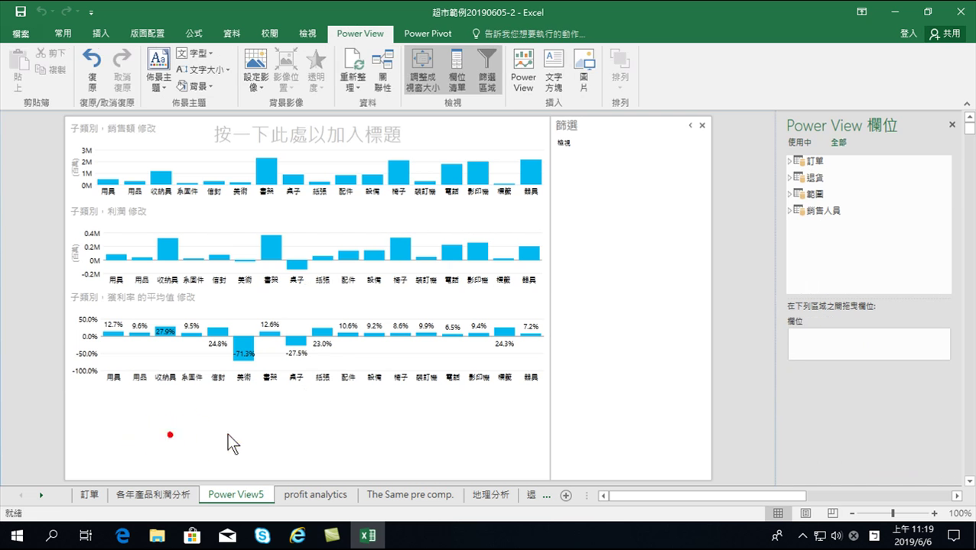
# Build a fourth column chart of 獲利率2 by 子類別 and stretch it along the canvas bottom.
pyautogui.click(790, 161)
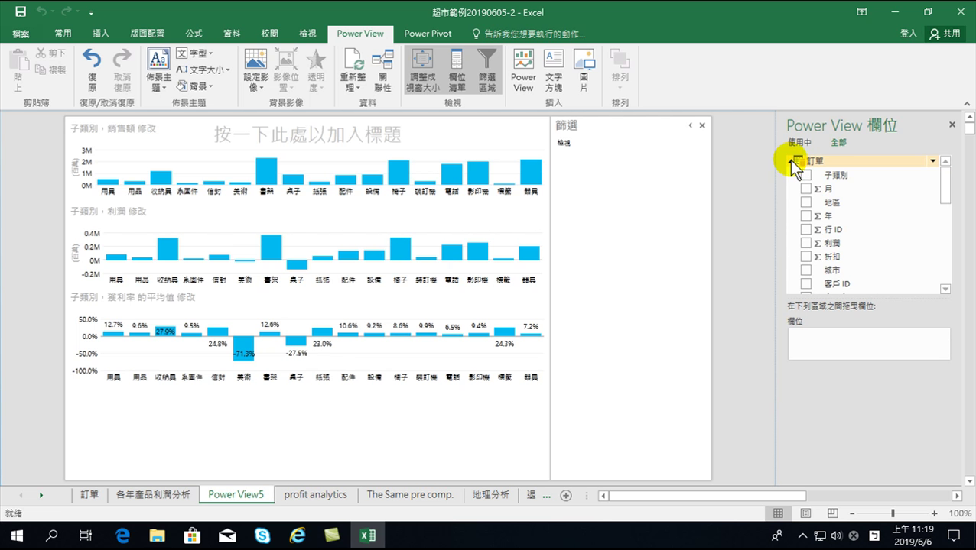
pyautogui.click(806, 175)
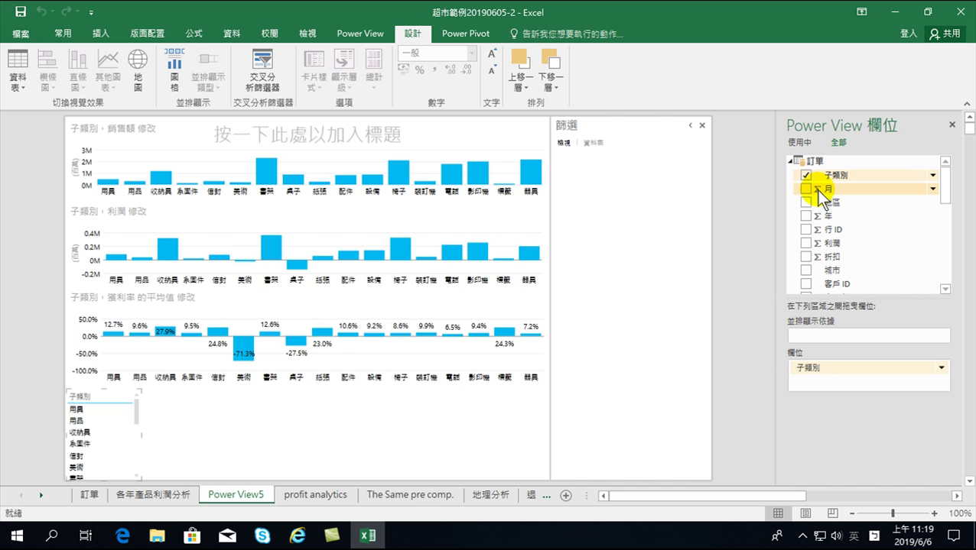
pyautogui.scroll(-2, 841, 229)
pyautogui.scroll(-1, 841, 243)
pyautogui.scroll(-1, 843, 251)
pyautogui.scroll(-1, 846, 260)
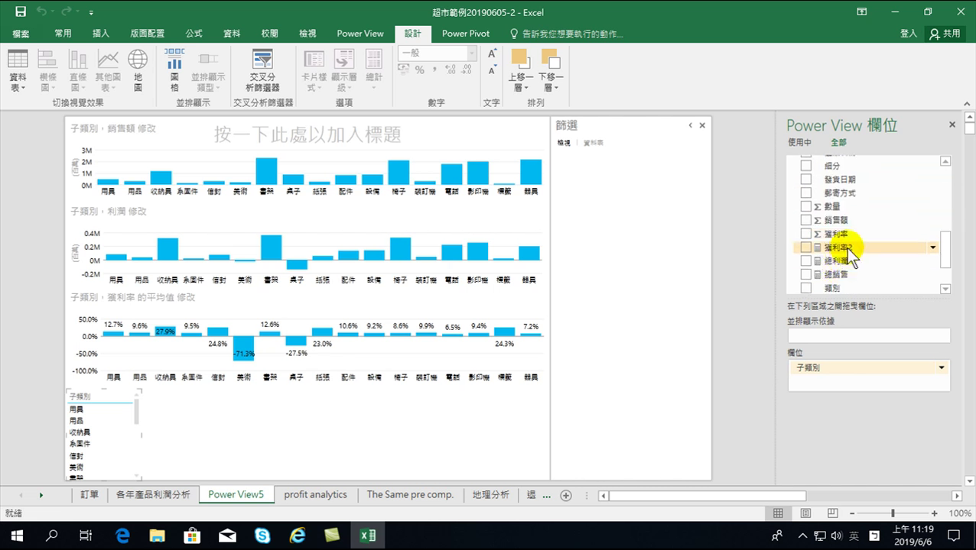
pyautogui.click(806, 247)
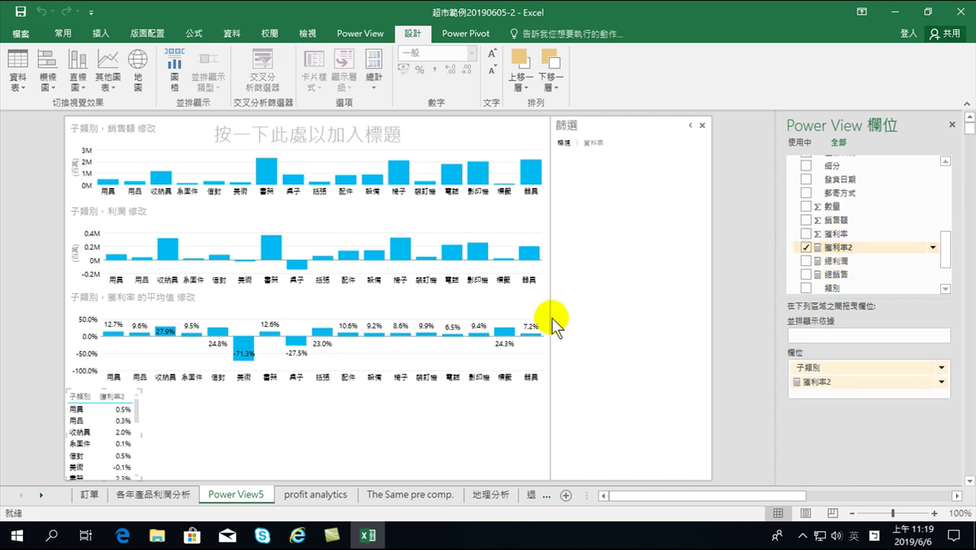
pyautogui.click(107, 79)
pyautogui.click(104, 134)
pyautogui.moveTo(139, 477)
pyautogui.mouseDown()
pyautogui.moveTo(440, 459)
pyautogui.moveTo(547, 475)
pyautogui.mouseUp()
pyautogui.click(217, 413)
# Show Inside End data labels on the 獲利率2 bars, e.g. 2.0% for 收納具, -0.8% for 桌子.
pyautogui.click(451, 33)
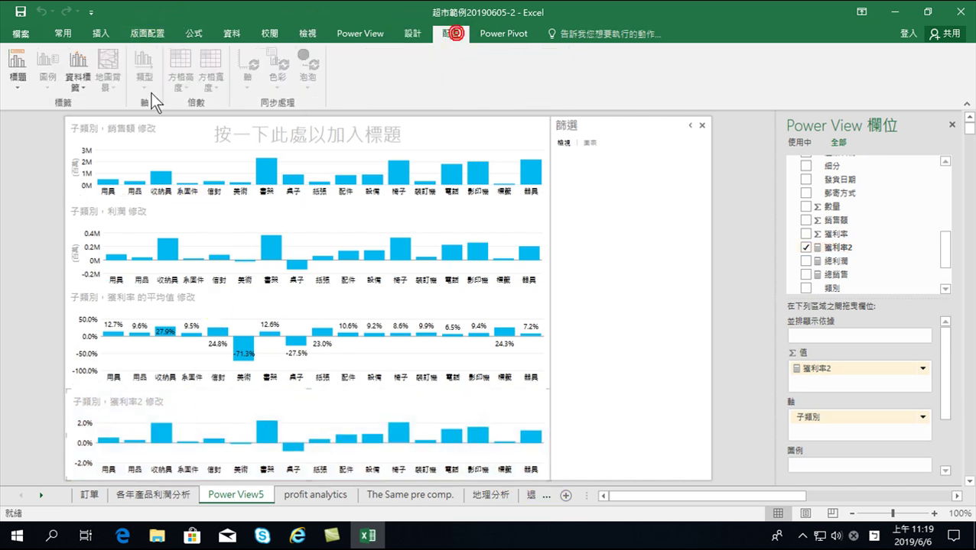
pyautogui.click(78, 79)
pyautogui.click(101, 140)
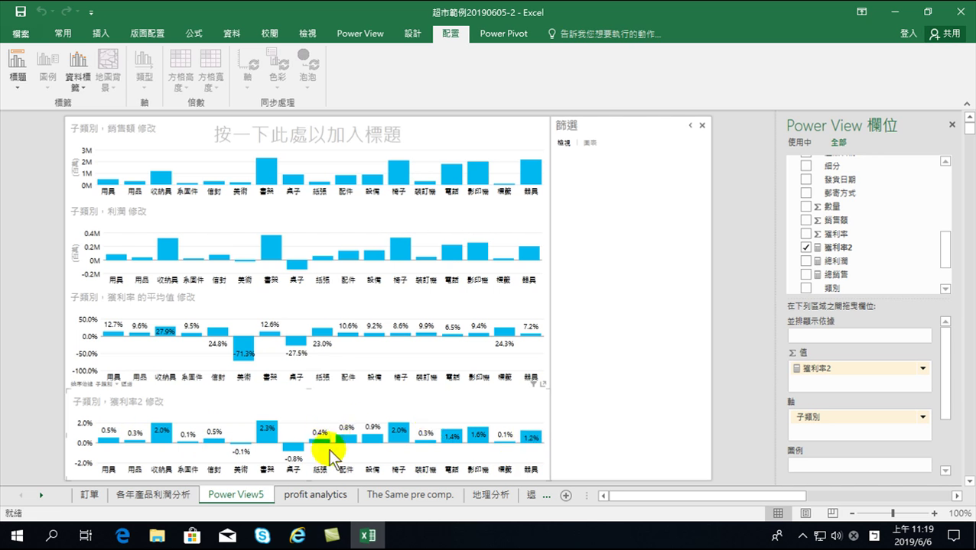
pyautogui.click(290, 450)
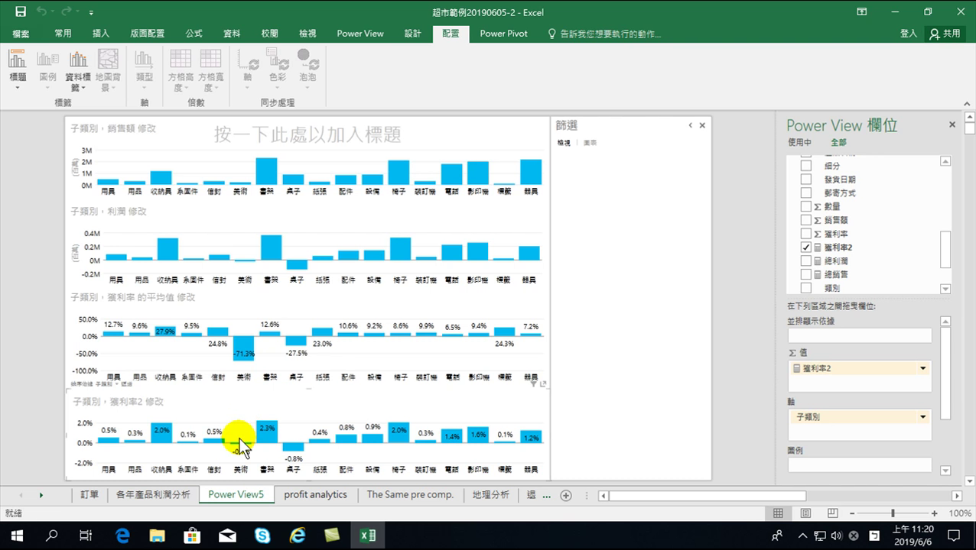
# Check the 獲利率2 formula in the Power Pivot data model, then close it.
pyautogui.click(498, 32)
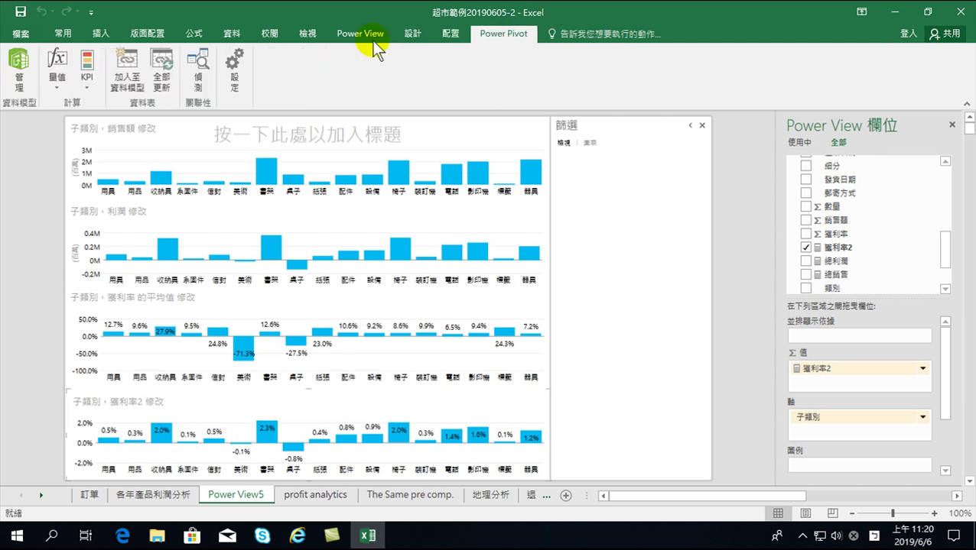
pyautogui.click(7, 55)
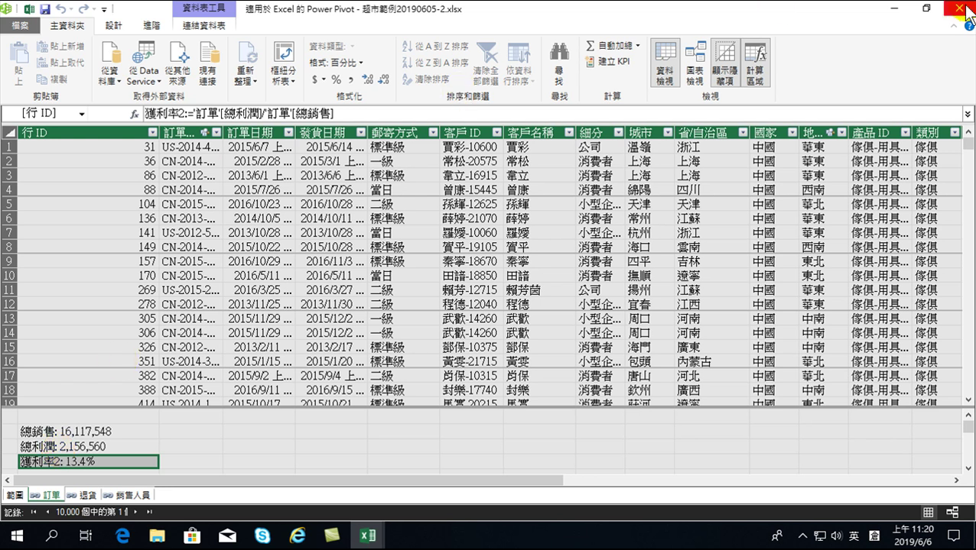
pyautogui.click(960, 9)
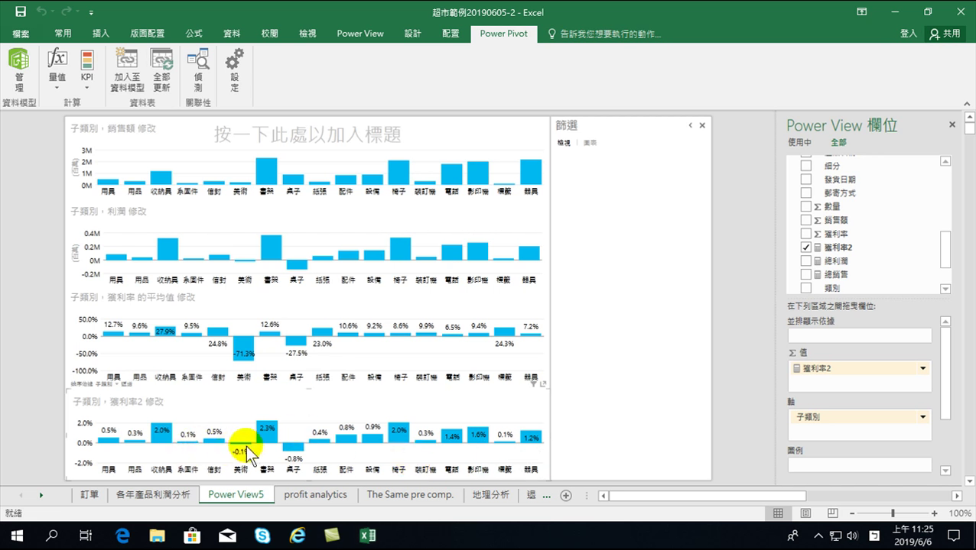
# Put the Power View5 sheet tab into rename mode with Chinese input.
pyautogui.click(221, 496)
pyautogui.doubleClick(221, 496)
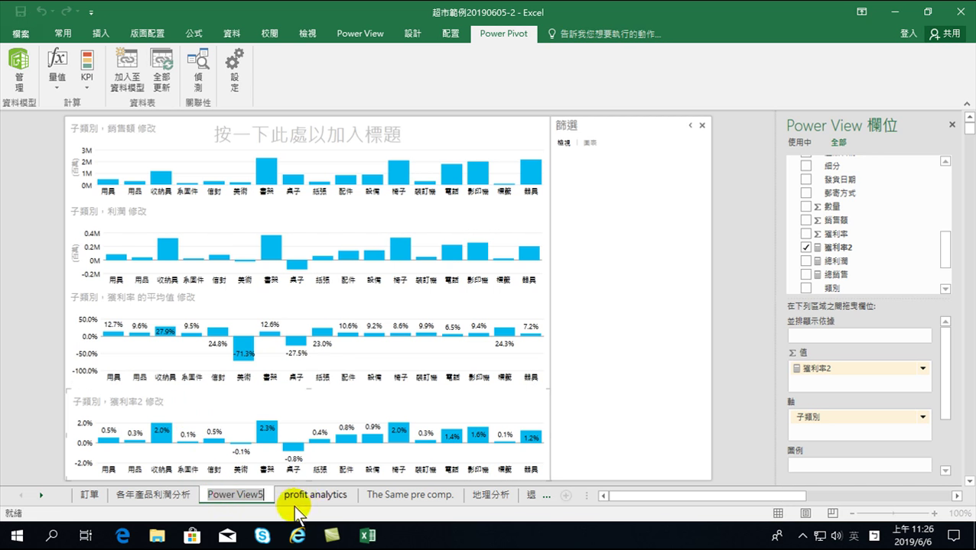
pyautogui.press('shift')
pyautogui.press('shift')
pyautogui.press('shift')
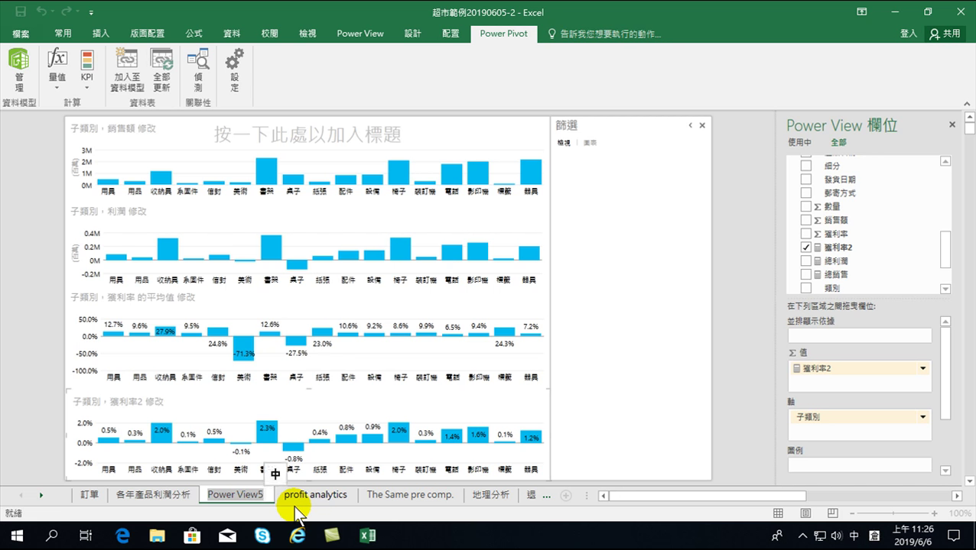
# Name the sheet tab 獲利統計, then prefix it with 產品 to make 產品獲利統計.
pyautogui.press('BackSpace')
pyautogui.write('獲利')
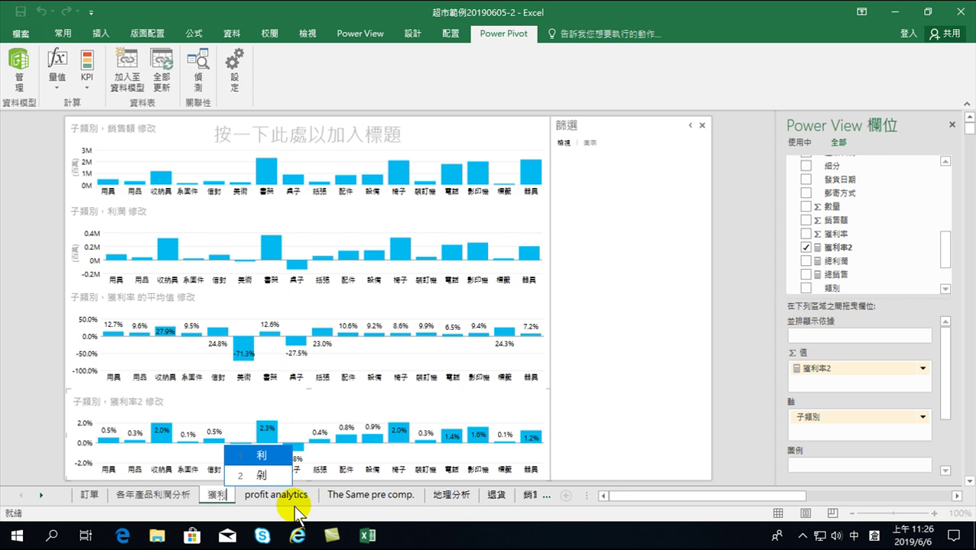
pyautogui.write('統計')
pyautogui.press('Return')
pyautogui.press('Home')
pyautogui.write('產品')
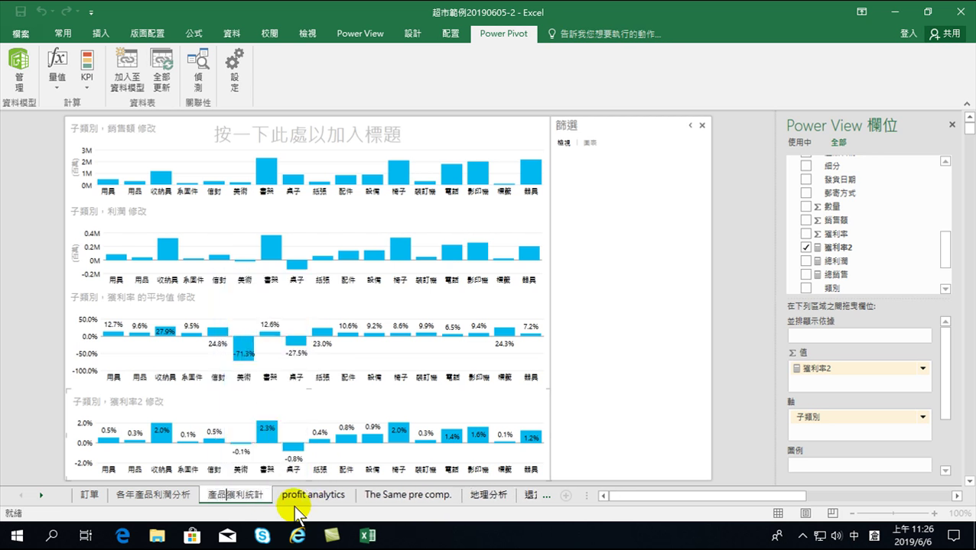
pyautogui.press('Return')
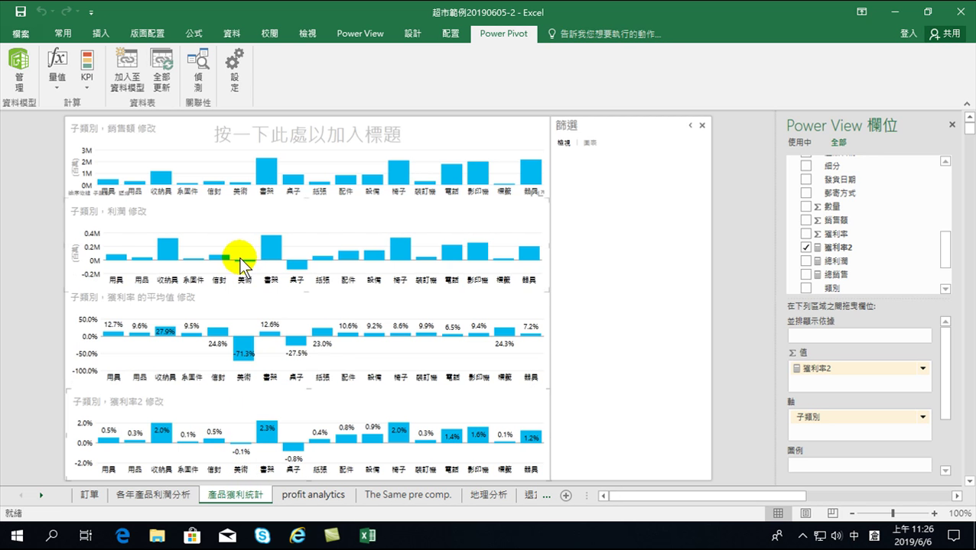
pyautogui.moveTo(244, 350)
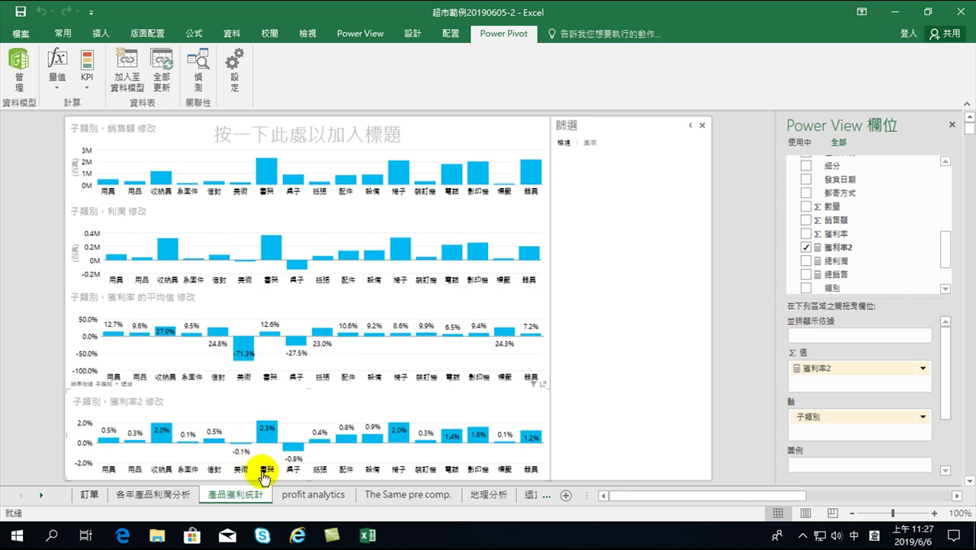
pyautogui.click(65, 33)
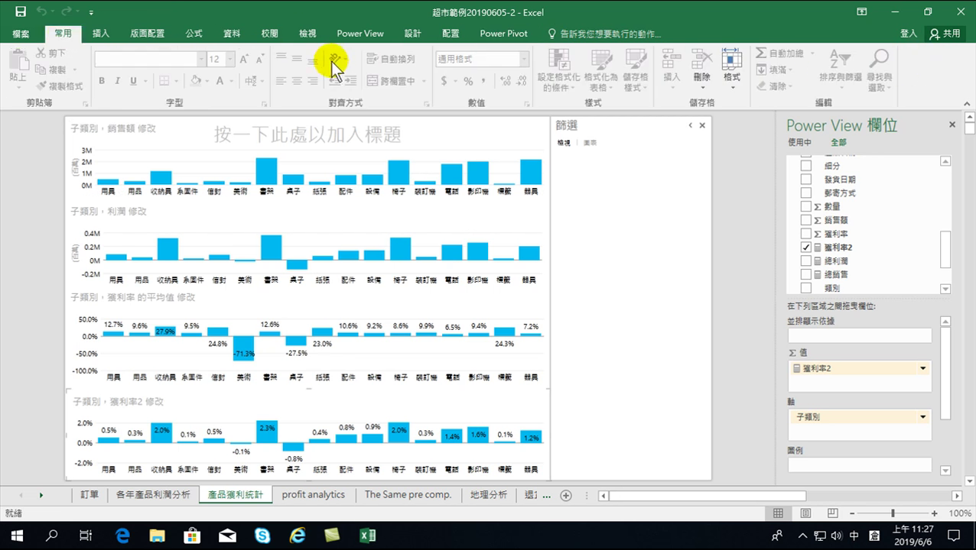
# Insert a new Power View sheet from the Data tab.
pyautogui.click(238, 32)
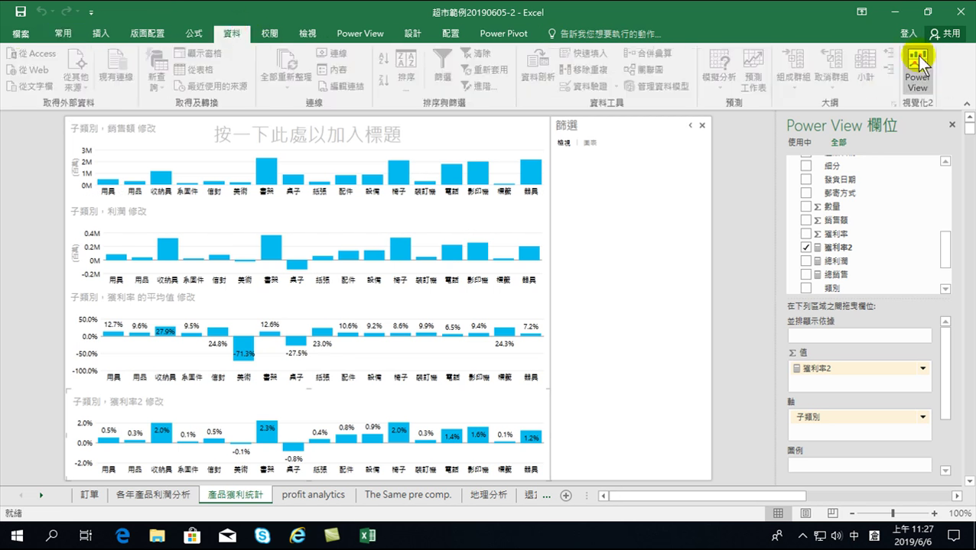
pyautogui.click(228, 32)
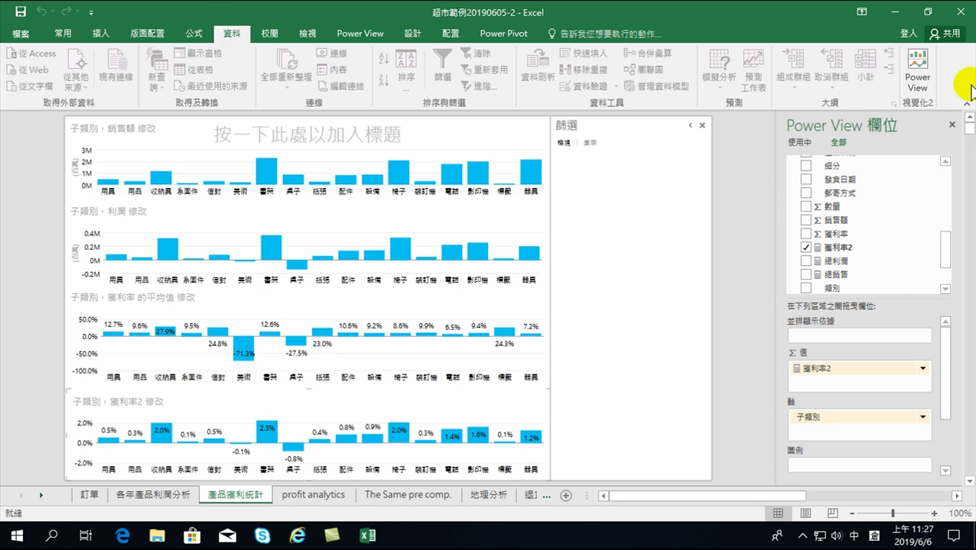
pyautogui.click(917, 76)
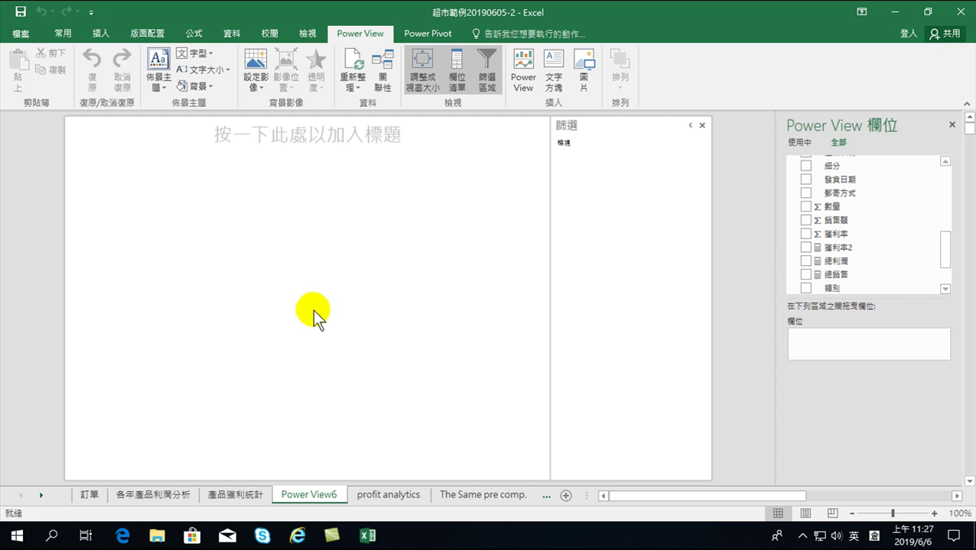
# Chart 獲利率2 by 子類別 as a clustered column chart enlarged to fill the canvas.
pyautogui.moveTo(945, 250); pyautogui.dragTo(953, 178)
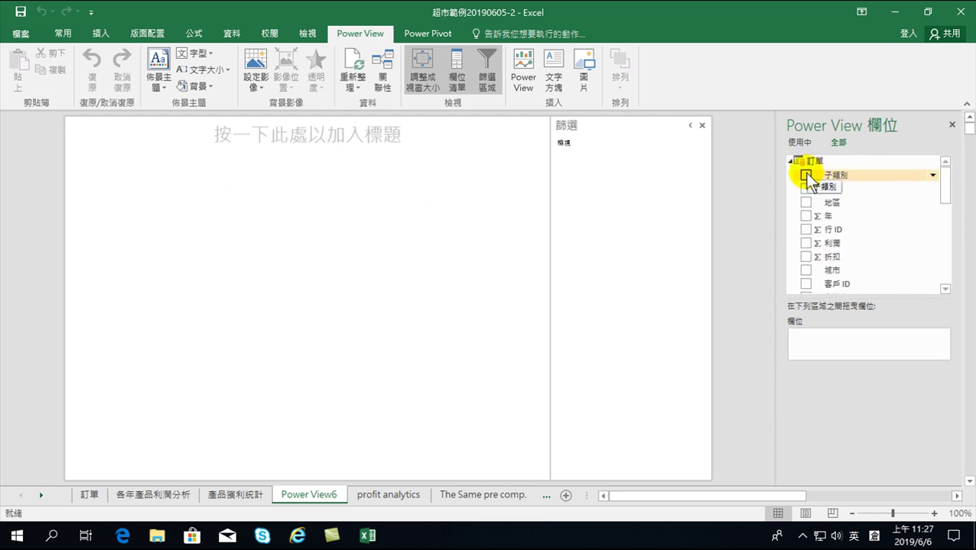
pyautogui.click(805, 175)
pyautogui.moveTo(947, 190); pyautogui.dragTo(946, 251)
pyautogui.click(804, 237)
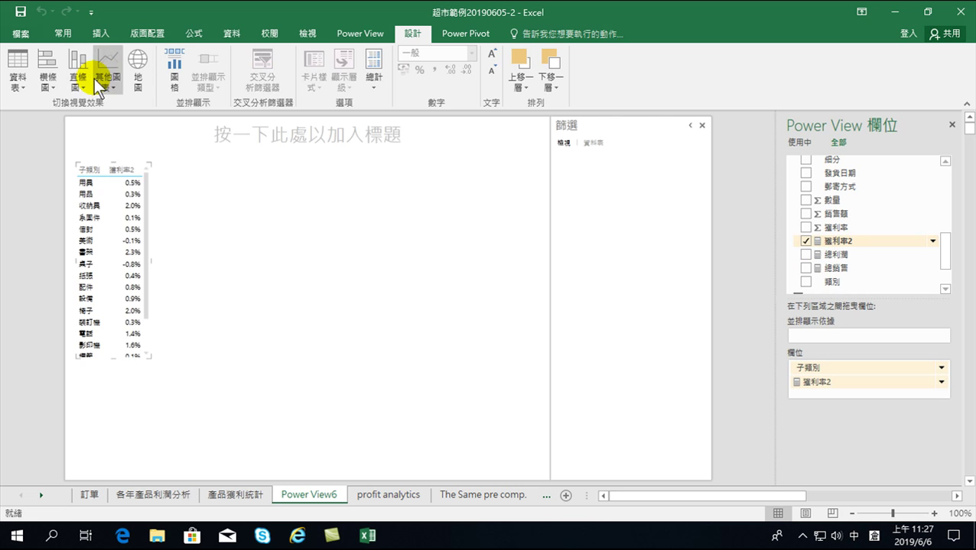
pyautogui.click(78, 80)
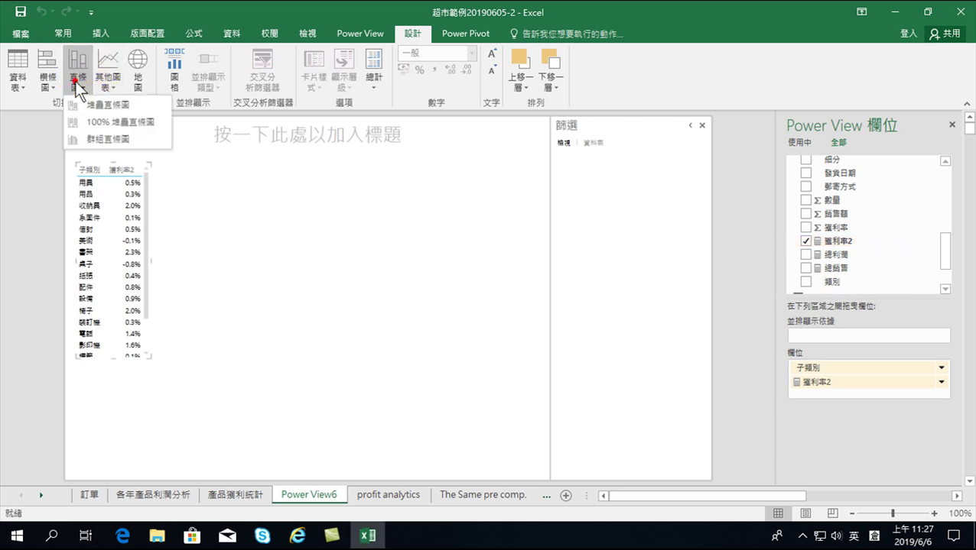
pyautogui.click(102, 138)
pyautogui.moveTo(148, 357); pyautogui.dragTo(539, 476)
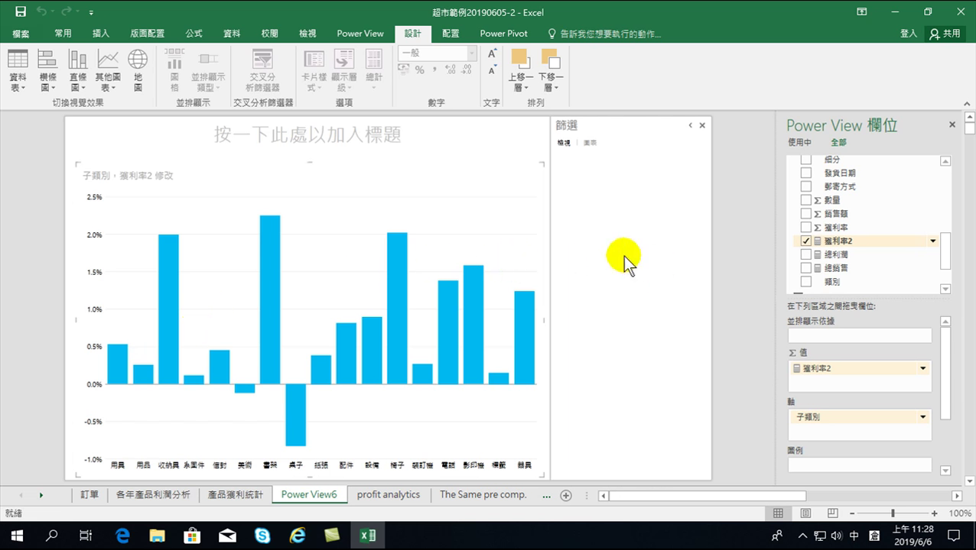
# Place the chart's value labels at Outside End.
pyautogui.click(449, 34)
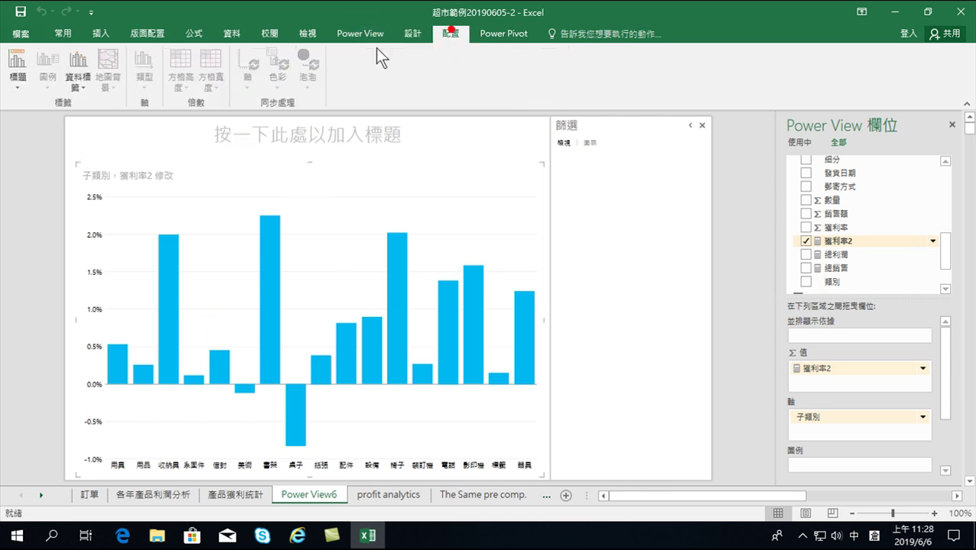
pyautogui.click(77, 73)
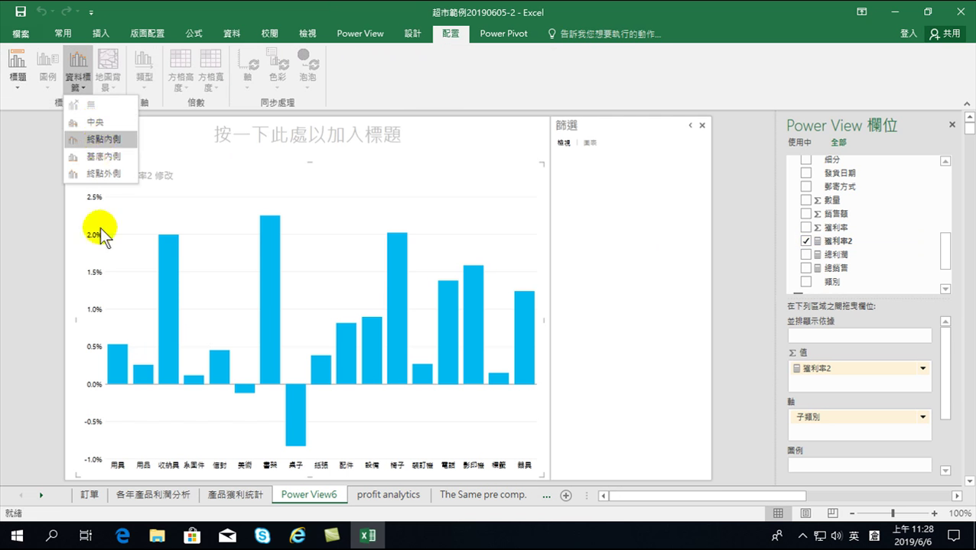
pyautogui.click(90, 176)
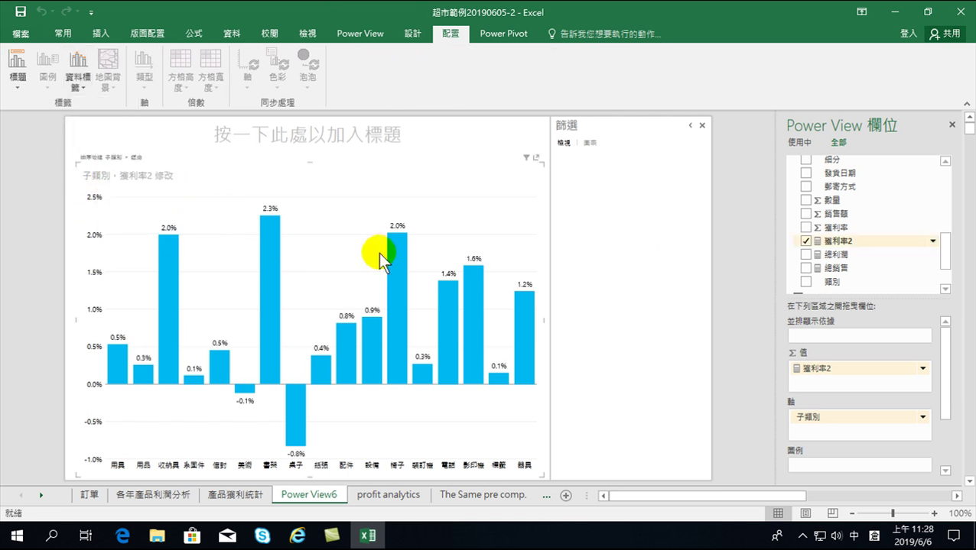
# Filter the chart by 退貨 to only blank values, e.g. 書架 at 1.9%.
pyautogui.moveTo(944, 247)
pyautogui.mouseDown()
pyautogui.moveTo(945, 184)
pyautogui.moveTo(945, 221)
pyautogui.mouseUp()
pyautogui.moveTo(836, 247)
pyautogui.mouseDown()
pyautogui.moveTo(698, 225)
pyautogui.moveTo(587, 172)
pyautogui.mouseUp()
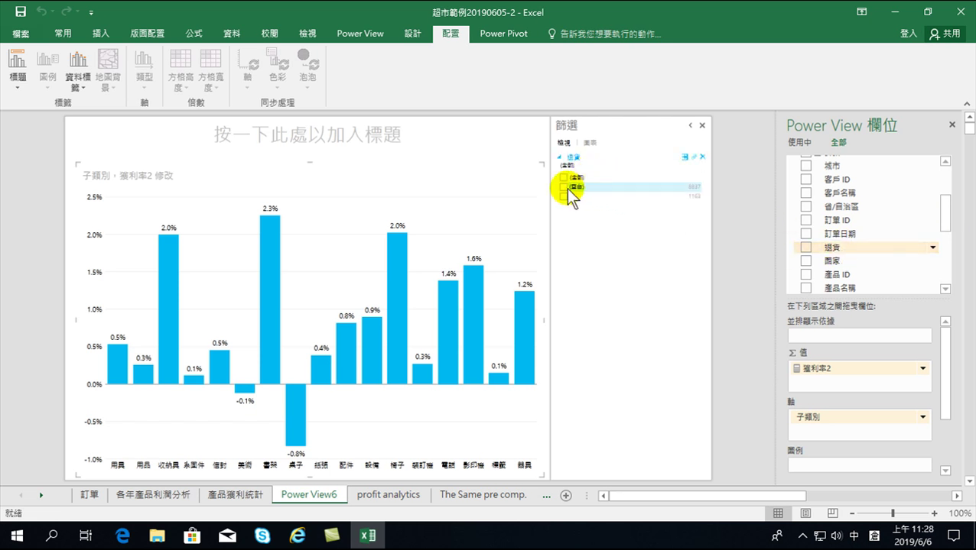
pyautogui.click(563, 187)
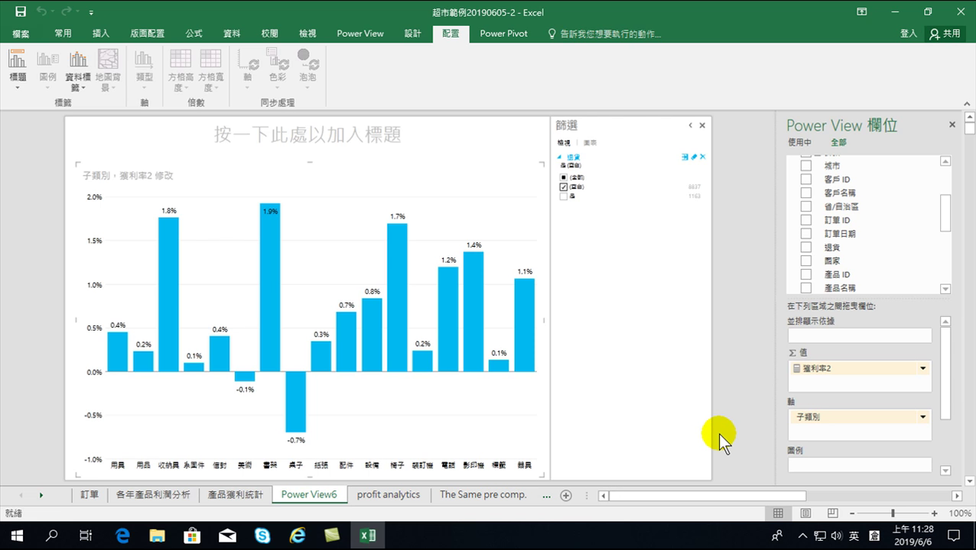
pyautogui.click(298, 387)
pyautogui.click(273, 326)
# Rename the Power View6 sheet to 'real profix'.
pyautogui.doubleClick(301, 494)
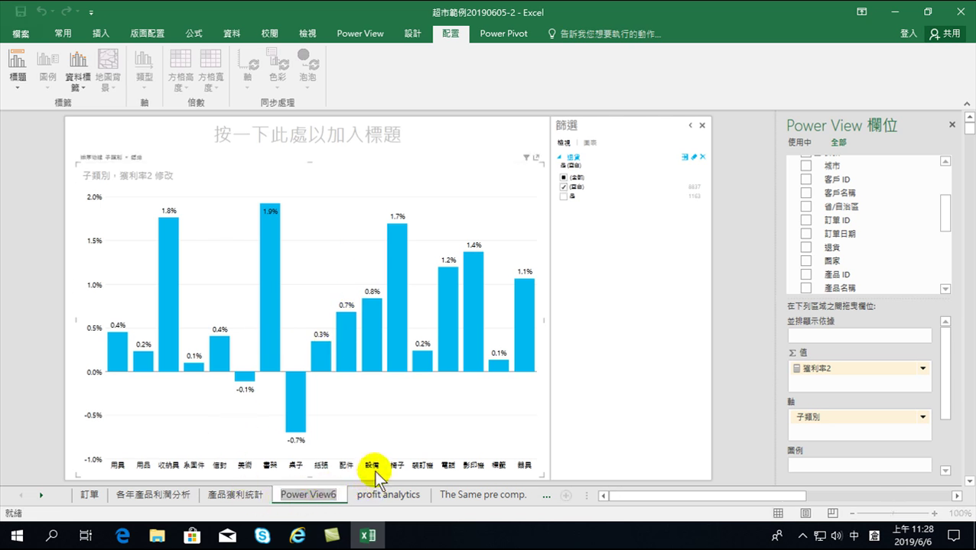
pyautogui.press('BackSpace')
pyautogui.write('十月一')
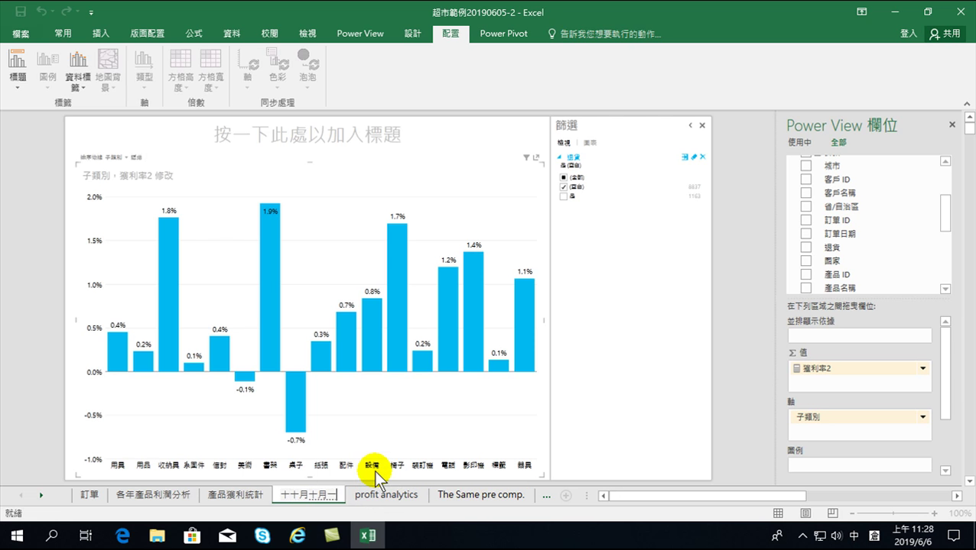
pyautogui.press('BackSpace')
pyautogui.press('BackSpace')
pyautogui.press('BackSpace')
pyautogui.press('BackSpace')
pyautogui.press('BackSpace')
pyautogui.write('口')
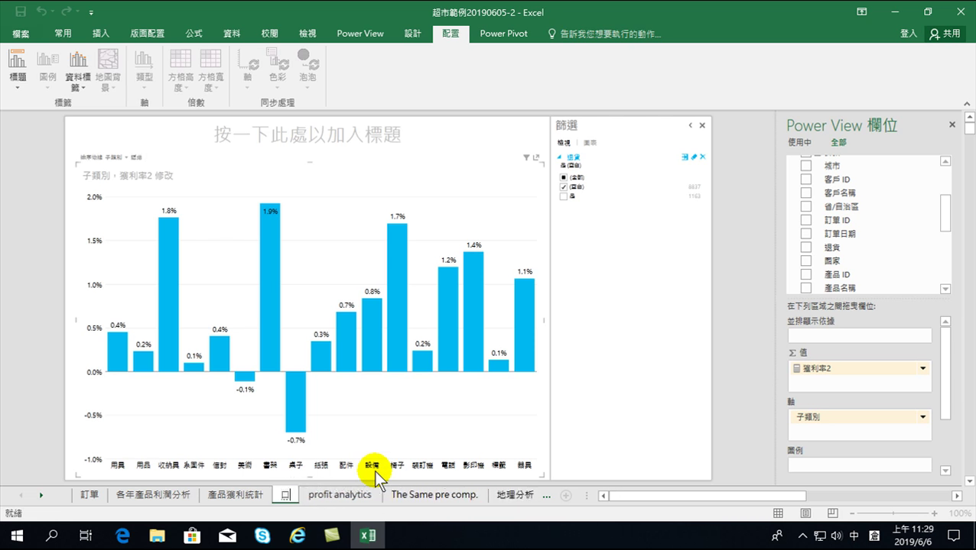
pyautogui.press('shift')
pyautogui.write('real')
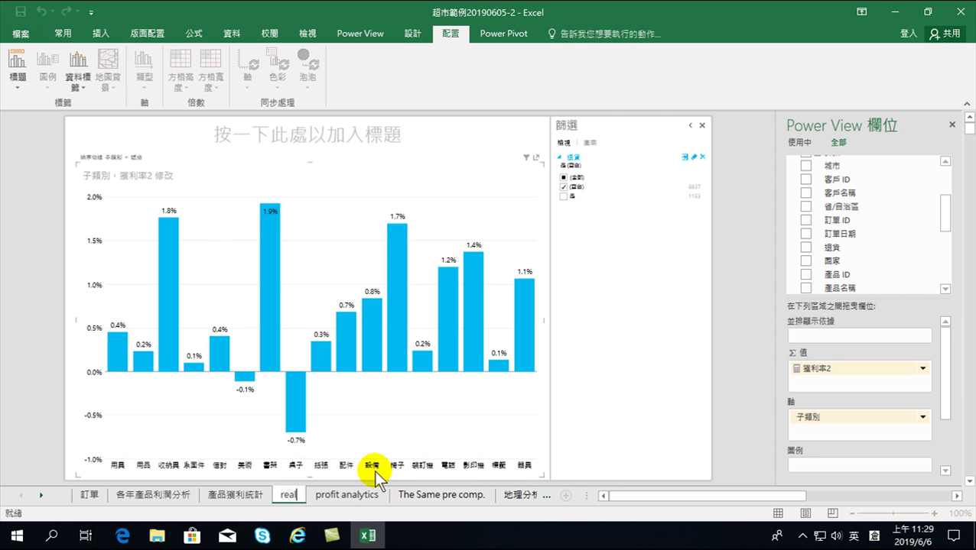
pyautogui.write(' profix')
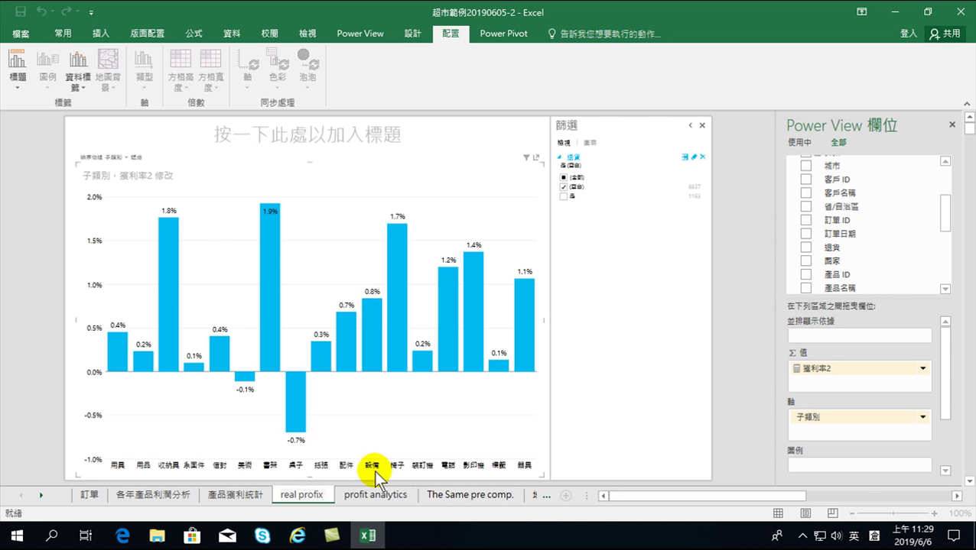
pyautogui.press('Return')
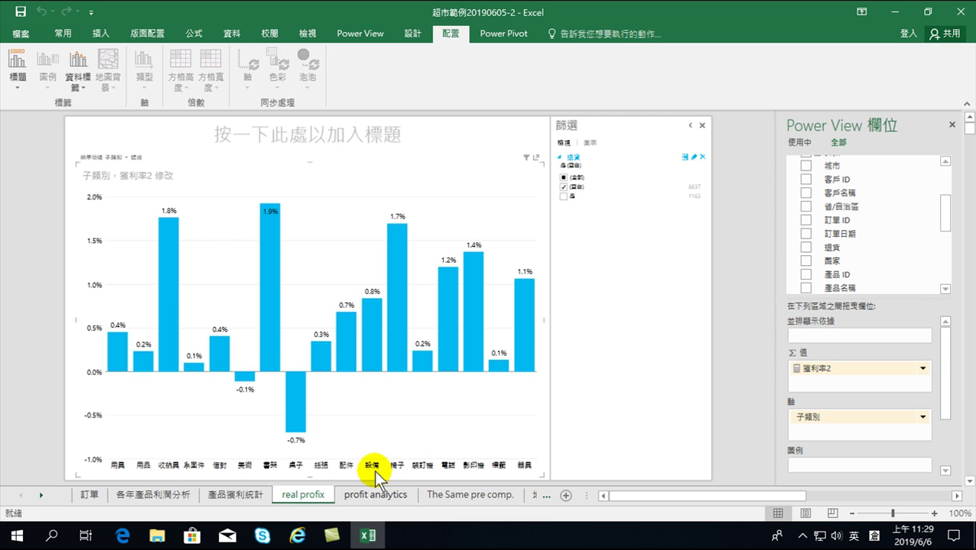
# Append 'rate' so the sheet reads 'real profix rate'.
pyautogui.doubleClick(303, 495)
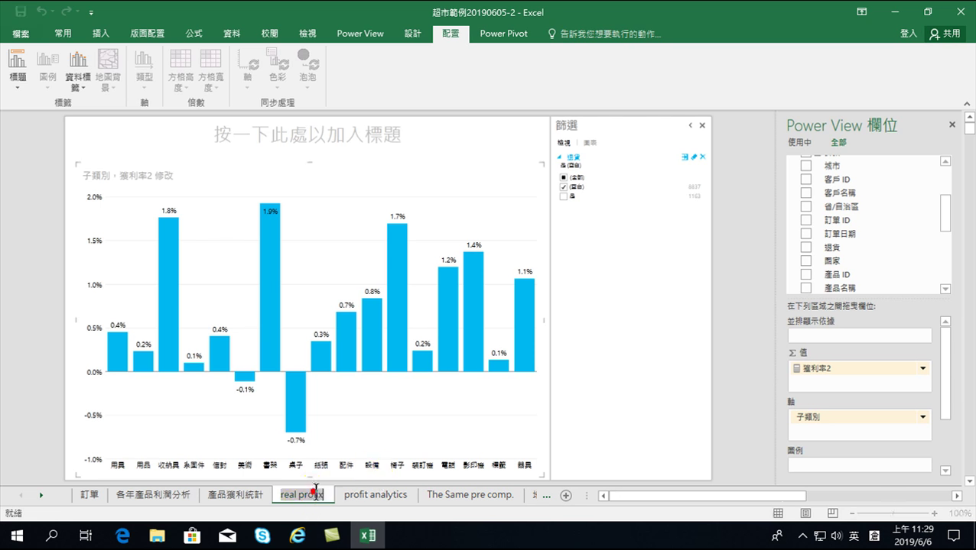
pyautogui.click(322, 493)
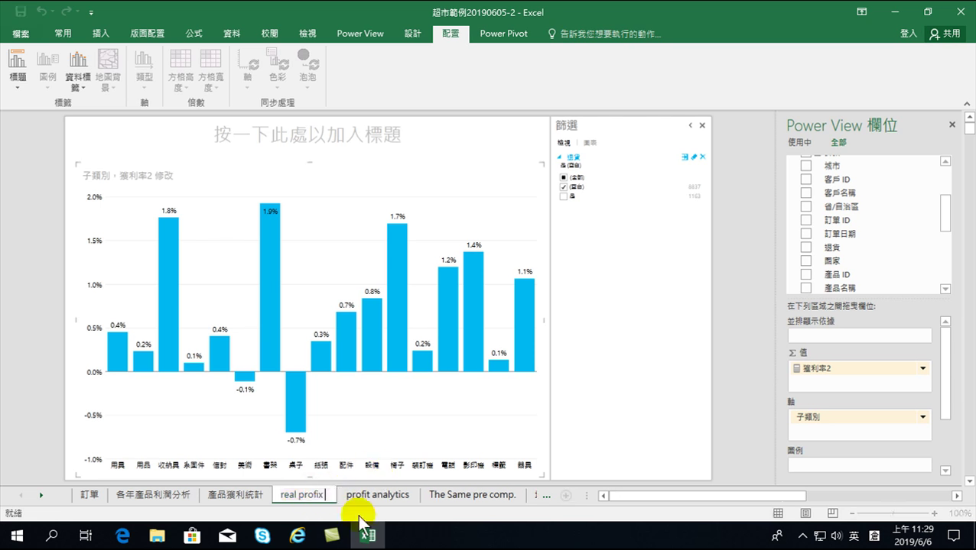
pyautogui.write(' rate')
pyautogui.press('Return')
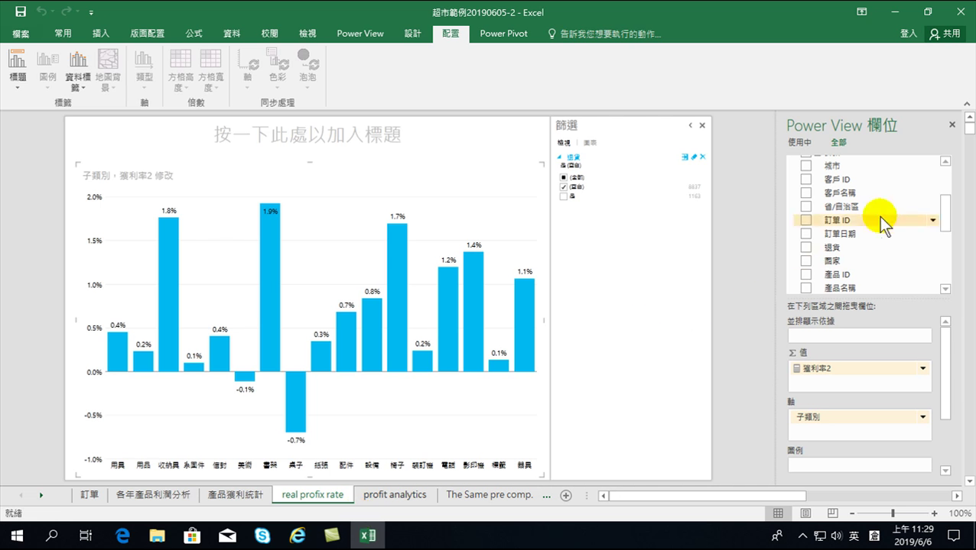
pyautogui.moveTo(945, 211)
pyautogui.mouseDown()
pyautogui.moveTo(948, 184)
pyautogui.moveTo(943, 207)
pyautogui.mouseUp()
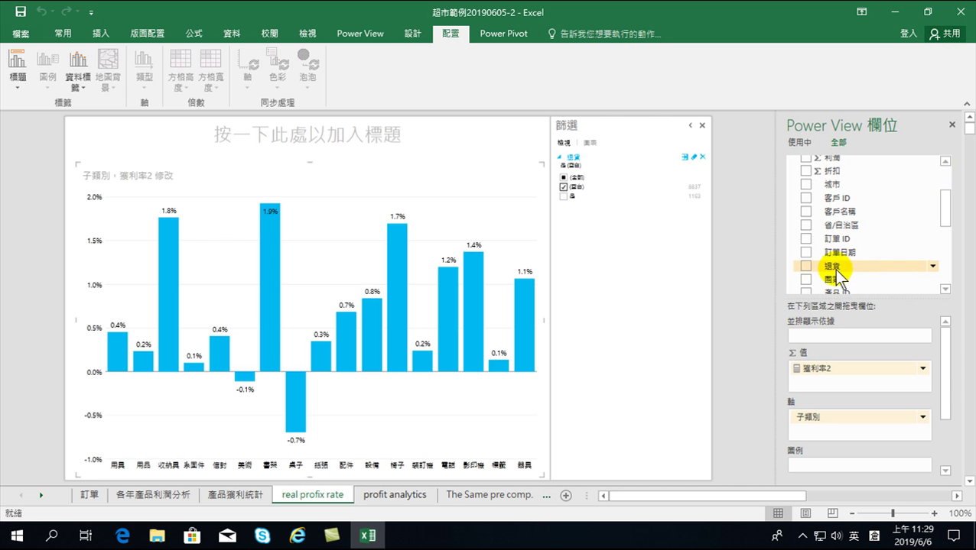
pyautogui.scroll(-1, 848, 260)
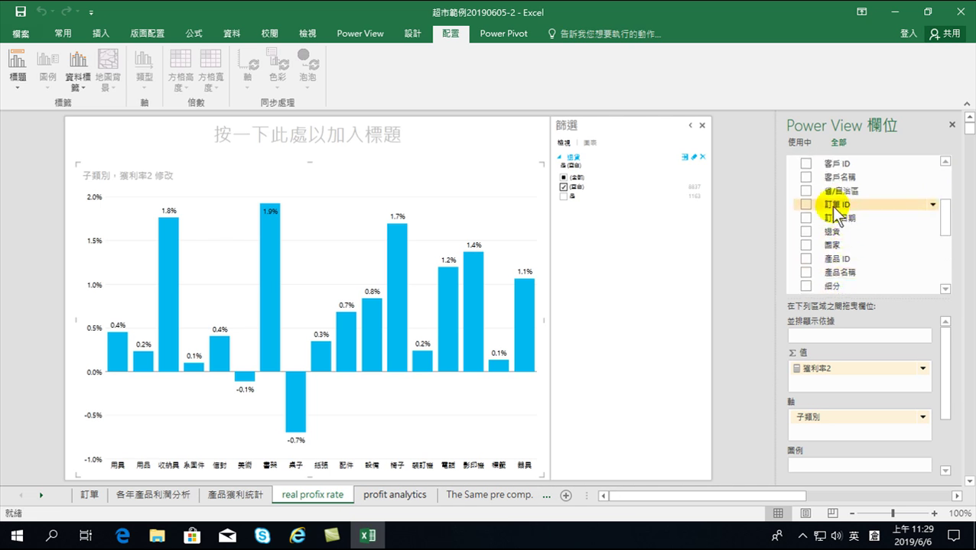
pyautogui.scroll(1, 840, 203)
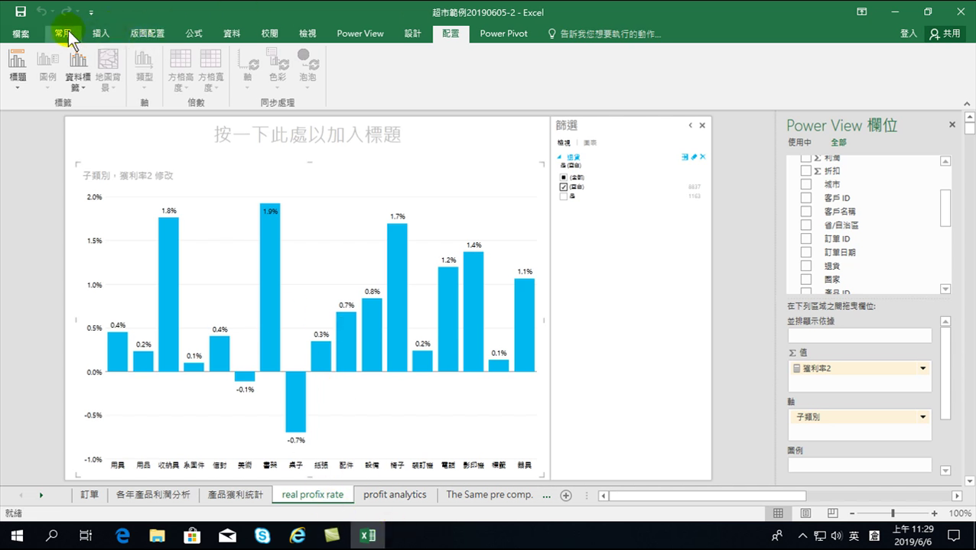
# Insert a Power View sheet with an enlarged 獲利率2-by-地區 column chart, scaled 0.0% to 4.5%.
pyautogui.click(231, 34)
pyautogui.click(918, 61)
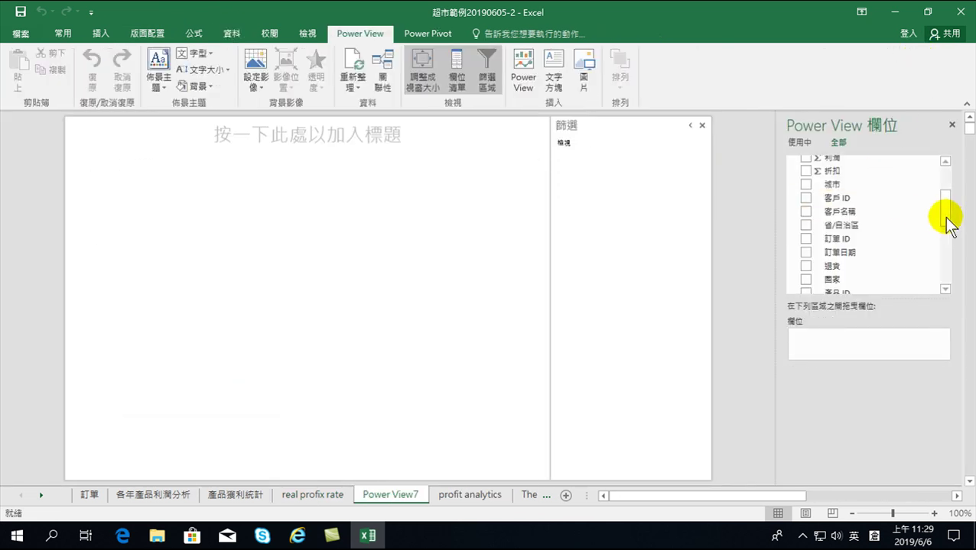
pyautogui.moveTo(952, 217)
pyautogui.mouseDown()
pyautogui.moveTo(956, 192)
pyautogui.moveTo(954, 225)
pyautogui.moveTo(953, 193)
pyautogui.mouseUp()
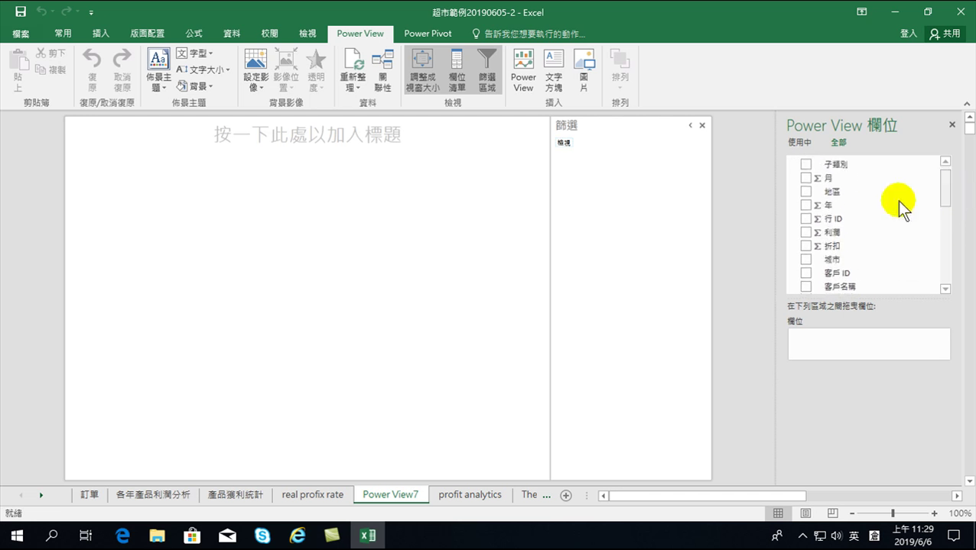
pyautogui.click(806, 192)
pyautogui.moveTo(945, 189); pyautogui.dragTo(947, 243)
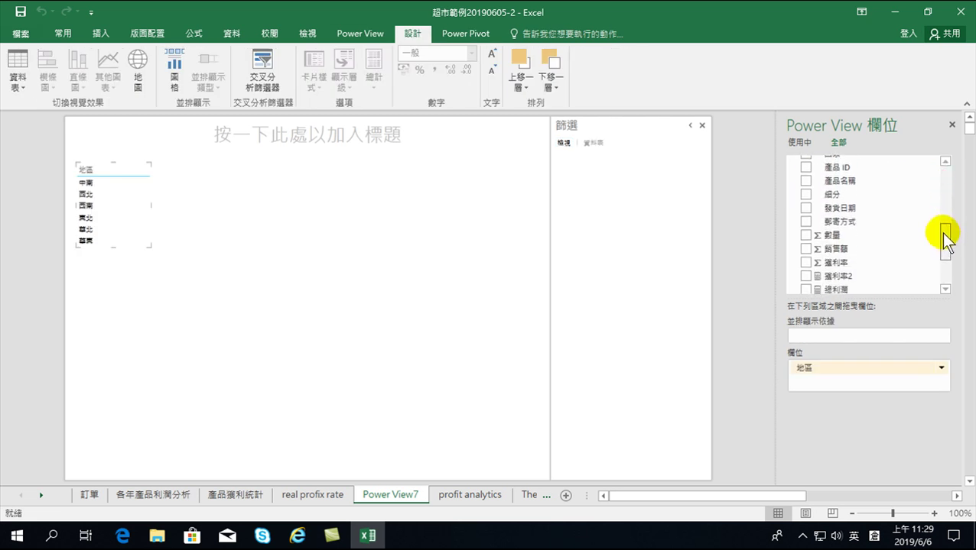
pyautogui.click(805, 277)
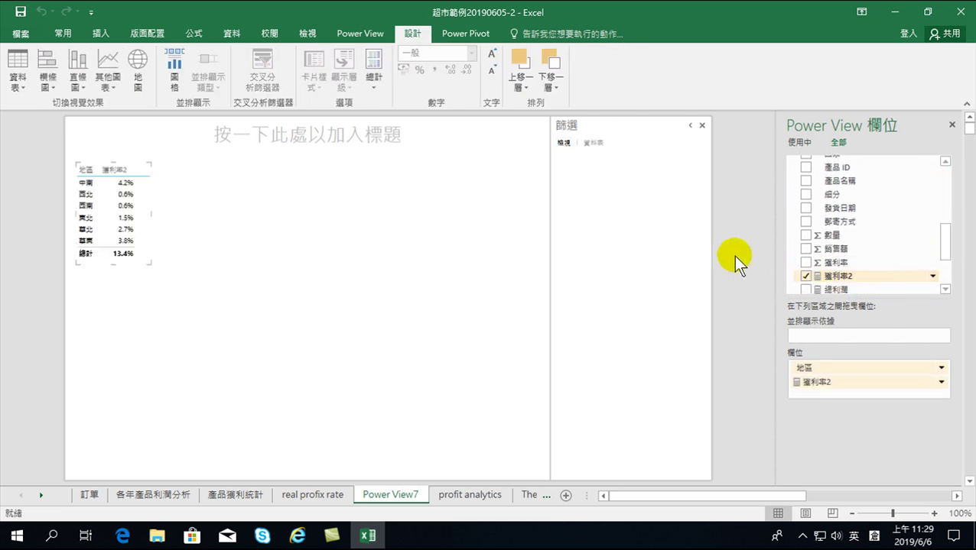
pyautogui.click(78, 64)
pyautogui.click(108, 138)
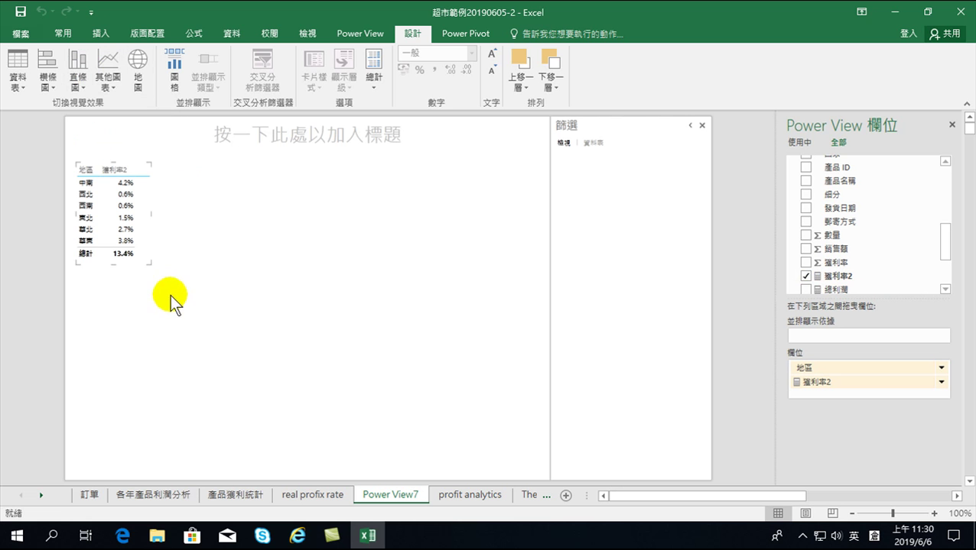
pyautogui.moveTo(150, 265)
pyautogui.mouseDown()
pyautogui.moveTo(544, 471)
pyautogui.moveTo(535, 464)
pyautogui.mouseUp()
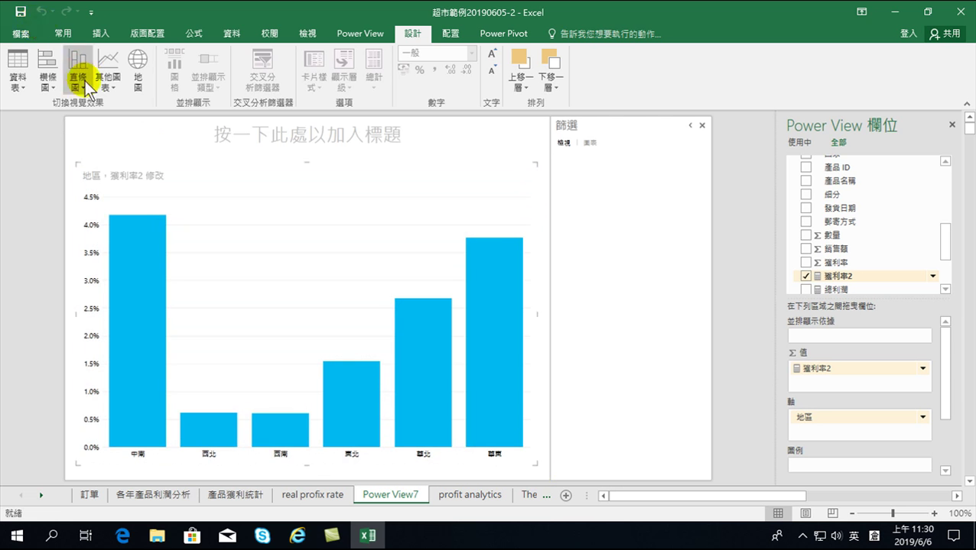
# Undo the region chart's enlargement and conversion, back to a table.
pyautogui.click(273, 135)
pyautogui.hotkey('ctrl', 'z')
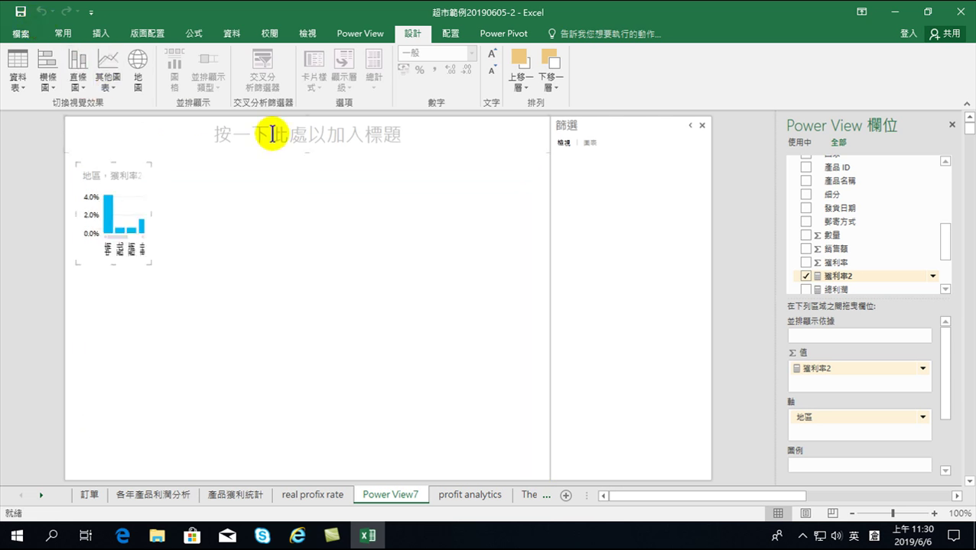
pyautogui.hotkey('ctrl', 'z')
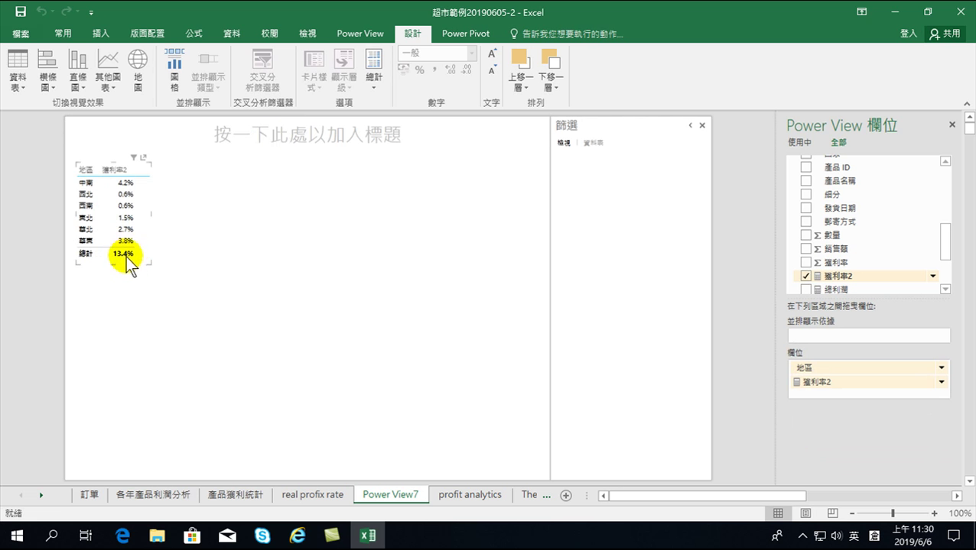
# Filter the region table by 退貨 to blank orders, giving 中南 3.7%.
pyautogui.scroll(10, 855, 217)
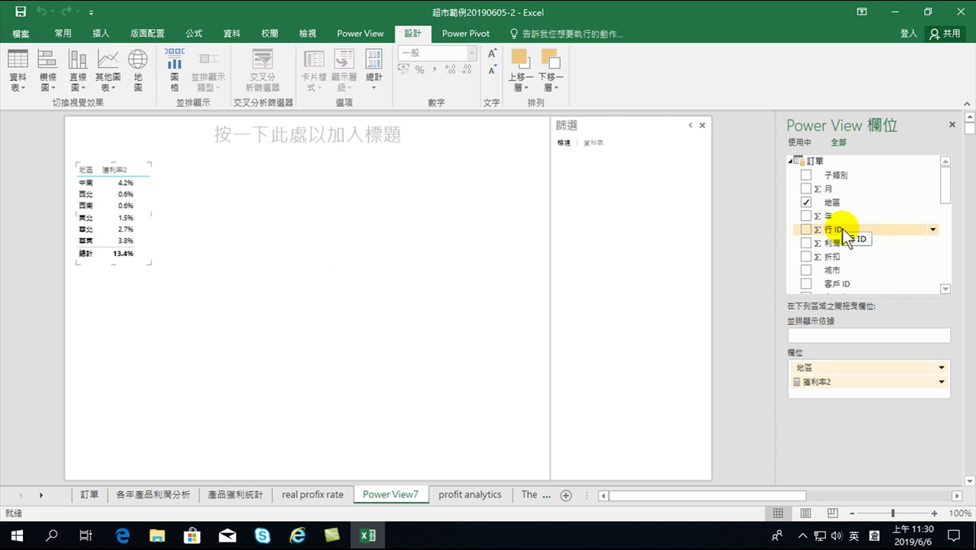
pyautogui.scroll(-1, 836, 241)
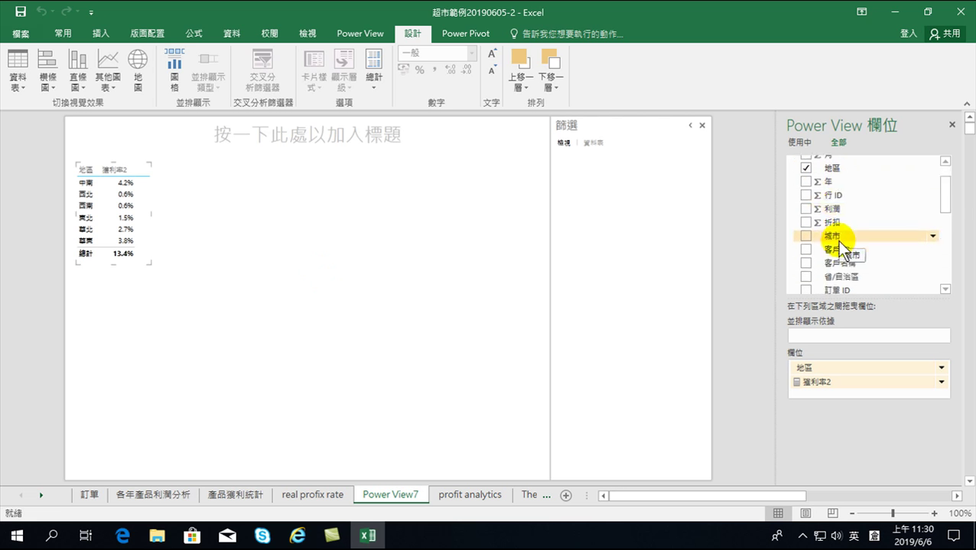
pyautogui.scroll(-2, 836, 240)
pyautogui.scroll(-1, 837, 240)
pyautogui.scroll(-1, 836, 240)
pyautogui.moveTo(842, 180); pyautogui.dragTo(599, 179)
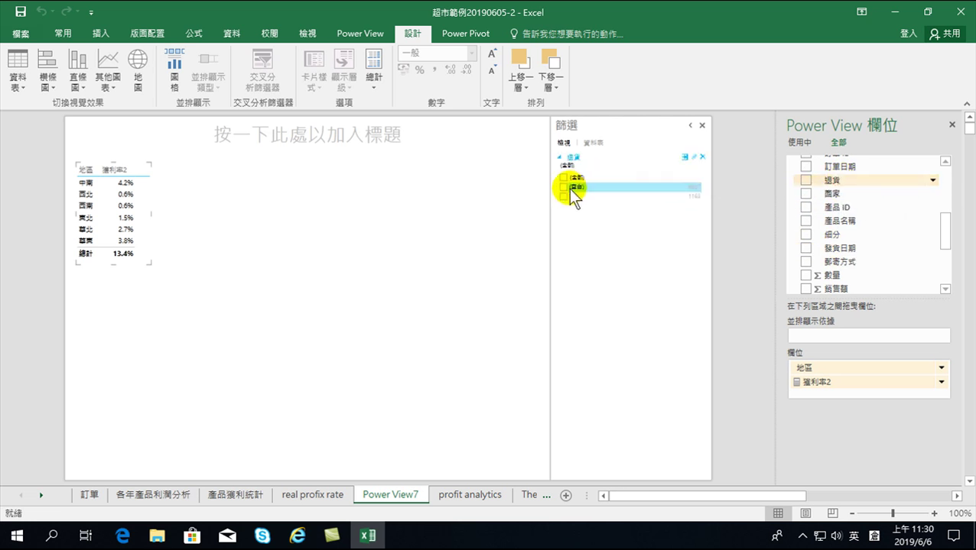
pyautogui.click(563, 186)
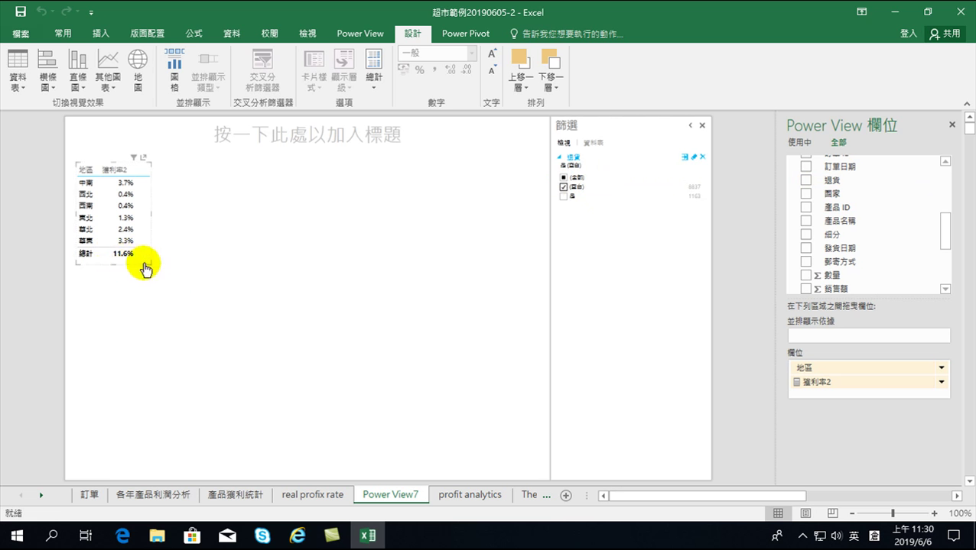
# Enlarge the filtered region table and turn it into a clustered column chart.
pyautogui.moveTo(150, 263); pyautogui.dragTo(535, 468)
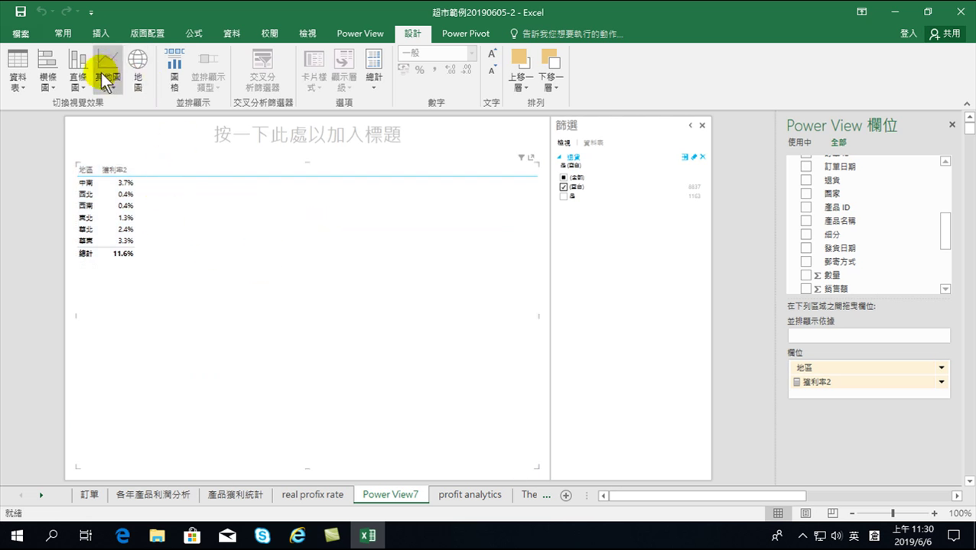
pyautogui.click(74, 78)
pyautogui.click(94, 138)
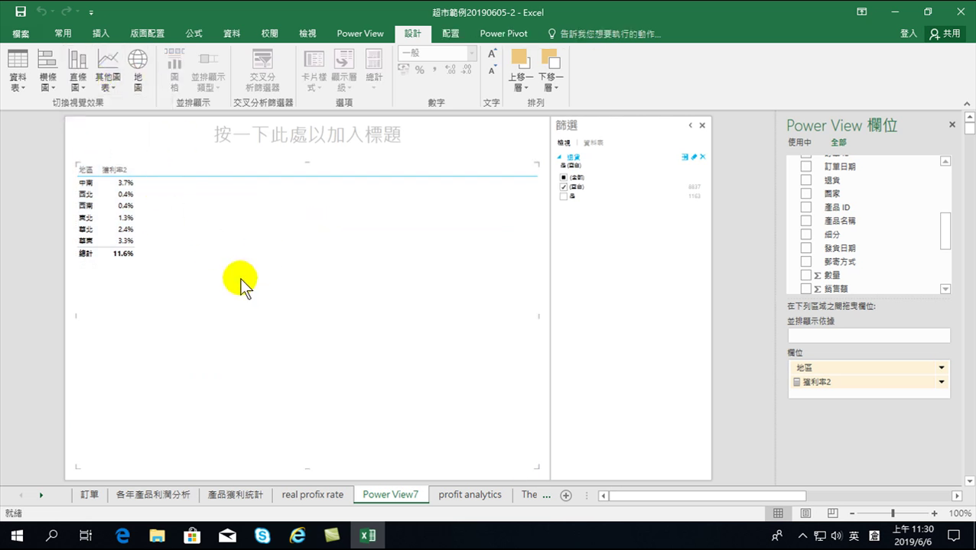
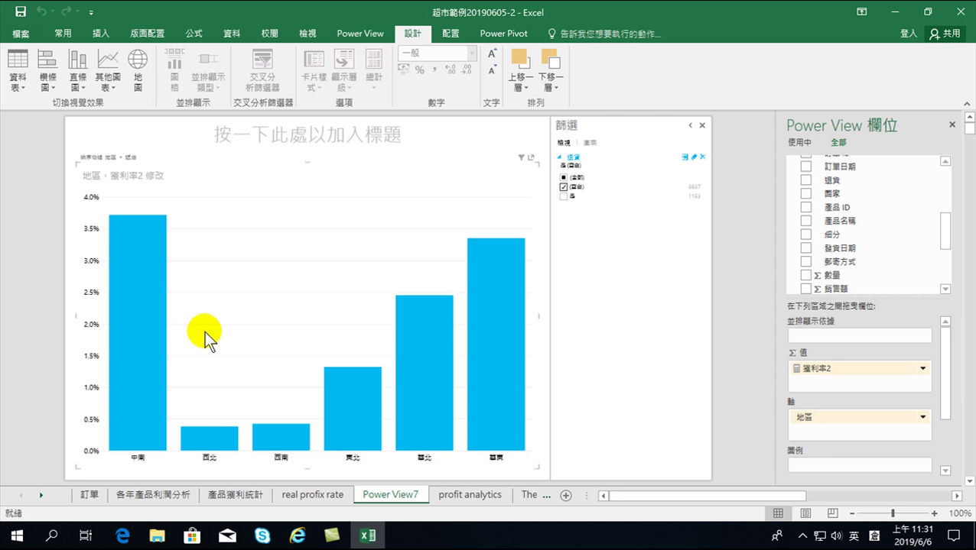
# Rename the Power View7 sheet to 'real profit rate - area'.
pyautogui.moveTo(946, 234)
pyautogui.mouseDown()
pyautogui.moveTo(949, 163)
pyautogui.moveTo(948, 237)
pyautogui.mouseUp()
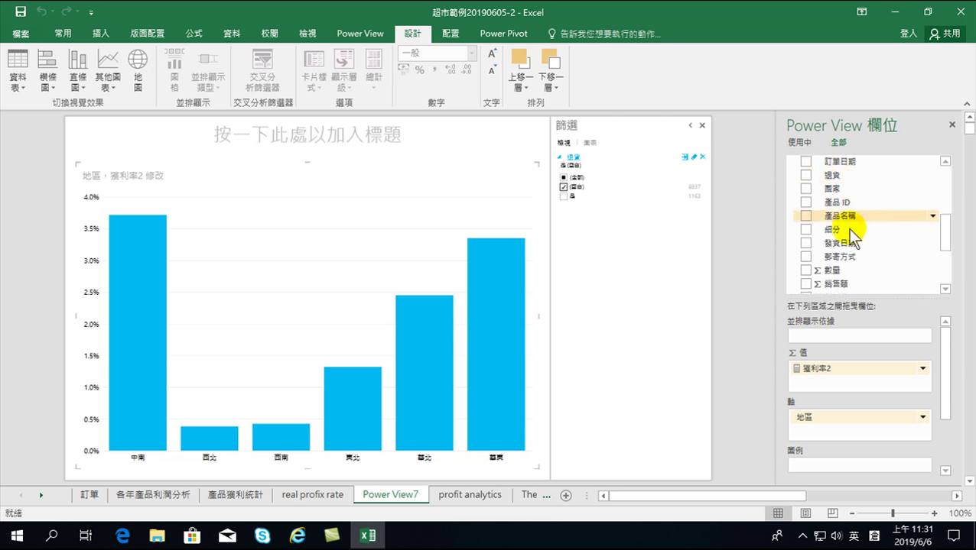
pyautogui.scroll(-2, 841, 237)
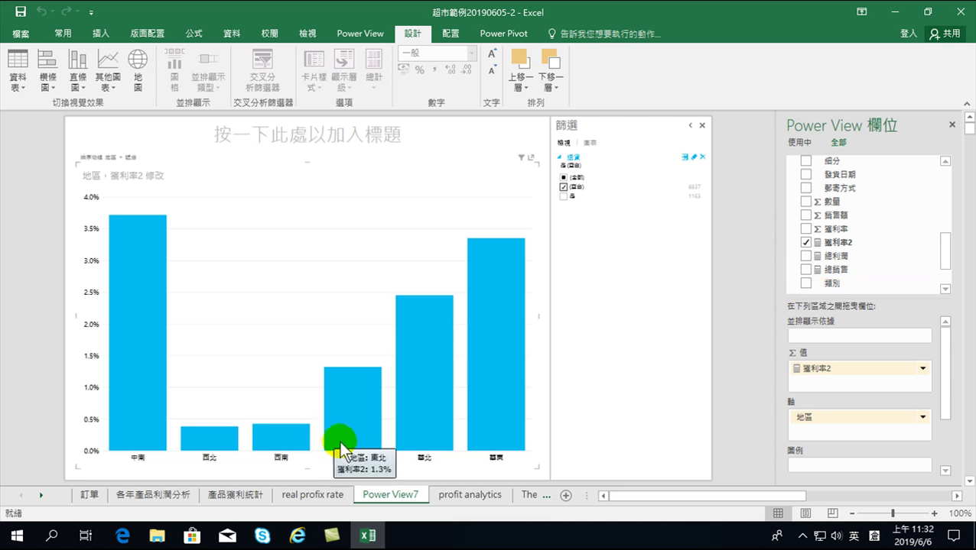
pyautogui.doubleClick(390, 494)
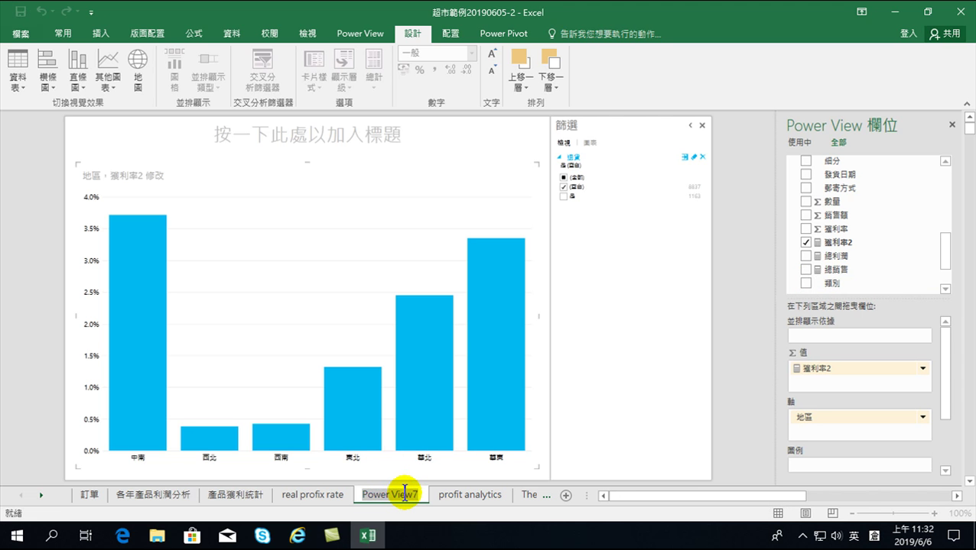
pyautogui.write('real pro')
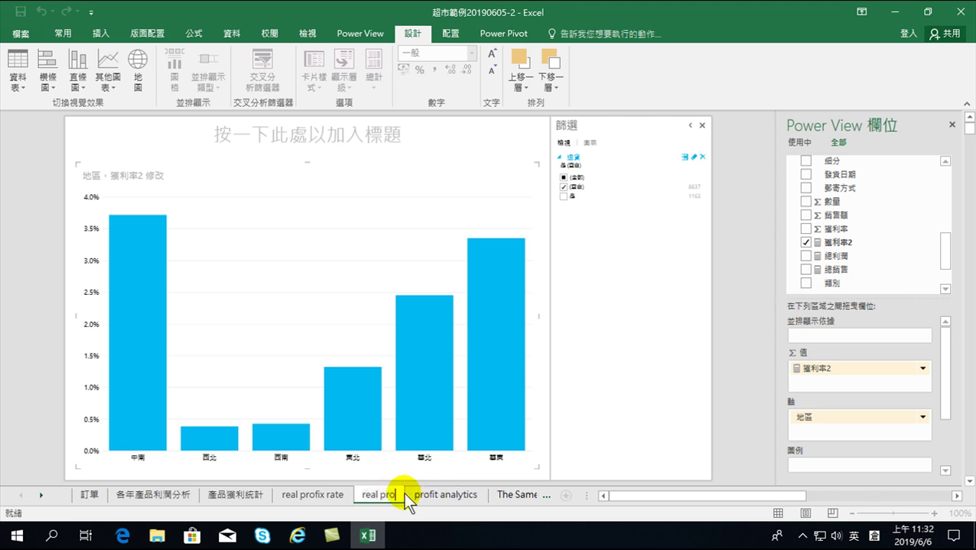
pyautogui.write('fit')
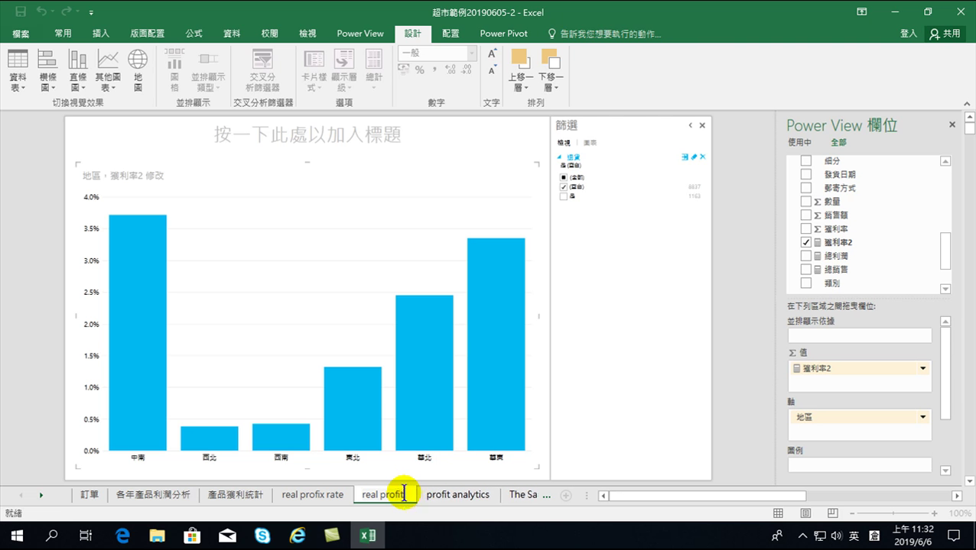
pyautogui.write(' rate')
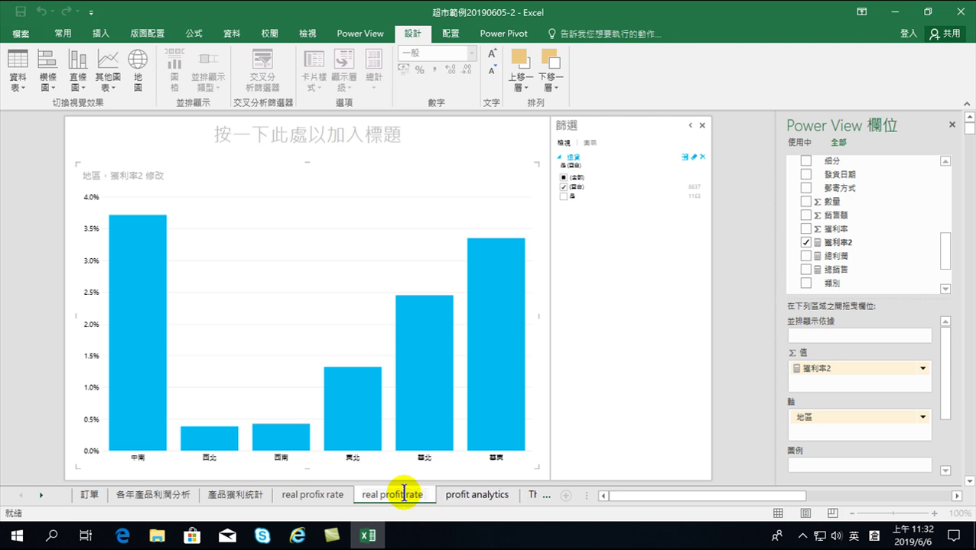
pyautogui.write(' -')
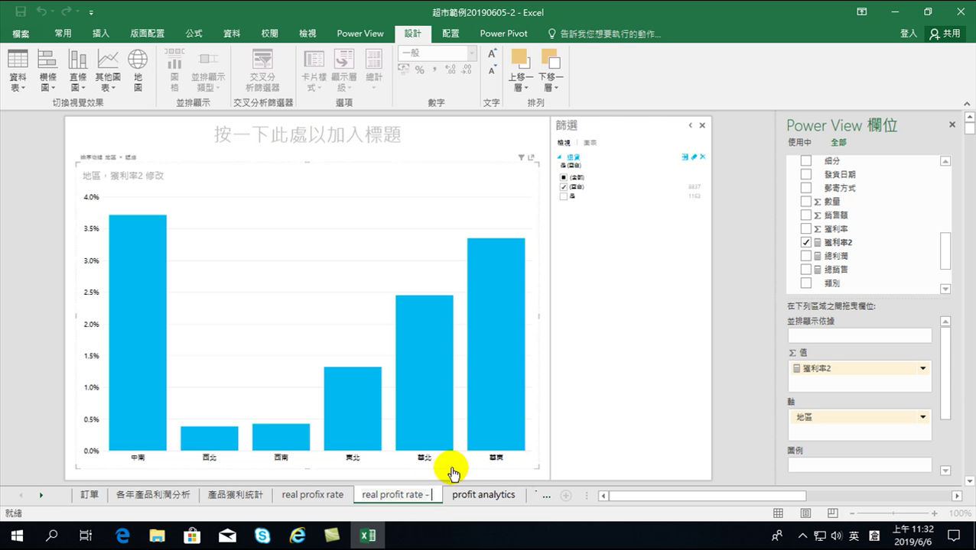
pyautogui.write(' area')
pyautogui.press('Return')
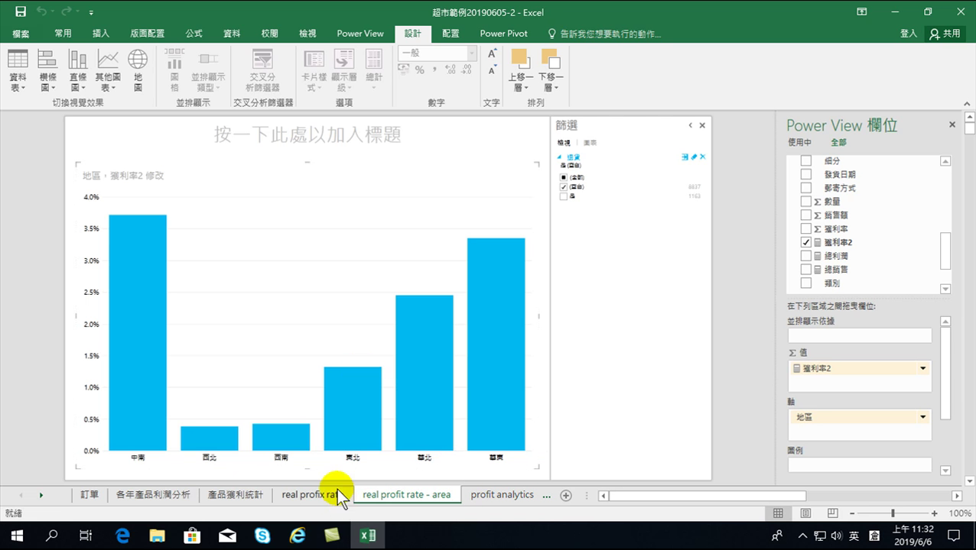
# Correct the misspelled 'real profix rate' sheet name to 'real profit rate - product'.
pyautogui.click(322, 496)
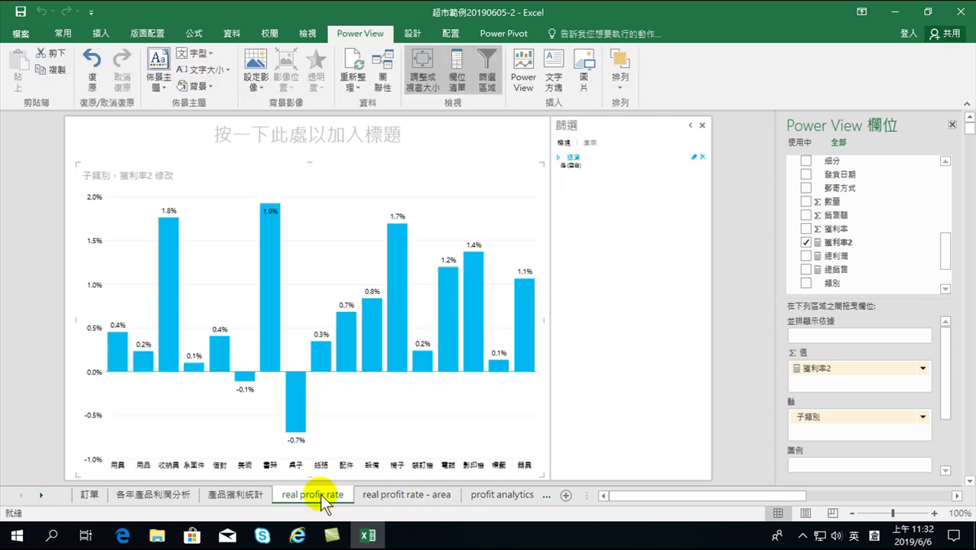
pyautogui.click(370, 535)
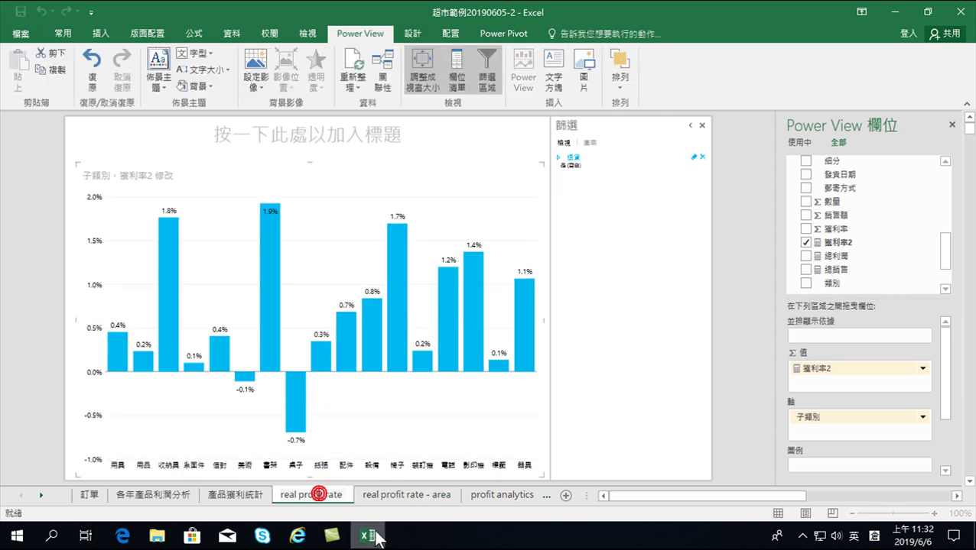
pyautogui.doubleClick(320, 496)
pyautogui.press('BackSpace')
pyautogui.write('t')
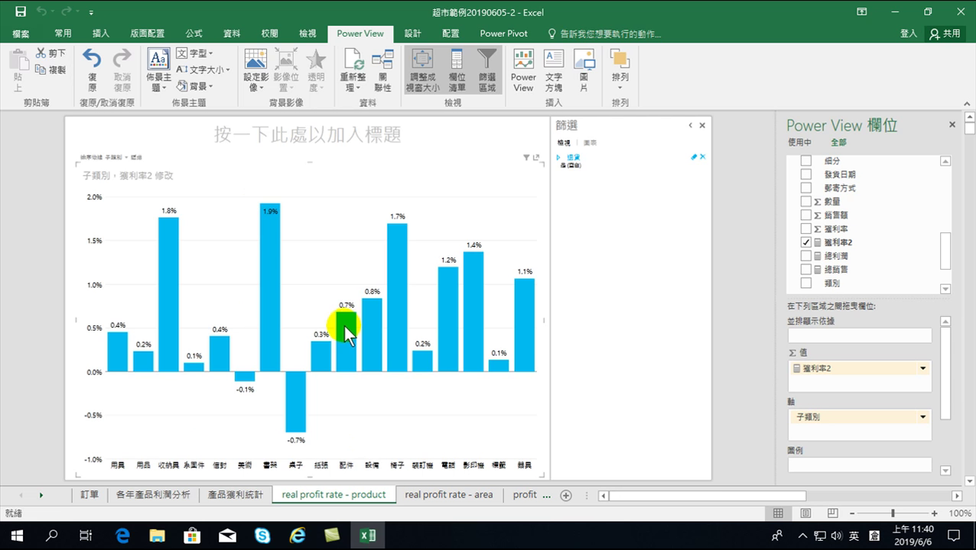
pyautogui.moveTo(344, 326)
pyautogui.click(923, 368)
pyautogui.click(923, 366)
pyautogui.click(923, 418)
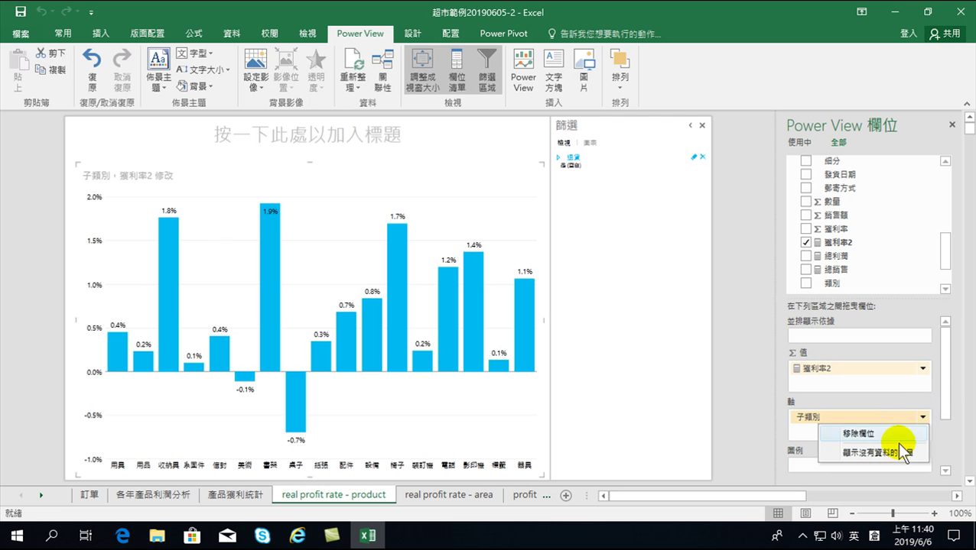
pyautogui.click(492, 192)
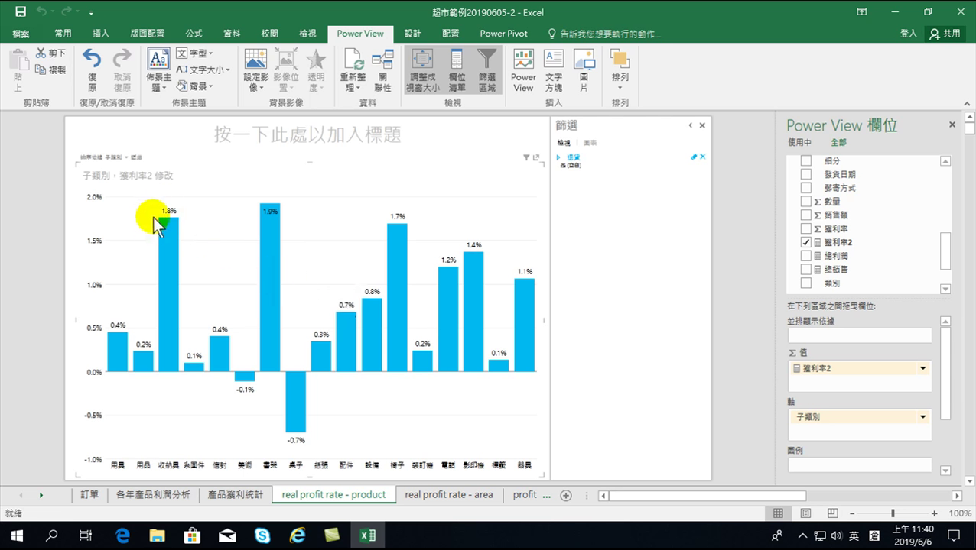
pyautogui.moveTo(167, 229)
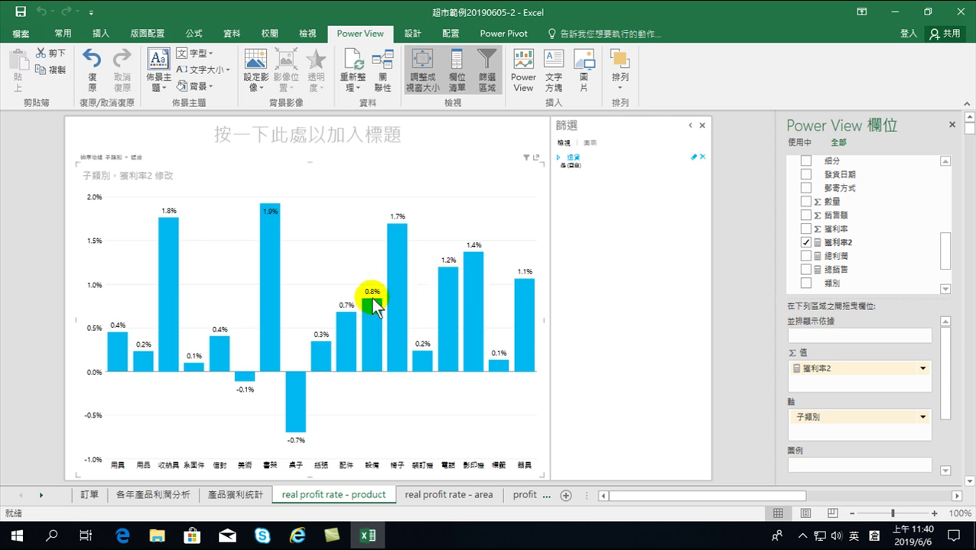
pyautogui.moveTo(345, 325)
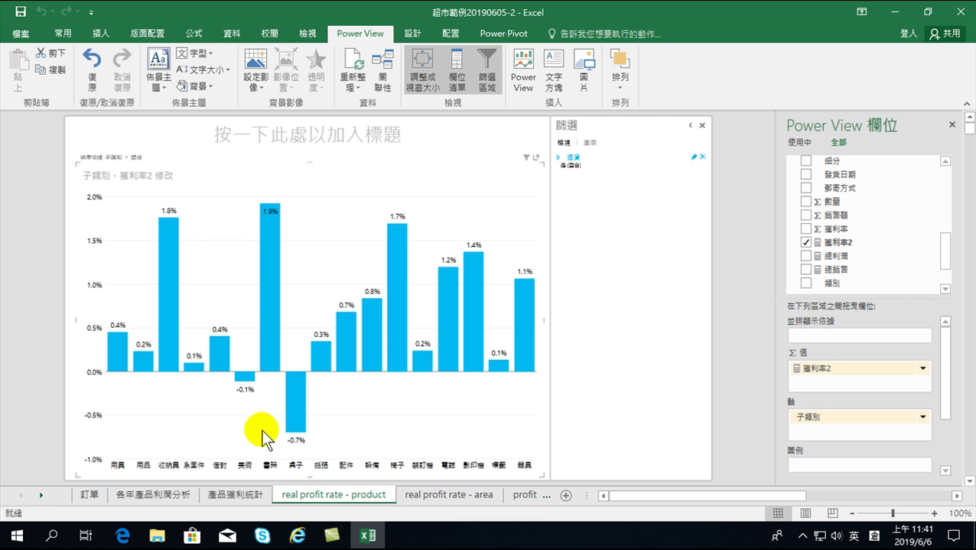
# On the real profit rate - area sheet, show outside-end data labels on the regional chart's bars.
pyautogui.moveTo(293, 411)
pyautogui.click(431, 494)
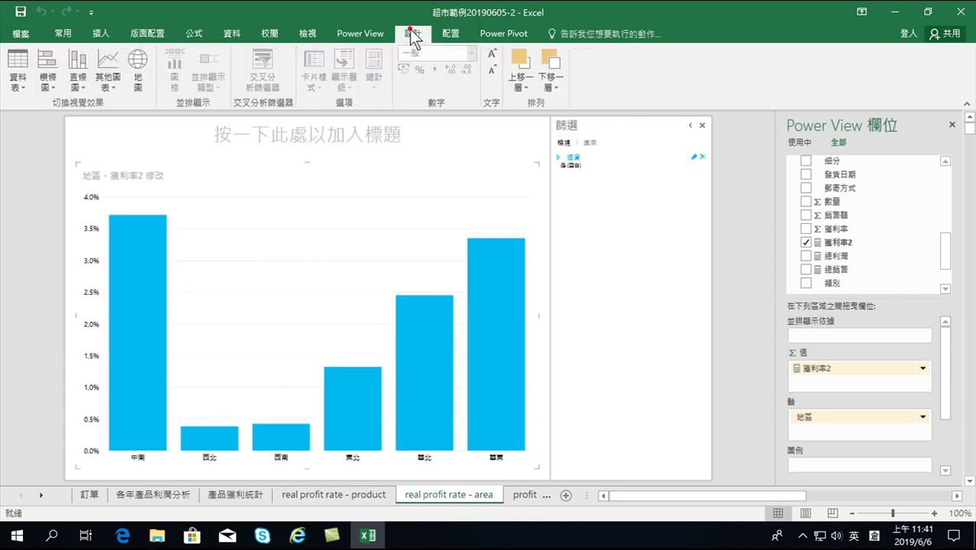
pyautogui.click(457, 33)
pyautogui.click(77, 72)
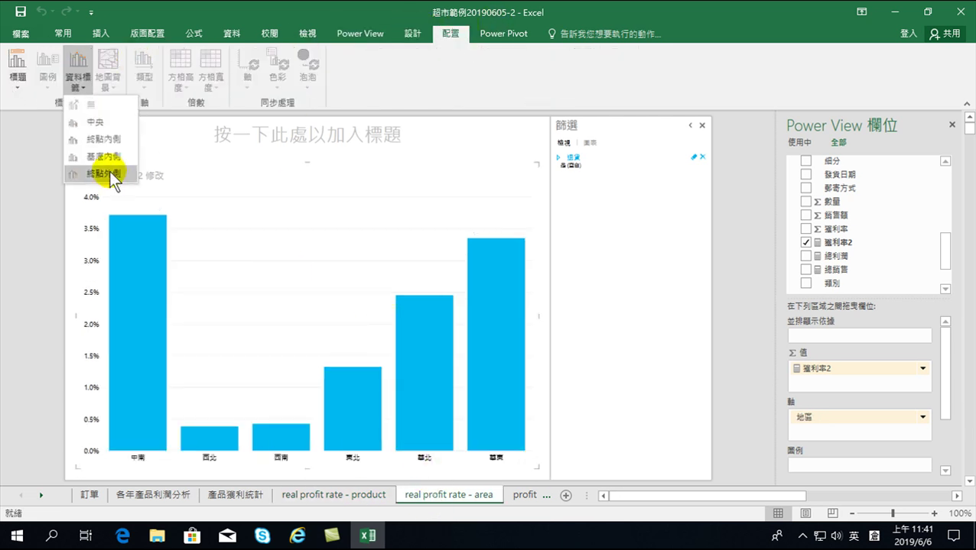
pyautogui.click(97, 174)
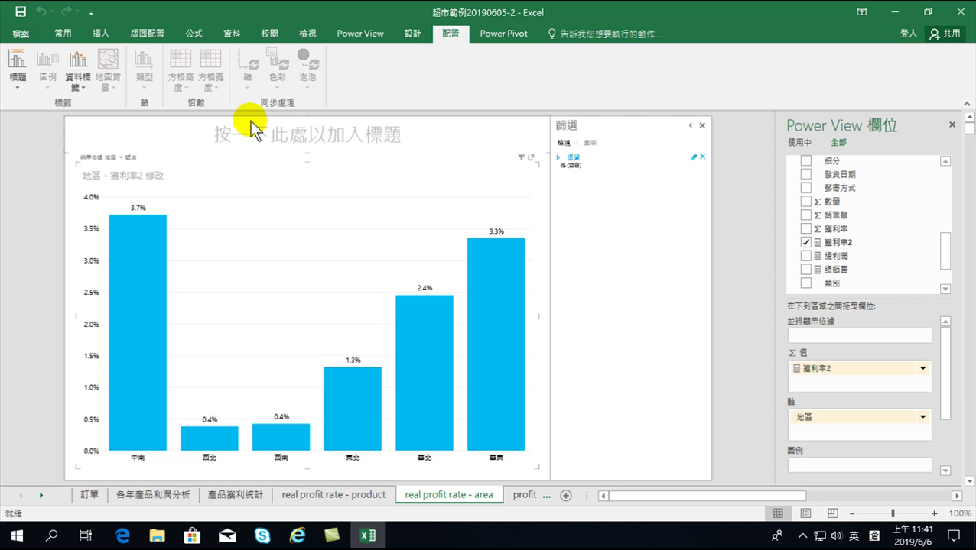
pyautogui.click(361, 32)
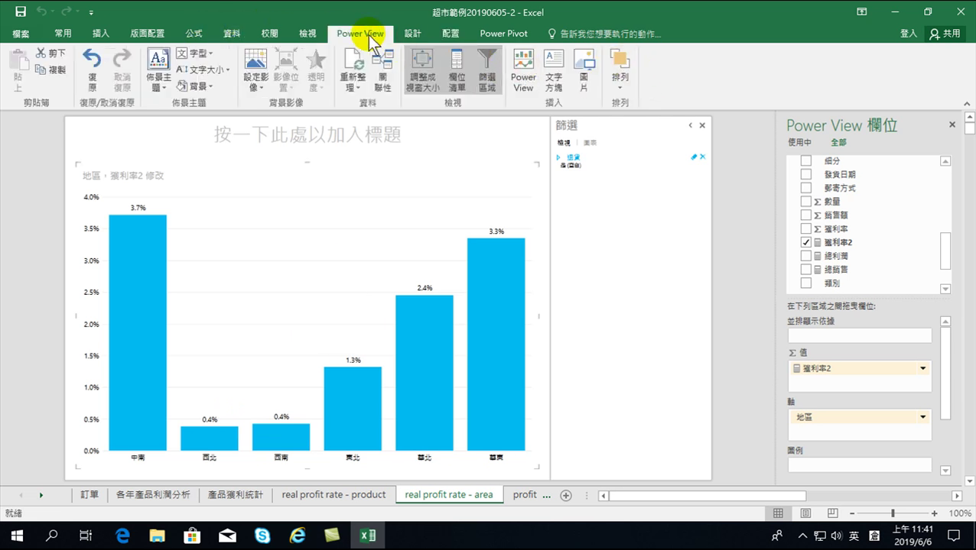
# Insert a new Power View sheet with a clustered column chart of 獲利率2 by 類別.
pyautogui.click(523, 67)
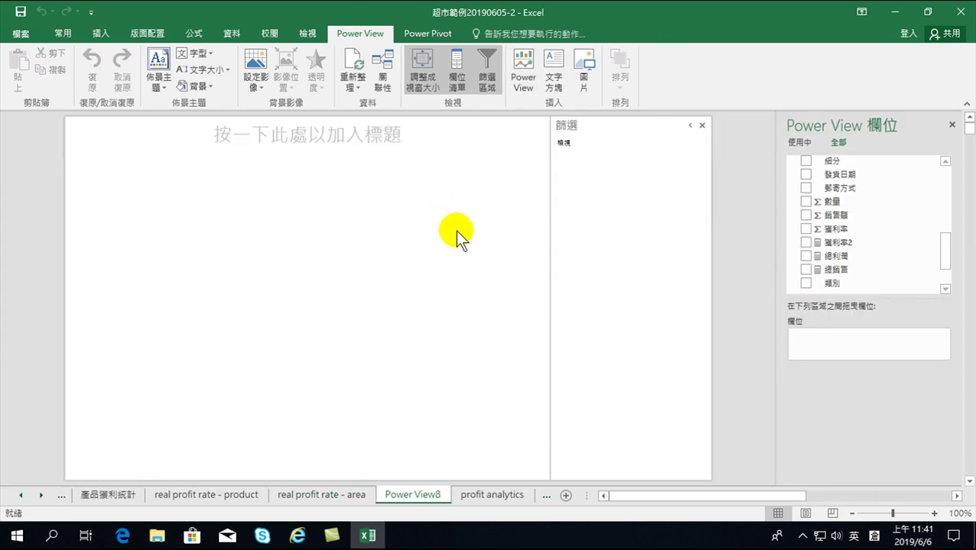
pyautogui.moveTo(945, 254); pyautogui.dragTo(945, 260)
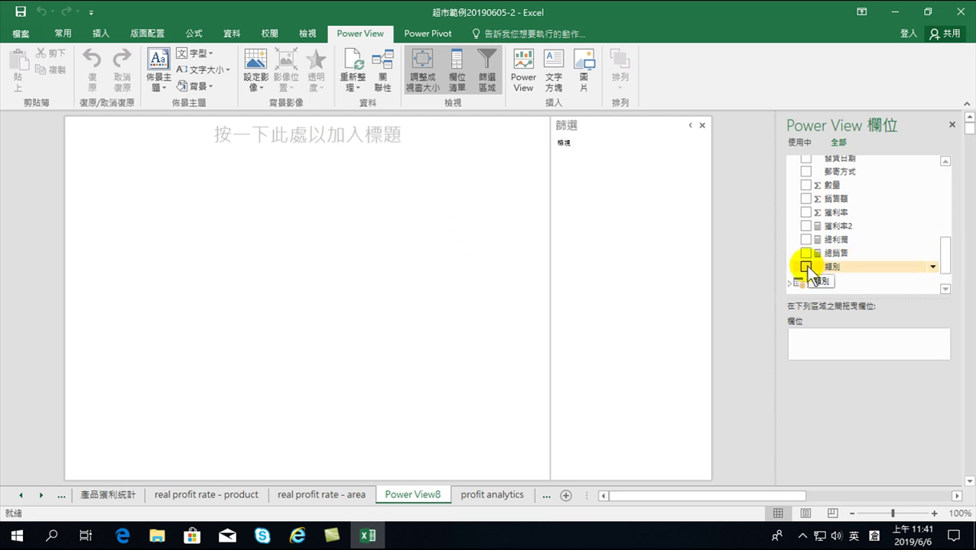
pyautogui.click(806, 267)
pyautogui.moveTo(947, 252)
pyautogui.mouseDown()
pyautogui.moveTo(949, 187)
pyautogui.moveTo(945, 261)
pyautogui.mouseUp()
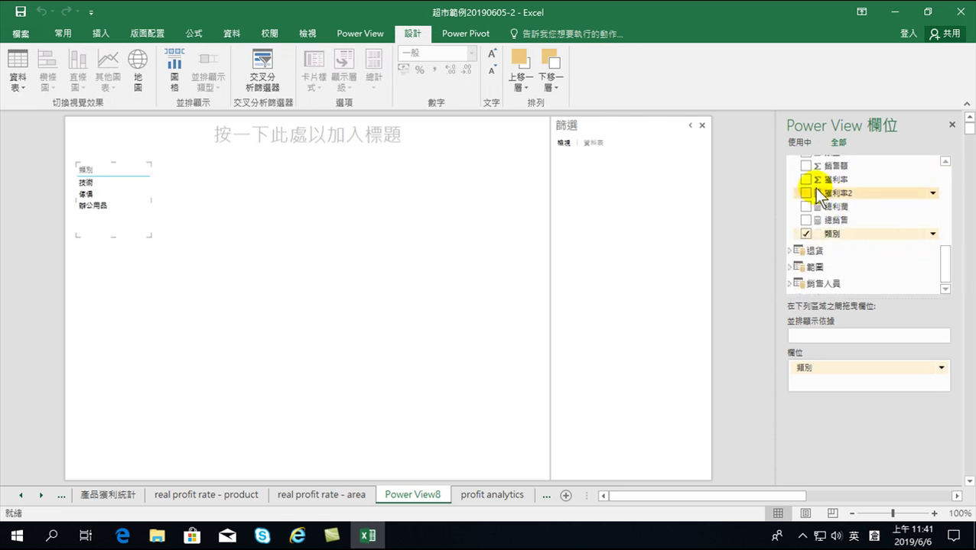
pyautogui.click(806, 193)
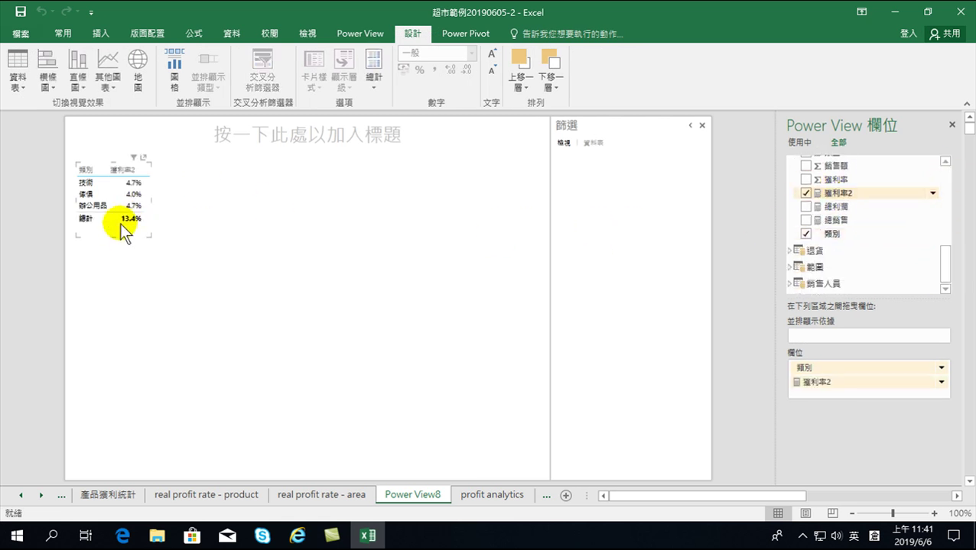
pyautogui.moveTo(149, 236); pyautogui.dragTo(218, 276)
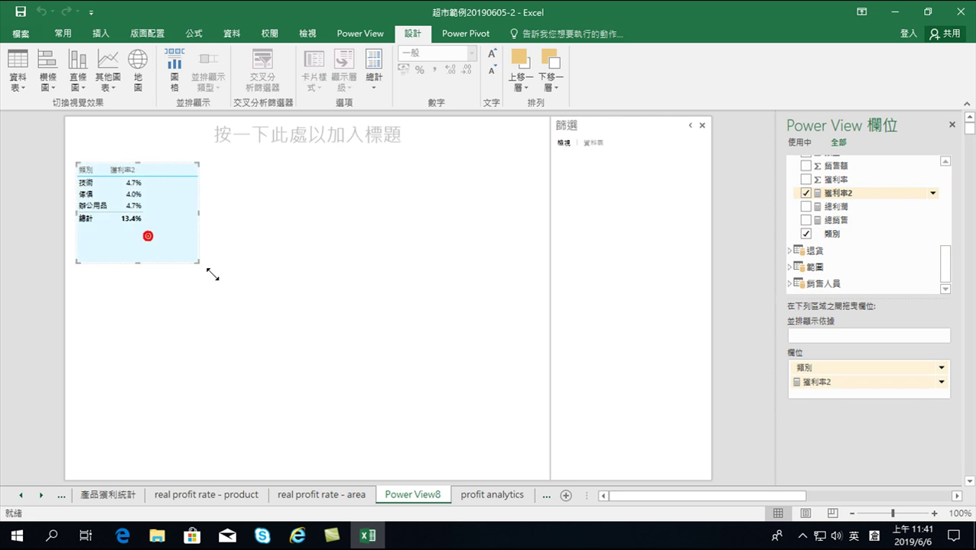
pyautogui.click(77, 81)
pyautogui.click(106, 139)
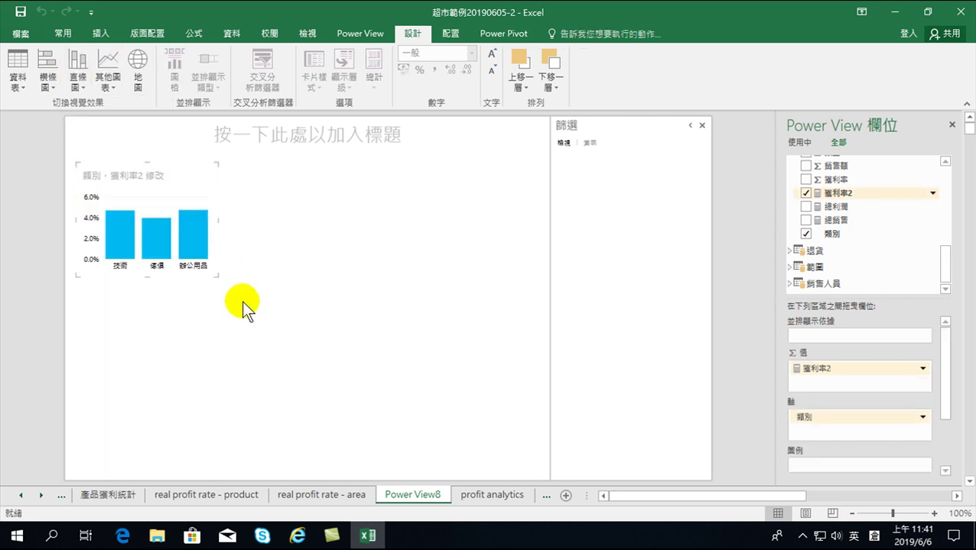
# Enlarge the category chart and label each bar with its value (4.7%, 4.0%, 4.7%).
pyautogui.moveTo(213, 274); pyautogui.dragTo(518, 448)
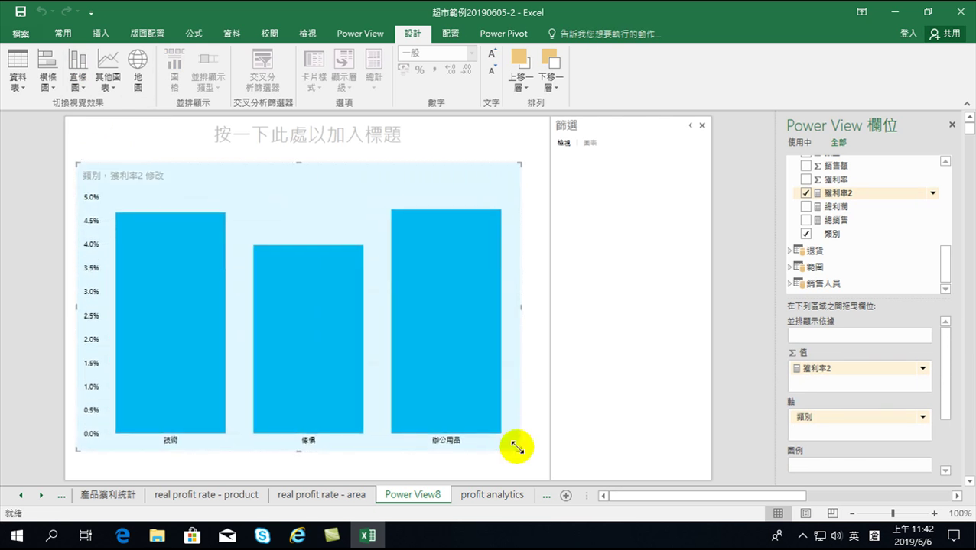
pyautogui.click(450, 34)
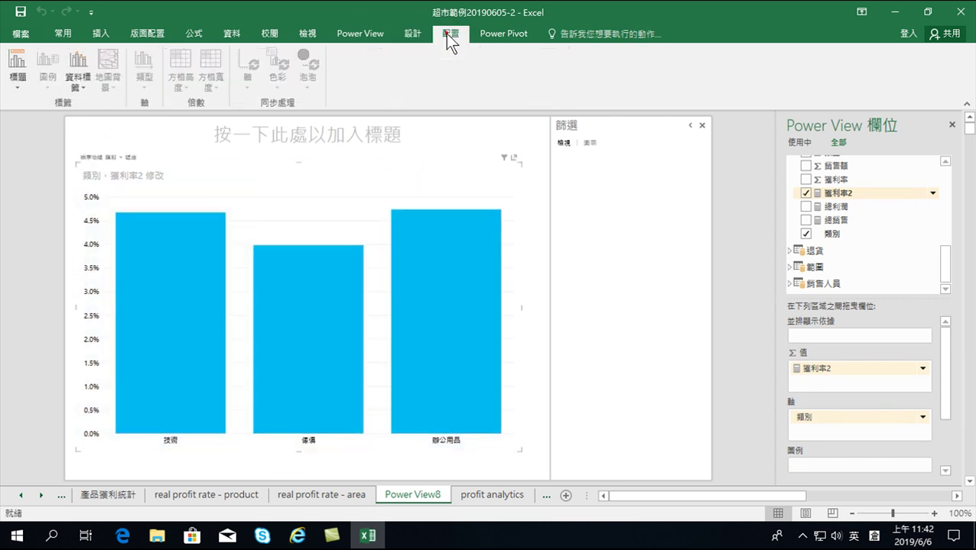
pyautogui.click(76, 72)
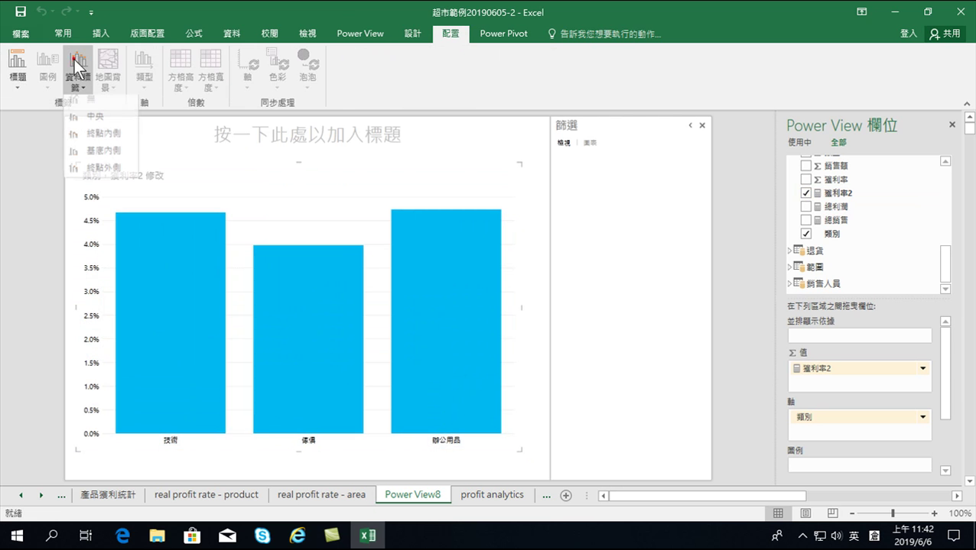
pyautogui.click(98, 173)
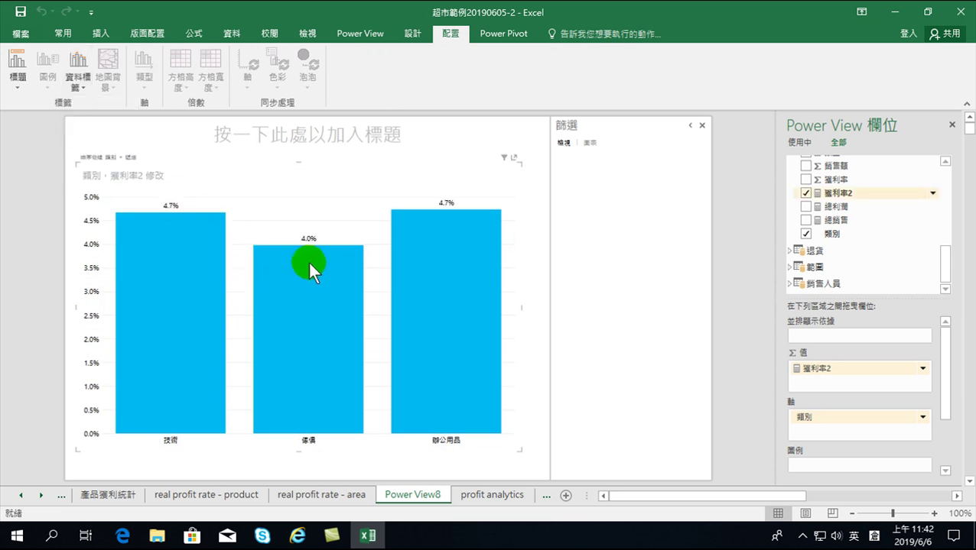
pyautogui.moveTo(179, 250)
pyautogui.moveTo(478, 228)
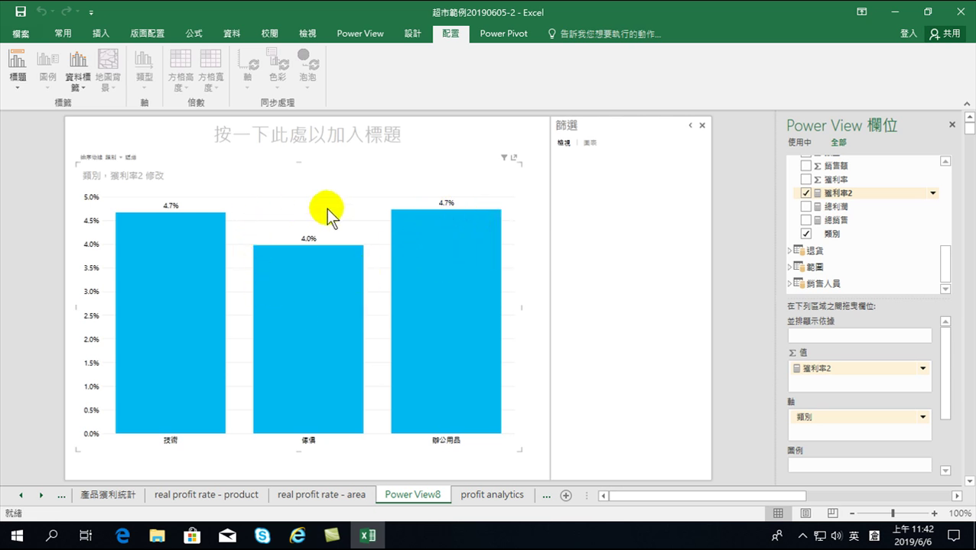
pyautogui.moveTo(358, 354)
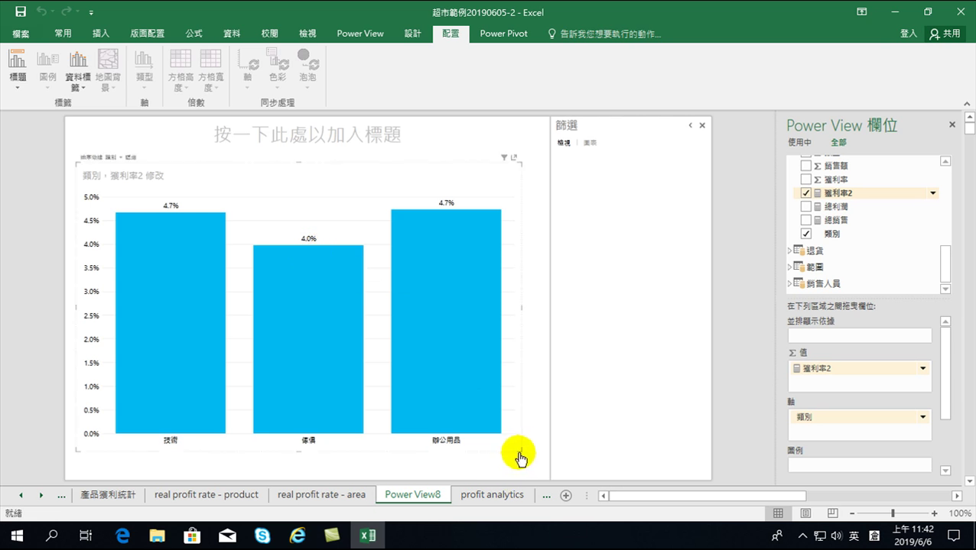
# Enlarge the category chart, rename Power View8 to 'real profit rate-cate', then view the product sheet.
pyautogui.moveTo(520, 453); pyautogui.dragTo(537, 469)
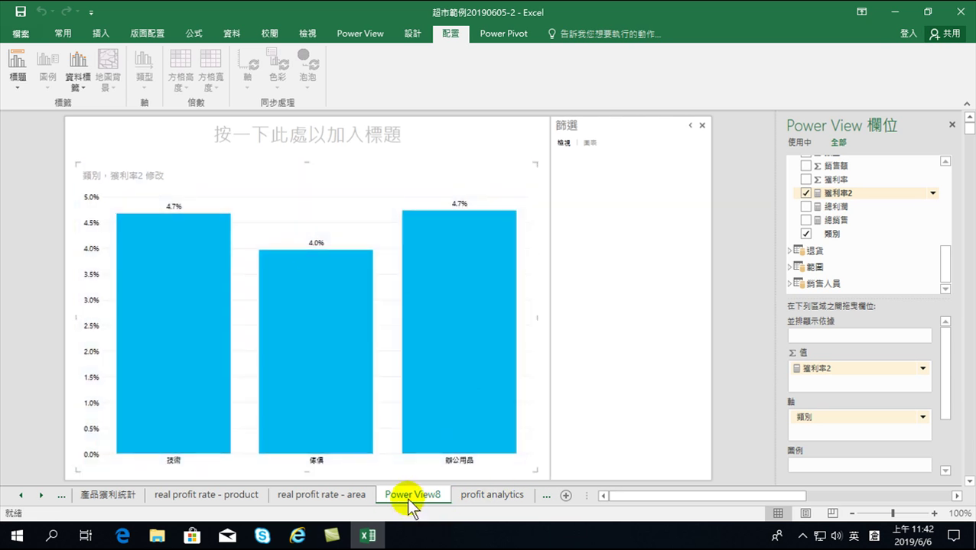
pyautogui.rightClick(409, 499)
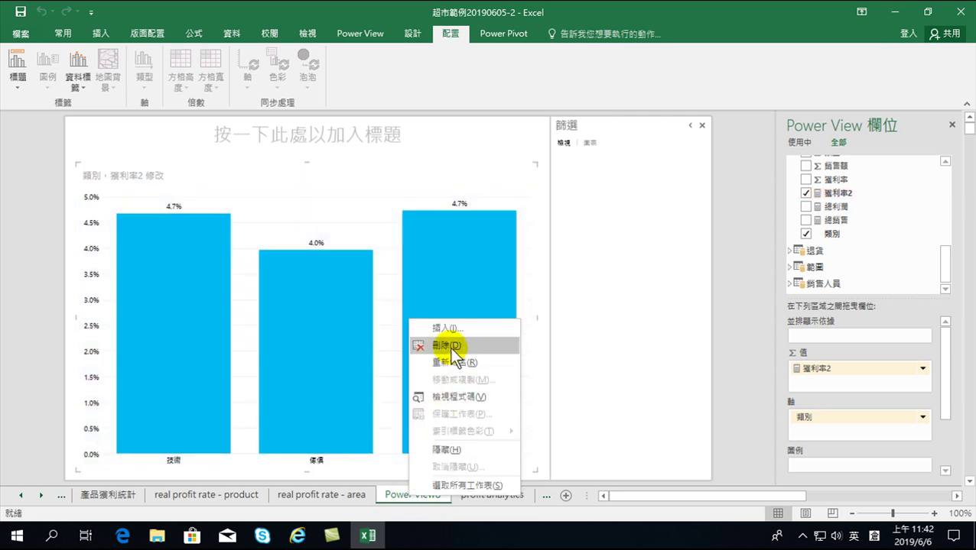
pyautogui.click(384, 493)
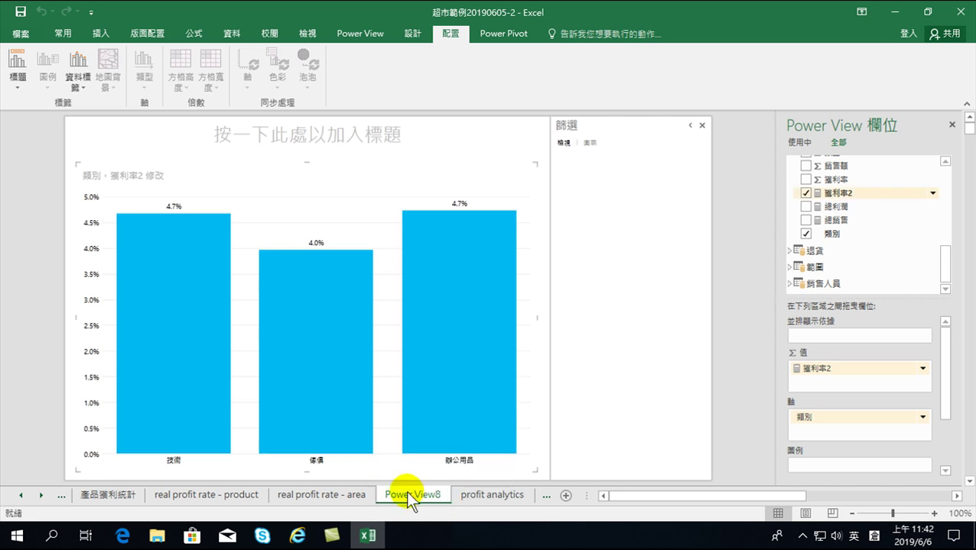
pyautogui.doubleClick(410, 494)
pyautogui.write('re')
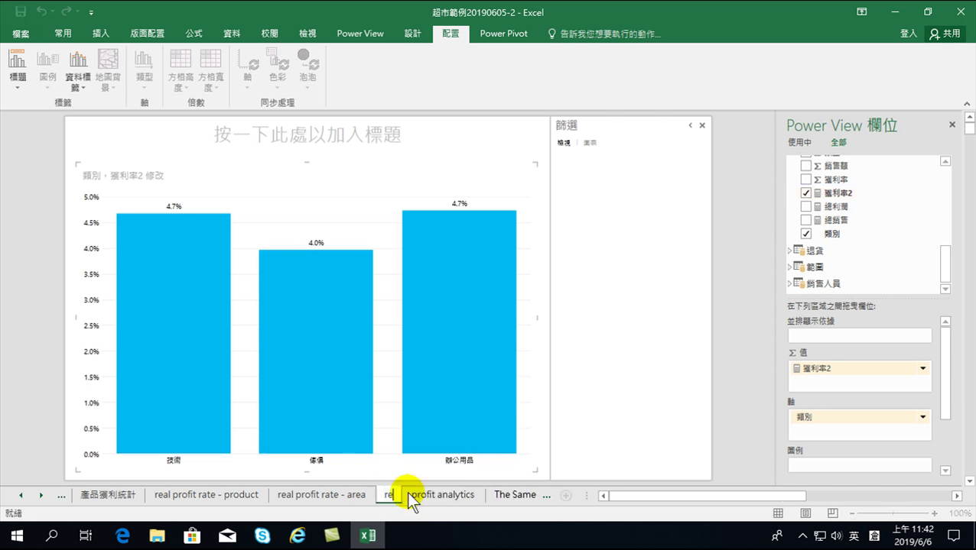
pyautogui.write('al profit rate-')
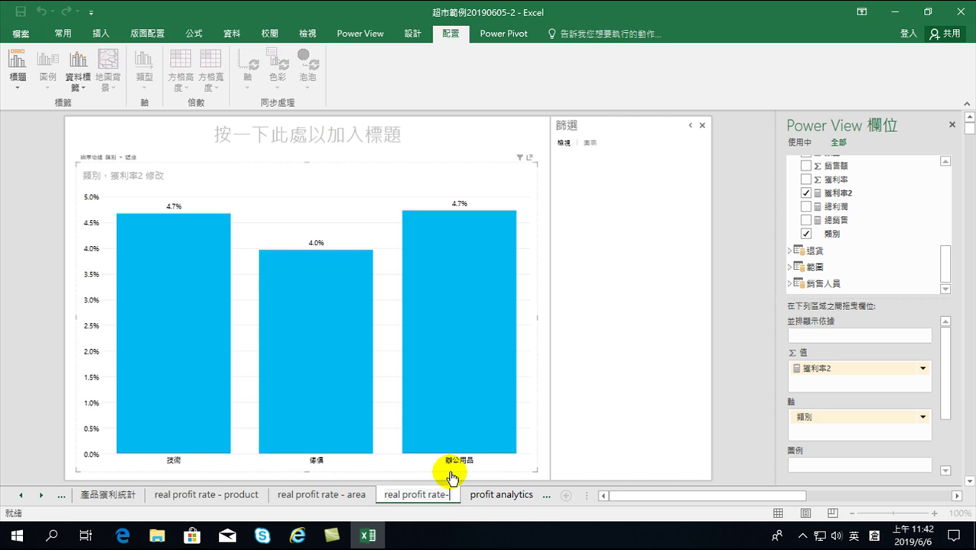
pyautogui.write('cate')
pyautogui.press('Return')
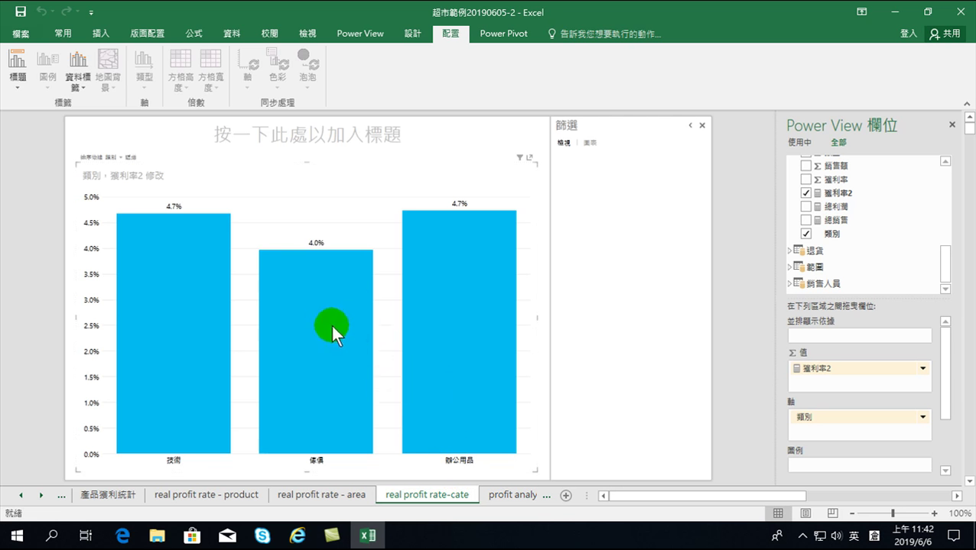
pyautogui.moveTo(328, 308)
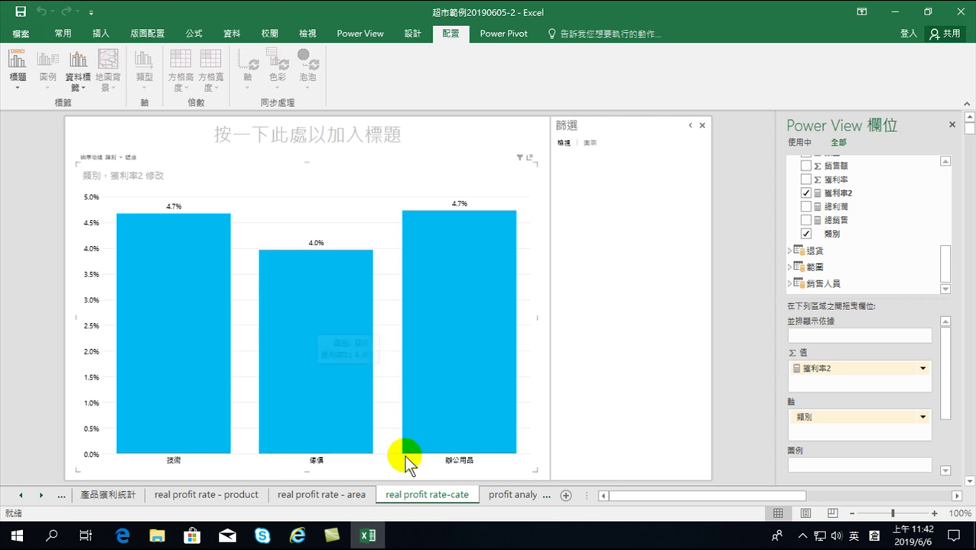
pyautogui.click(207, 496)
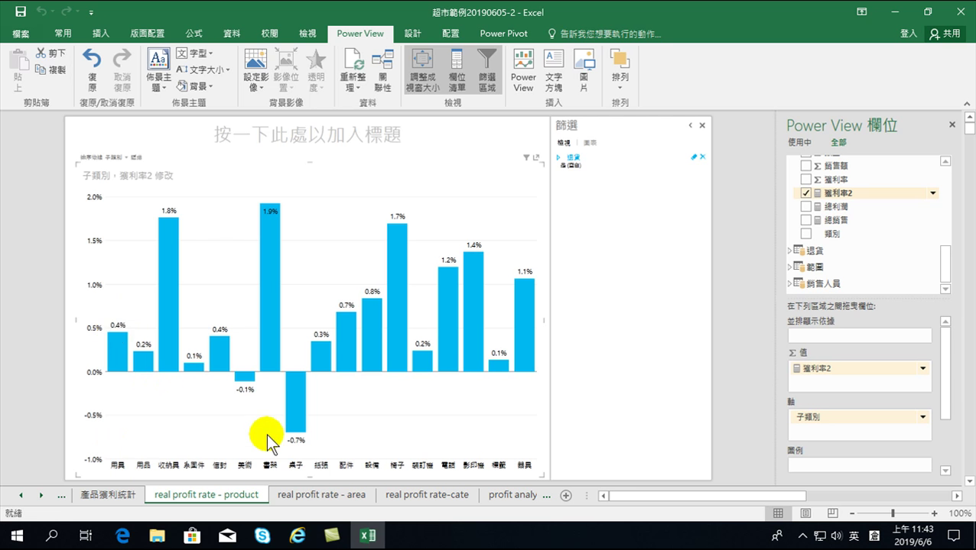
# Return to the real profit rate - area sheet and scroll the sheet tabs to earlier sheets.
pyautogui.click(340, 498)
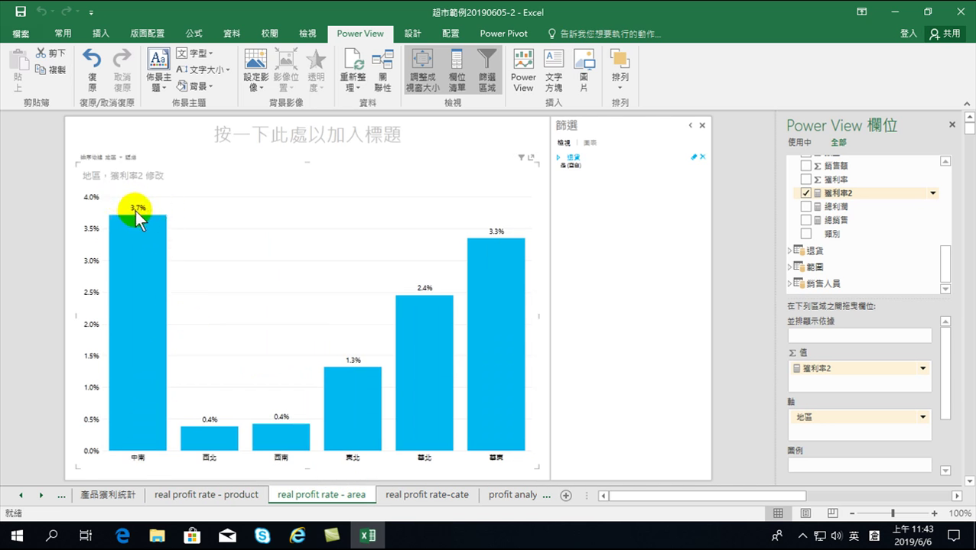
pyautogui.moveTo(143, 226)
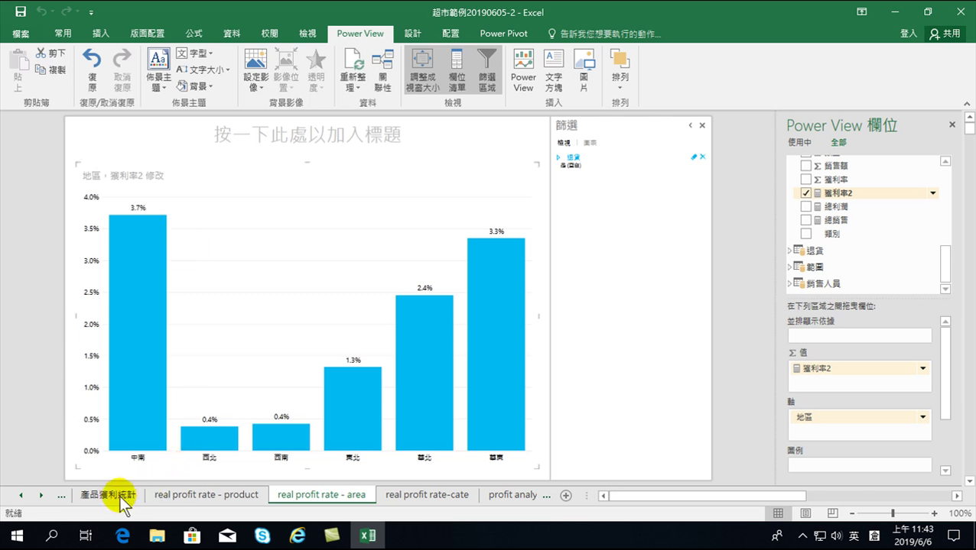
pyautogui.click(21, 495)
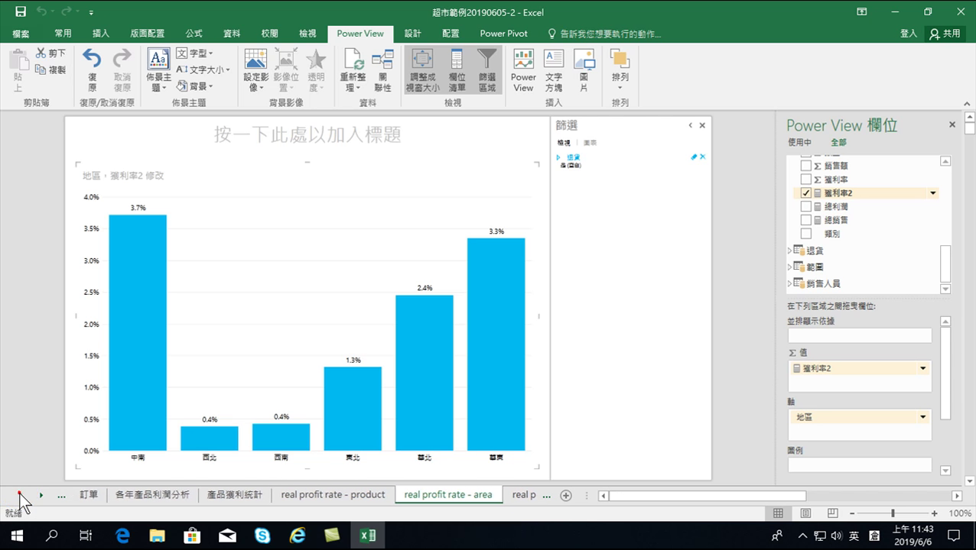
# Switch to the 各年產品利潤分析 sheet and check the yearly profit values, e.g. 2016 at 100,528.51.
pyautogui.click(130, 496)
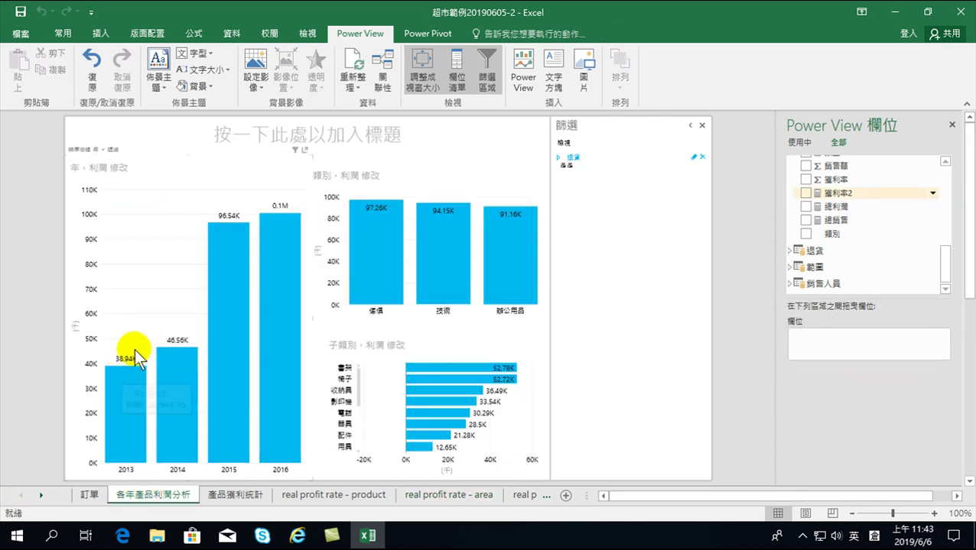
pyautogui.click(124, 372)
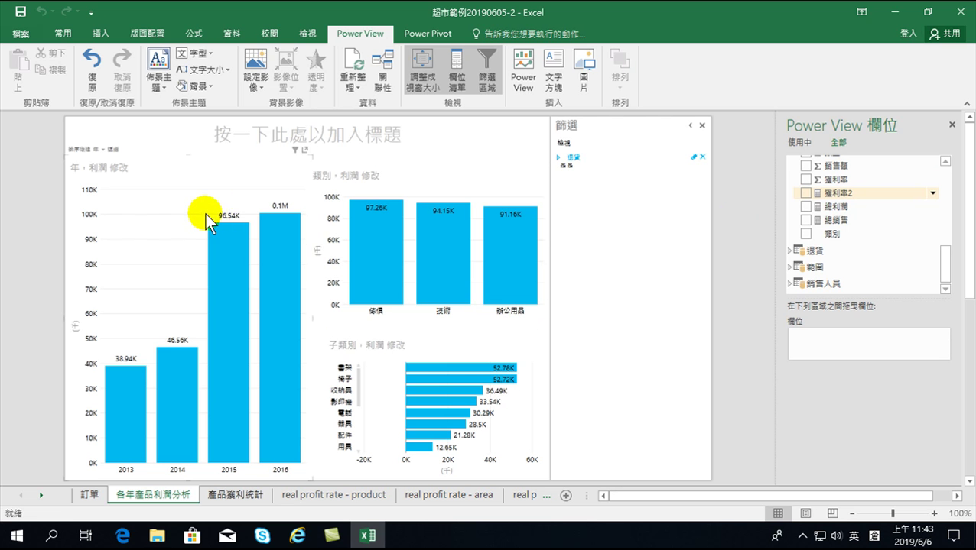
pyautogui.moveTo(227, 365)
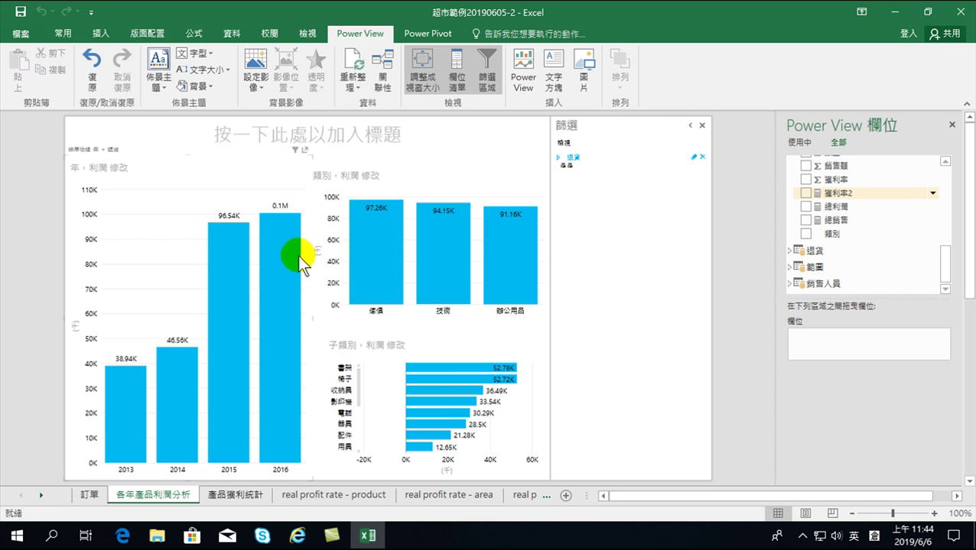
pyautogui.moveTo(278, 386)
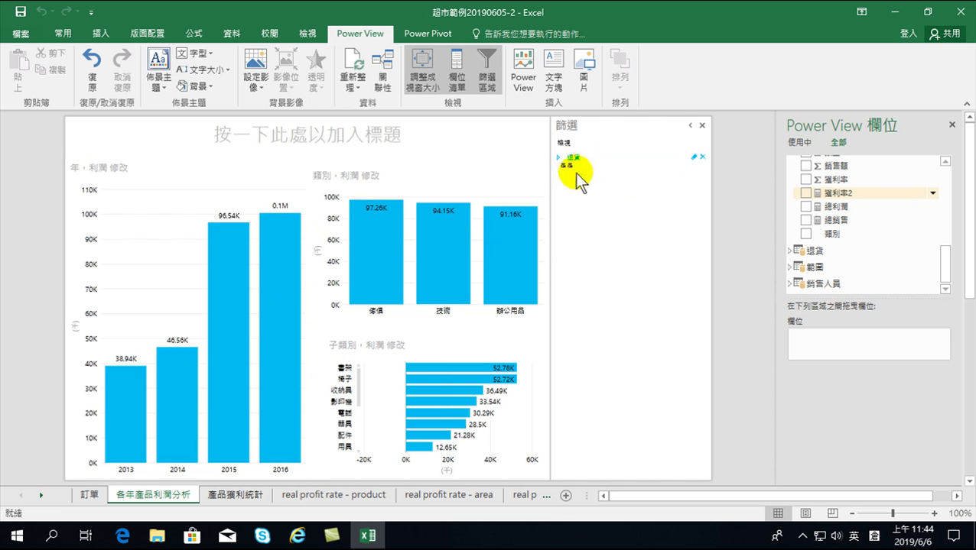
pyautogui.scroll(3, 854, 218)
pyautogui.scroll(3, 853, 217)
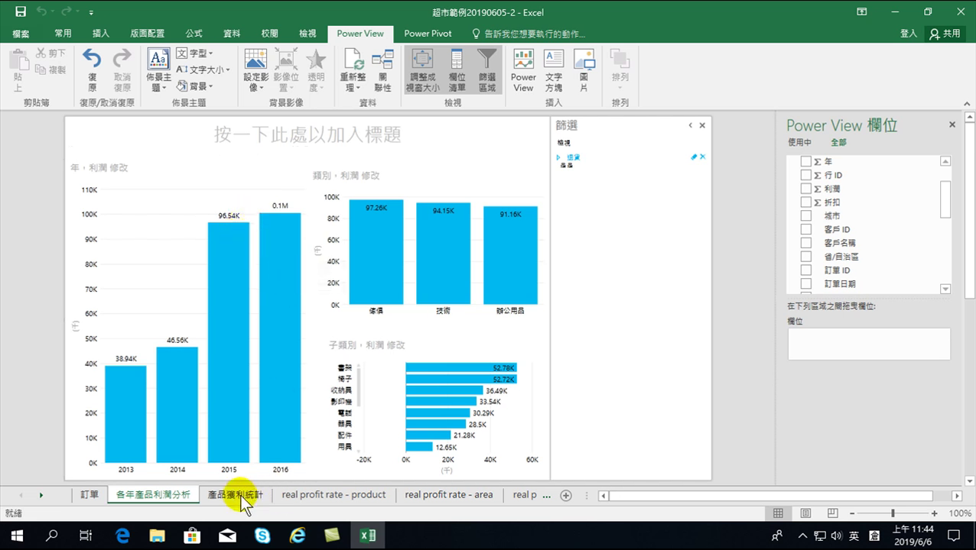
pyautogui.moveTo(268, 225)
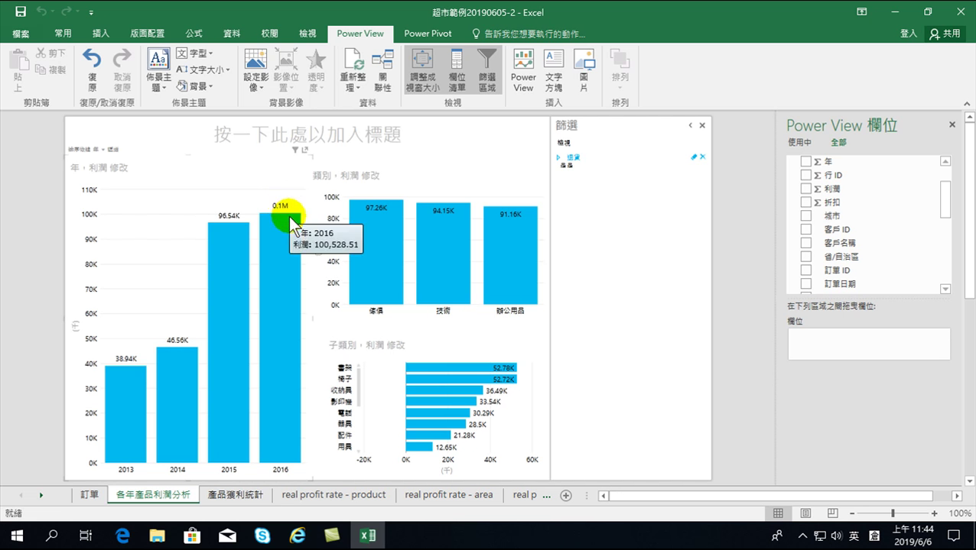
# Set the 退貨 filter to (全部) so all orders count, then open the Power Pivot data model.
pyautogui.click(559, 157)
pyautogui.click(564, 196)
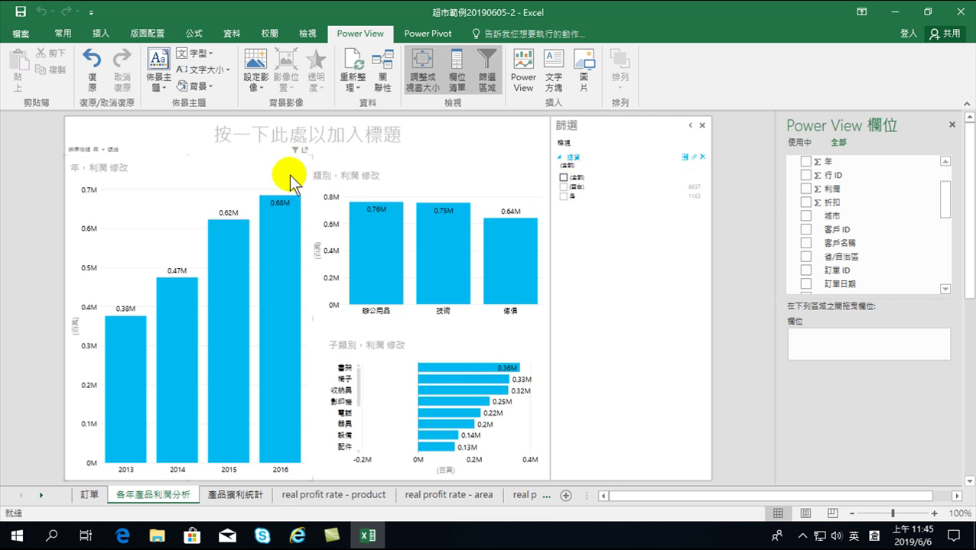
pyautogui.click(279, 208)
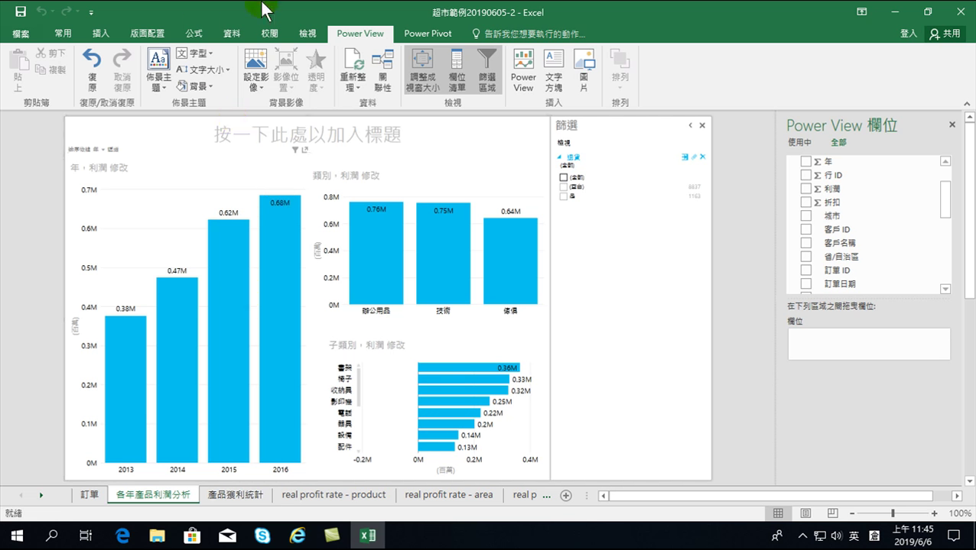
pyautogui.click(423, 34)
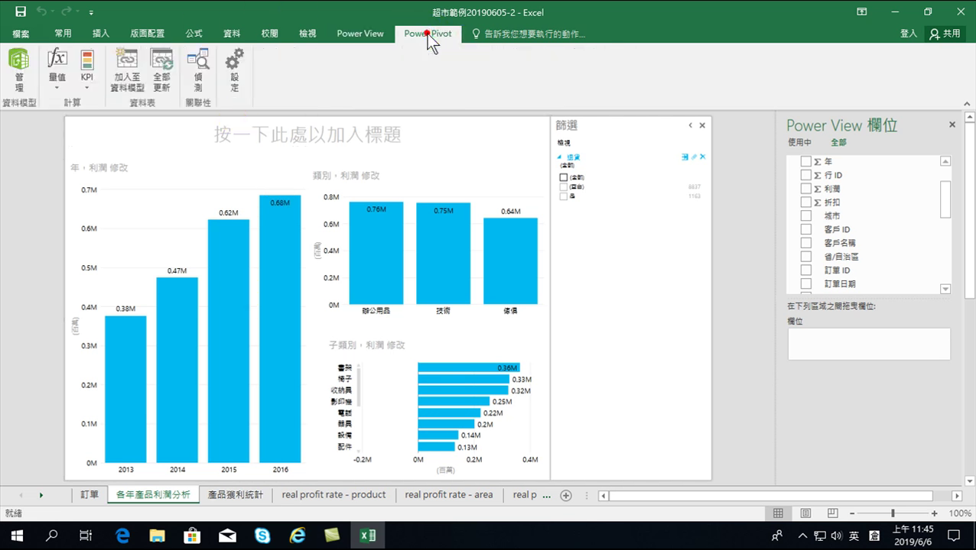
pyautogui.click(21, 67)
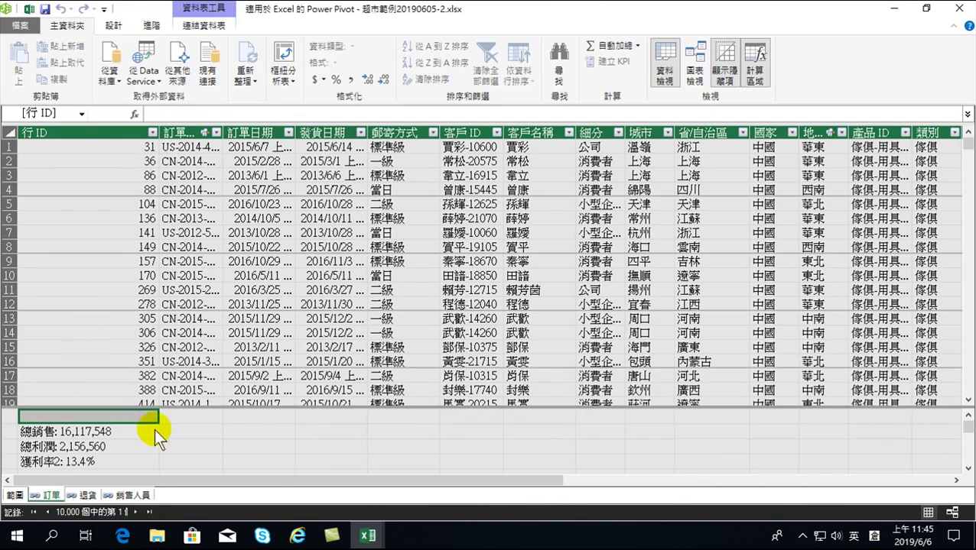
# Begin a new measure 2016年總利潤 in the 訂單 calculation area, starting its formula with ':=ca'.
pyautogui.click(191, 432)
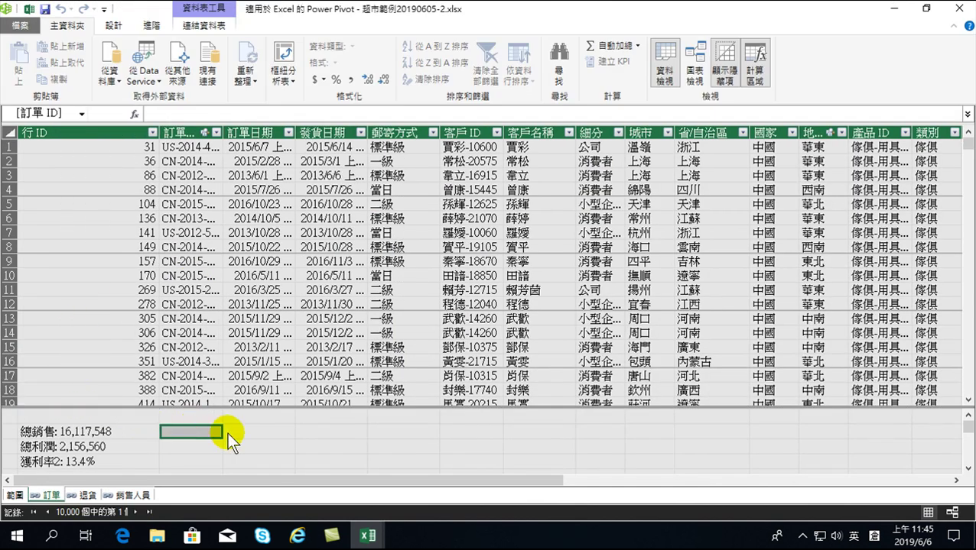
pyautogui.write('20')
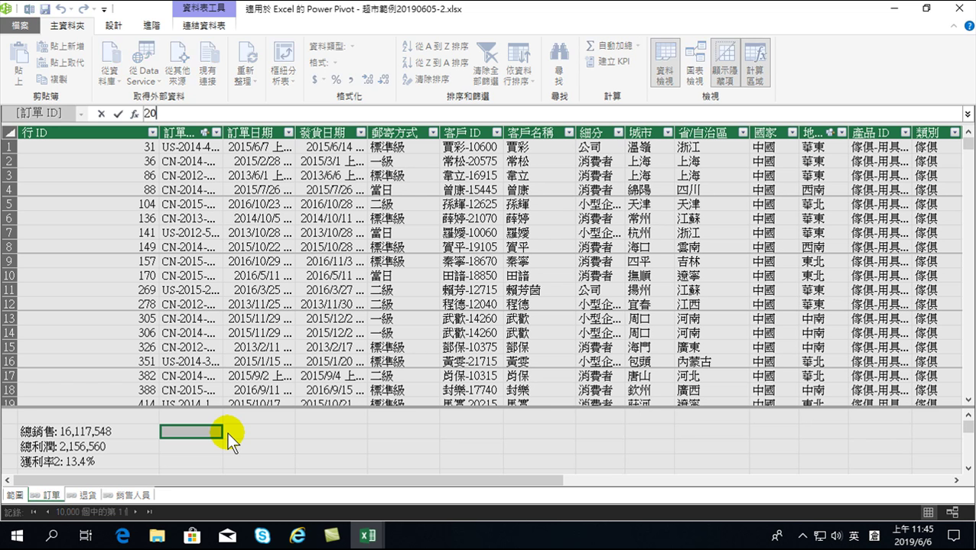
pyautogui.write('16年')
pyautogui.write('太竹廿獲')
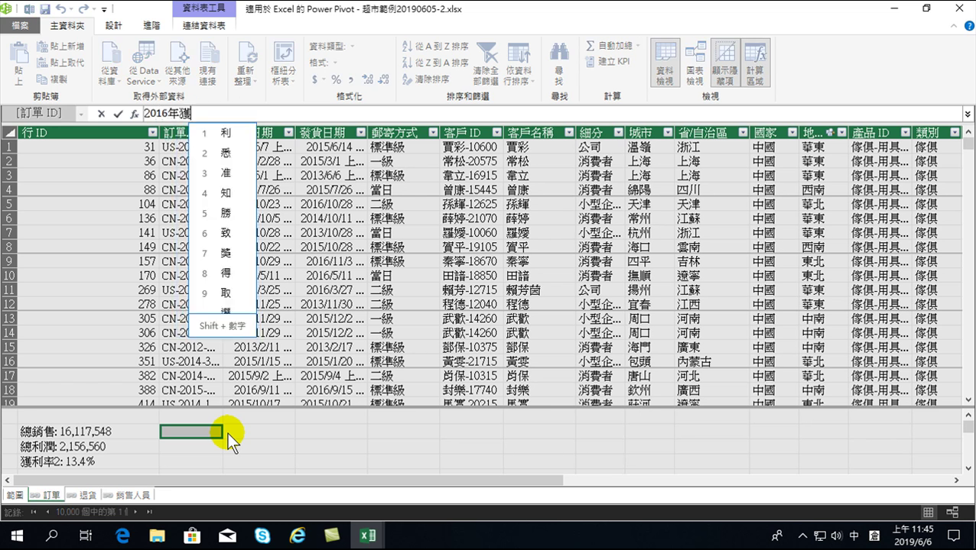
pyautogui.write('利')
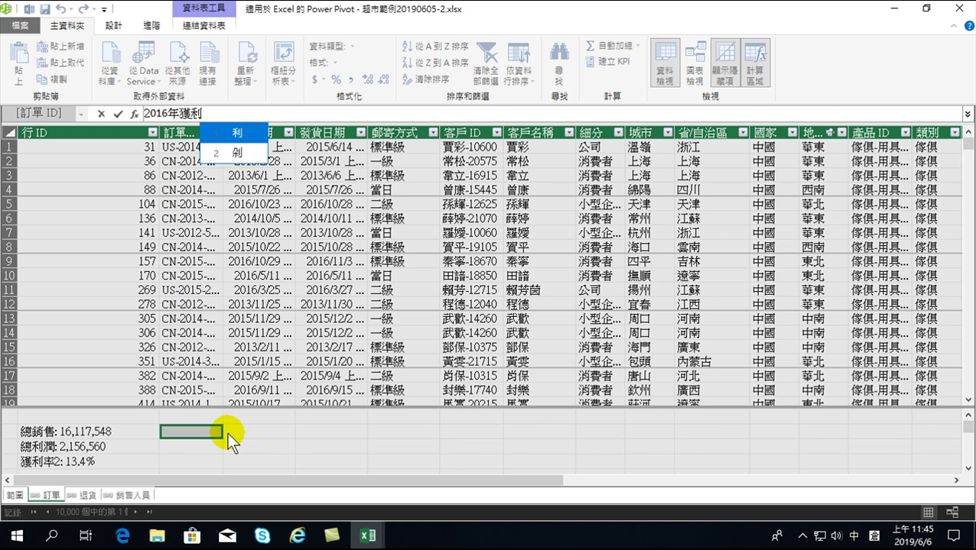
pyautogui.press('Return')
pyautogui.press('Escape')
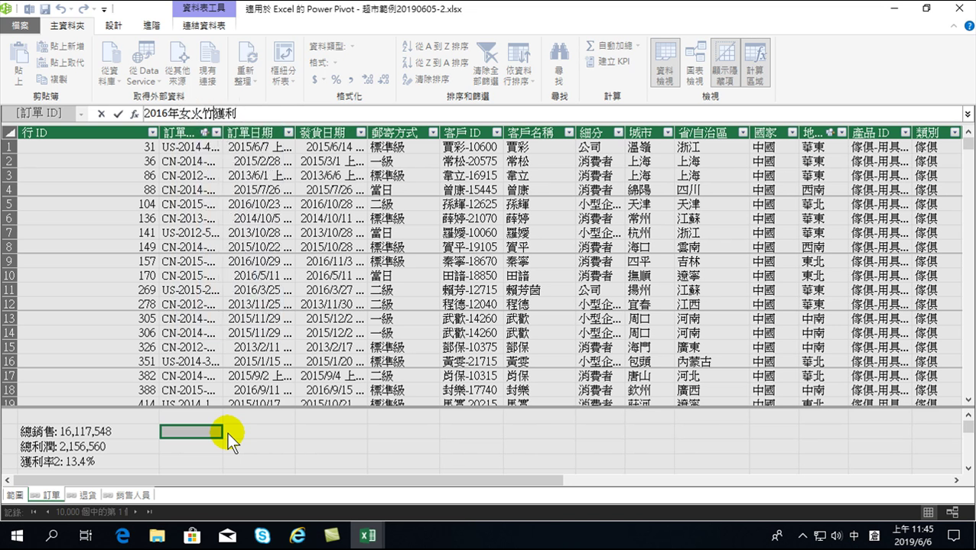
pyautogui.write('總')
pyautogui.press('Return')
pyautogui.press('Delete')
pyautogui.write('潤')
pyautogui.press('shift')
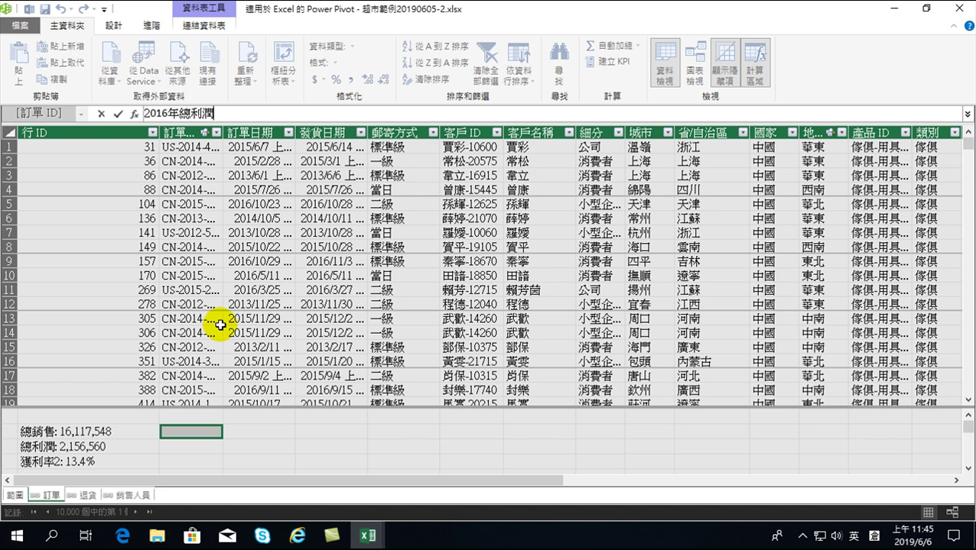
pyautogui.write(':=')
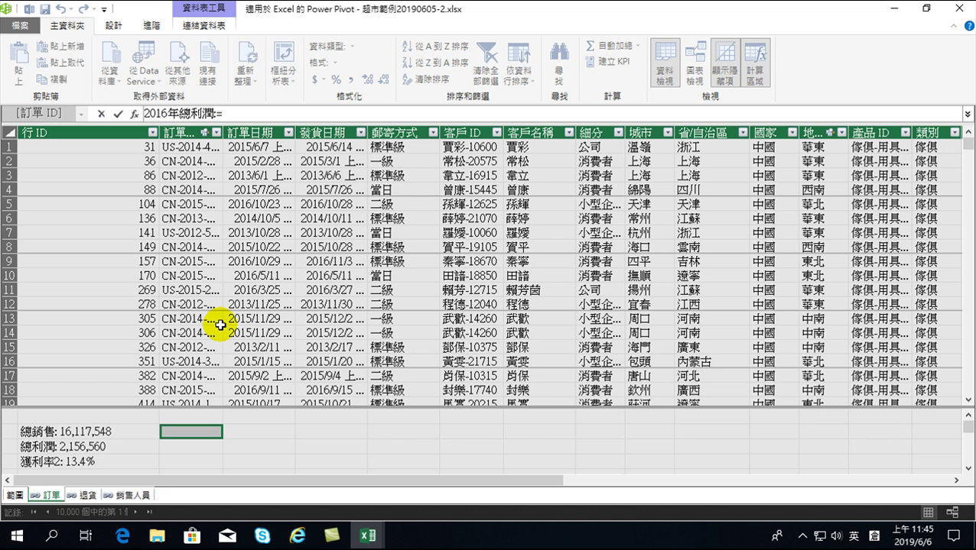
pyautogui.write('ca')
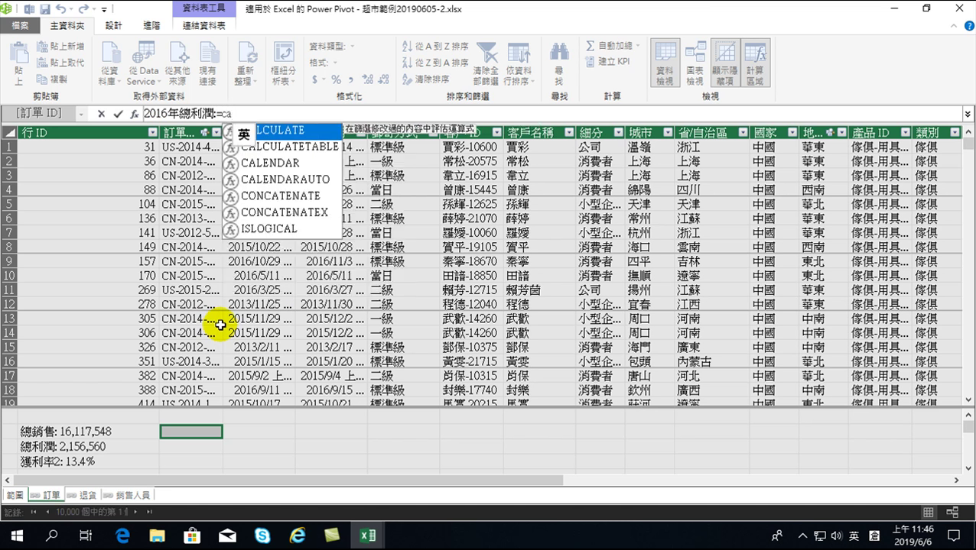
# Start the 2016年總利潤 measure in the 訂單 calculation area as =CALCULATE(.
pyautogui.doubleClick(298, 136)
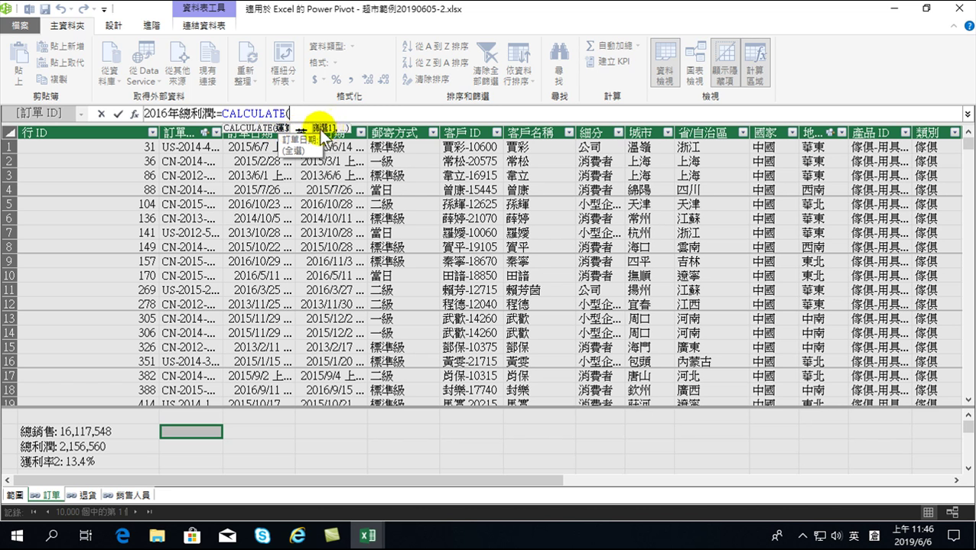
pyautogui.click(327, 115)
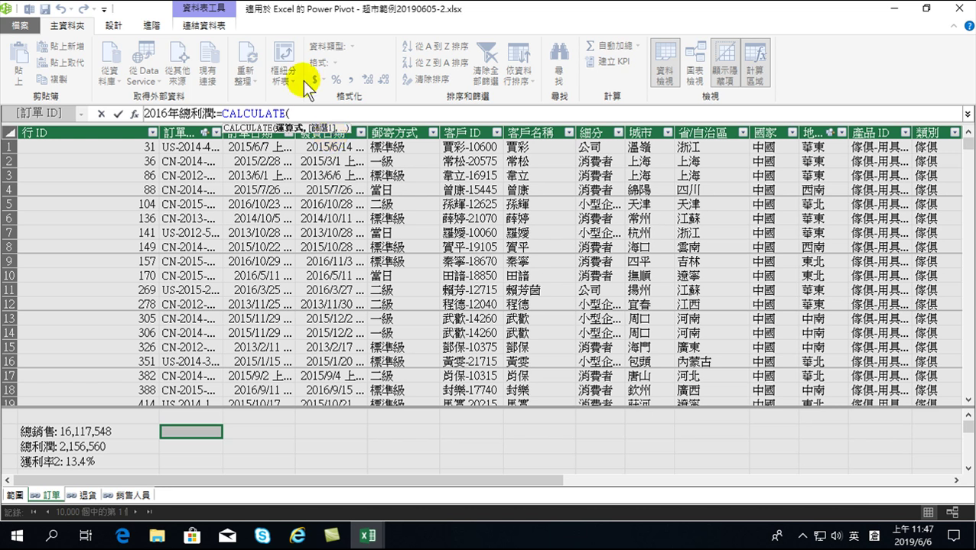
# Insert the SUM function inside the CALCULATE of 2016年總利潤.
pyautogui.click(308, 113)
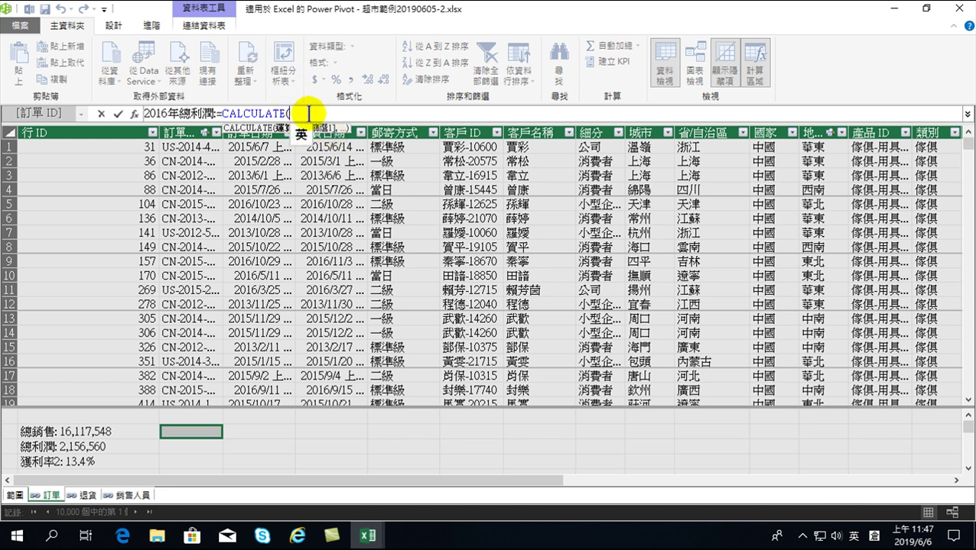
pyautogui.write('su')
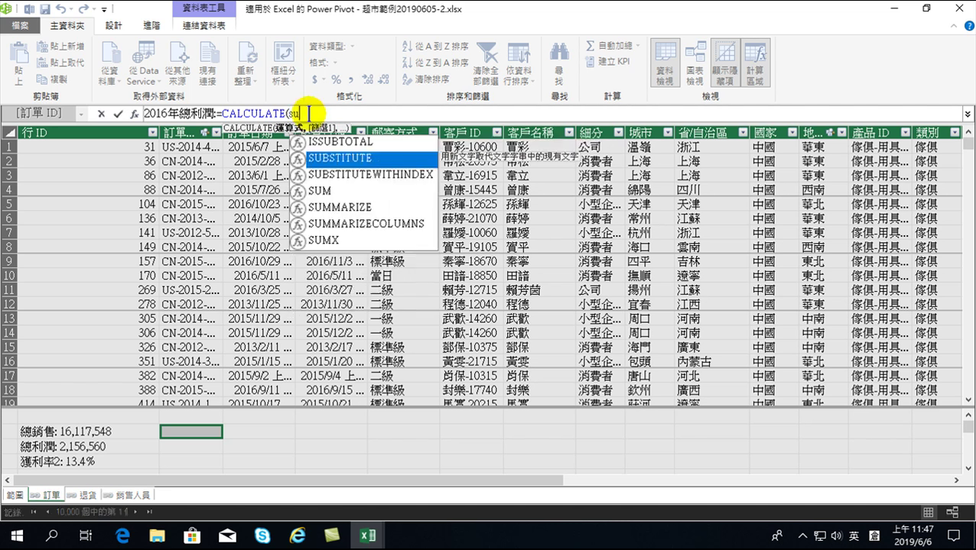
pyautogui.press('Down')
pyautogui.press('Down')
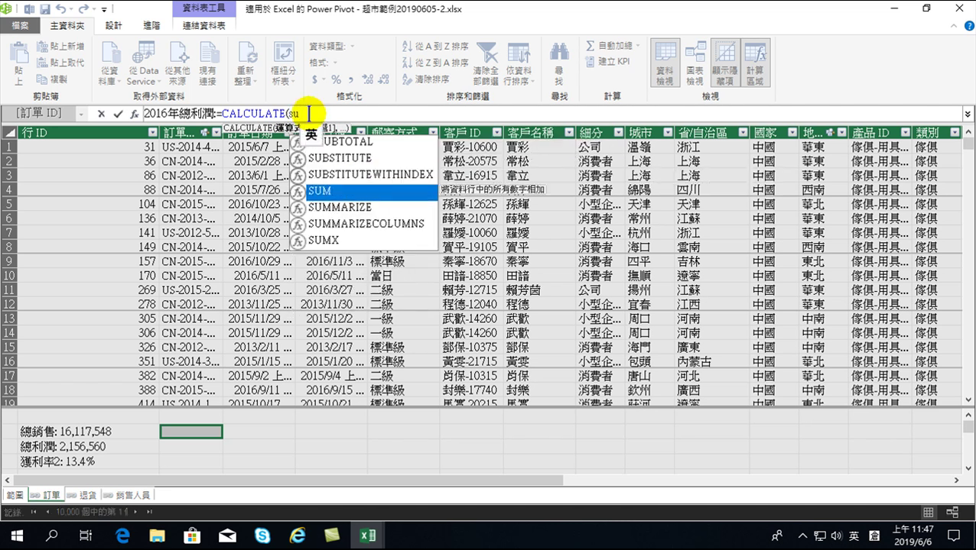
pyautogui.press('Tab')
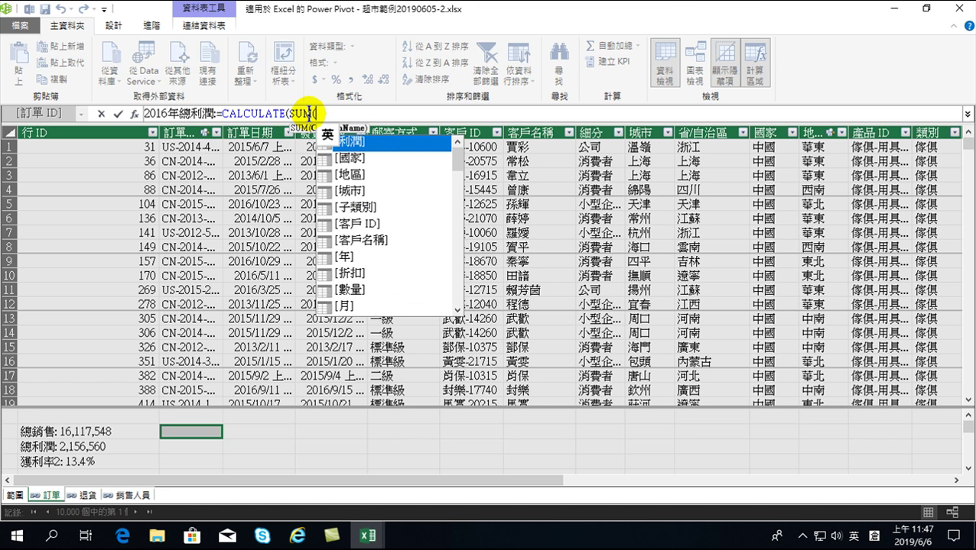
# Sum the '訂單'[利潤] column and close the SUM parenthesis.
pyautogui.press('Down')
pyautogui.press('Down')
pyautogui.press('Down')
pyautogui.press('Down')
pyautogui.press('Down')
pyautogui.press('Down')
pyautogui.press('Down')
pyautogui.press('Down')
pyautogui.press('Down')
pyautogui.press('Down')
pyautogui.press('Down')
pyautogui.press('Down')
pyautogui.press('Down')
pyautogui.press('Down')
pyautogui.press('Down')
pyautogui.press('Down')
pyautogui.press('Down')
pyautogui.press('Down')
pyautogui.press('Down')
pyautogui.press('Down')
pyautogui.press('Down')
pyautogui.press('Down')
pyautogui.press('Down')
pyautogui.press('Down')
pyautogui.press('Down')
pyautogui.press('Down')
pyautogui.press('Down')
pyautogui.press('Down')
pyautogui.press('Down')
pyautogui.press('Down')
pyautogui.press('Down')
pyautogui.press('Down')
pyautogui.press('Down')
pyautogui.press('Down')
pyautogui.press('Down')
pyautogui.press('Down')
pyautogui.press('Down')
pyautogui.press('Down')
pyautogui.press('Down')
pyautogui.press('Down')
pyautogui.press('Down')
pyautogui.press('Down')
pyautogui.press('Down')
pyautogui.press('Down')
pyautogui.press('Down')
pyautogui.press('Down')
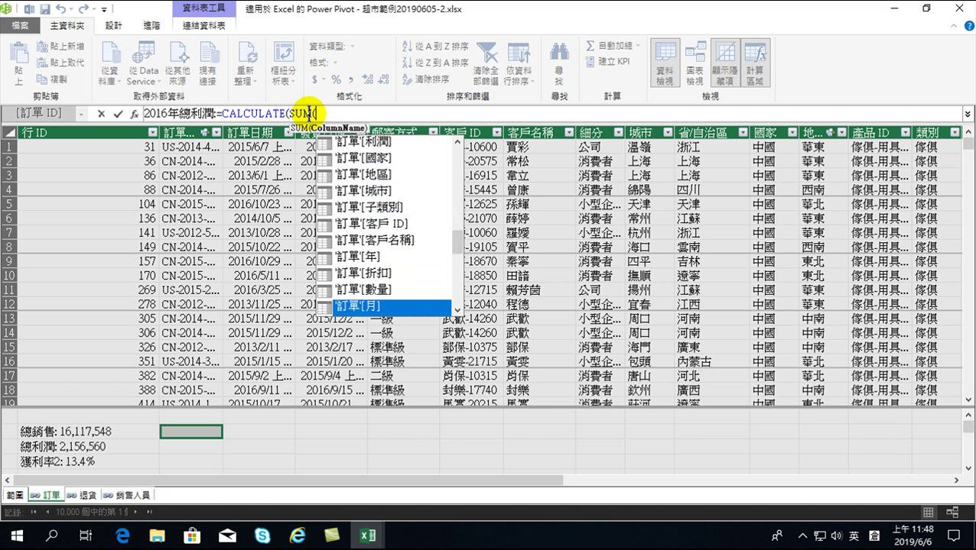
pyautogui.press('Down')
pyautogui.press('Down')
pyautogui.press('Down')
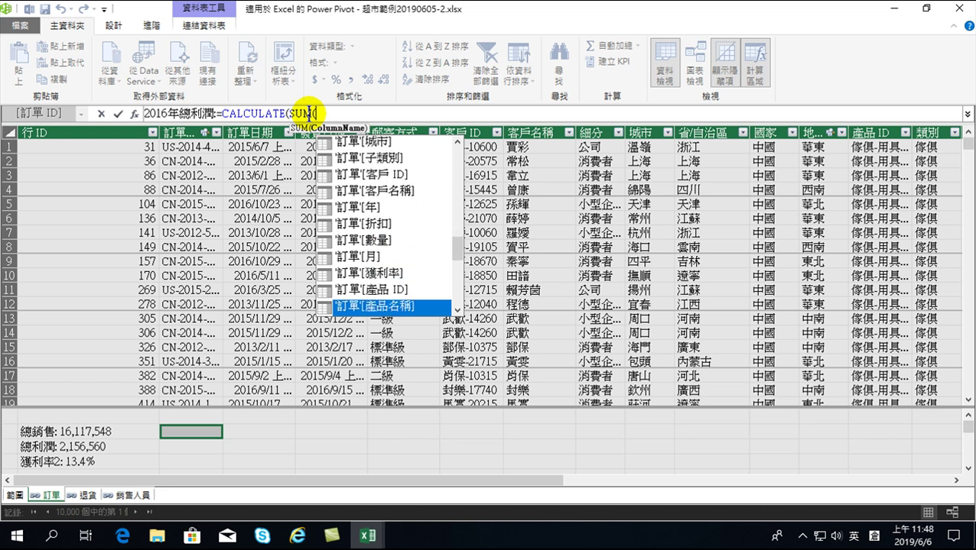
pyautogui.press('Down')
pyautogui.press('Down')
pyautogui.press('Down')
pyautogui.press('Down')
pyautogui.press('Down')
pyautogui.press('Down')
pyautogui.press('Down')
pyautogui.press('Down')
pyautogui.press('Down')
pyautogui.press('Down')
pyautogui.press('Down')
pyautogui.press('Down')
pyautogui.press('Down')
pyautogui.press('Down')
pyautogui.press('Down')
pyautogui.press('Down')
pyautogui.press('Down')
pyautogui.press('Up')
pyautogui.press('Down')
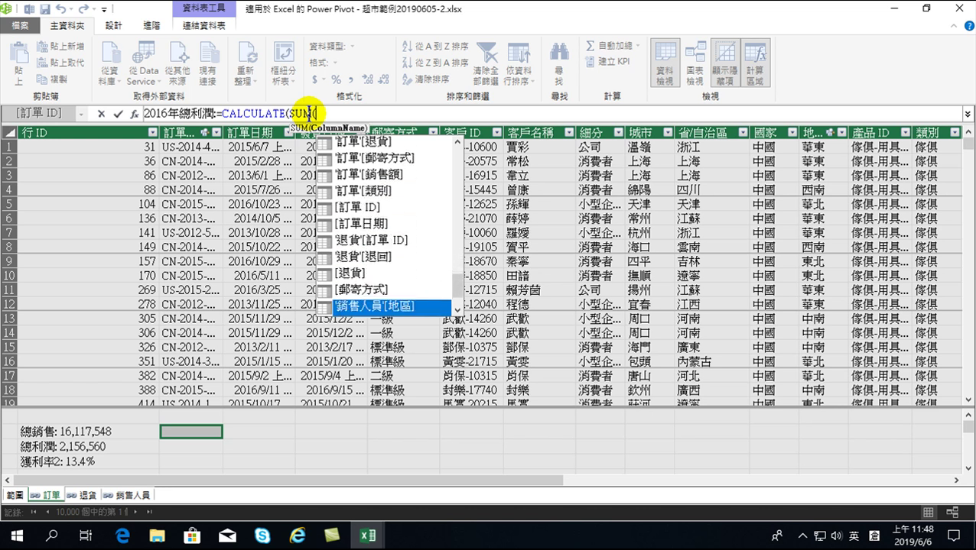
pyautogui.press('Down')
pyautogui.press('Up')
pyautogui.press('Up')
pyautogui.press('Up')
pyautogui.press('Up')
pyautogui.press('Up')
pyautogui.press('Up')
pyautogui.press('Up')
pyautogui.press('Up')
pyautogui.press('Up')
pyautogui.press('Up')
pyautogui.press('Up')
pyautogui.press('Up')
pyautogui.press('Up')
pyautogui.press('Up')
pyautogui.press('Up')
pyautogui.press('Up')
pyautogui.press('Up')
pyautogui.press('Up')
pyautogui.press('Up')
pyautogui.press('Up')
pyautogui.press('Up')
pyautogui.press('Up')
pyautogui.press('Up')
pyautogui.press('Up')
pyautogui.press('Up')
pyautogui.press('Up')
pyautogui.press('Up')
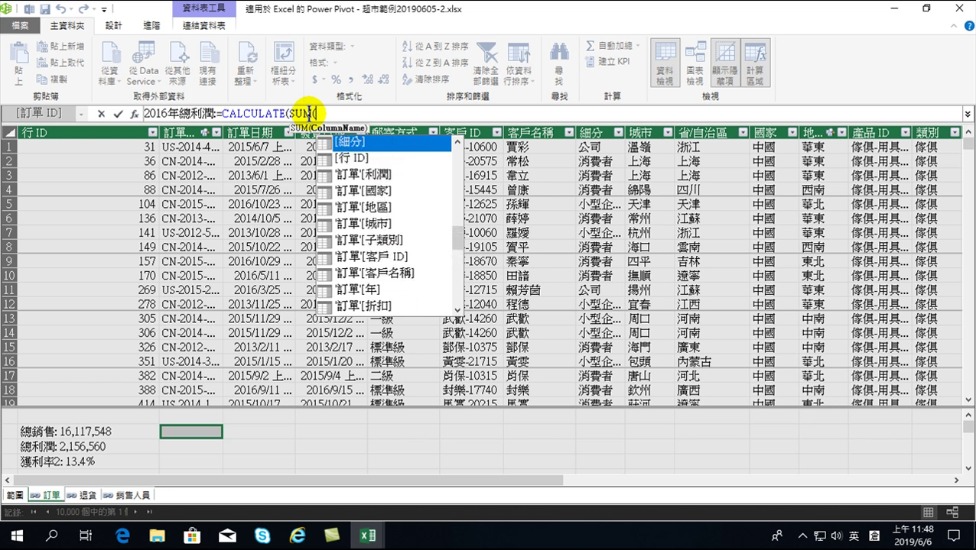
pyautogui.press('Up')
pyautogui.press('Down')
pyautogui.press('Down')
pyautogui.press('Tab')
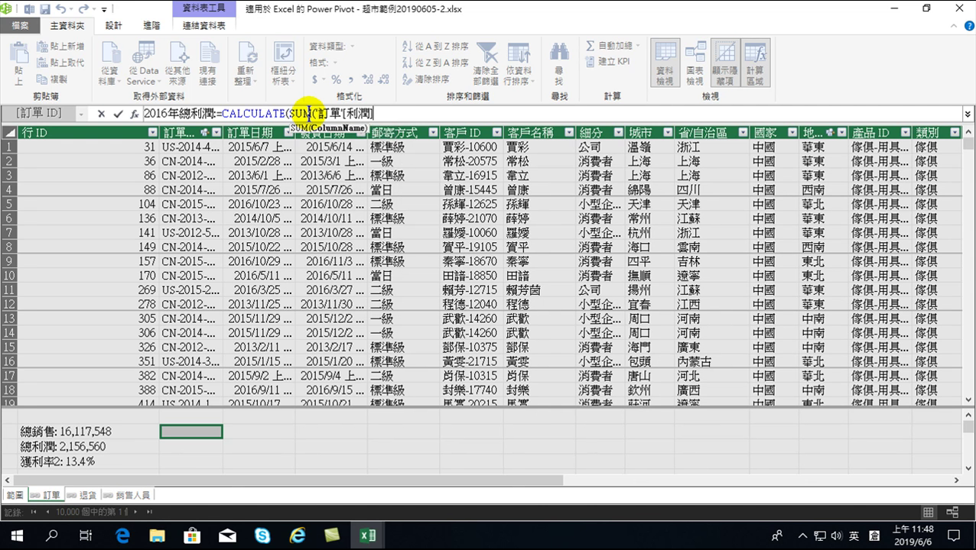
pyautogui.write(')')
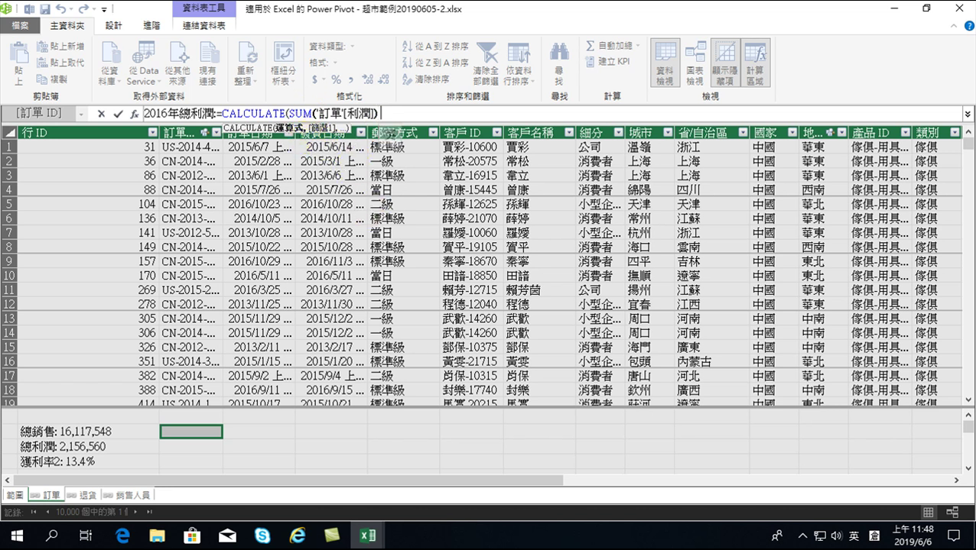
# Add '訂單'[年] as the CALCULATE filter column.
pyautogui.write(',')
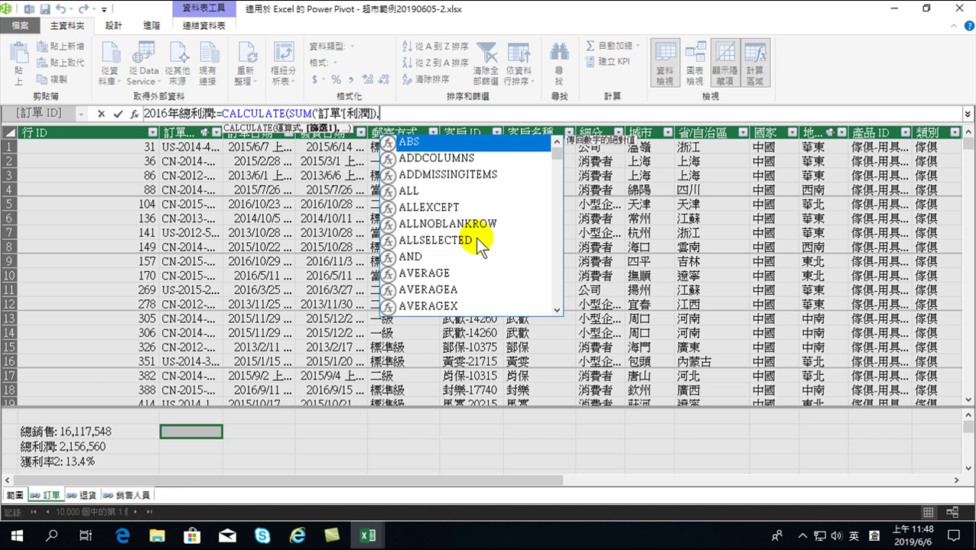
pyautogui.write("'")
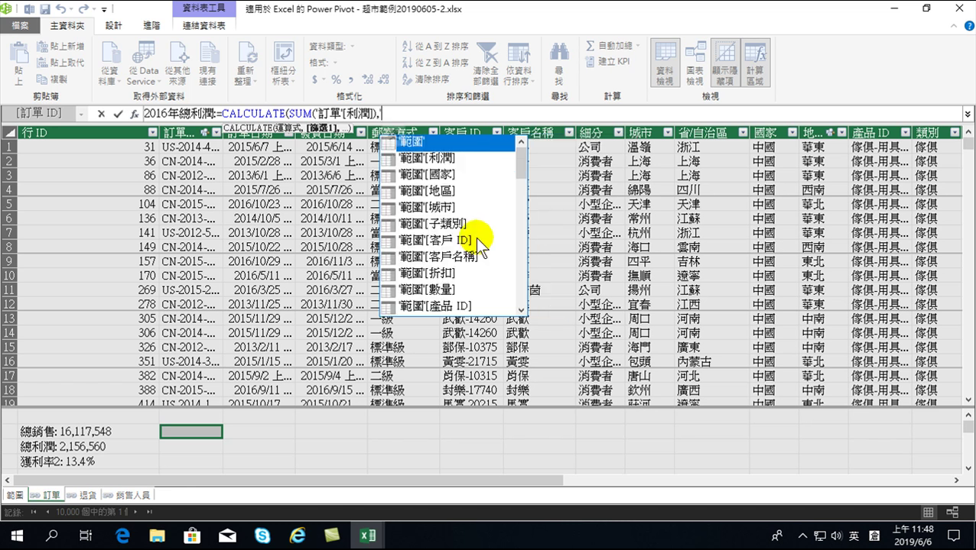
pyautogui.press('Down')
pyautogui.press('Down')
pyautogui.press('Down')
pyautogui.press('Down')
pyautogui.press('Down')
pyautogui.press('Down')
pyautogui.press('Down')
pyautogui.press('Down')
pyautogui.press('Down')
pyautogui.press('Down')
pyautogui.press('Down')
pyautogui.press('Down')
pyautogui.press('Down')
pyautogui.press('Down')
pyautogui.press('Down')
pyautogui.press('Down')
pyautogui.press('Down')
pyautogui.press('Down')
pyautogui.press('Down')
pyautogui.press('Down')
pyautogui.press('Down')
pyautogui.press('Down')
pyautogui.press('Down')
pyautogui.press('Down')
pyautogui.press('Down')
pyautogui.press('Down')
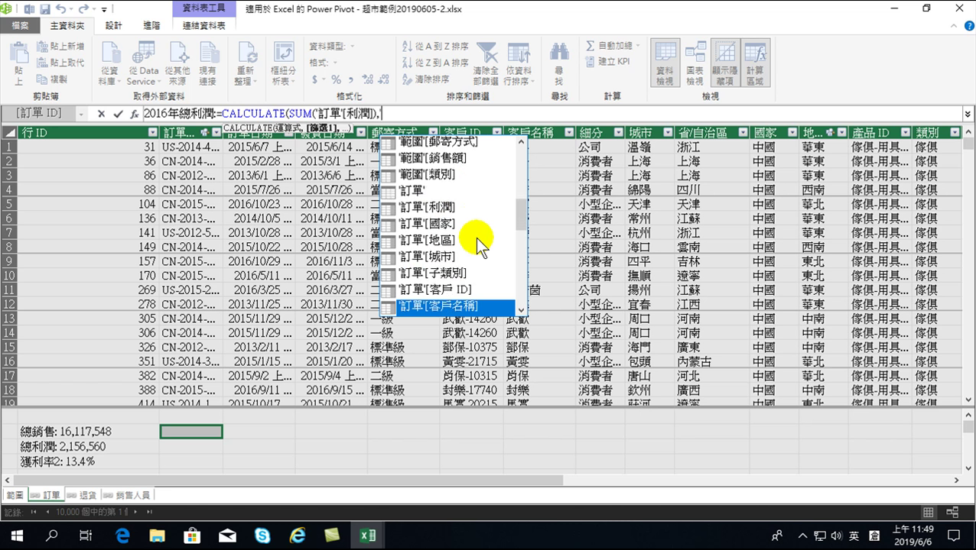
pyautogui.press('Down')
pyautogui.press('Down')
pyautogui.press('Down')
pyautogui.press('Up')
pyautogui.press('Up')
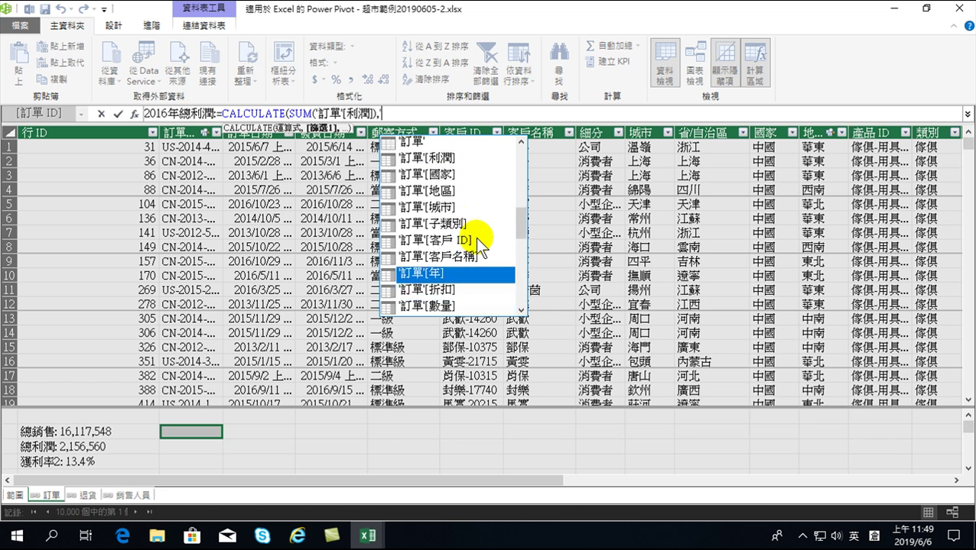
pyautogui.press('Tab')
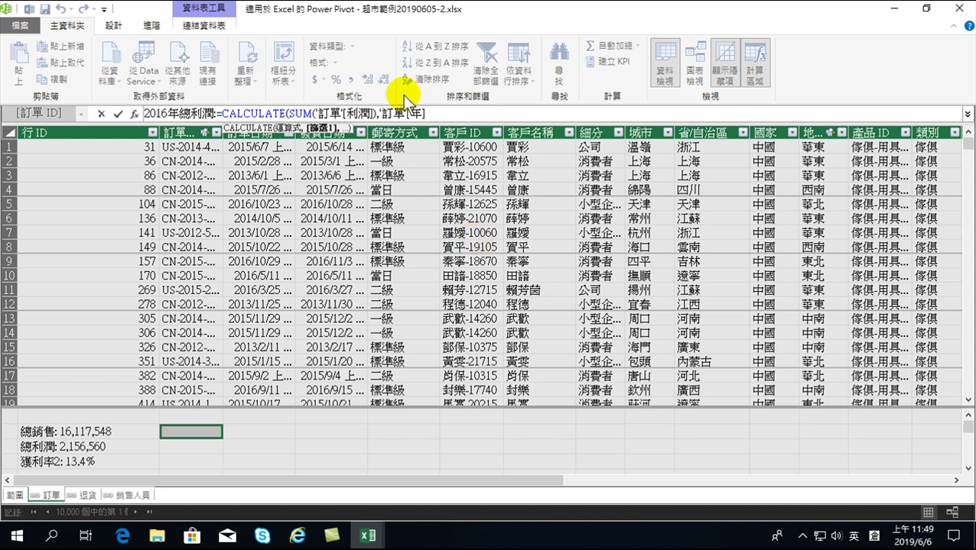
# Complete the filter as '訂單'[年]=2016 and close the formula.
pyautogui.click(433, 113)
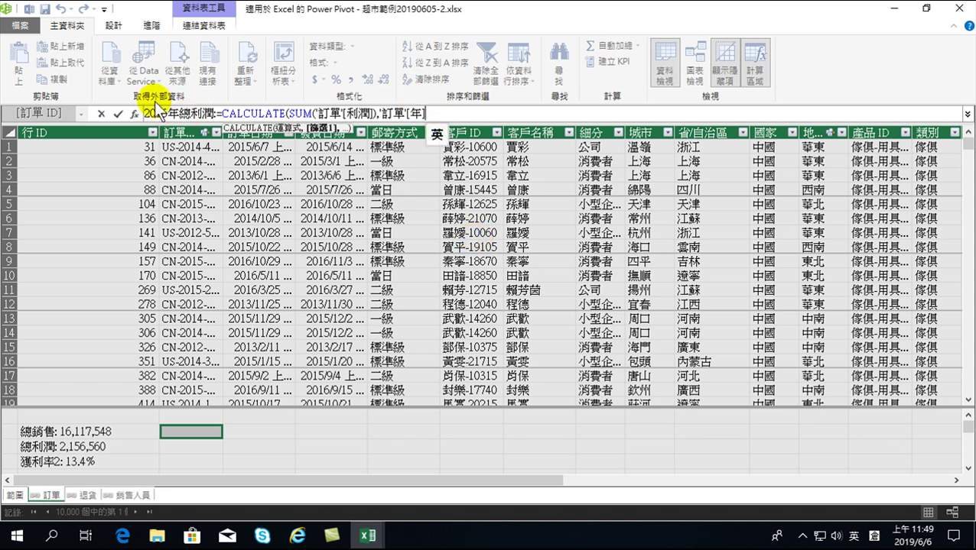
pyautogui.click(442, 113)
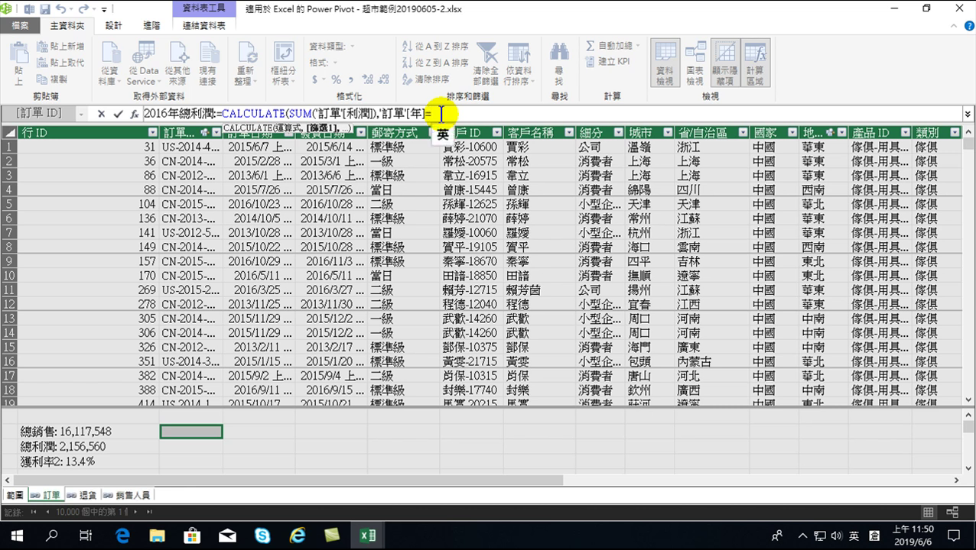
pyautogui.write('=2016')
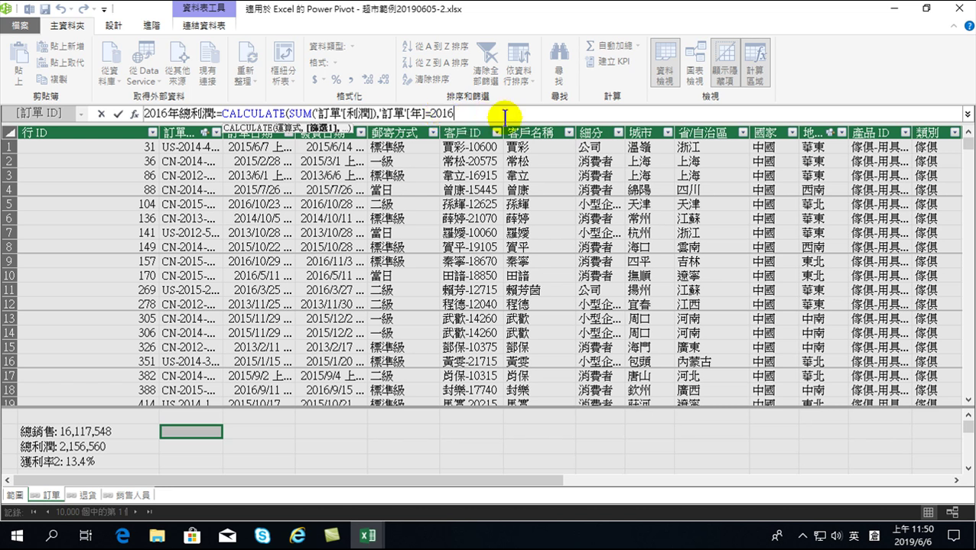
pyautogui.write(')')
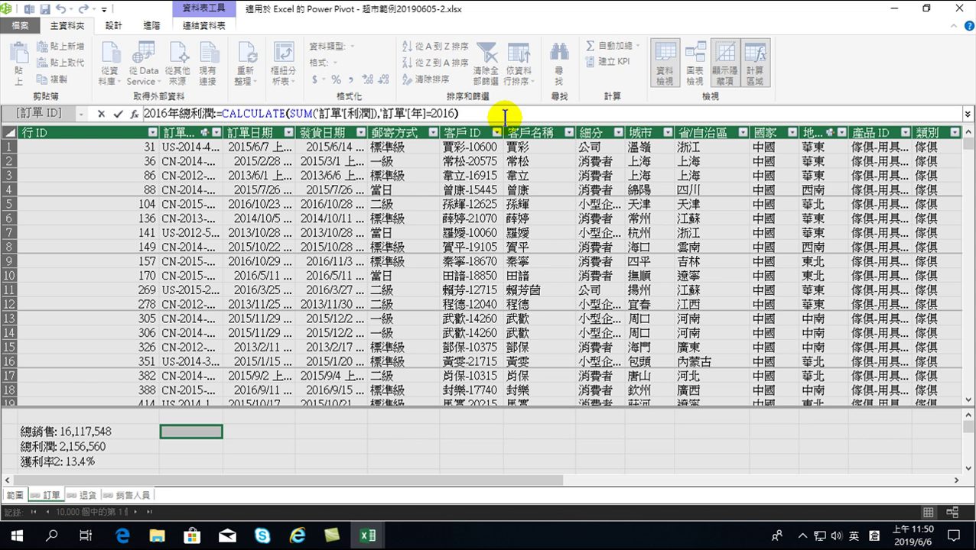
# Commit the 2016年總利潤 measure and widen the 訂單 ID column.
pyautogui.press('Return')
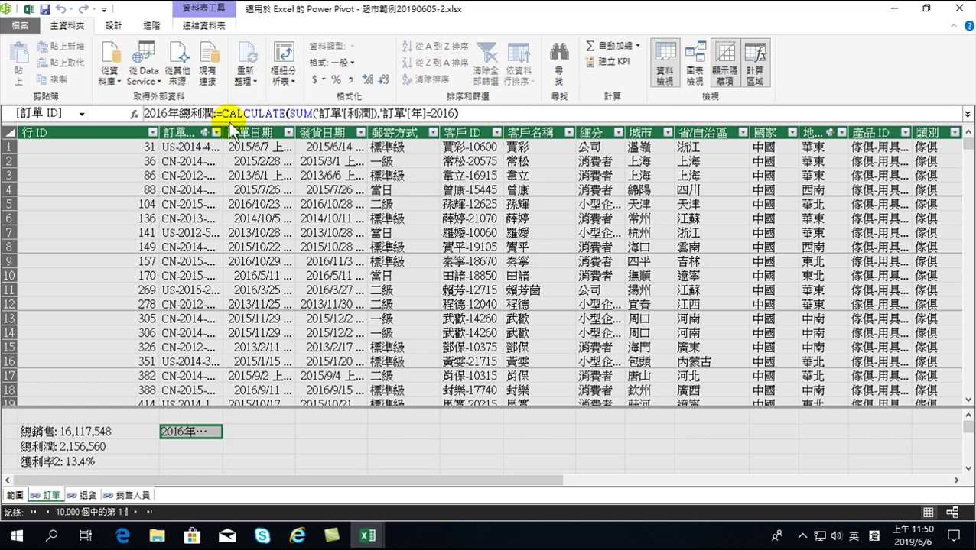
pyautogui.moveTo(223, 132); pyautogui.dragTo(264, 134)
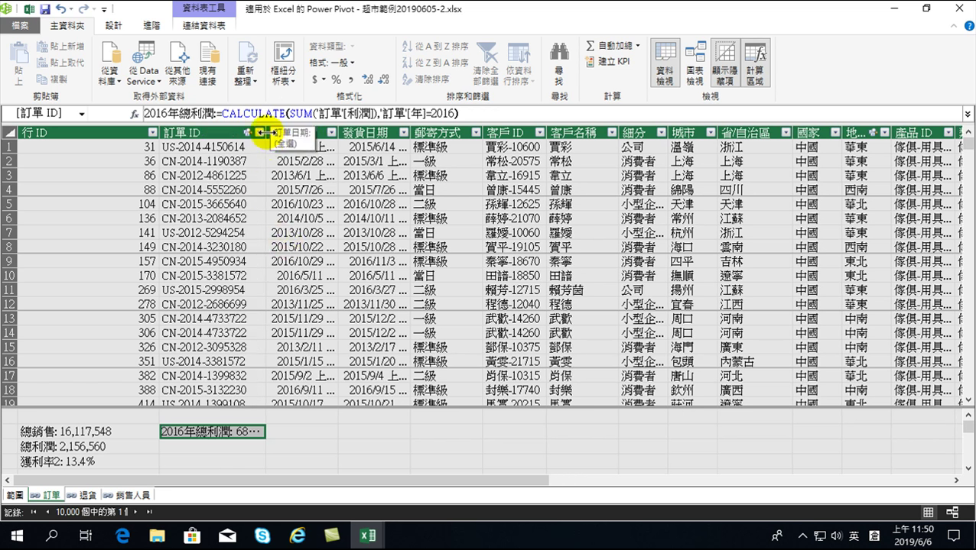
pyautogui.moveTo(306, 134); pyautogui.dragTo(307, 134)
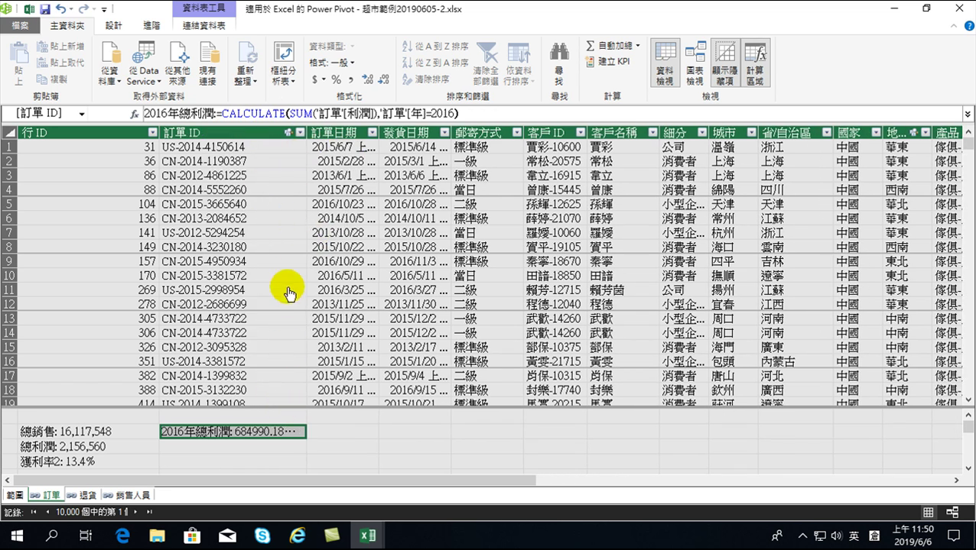
# Format 2016年總利潤 with thousands separators and no decimals, showing 684,990.
pyautogui.click(350, 79)
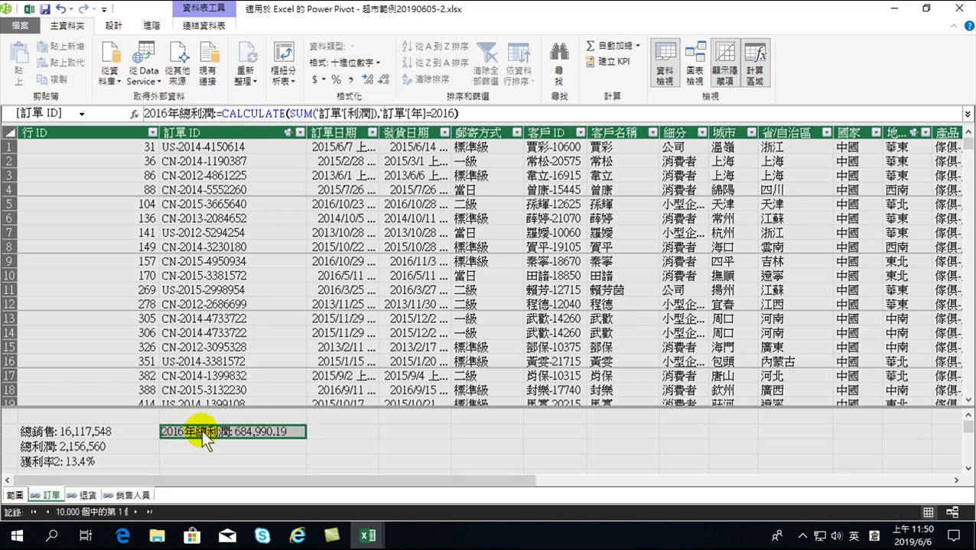
pyautogui.click(384, 80)
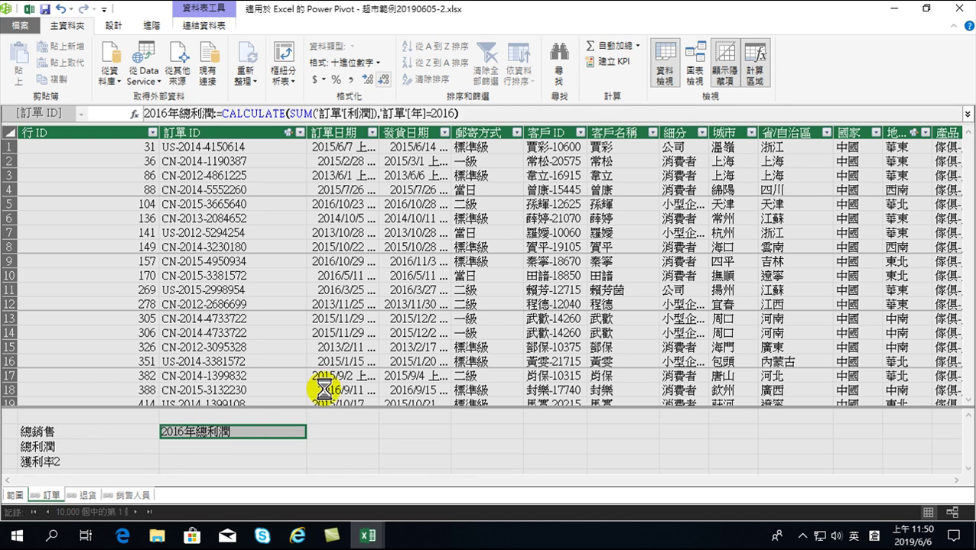
pyautogui.click(390, 79)
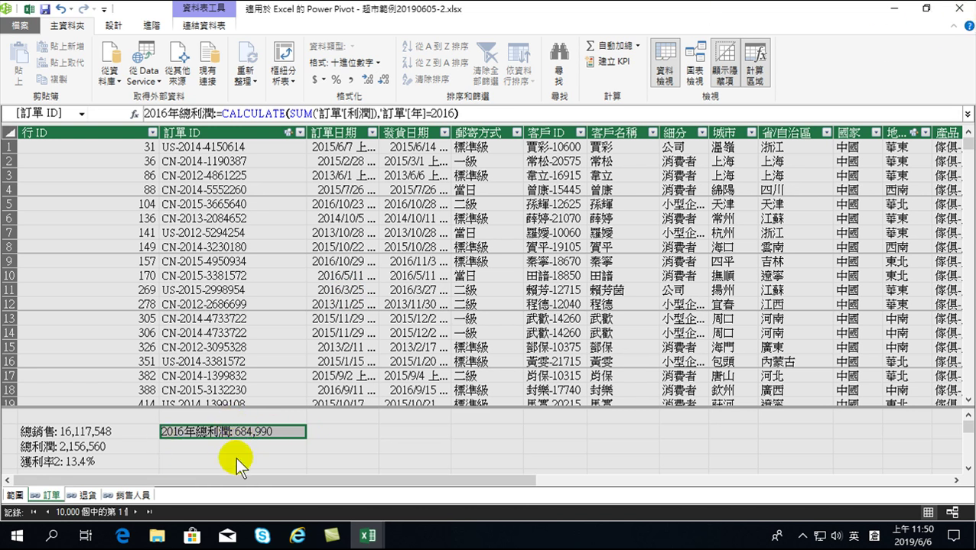
# Close Power Pivot, accept the data model change, and expand the 退貨 filter on 各年產品利潤分析.
pyautogui.click(965, 12)
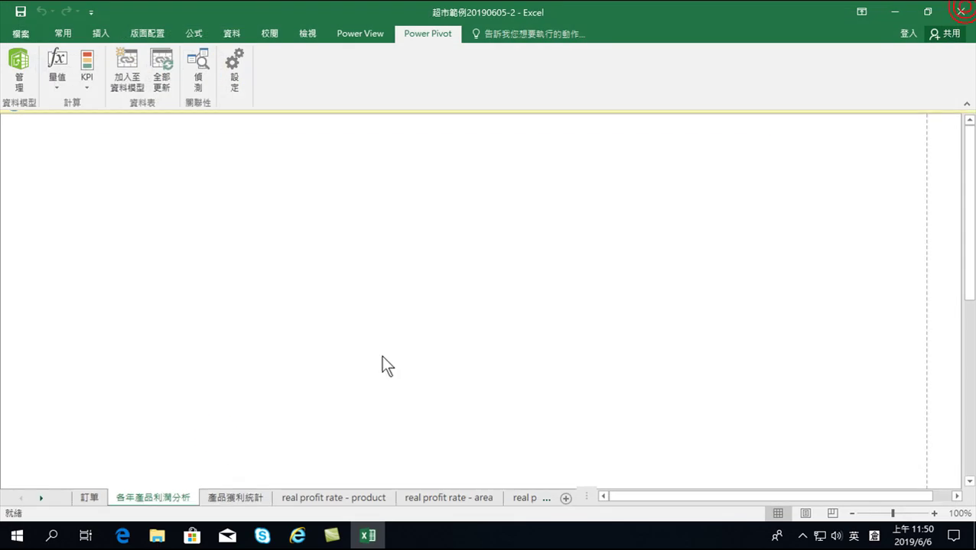
pyautogui.click(597, 322)
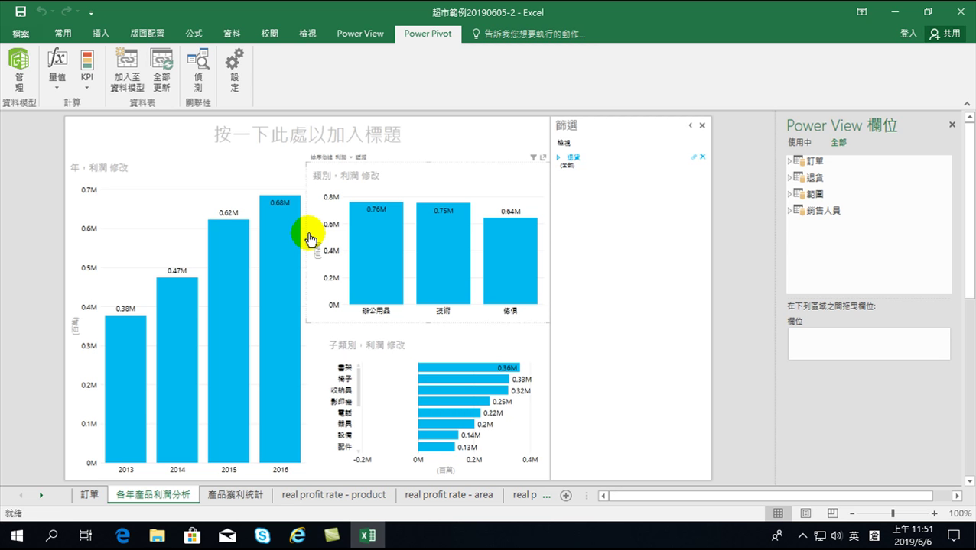
pyautogui.click(584, 157)
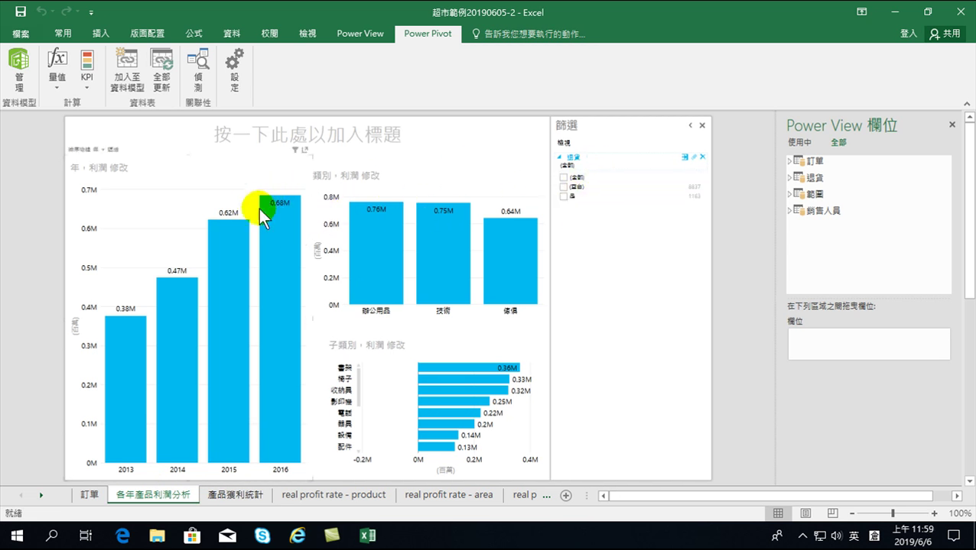
pyautogui.moveTo(281, 208)
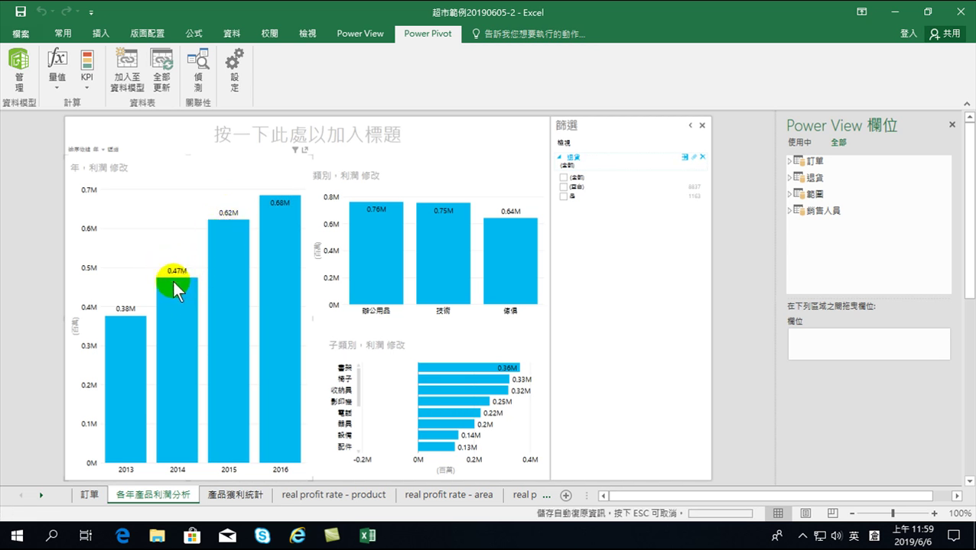
pyautogui.moveTo(175, 288)
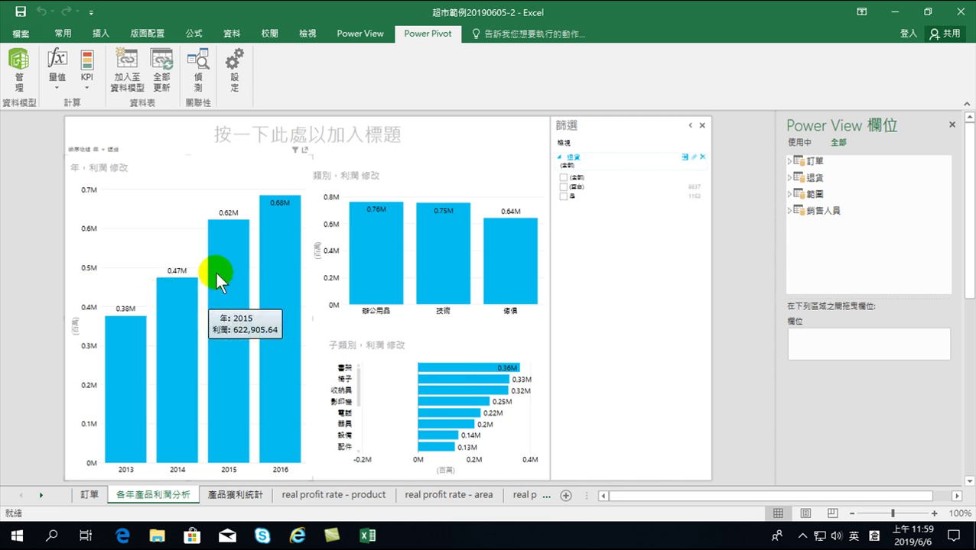
pyautogui.click(563, 186)
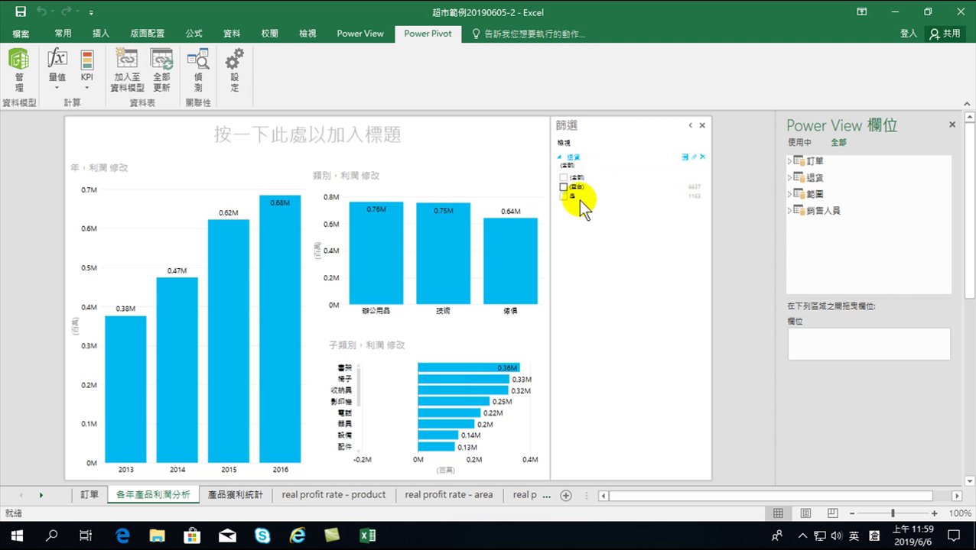
pyautogui.click(276, 210)
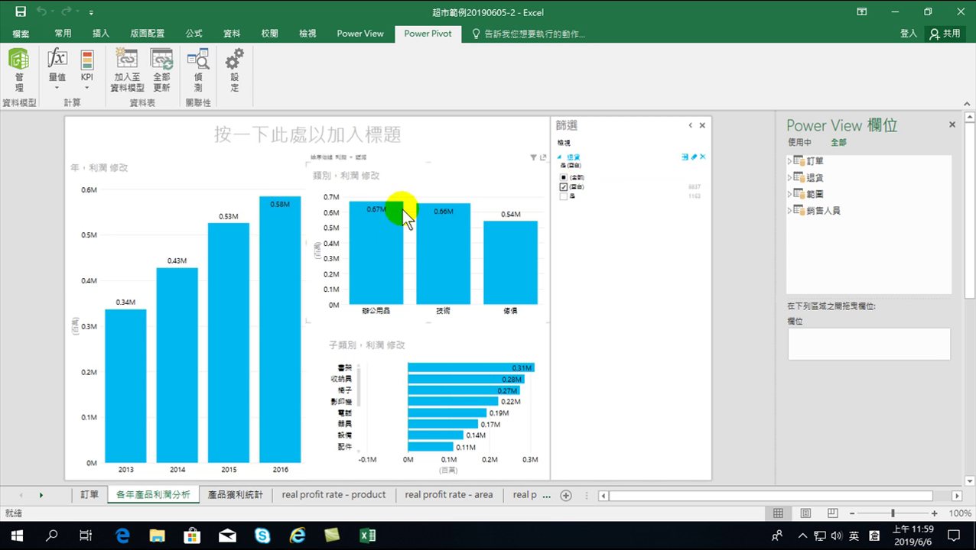
pyautogui.moveTo(289, 222)
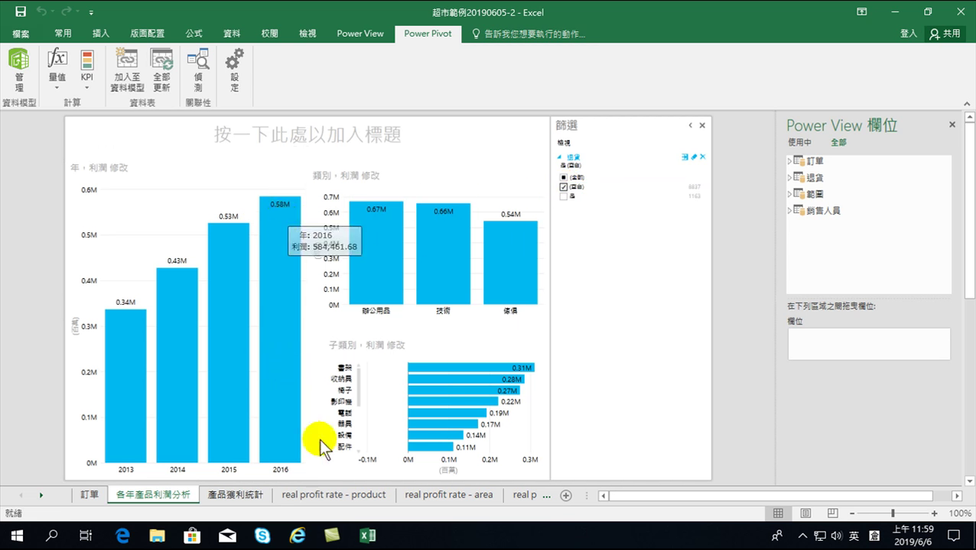
pyautogui.moveTo(368, 538)
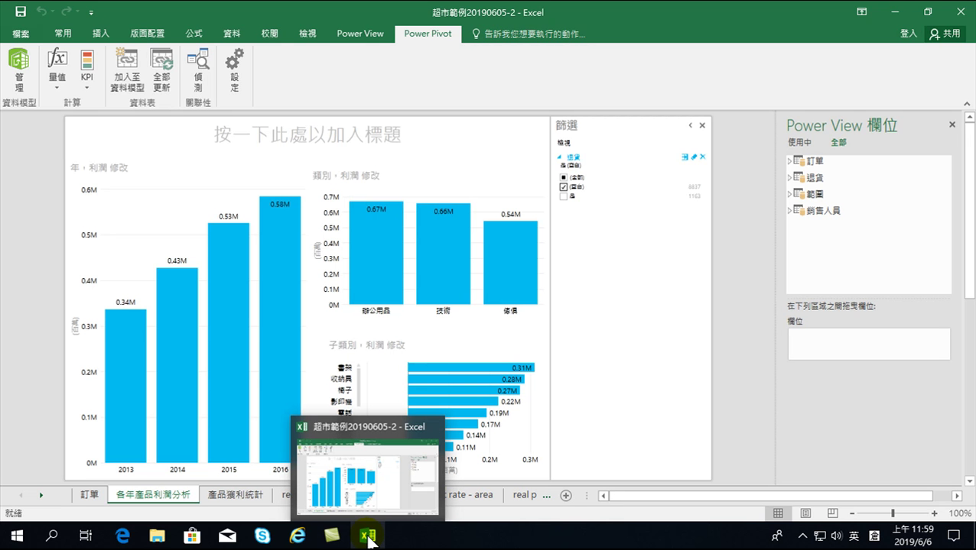
pyautogui.click(277, 208)
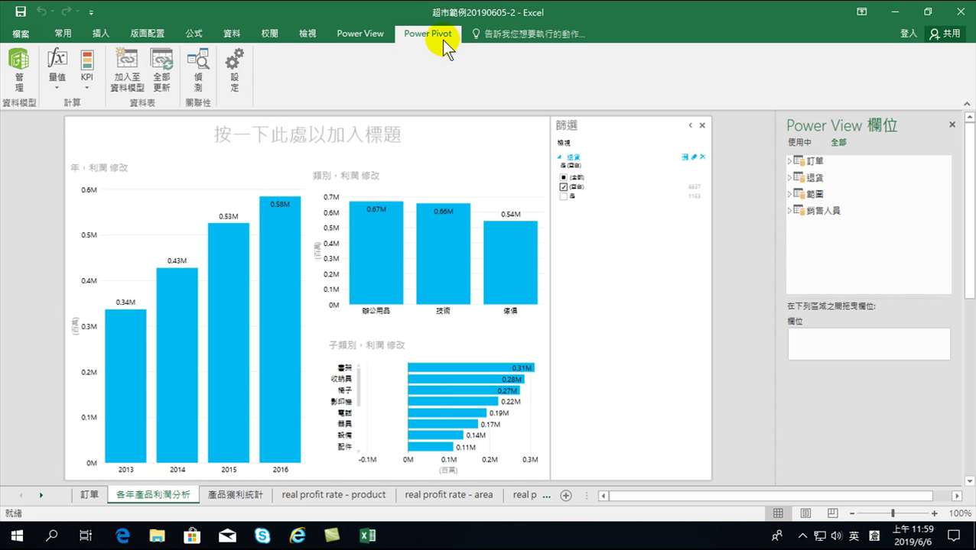
# Reopen the data model and add a ,'訂單'[退貨]= condition to 2016年總利潤.
pyautogui.click(18, 69)
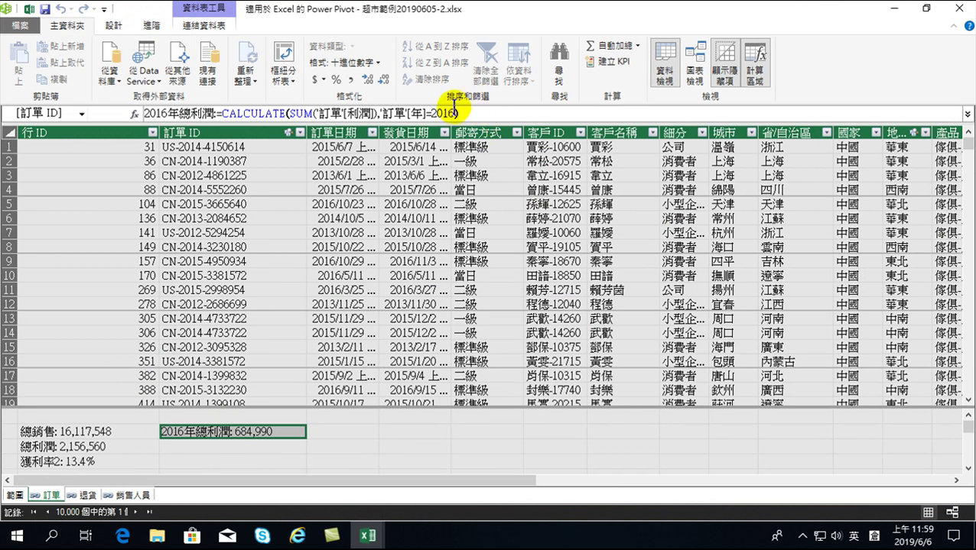
pyautogui.click(454, 113)
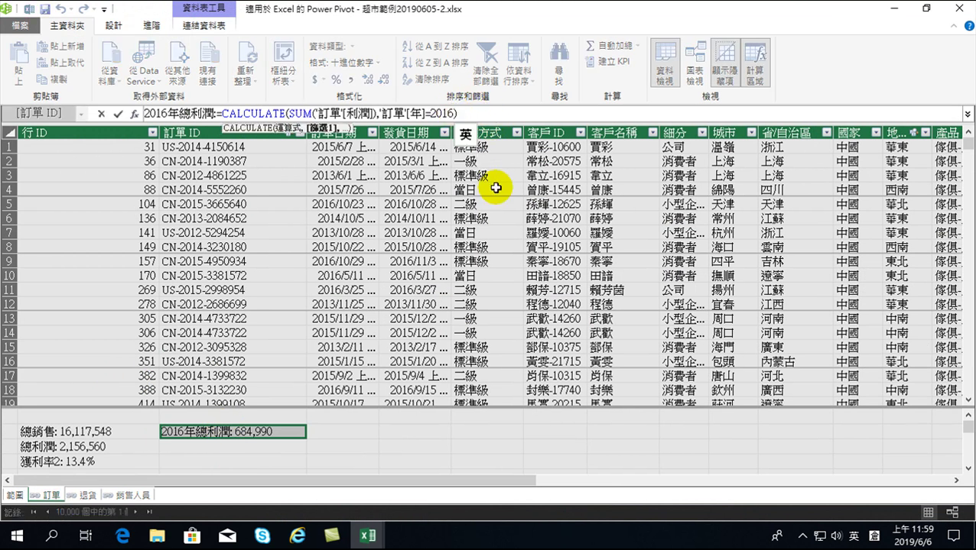
pyautogui.write(',')
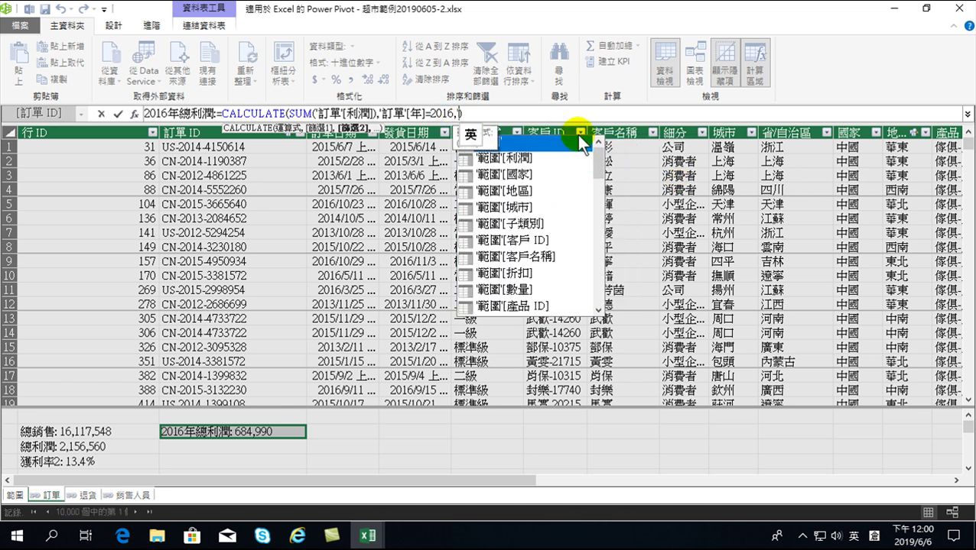
pyautogui.press('Down')
pyautogui.press('Down')
pyautogui.press('Down')
pyautogui.press('Down')
pyautogui.press('Down')
pyautogui.press('Down')
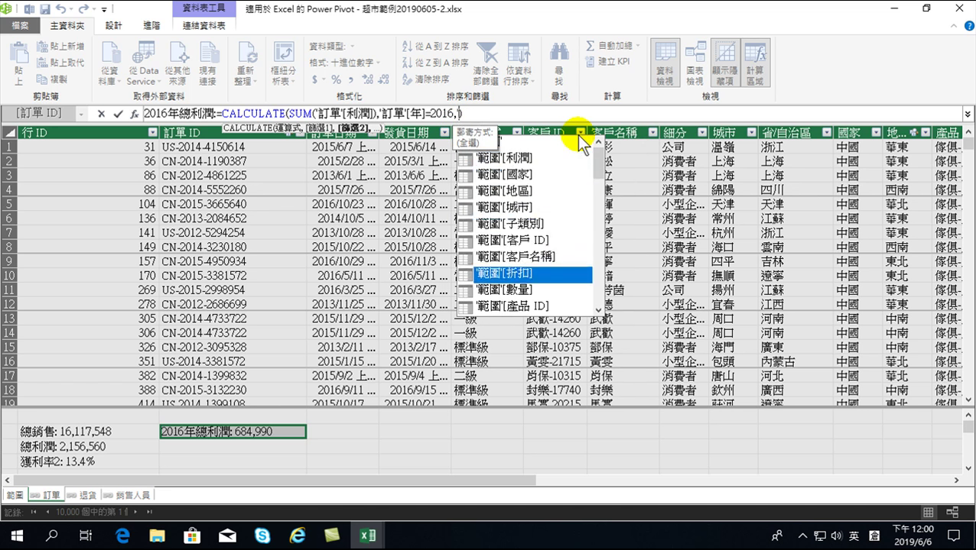
pyautogui.press('Down')
pyautogui.press('Down')
pyautogui.press('Down')
pyautogui.press('Down')
pyautogui.press('Down')
pyautogui.press('Down')
pyautogui.press('Down')
pyautogui.press('Down')
pyautogui.press('Down')
pyautogui.press('Down')
pyautogui.press('Down')
pyautogui.press('Down')
pyautogui.press('Down')
pyautogui.press('Down')
pyautogui.press('Down')
pyautogui.press('Down')
pyautogui.press('Down')
pyautogui.press('Down')
pyautogui.press('Down')
pyautogui.press('Down')
pyautogui.press('Down')
pyautogui.press('Down')
pyautogui.press('Down')
pyautogui.press('Down')
pyautogui.press('Down')
pyautogui.press('Down')
pyautogui.press('Down')
pyautogui.press('Down')
pyautogui.press('Down')
pyautogui.press('Down')
pyautogui.press('Down')
pyautogui.press('Down')
pyautogui.press('Down')
pyautogui.press('Down')
pyautogui.press('Down')
pyautogui.press('Down')
pyautogui.press('Down')
pyautogui.press('Down')
pyautogui.press('Up')
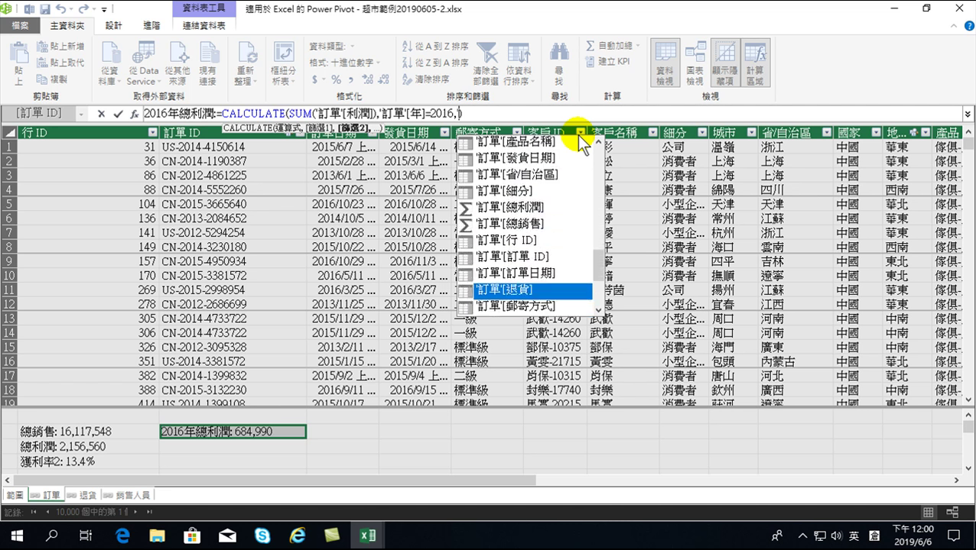
pyautogui.press('Tab')
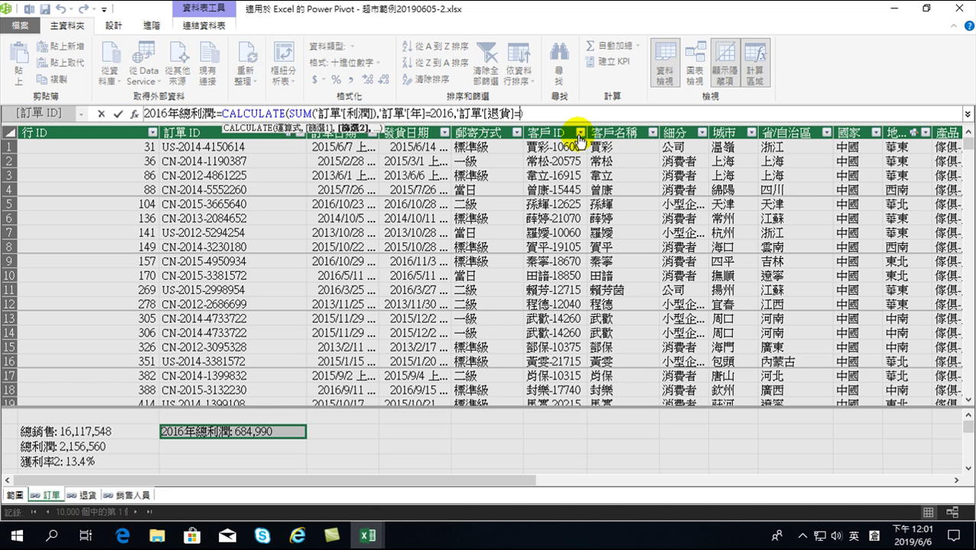
# Finish the condition as '訂單'[退貨]="" and commit, giving 584,462.
pyautogui.press('shift')
pyautogui.write('=')
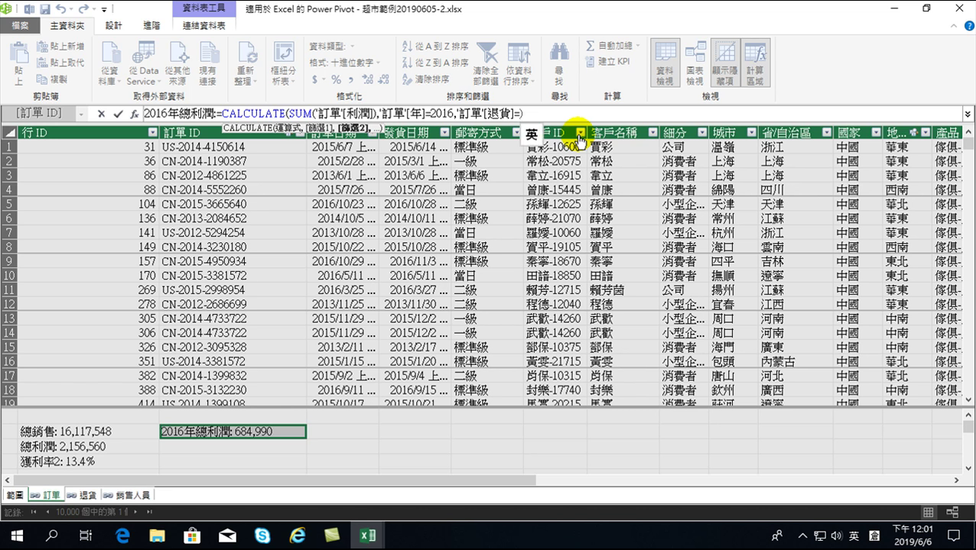
pyautogui.write('""')
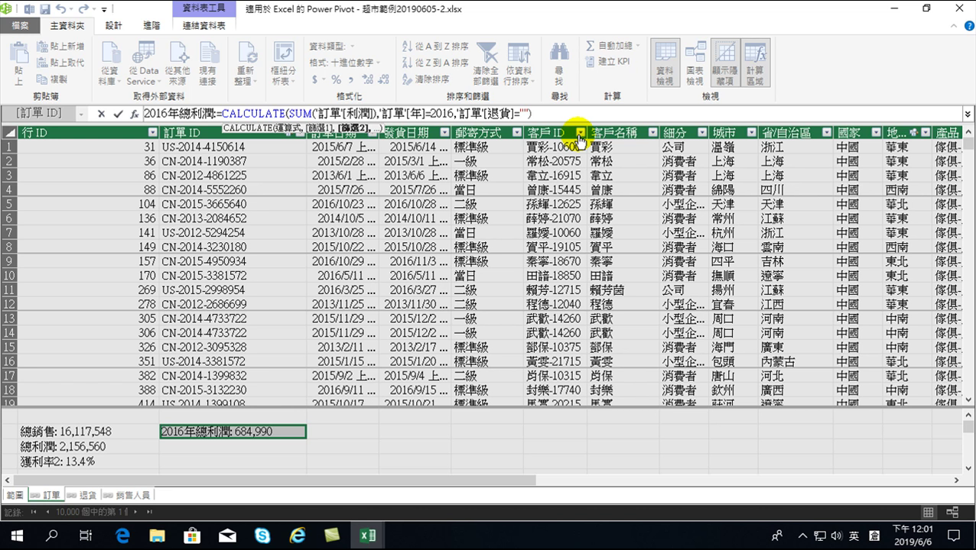
pyautogui.press('Return')
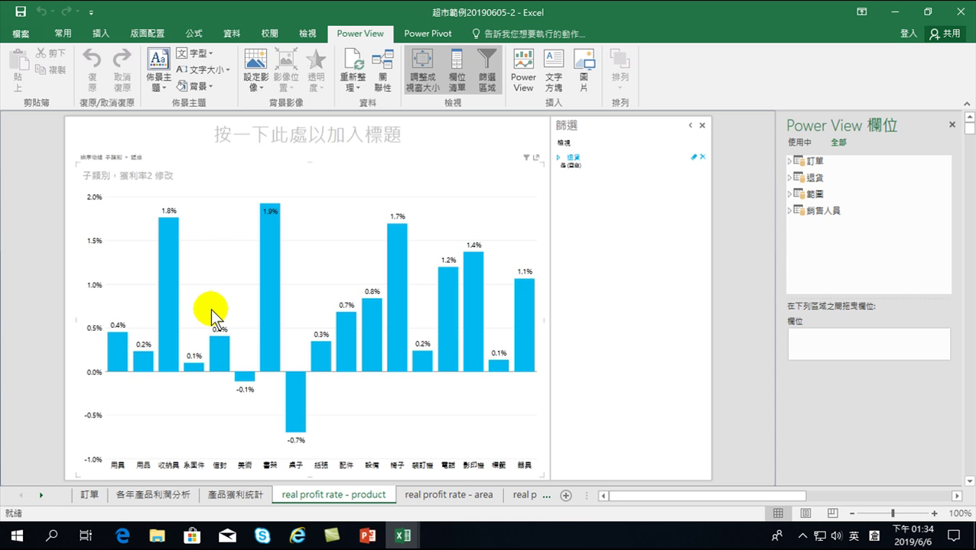
# Open the Power Pivot data model from the real profit rate - product sheet.
pyautogui.click(443, 34)
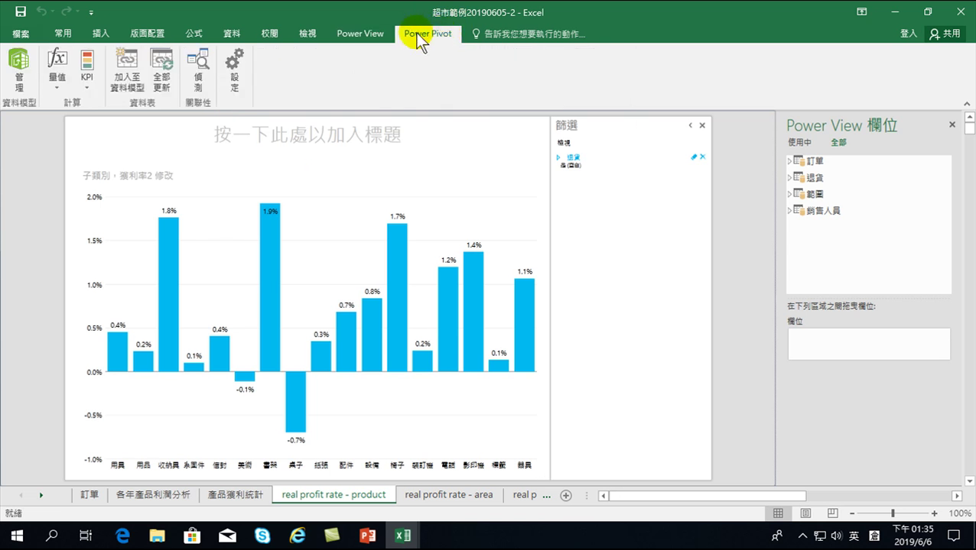
pyautogui.click(21, 67)
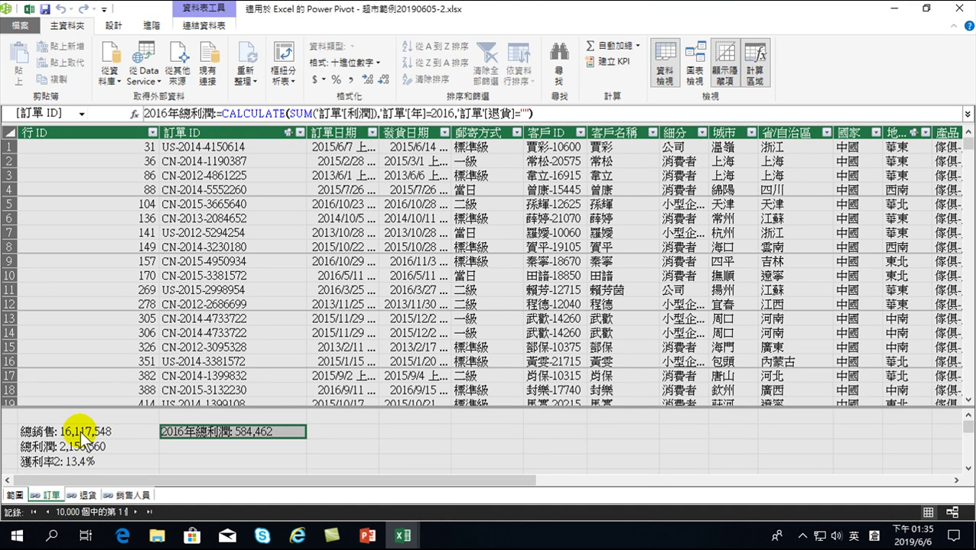
pyautogui.click(81, 433)
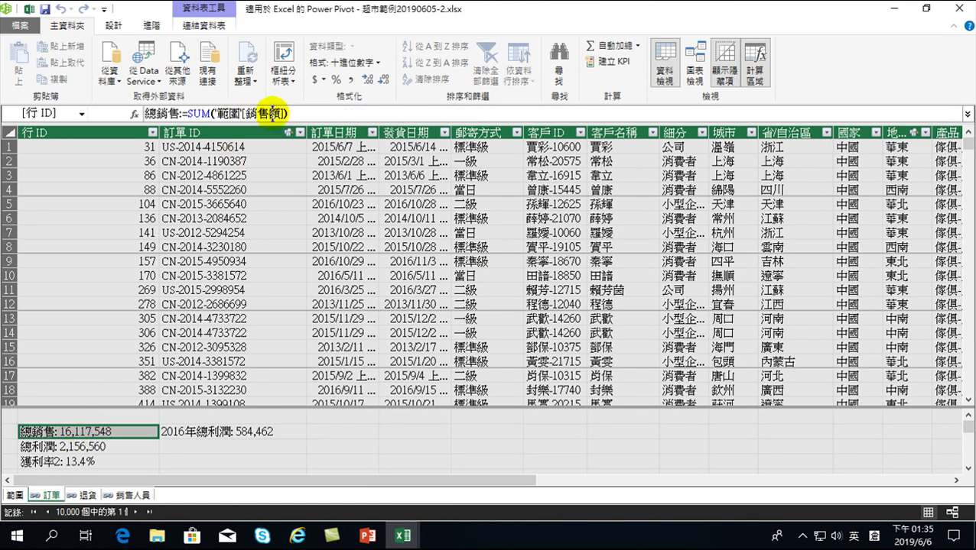
pyautogui.click(81, 443)
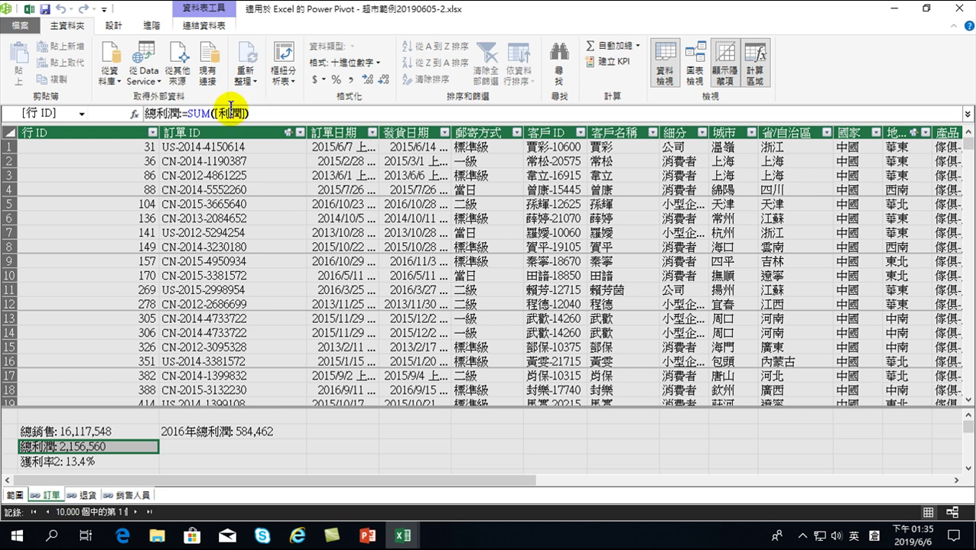
pyautogui.click(82, 463)
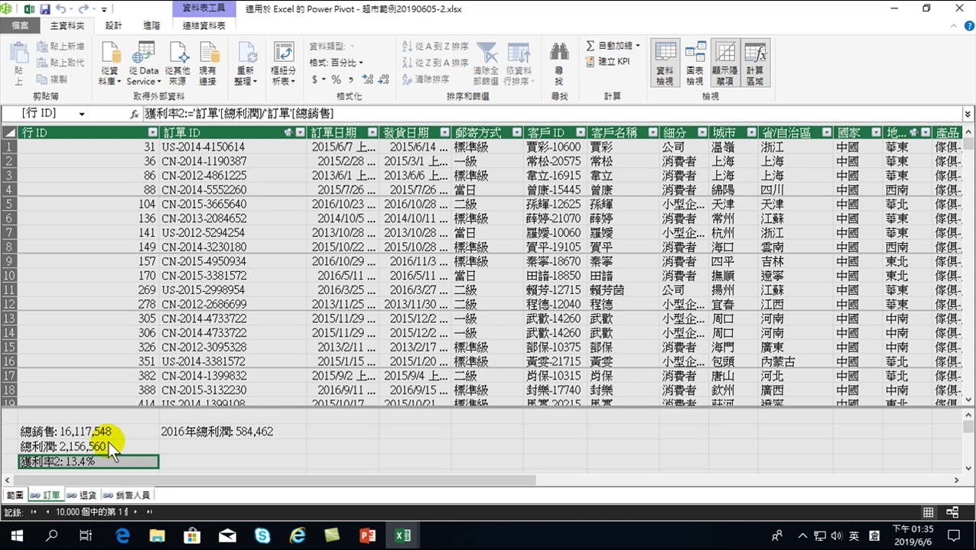
pyautogui.click(84, 433)
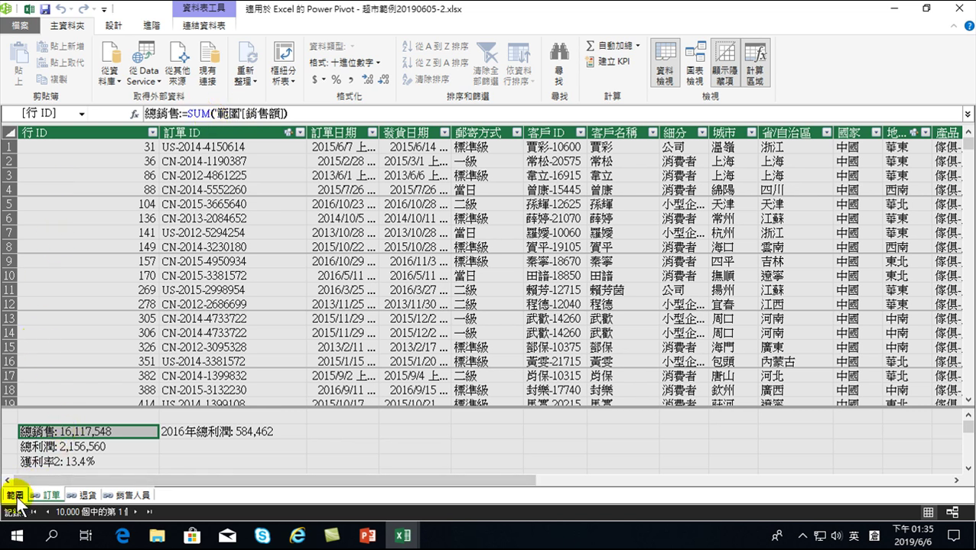
pyautogui.click(964, 9)
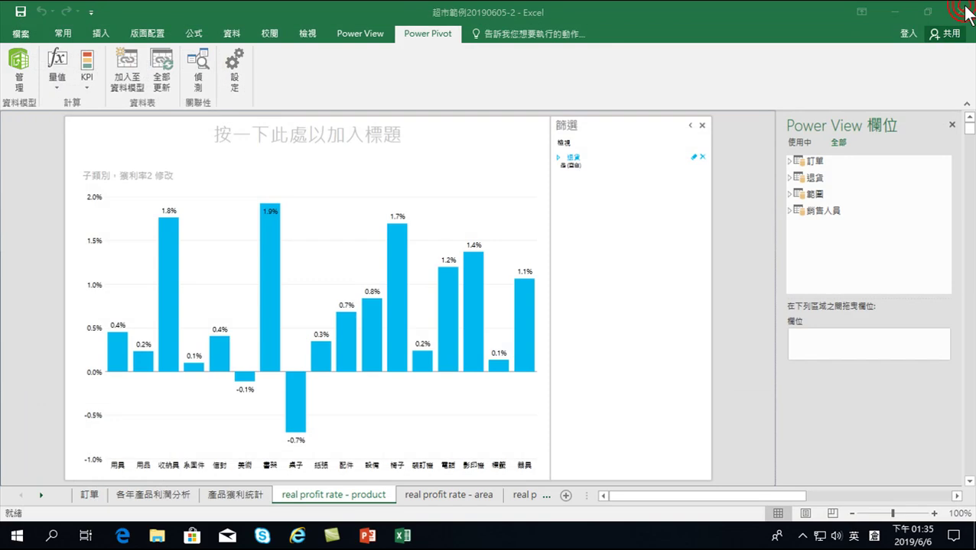
pyautogui.click(790, 195)
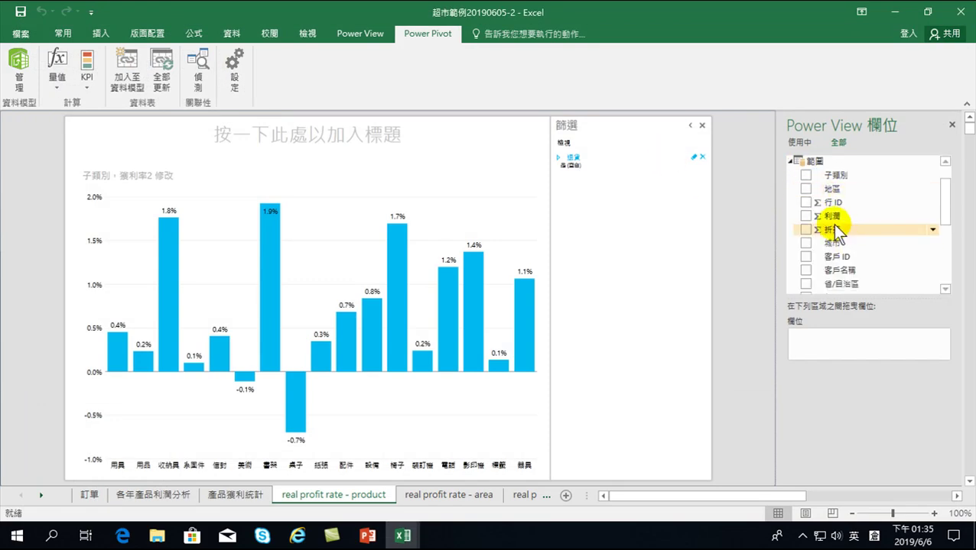
pyautogui.click(790, 162)
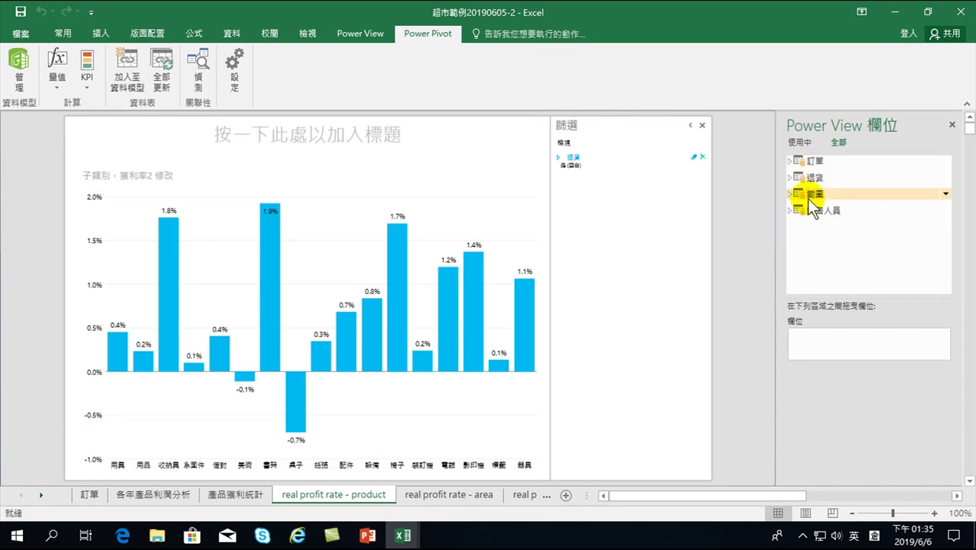
pyautogui.moveTo(811, 198); pyautogui.dragTo(816, 201)
pyautogui.click(945, 194)
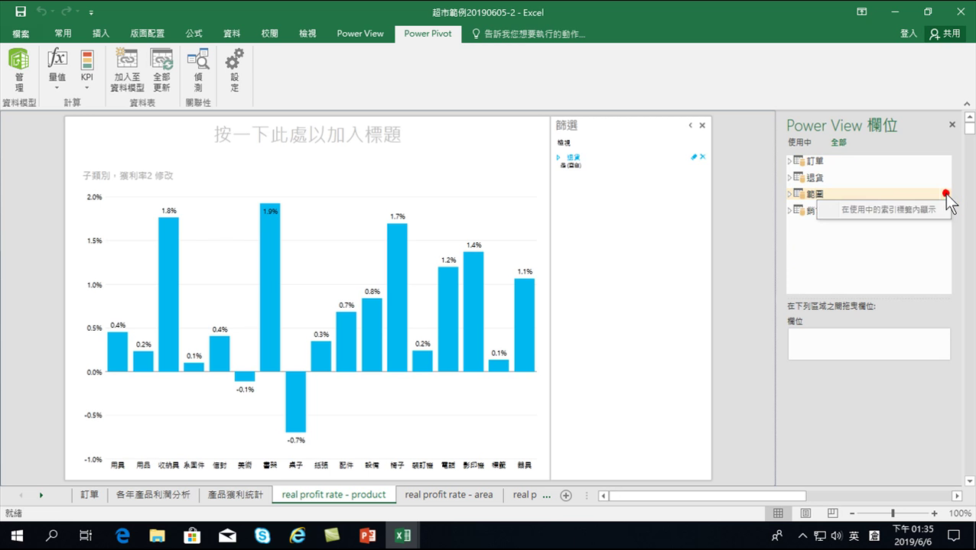
pyautogui.click(826, 196)
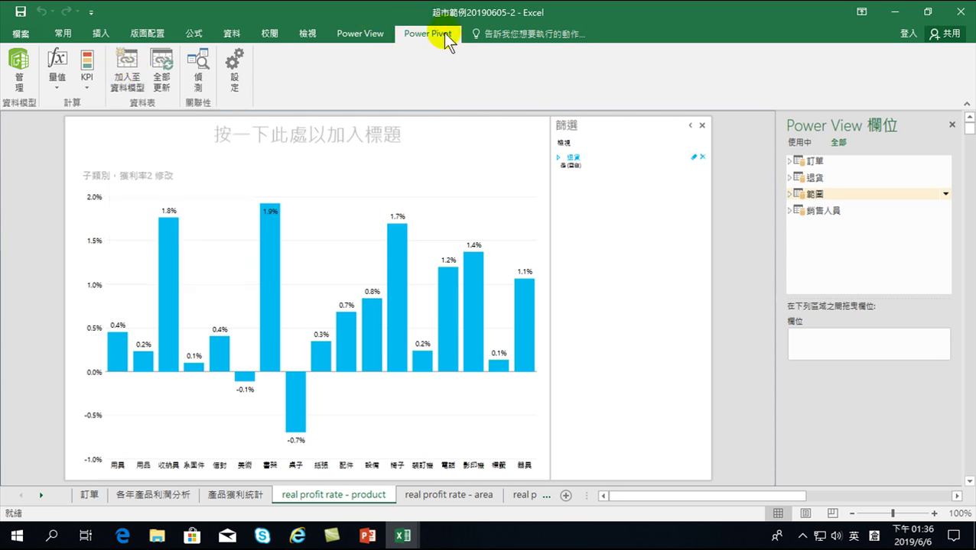
pyautogui.click(18, 64)
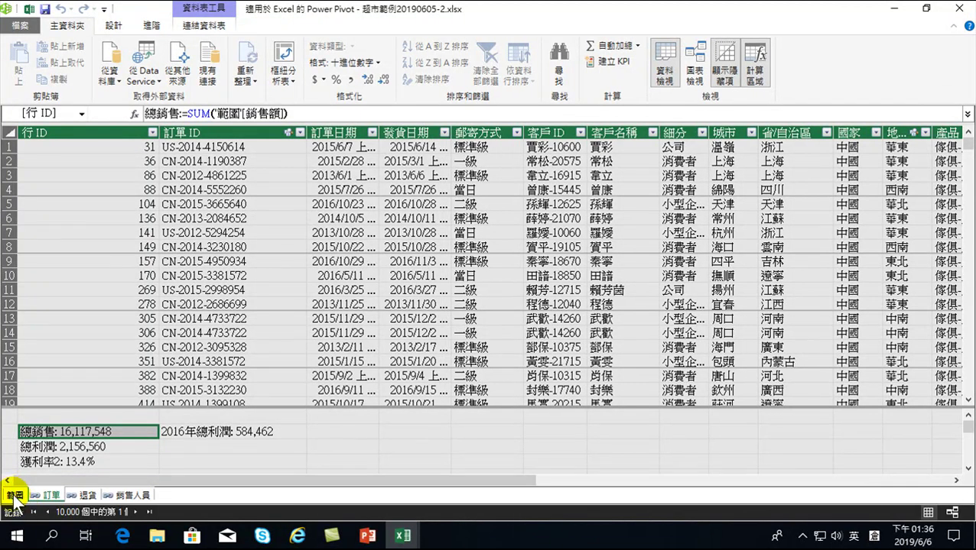
# Delete the 範圍 table from the data model, confirming the permanent deletion.
pyautogui.rightClick(14, 495)
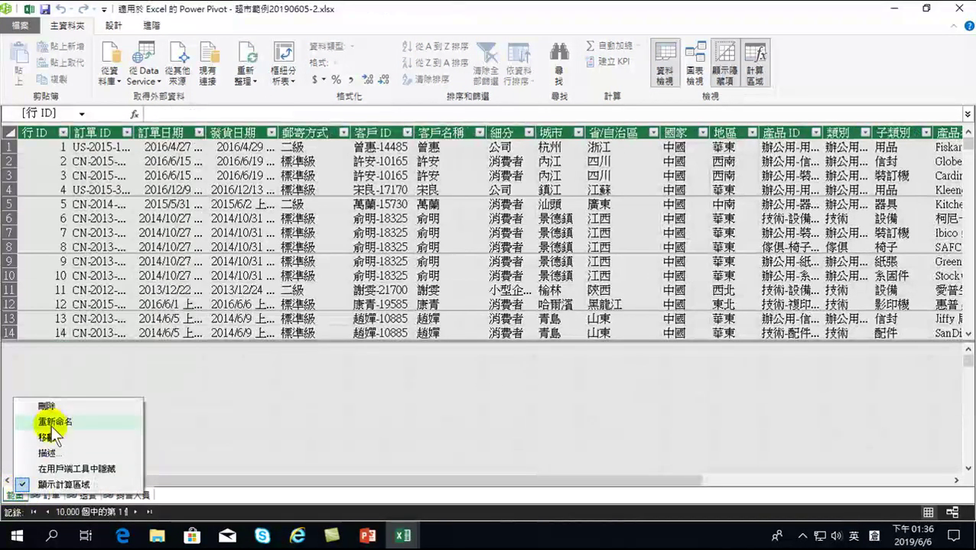
pyautogui.click(52, 406)
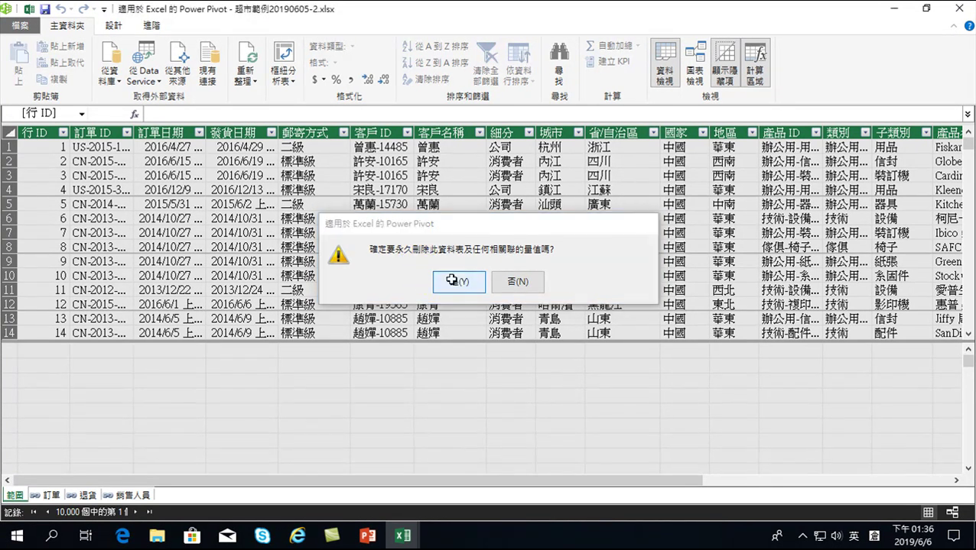
pyautogui.click(449, 281)
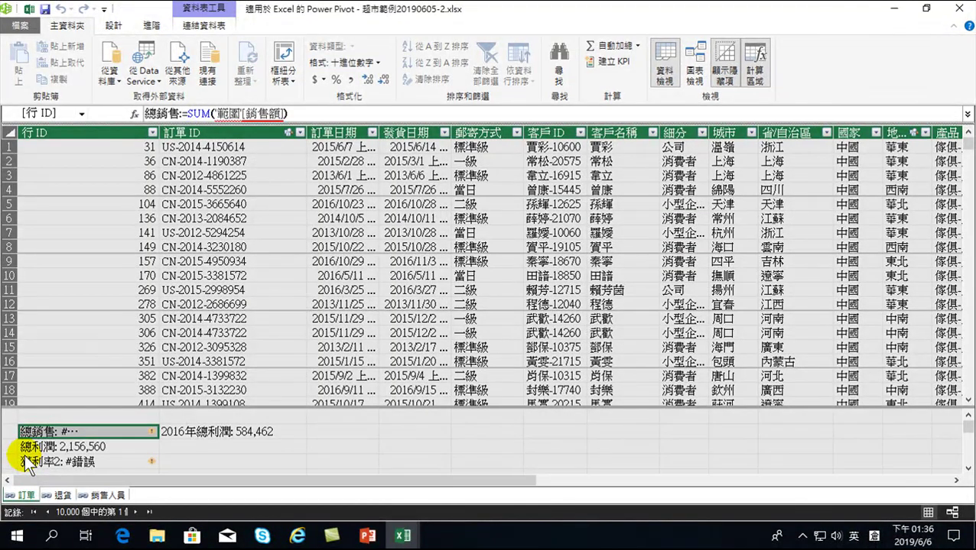
# Repoint 總銷售 to SUM('訂單'[銷售額]), restoring 16,117,548 and 獲利率2 at 13.4%.
pyautogui.rightClick(26, 495)
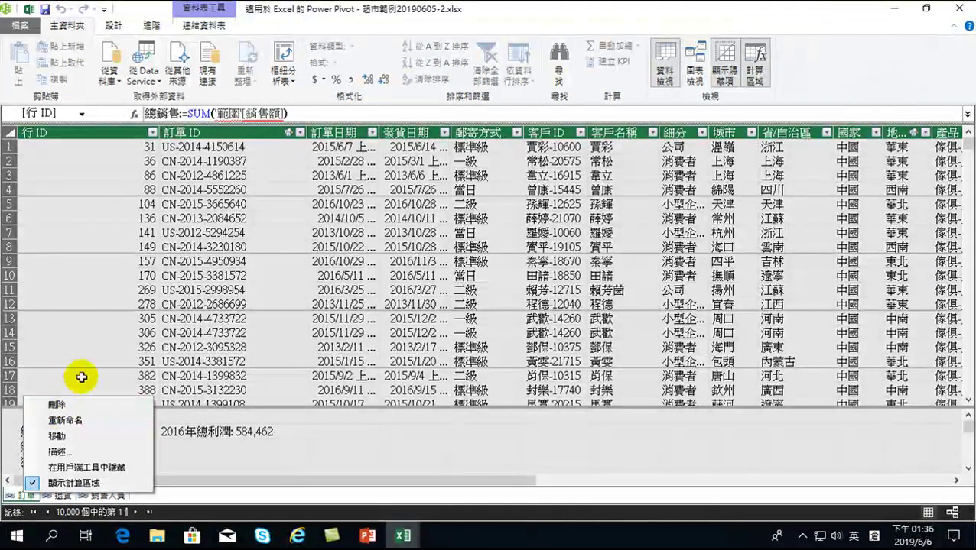
pyautogui.click(164, 276)
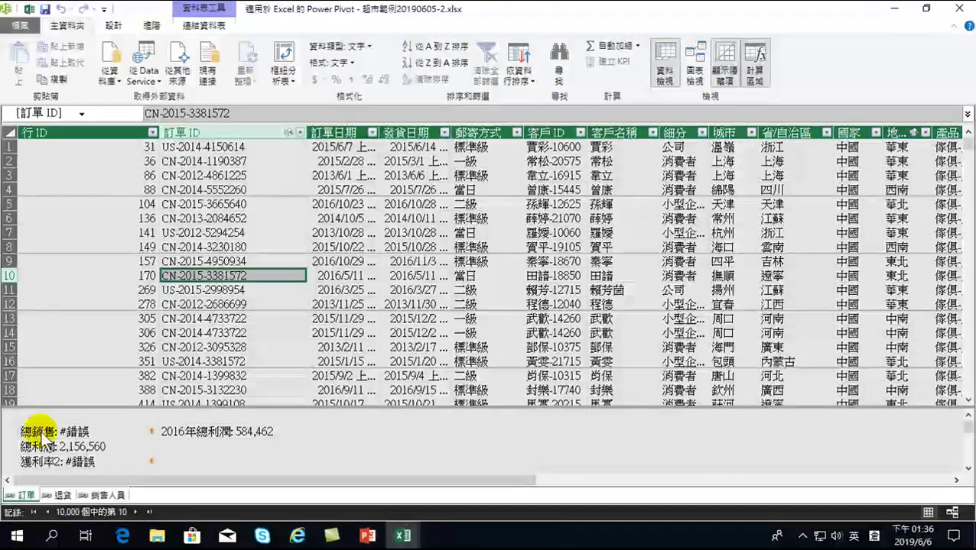
pyautogui.click(72, 432)
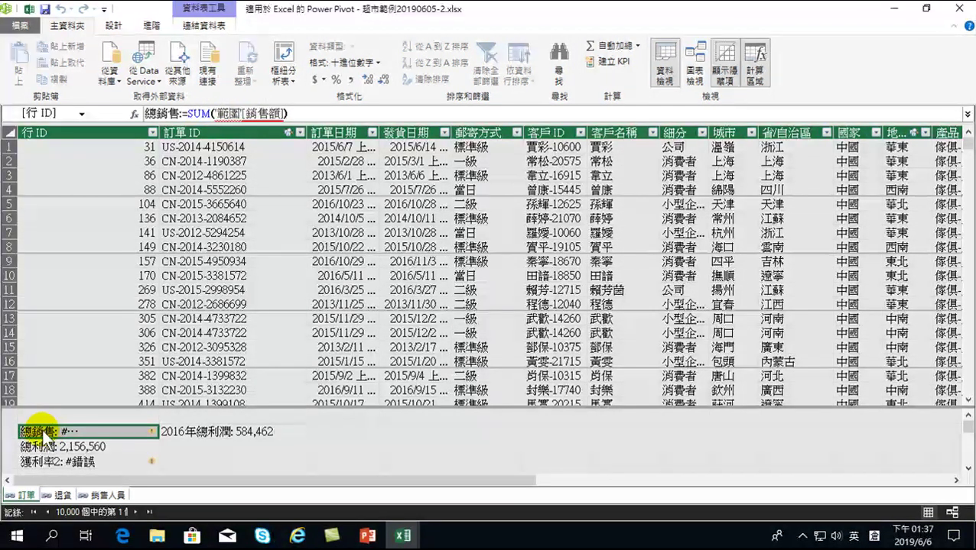
pyautogui.moveTo(217, 113); pyautogui.dragTo(359, 122)
pyautogui.press('BackSpace')
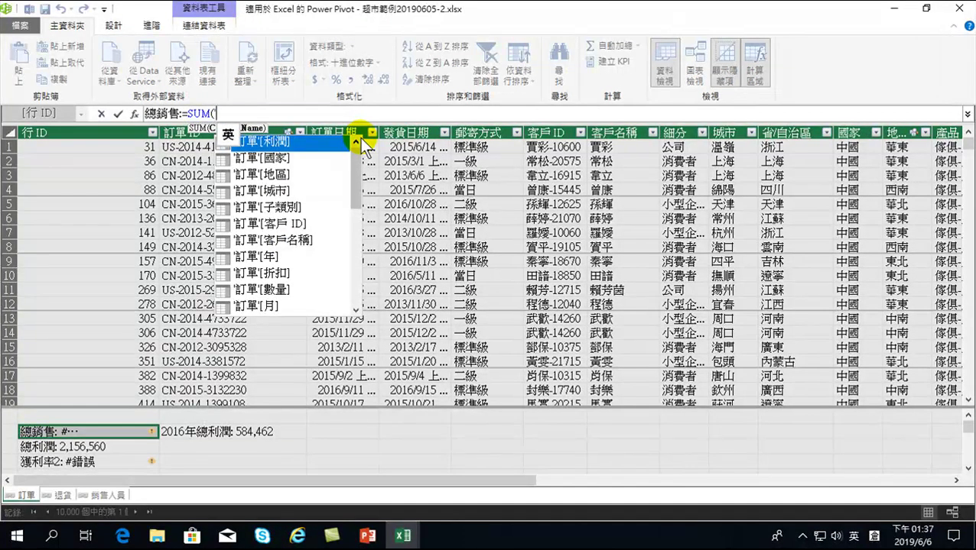
pyautogui.press('Down')
pyautogui.press('Down')
pyautogui.press('Down')
pyautogui.press('Down')
pyautogui.press('Down')
pyautogui.press('Down')
pyautogui.press('Down')
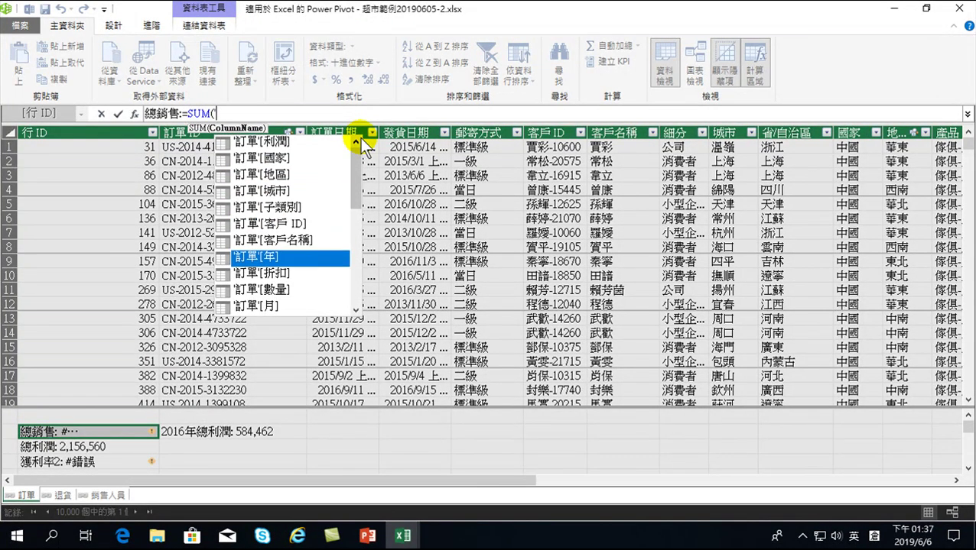
pyautogui.press('Down')
pyautogui.press('Down')
pyautogui.press('Down')
pyautogui.press('Down')
pyautogui.press('Down')
pyautogui.press('Down')
pyautogui.press('Down')
pyautogui.press('Down')
pyautogui.press('Down')
pyautogui.press('Down')
pyautogui.press('Down')
pyautogui.press('Down')
pyautogui.press('Down')
pyautogui.press('Down')
pyautogui.press('Down')
pyautogui.press('Down')
pyautogui.press('Down')
pyautogui.press('Up')
pyautogui.press('Up')
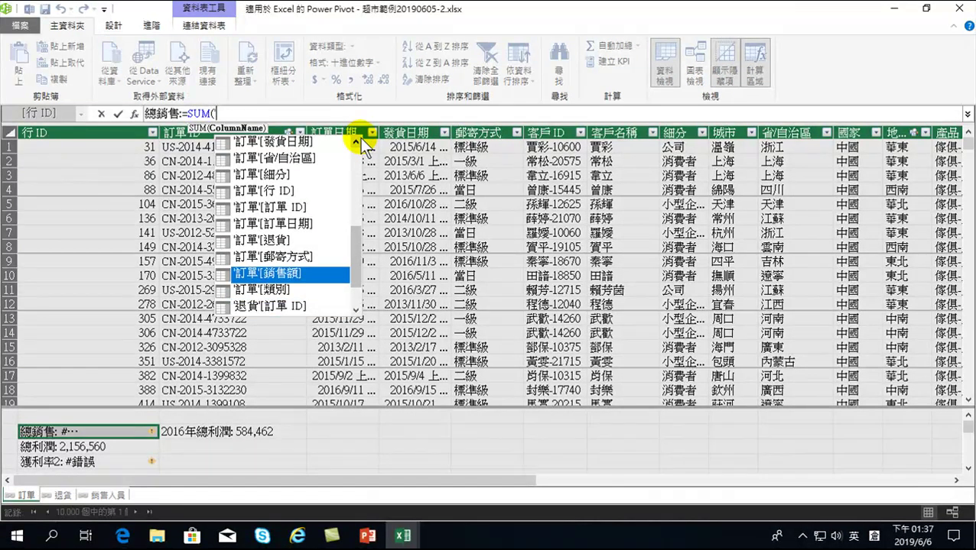
pyautogui.press('Tab')
pyautogui.write(')')
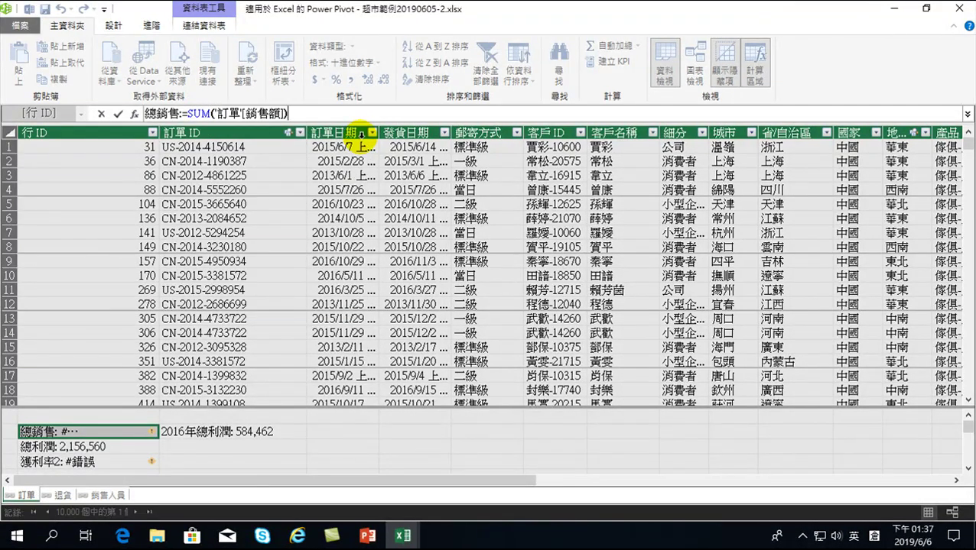
pyautogui.press('Return')
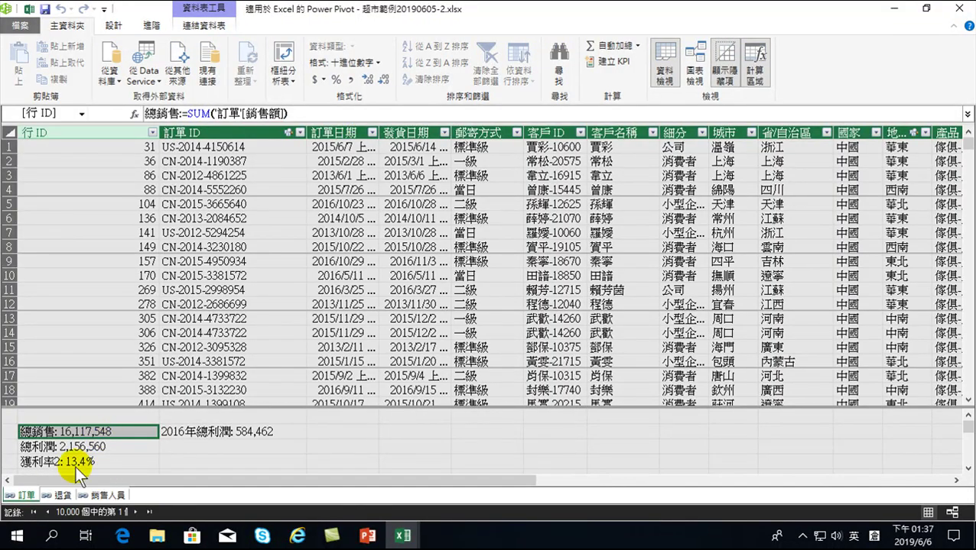
# Add a decimal place to the 獲利率2 measure so it reads 13.38%.
pyautogui.click(93, 462)
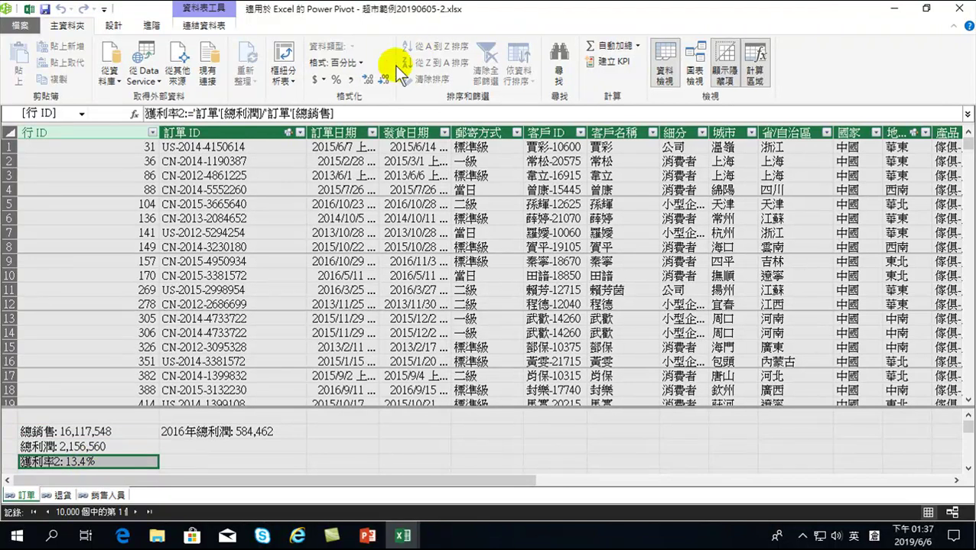
pyautogui.click(366, 77)
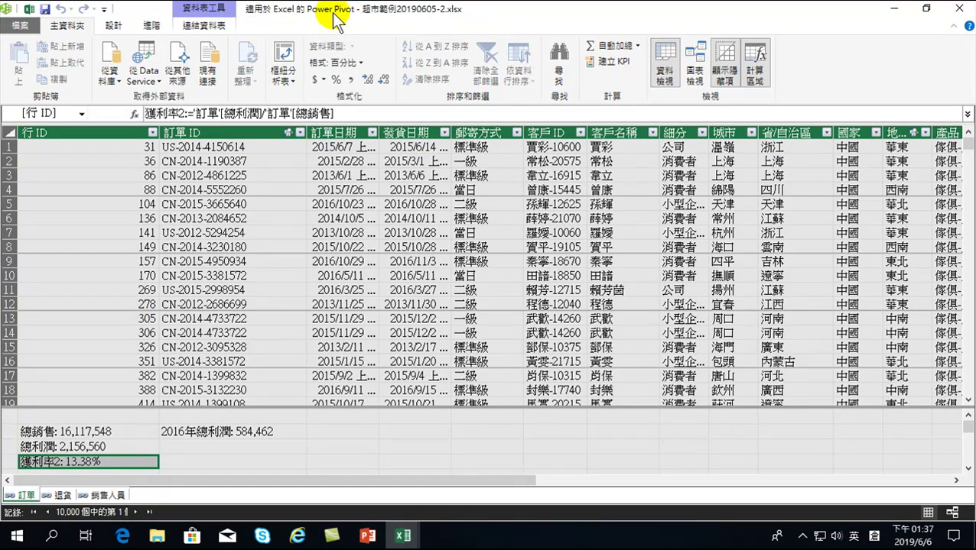
# Close Power Pivot, accept the data-model update in Power View, and view the 產品獲利統計 sheet.
pyautogui.click(962, 10)
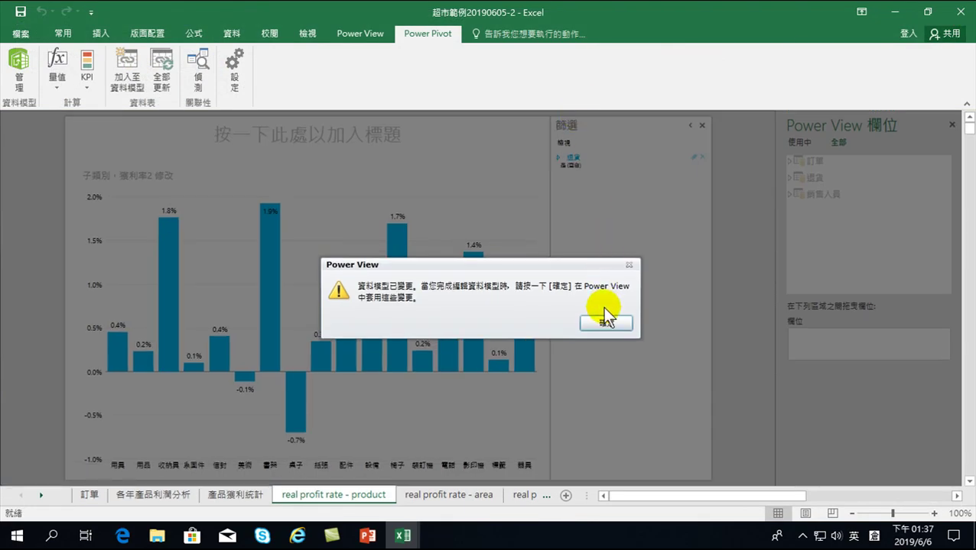
pyautogui.click(606, 323)
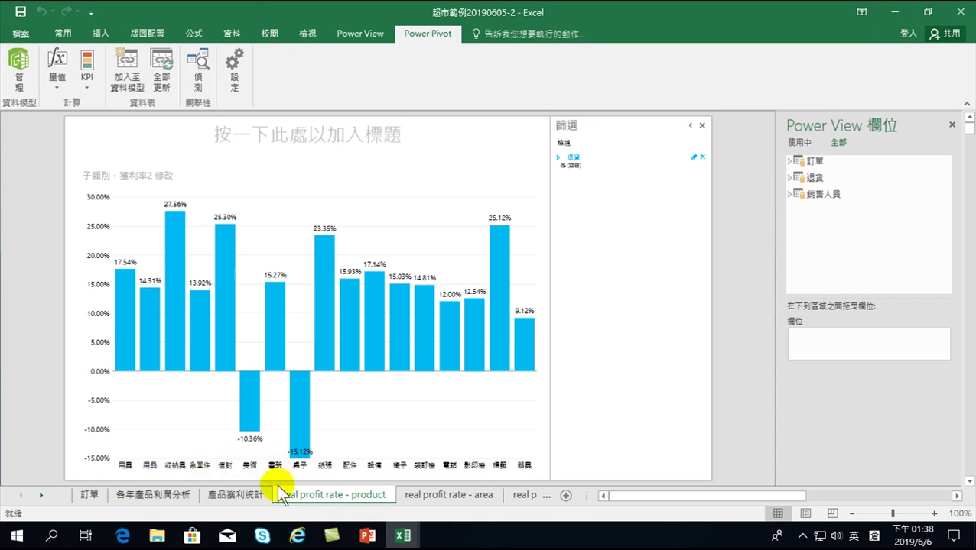
pyautogui.click(233, 491)
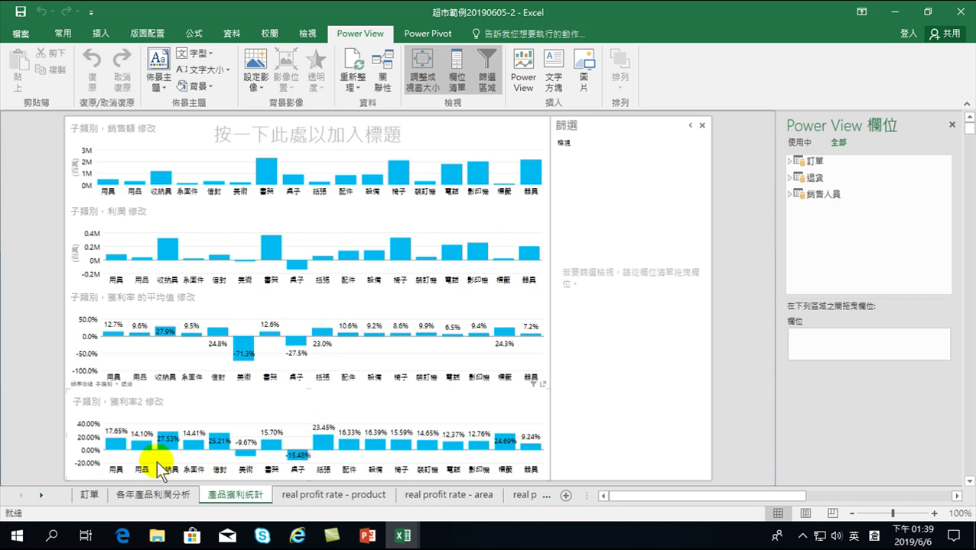
# Review the real profit rate - product, 產品獲利統計 and 各年產品利潤分析 sheets, then scroll to the later tabs.
pyautogui.click(313, 498)
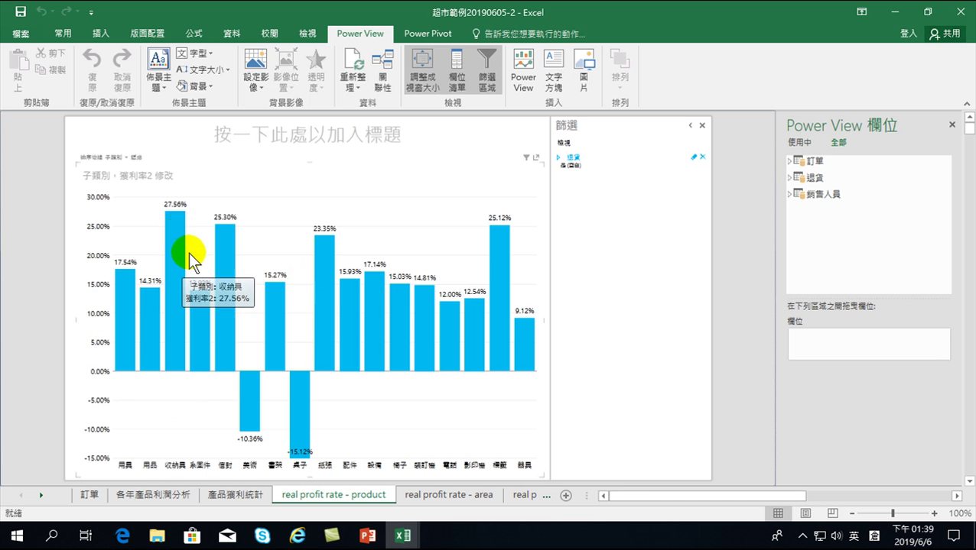
pyautogui.click(239, 495)
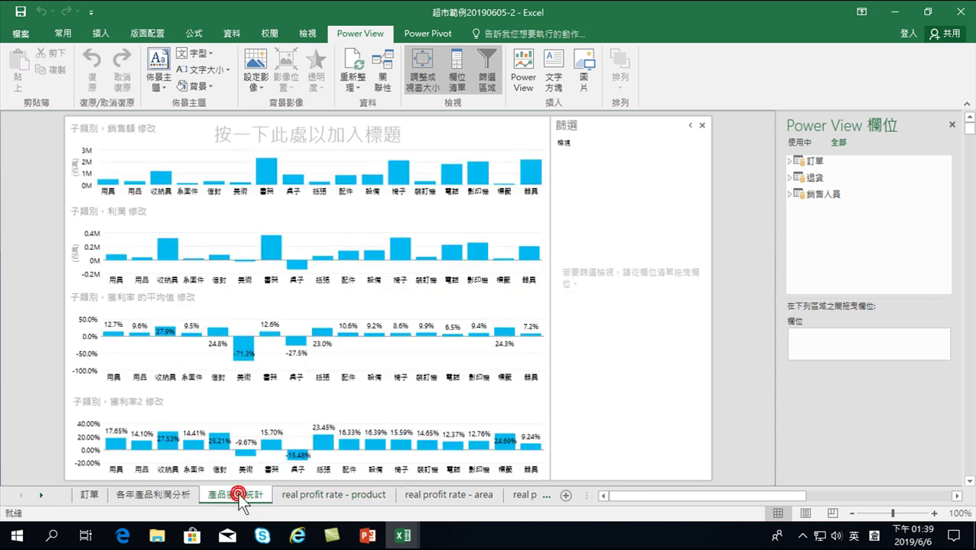
pyautogui.click(175, 493)
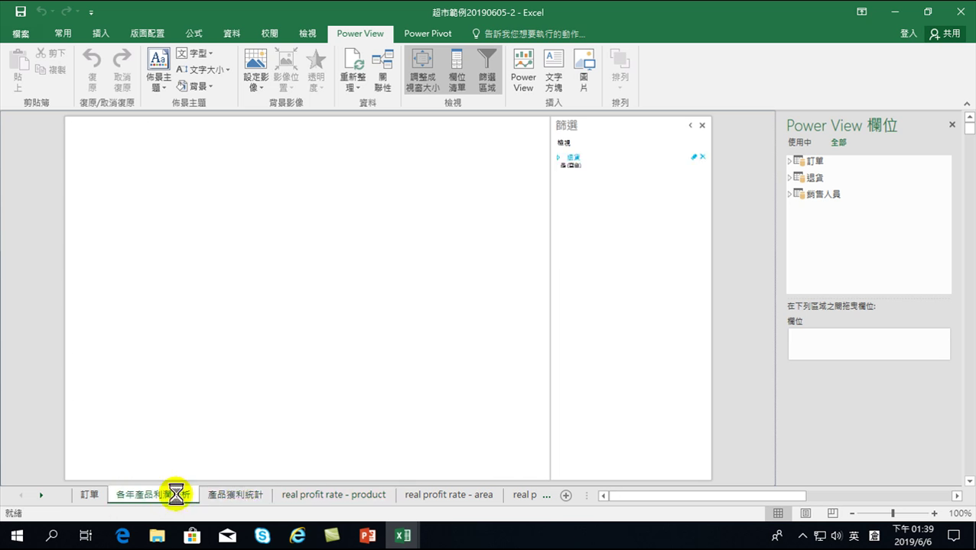
pyautogui.click(40, 495)
pyautogui.click(41, 495)
pyautogui.click(41, 495)
pyautogui.click(39, 494)
pyautogui.click(38, 494)
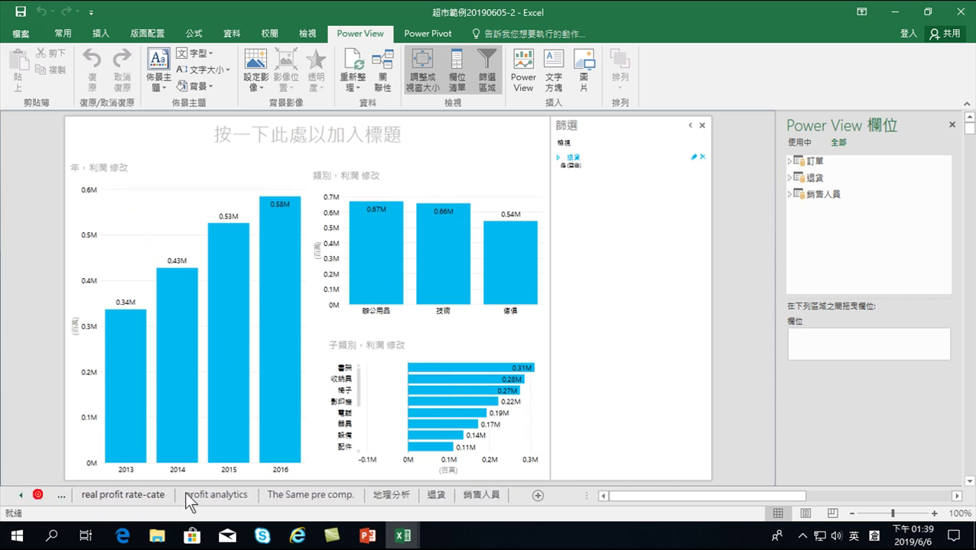
pyautogui.click(331, 489)
# Check the 地理分析, The Same pre comp. and profit analytics sheets.
pyautogui.click(395, 493)
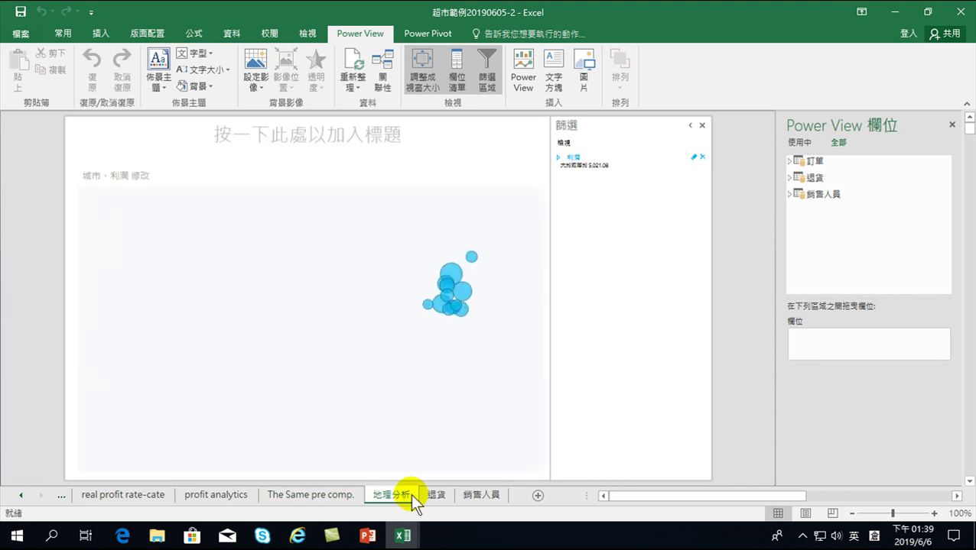
pyautogui.click(329, 494)
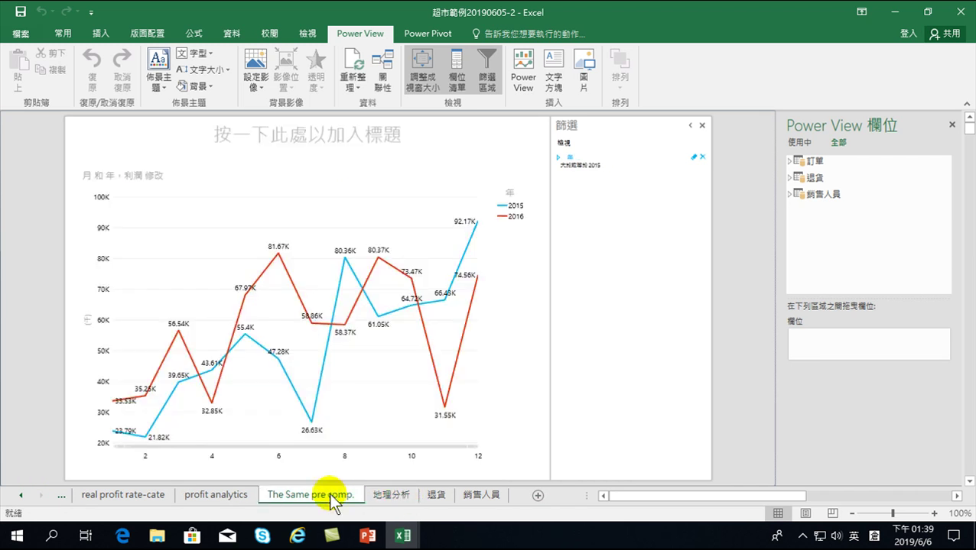
pyautogui.click(216, 493)
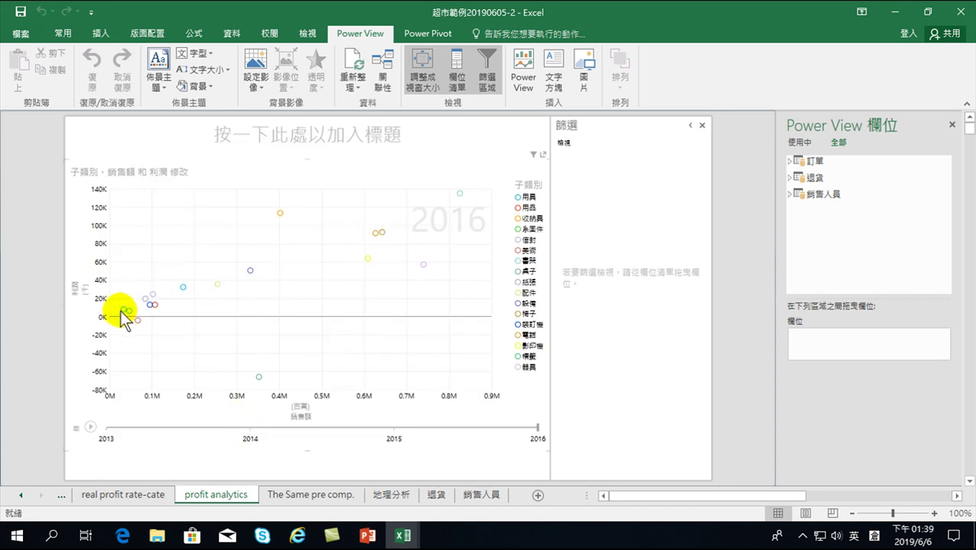
pyautogui.moveTo(148, 312)
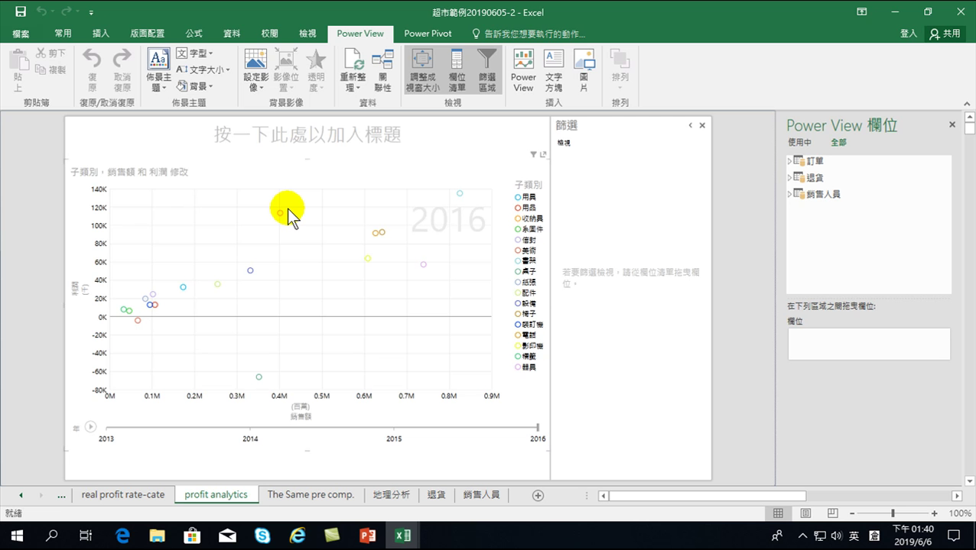
pyautogui.moveTo(280, 214)
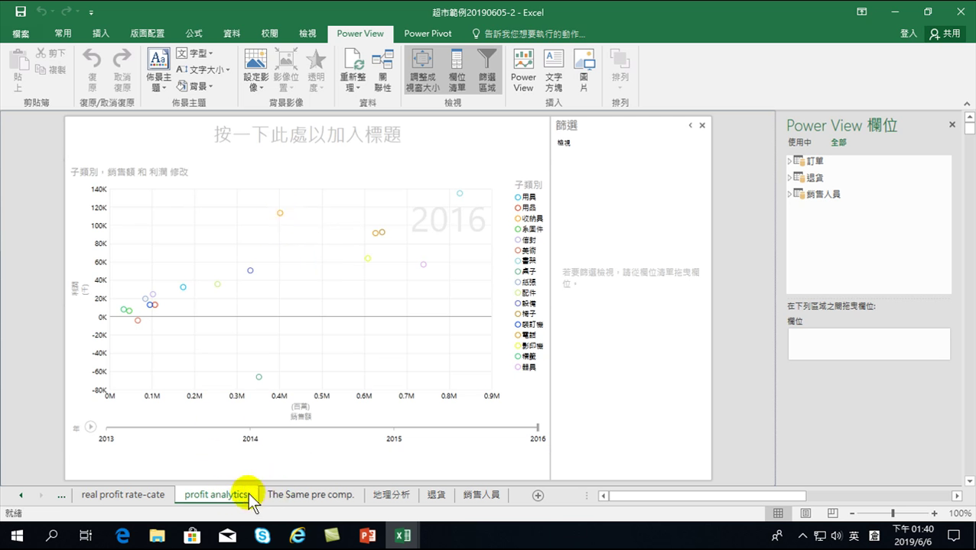
# Scroll back to the first tabs and return to the real profit rate - product sheet.
pyautogui.click(20, 495)
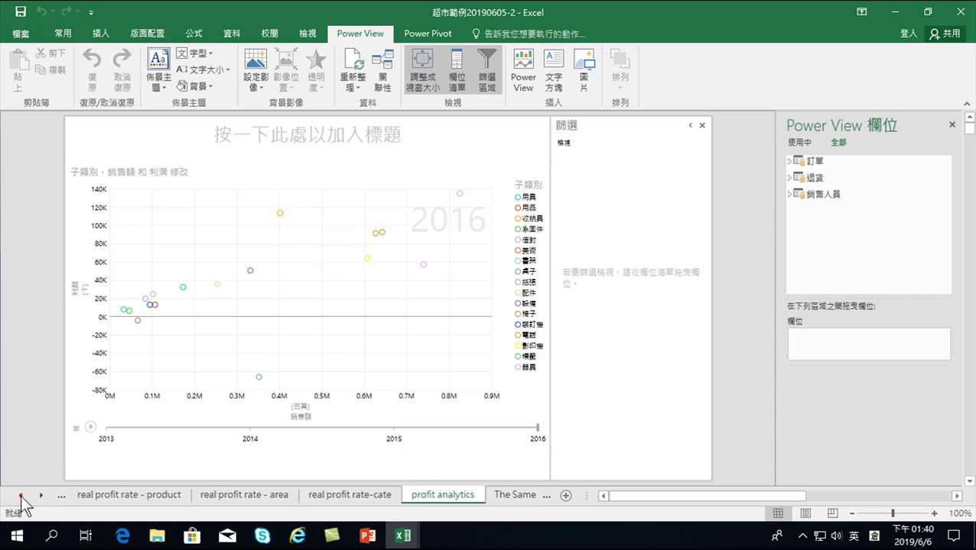
pyautogui.click(180, 494)
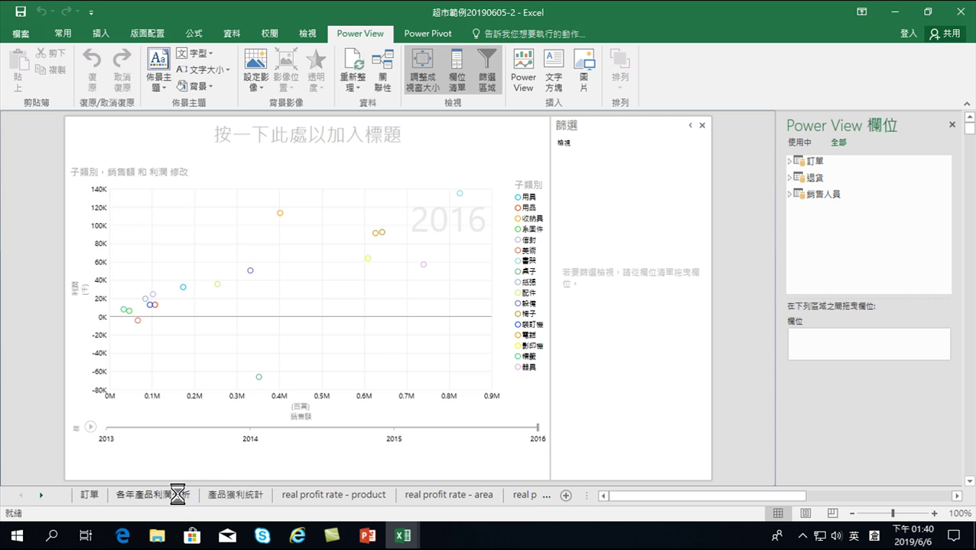
pyautogui.click(238, 495)
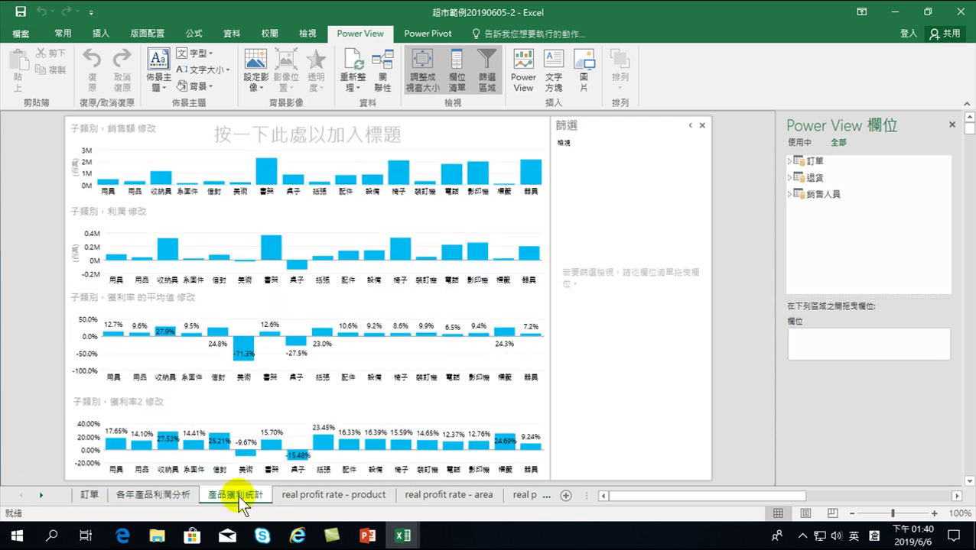
pyautogui.click(299, 495)
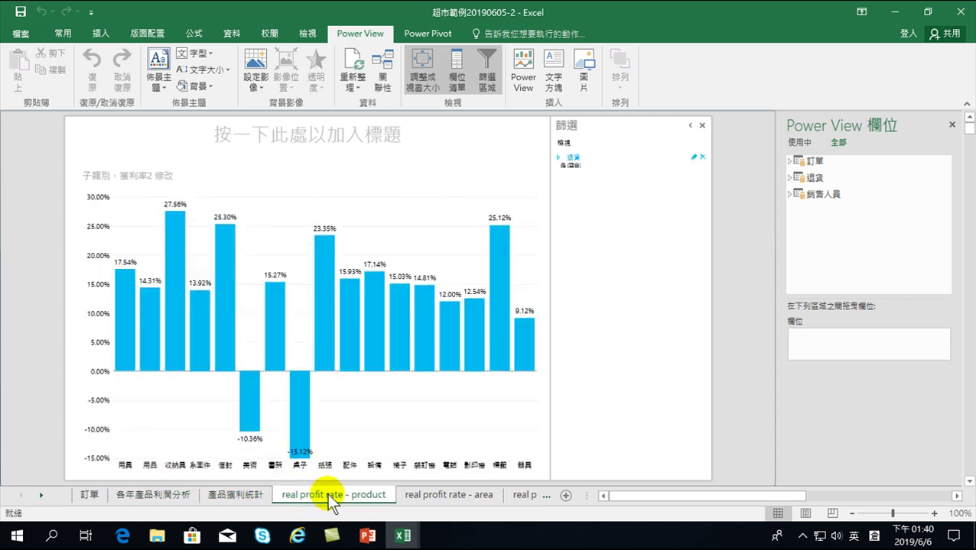
pyautogui.click(425, 32)
# Open the data model and inspect the 總銷售, 總利潤 and 獲利率2 measure formulas.
pyautogui.click(21, 58)
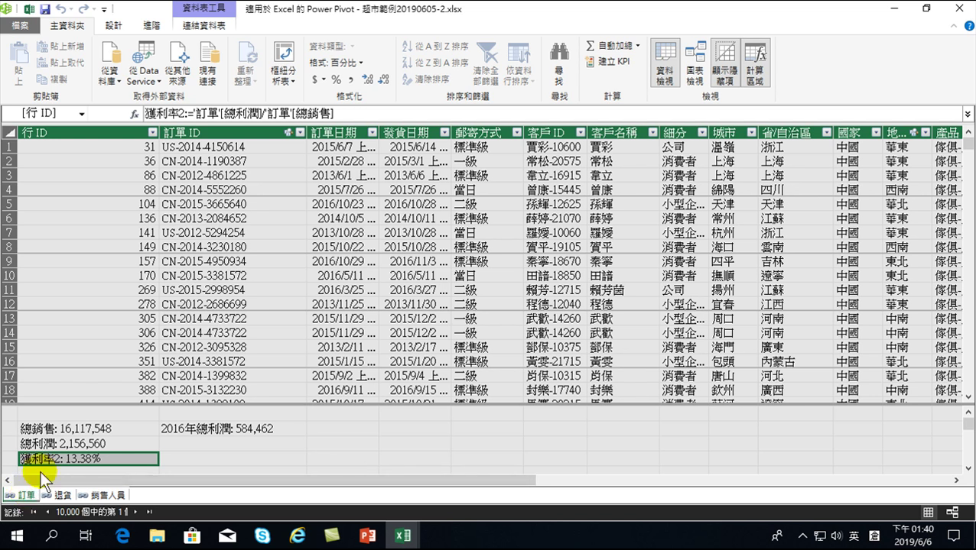
pyautogui.click(87, 429)
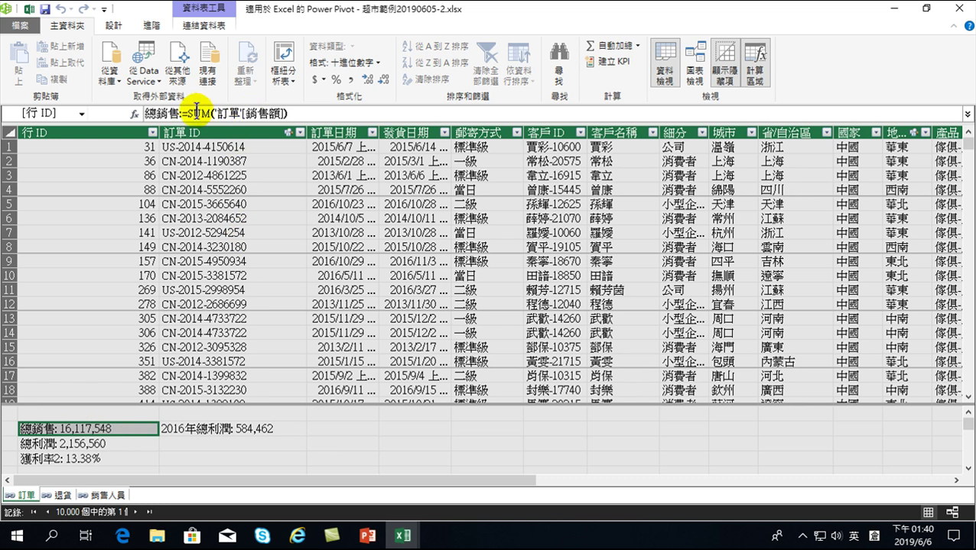
pyautogui.click(94, 444)
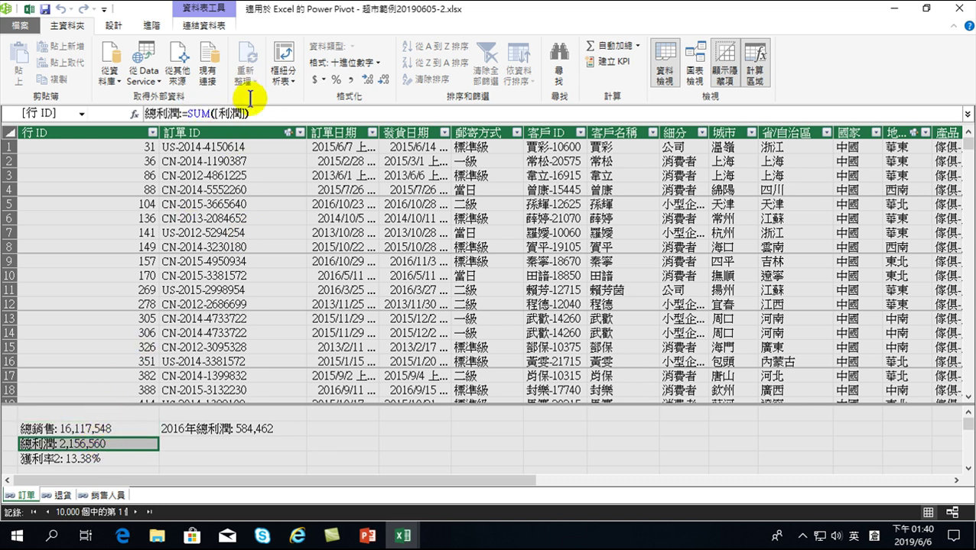
pyautogui.click(105, 430)
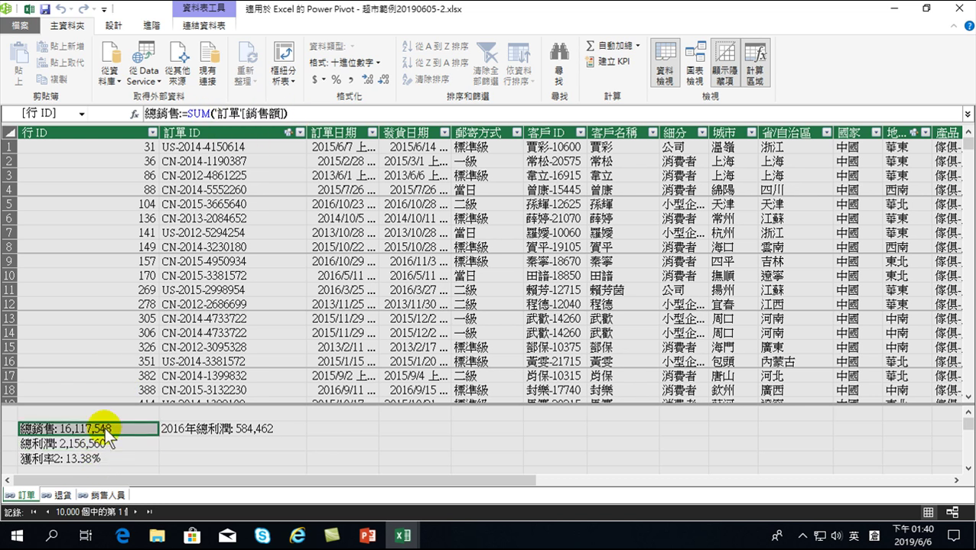
pyautogui.click(105, 444)
pyautogui.click(106, 459)
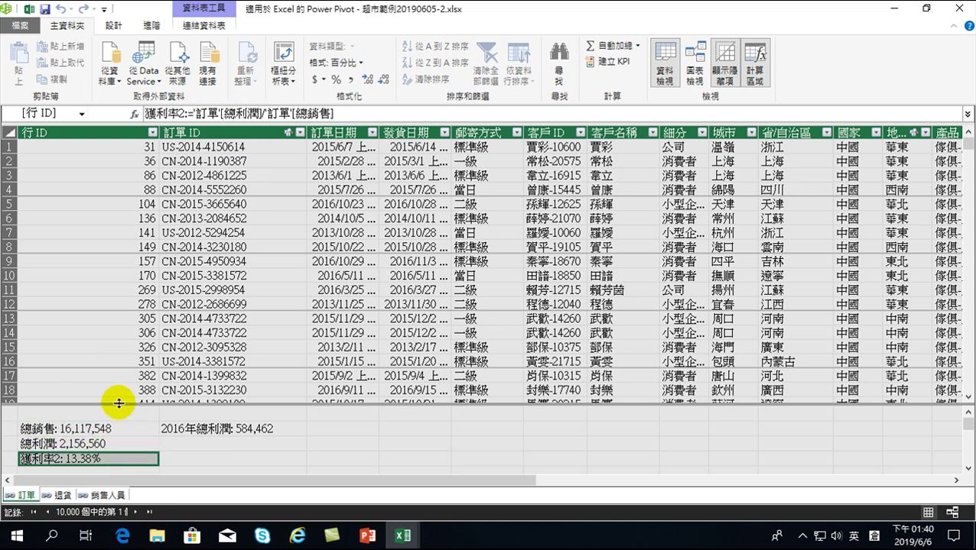